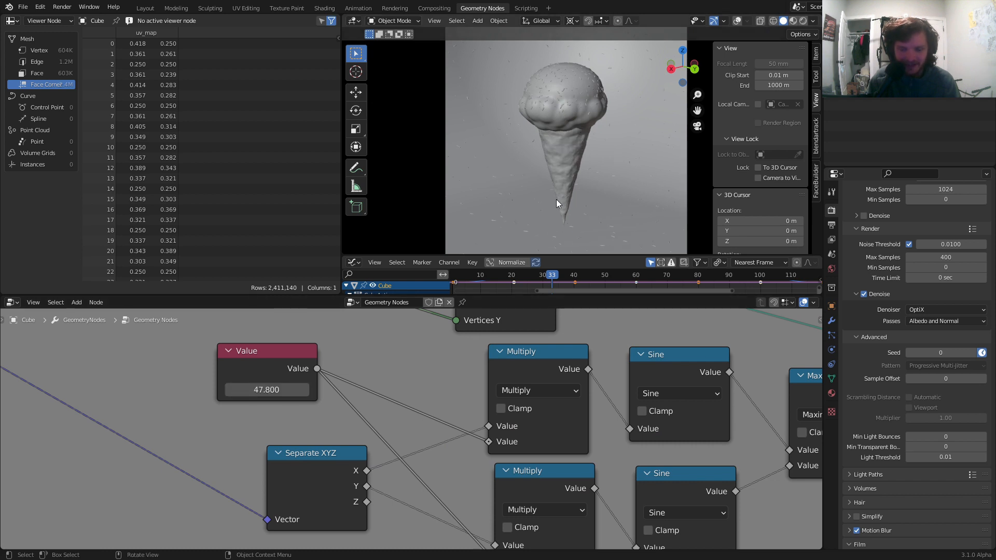
# Undo the last change to the Value node that feeds the Multiply nodes of the ice cream cone pattern.
pyautogui.hotkey('ctrl', 'z')
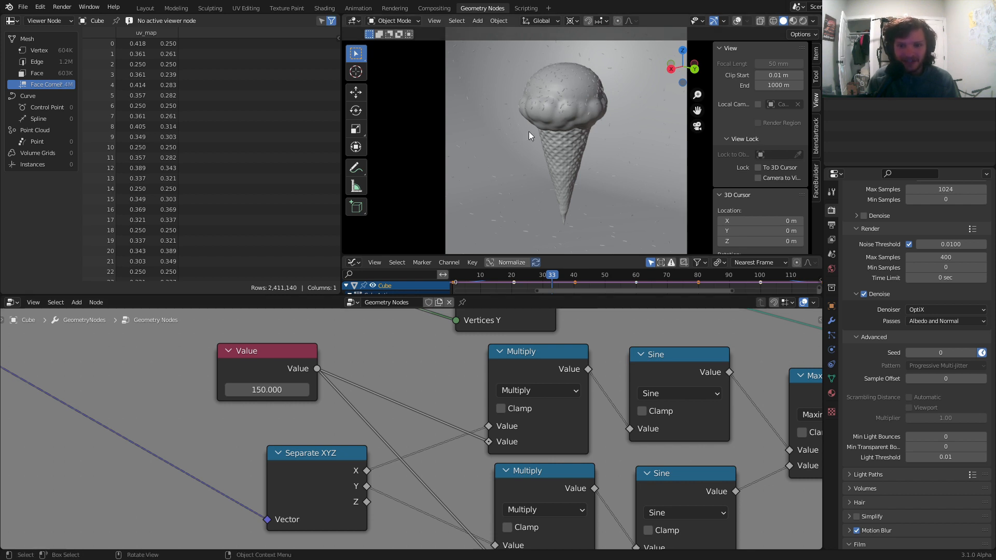
pyautogui.scroll(-8, 527, 358)
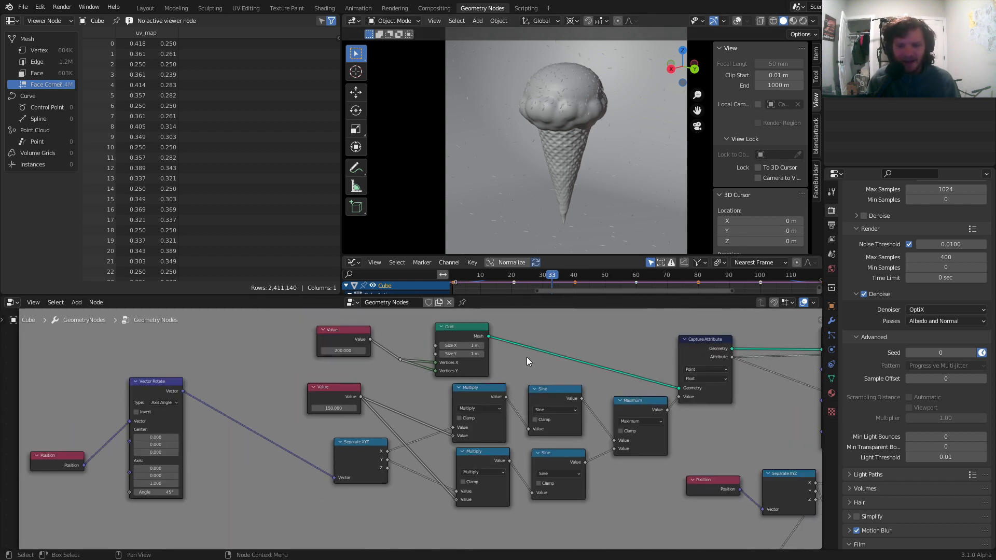
pyautogui.moveTo(527, 357); pyautogui.dragTo(430, 380, button='middle')
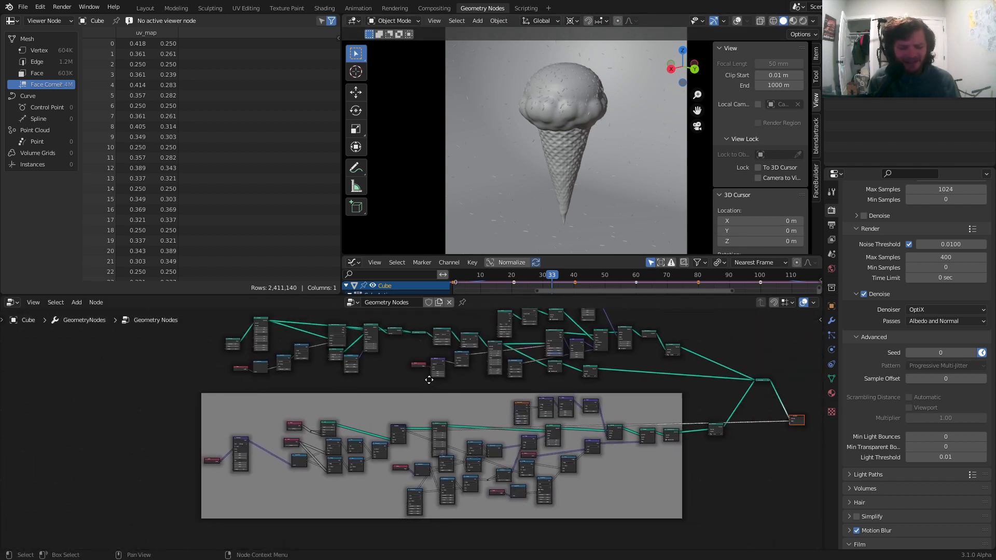
# Start a new file from the General template.
pyautogui.hotkey('ctrl', 'n')
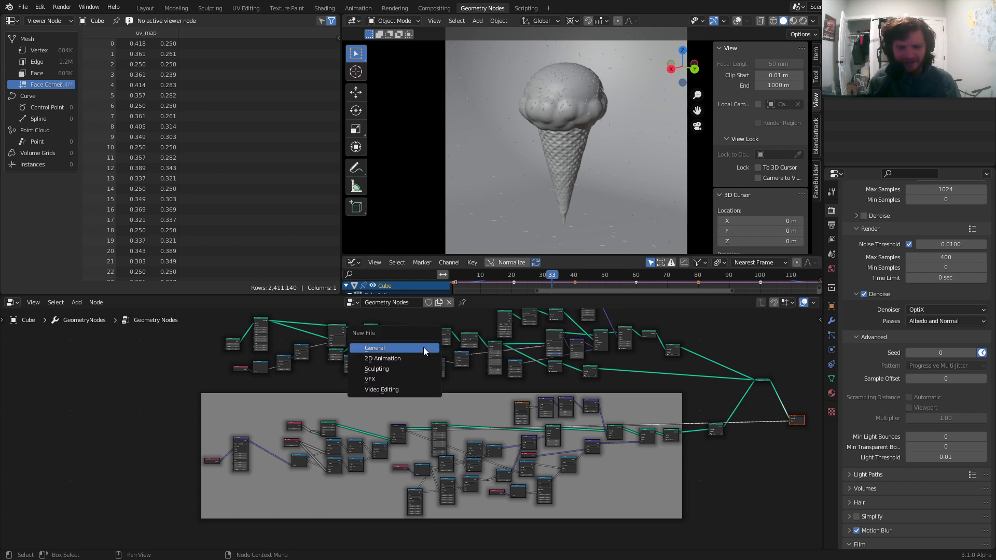
pyautogui.click(423, 348)
pyautogui.click(506, 301)
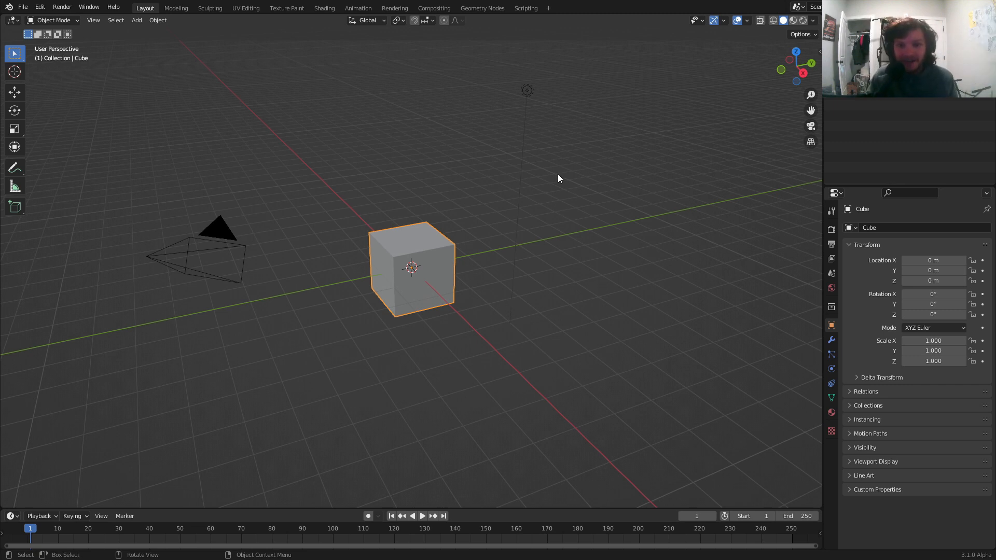
# Create a new node tree for the default cube in the Geometry Nodes workspace and delete its Group Input node.
pyautogui.click(476, 8)
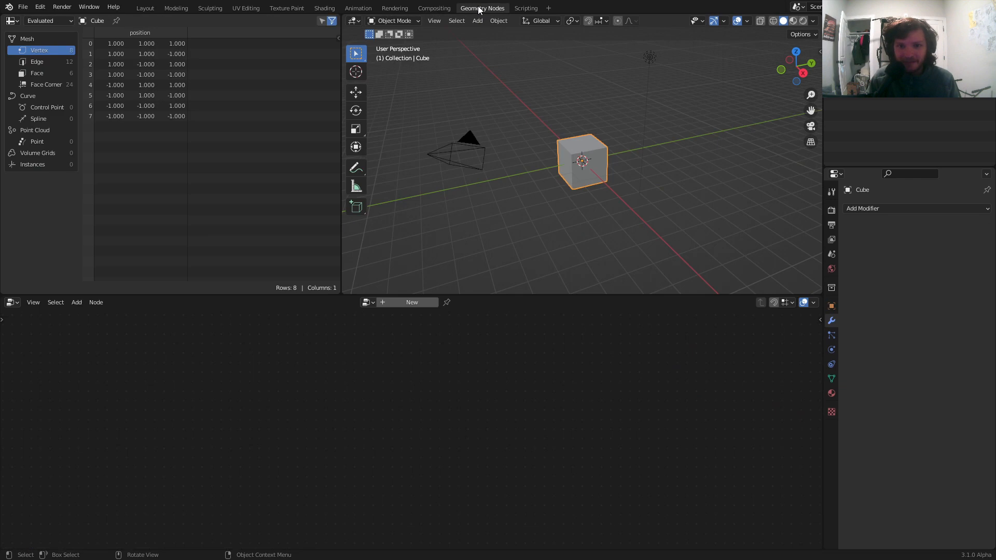
pyautogui.click(410, 303)
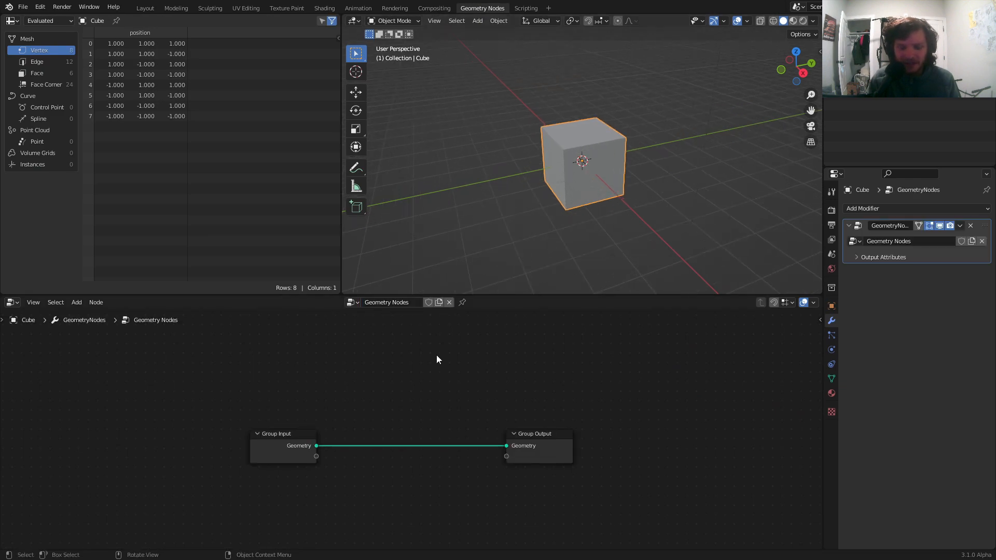
pyautogui.moveTo(338, 491); pyautogui.dragTo(273, 422)
pyautogui.press('Delete')
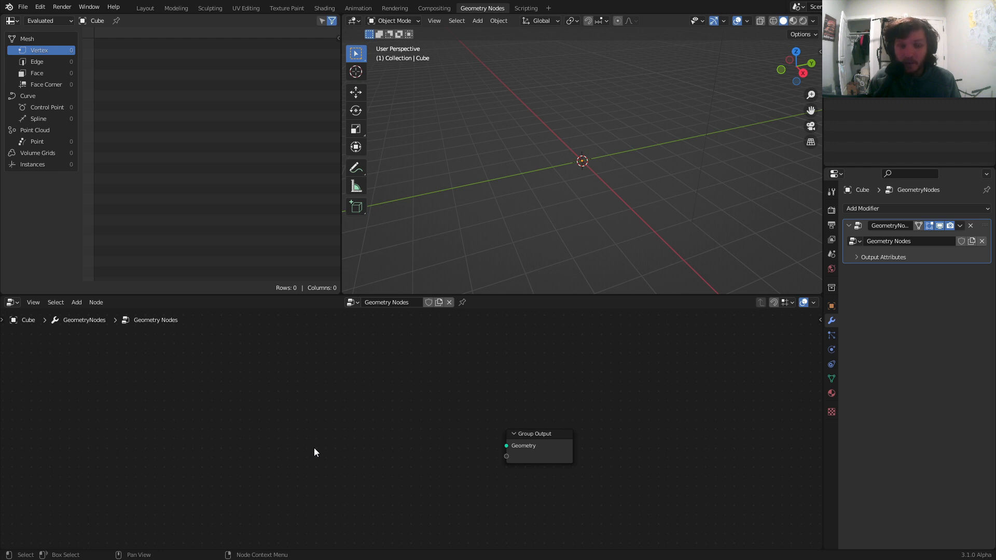
# Try a Cone node connected to the Group Output's Geometry, and delete the node again.
pyautogui.scroll(2, 315, 448)
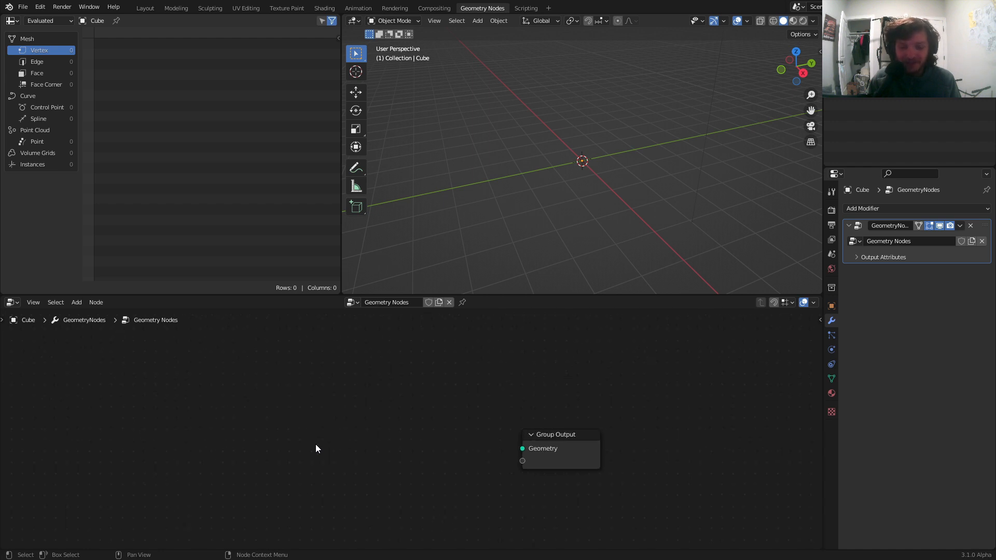
pyautogui.hotkey('shift', 'a')
pyautogui.moveTo(255, 363)
pyautogui.click(234, 346)
pyautogui.write('cone')
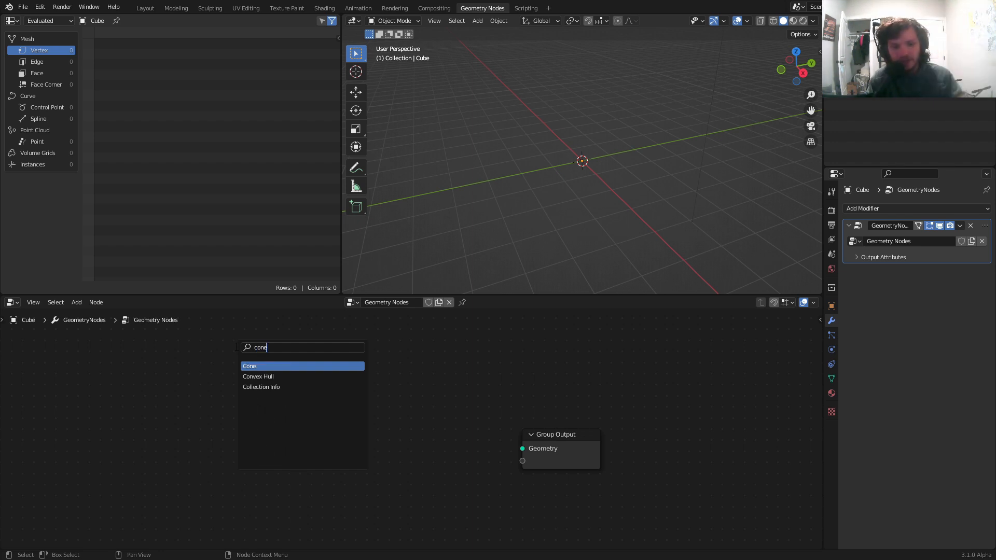
pyautogui.press('Return')
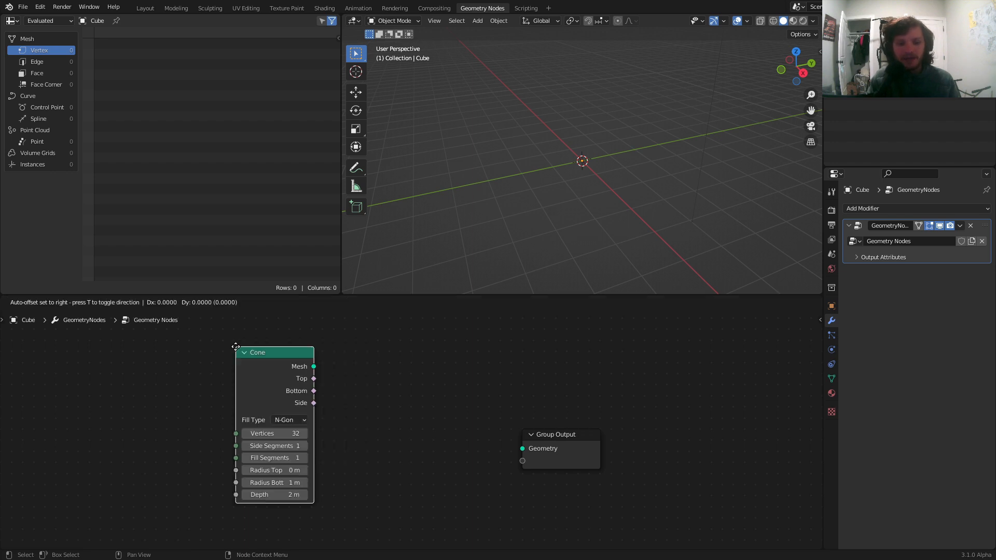
pyautogui.click(268, 387)
pyautogui.moveTo(346, 406); pyautogui.dragTo(522, 448)
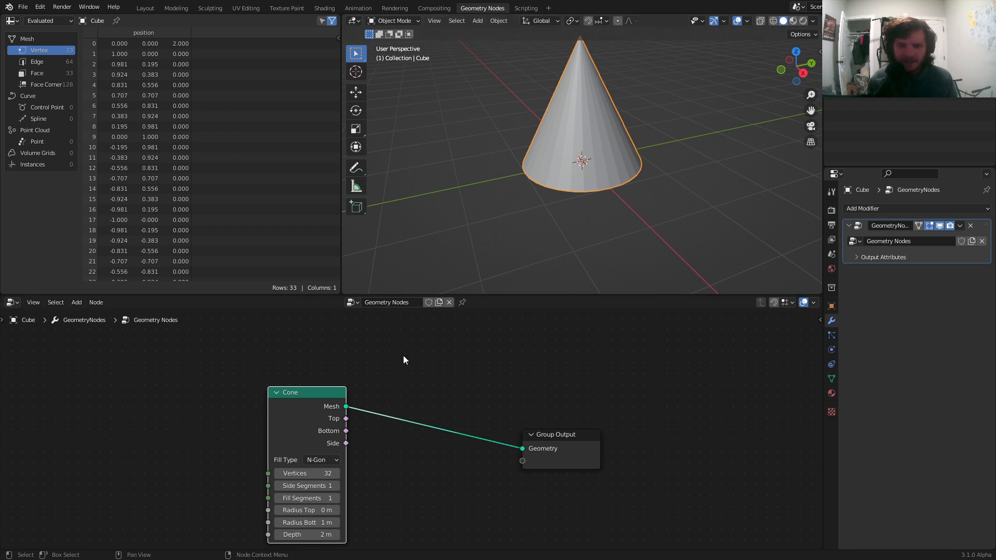
pyautogui.press('x')
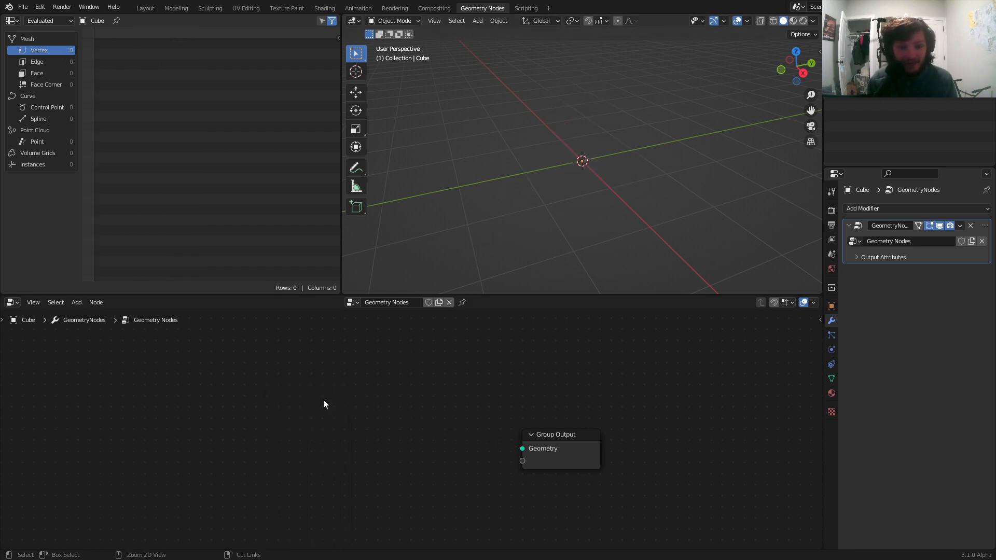
# Add a Grid node and connect its Mesh output to the Group Output's Geometry input.
pyautogui.hotkey('shift', 'a')
pyautogui.click(234, 349)
pyautogui.write('gr')
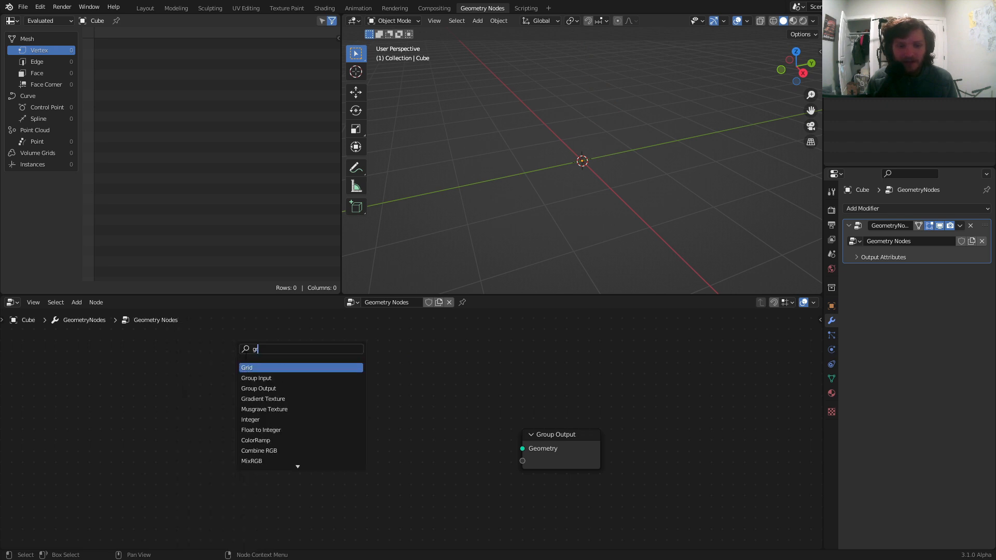
pyautogui.press('Return')
pyautogui.click(221, 401)
pyautogui.keyDown('alt'); pyautogui.moveTo(221, 402); pyautogui.dragTo(497, 427, button='right'); pyautogui.keyUp('alt')
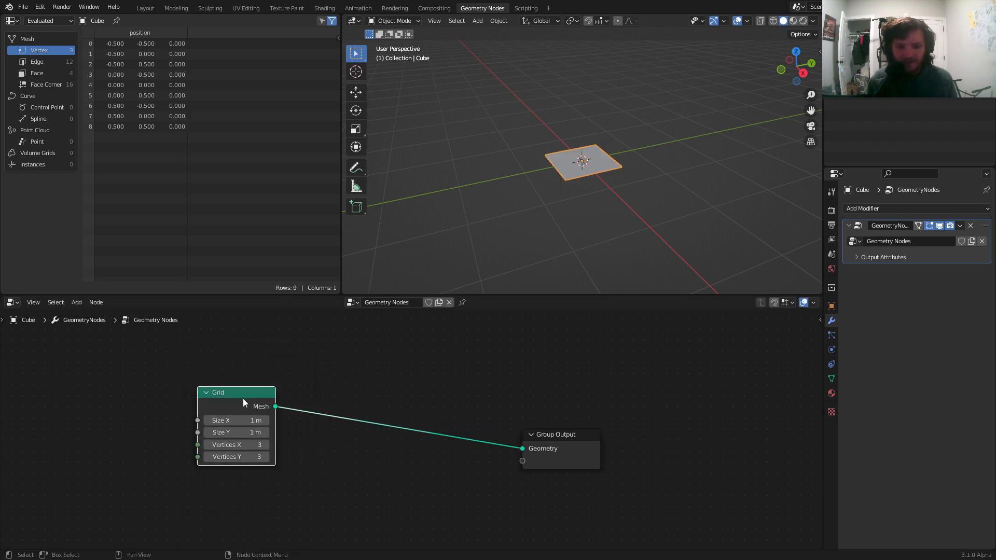
pyautogui.moveTo(243, 399); pyautogui.dragTo(202, 409)
# View the grid from the top, closer up and in wireframe shading.
pyautogui.click(795, 50)
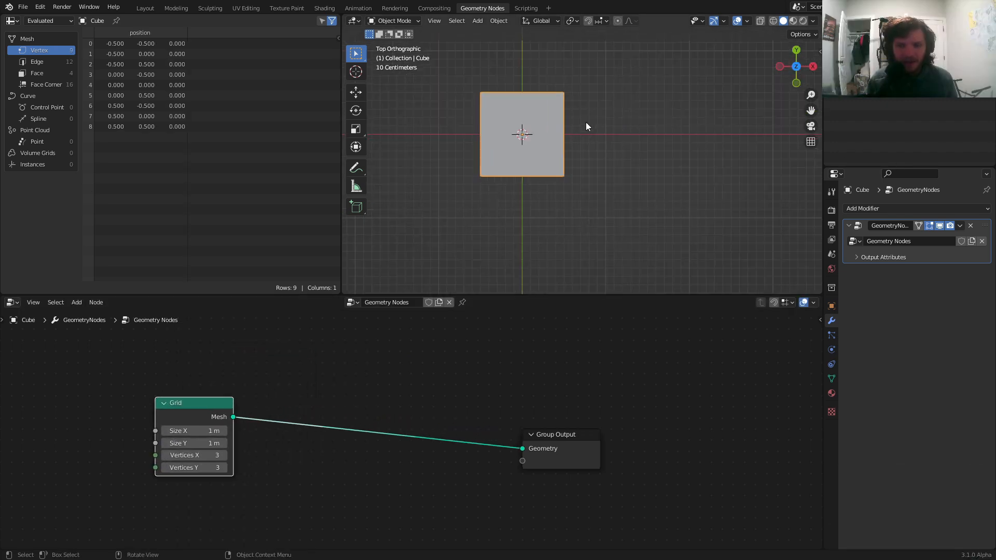
pyautogui.scroll(5, 586, 125)
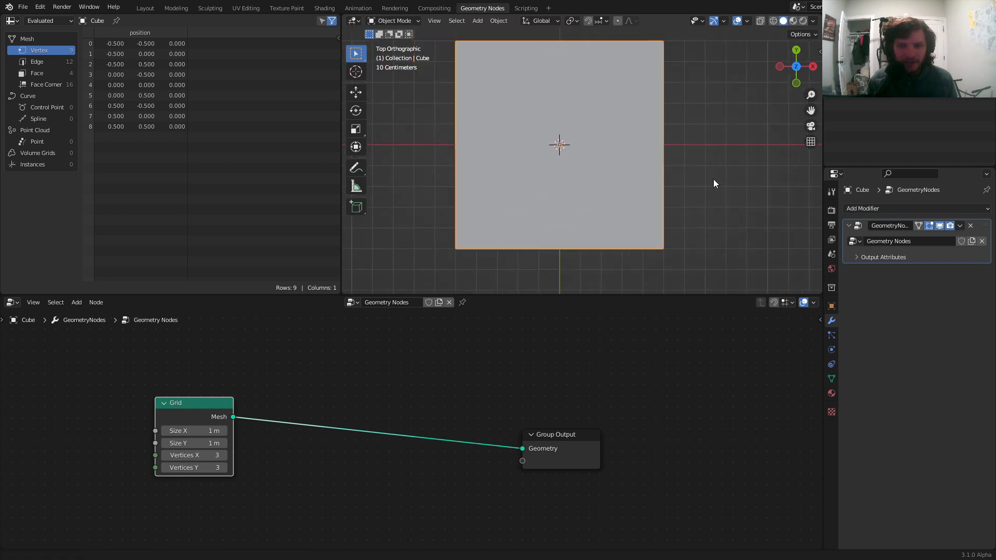
pyautogui.click(773, 20)
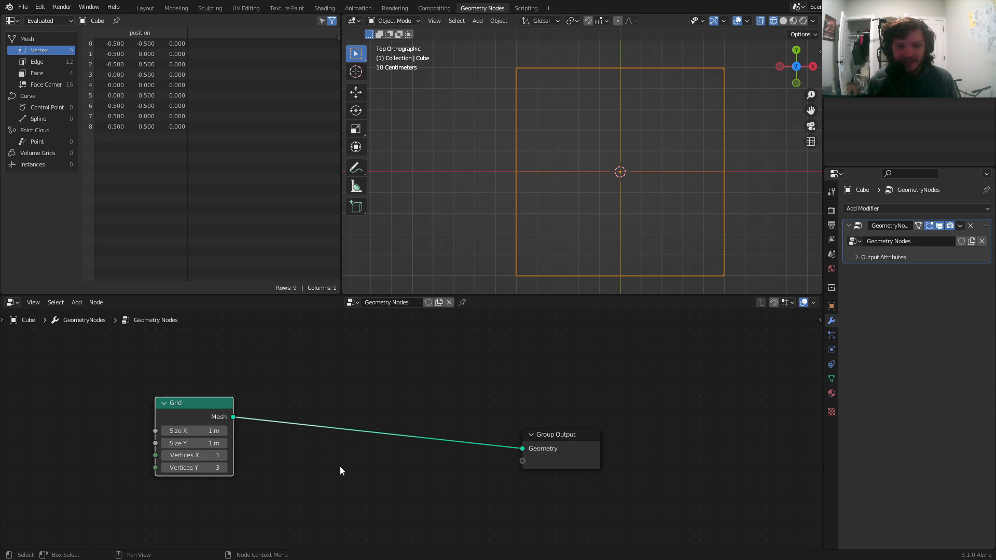
# Add a Value node beside the input side of the Grid node.
pyautogui.moveTo(341, 466); pyautogui.dragTo(320, 466, button='middle')
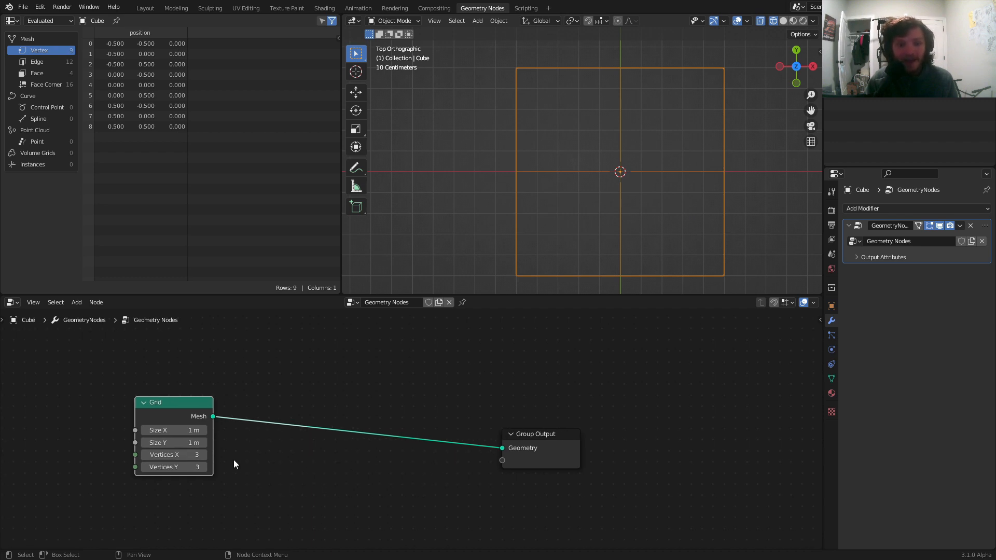
pyautogui.moveTo(161, 424); pyautogui.dragTo(408, 394, button='middle')
pyautogui.hotkey('shift', 'a')
pyautogui.click(261, 343)
pyautogui.write('va')
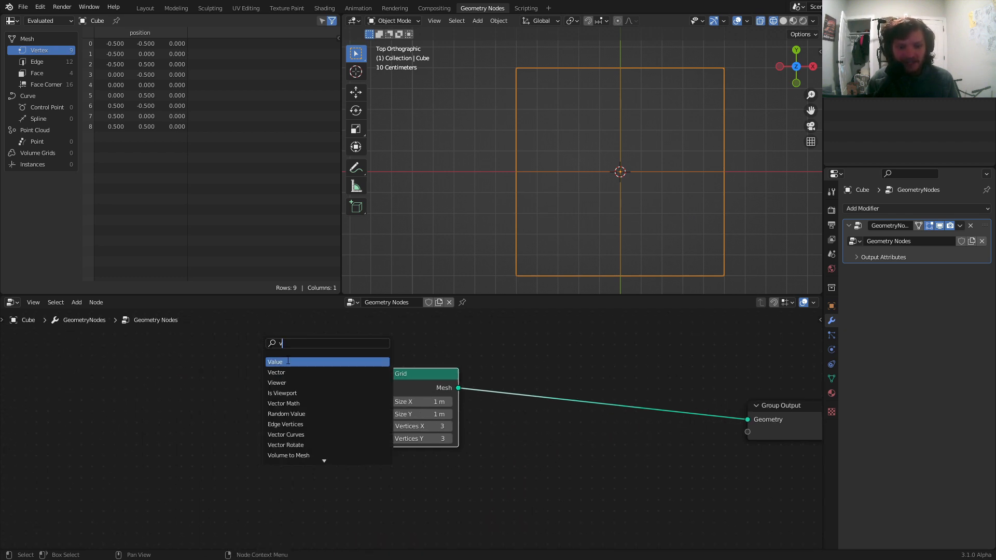
pyautogui.click(288, 362)
pyautogui.click(252, 428)
# Connect the Value node to the Grid's Vertices X and Vertices Y inputs, joining both links with a reroute.
pyautogui.scroll(2, 281, 433)
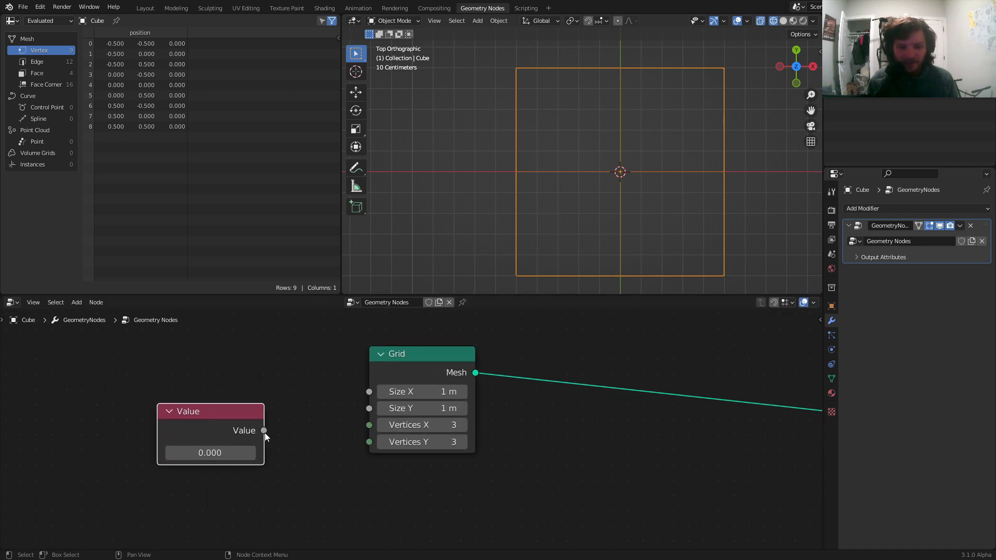
pyautogui.moveTo(264, 431); pyautogui.dragTo(365, 432)
pyautogui.moveTo(267, 433); pyautogui.dragTo(369, 442)
pyautogui.keyDown('shift'); pyautogui.moveTo(333, 454); pyautogui.dragTo(322, 380, button='right'); pyautogui.keyUp('shift')
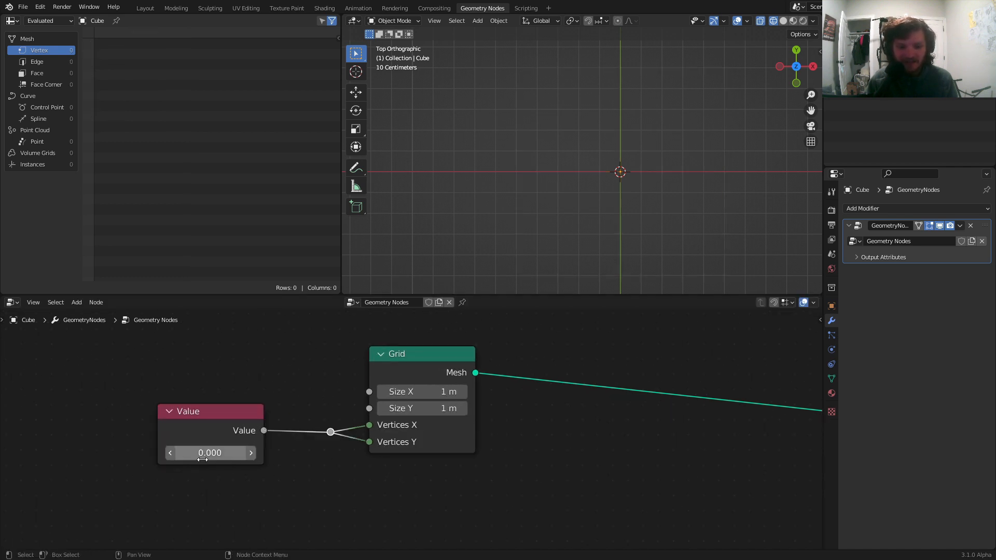
# Set the Value node to 100 for the grid's vertex counts and return the viewport to solid shading.
pyautogui.moveTo(209, 453); pyautogui.dragTo(311, 453)
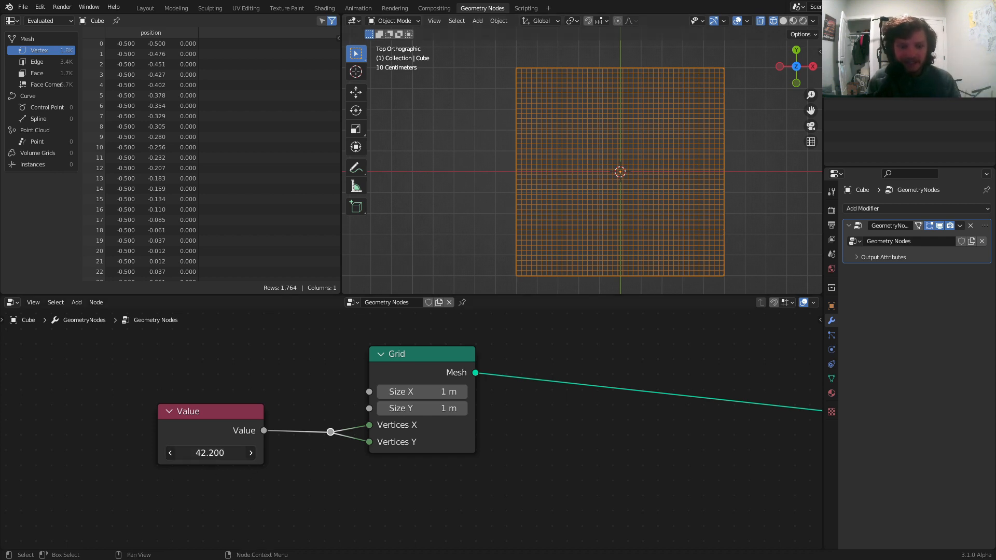
pyautogui.click(206, 456)
pyautogui.write('100')
pyautogui.press('Return')
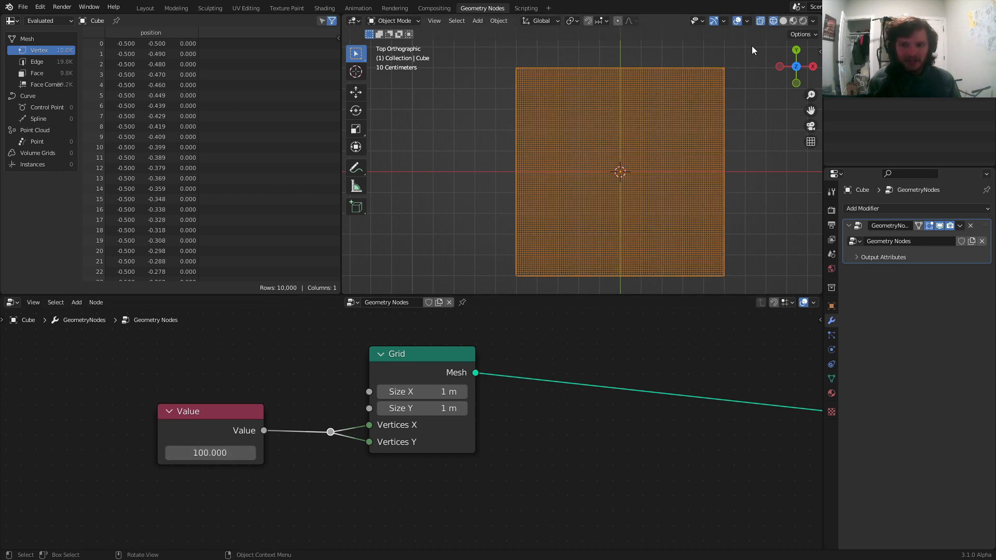
pyautogui.click(781, 23)
# Insert a Set Position node on the link between the Grid and the Group Output.
pyautogui.moveTo(534, 401); pyautogui.dragTo(326, 390, button='middle')
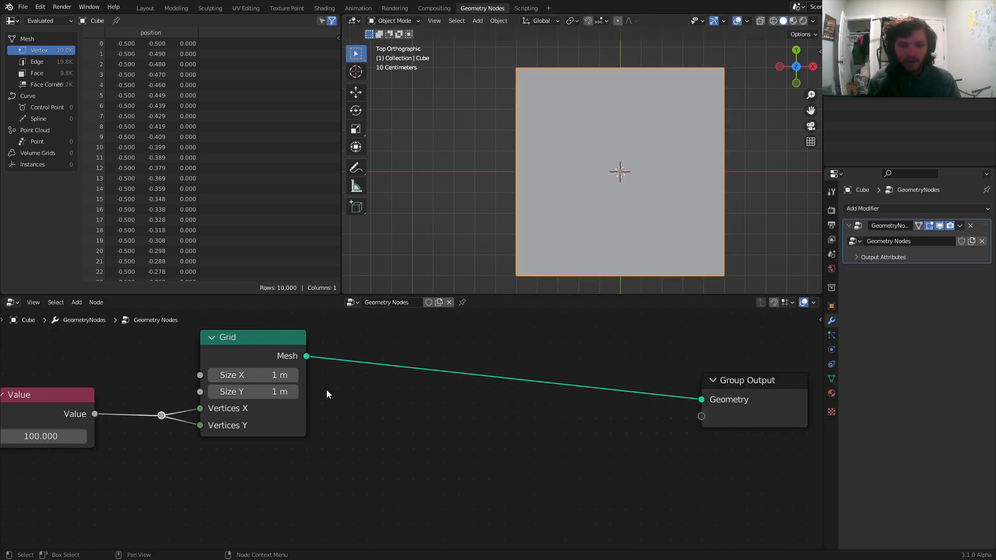
pyautogui.scroll(-1, 326, 390)
pyautogui.scroll(-1, 461, 379)
pyautogui.moveTo(462, 380); pyautogui.dragTo(320, 357, button='middle')
pyautogui.hotkey('shift', 'a')
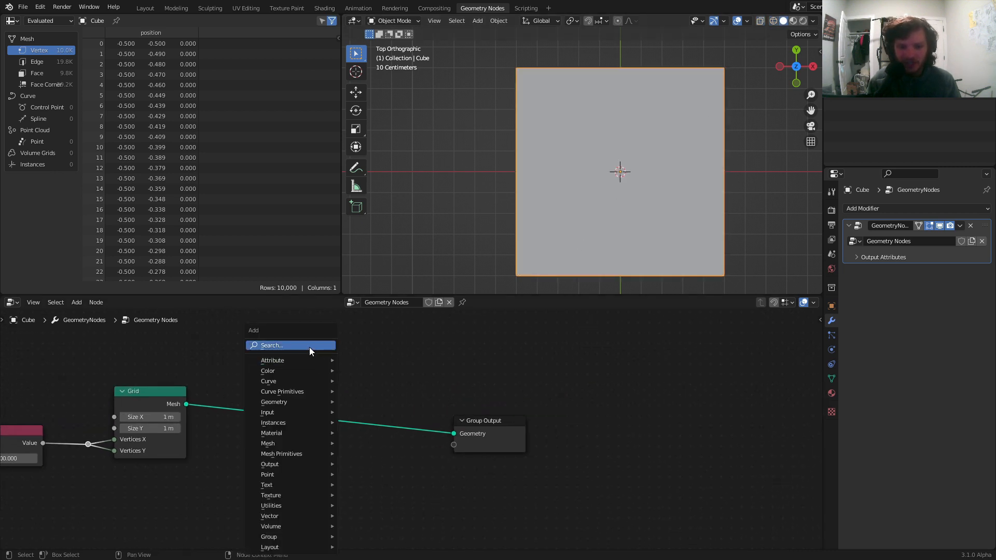
pyautogui.write('set')
pyautogui.click(347, 377)
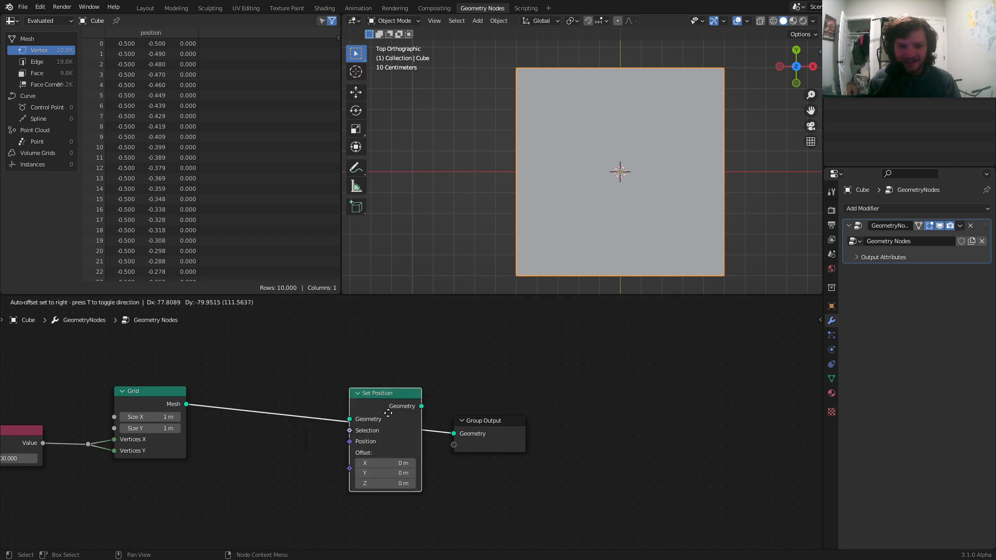
pyautogui.click(377, 399)
pyautogui.moveTo(561, 489); pyautogui.dragTo(559, 408)
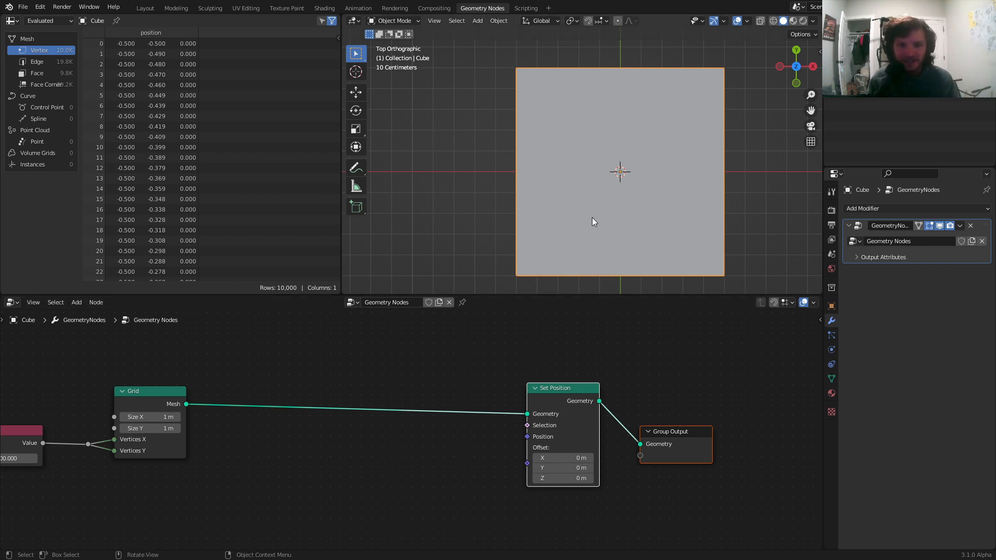
# Add a Position input node below the Grid node.
pyautogui.moveTo(590, 217); pyautogui.dragTo(620, 163, button='middle')
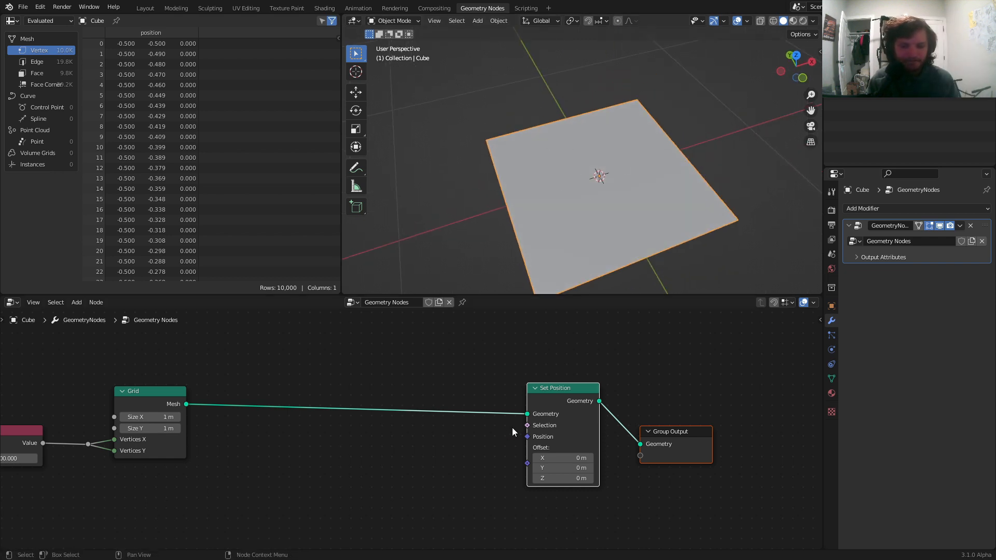
pyautogui.moveTo(496, 388); pyautogui.dragTo(525, 364, button='middle')
pyautogui.hotkey('shift', 'a')
pyautogui.write('po')
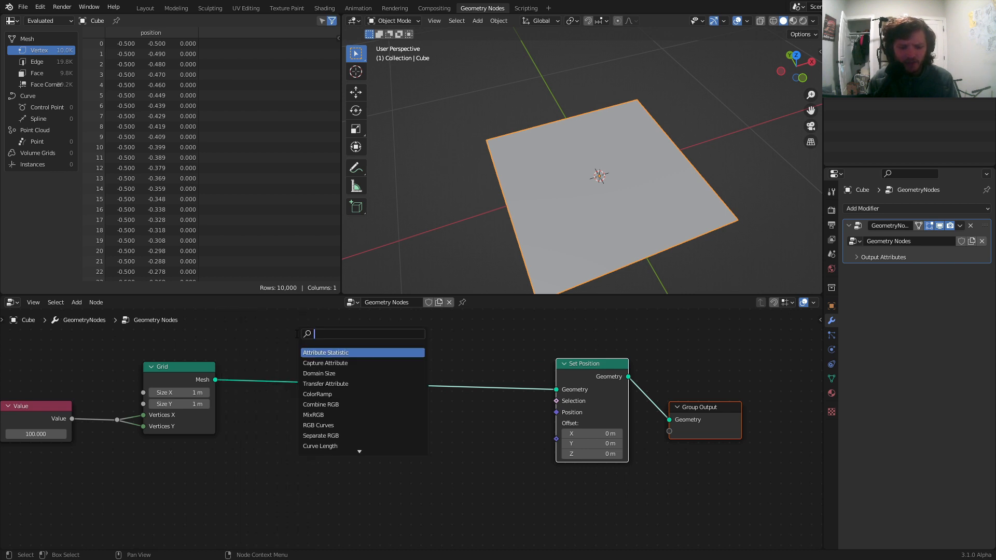
pyautogui.press('Return')
pyautogui.click(145, 483)
# Add a Separate XYZ node and connect the Position node's output to its Vector input.
pyautogui.moveTo(226, 466); pyautogui.dragTo(317, 402, button='middle')
pyautogui.scroll(4, 328, 381)
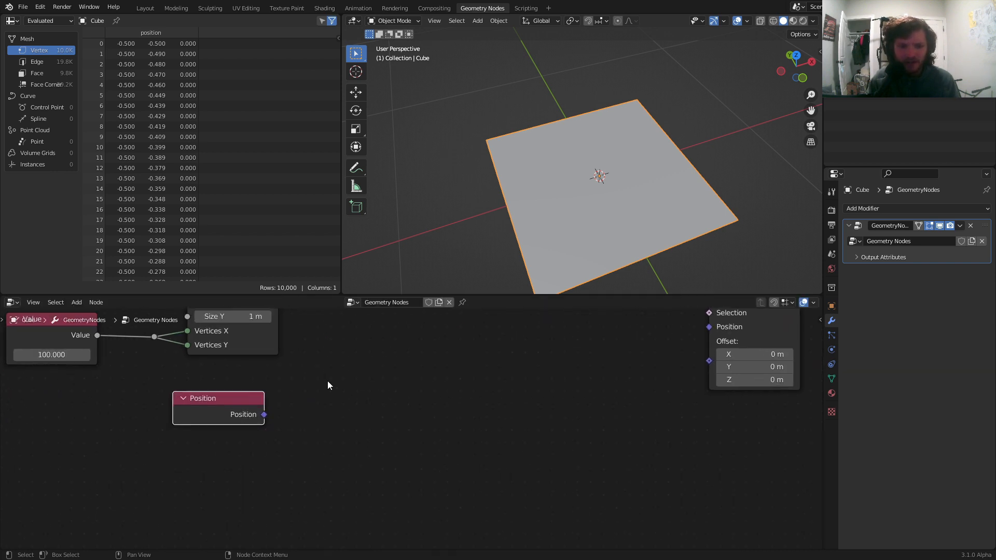
pyautogui.hotkey('shift', 'a')
pyautogui.write('se')
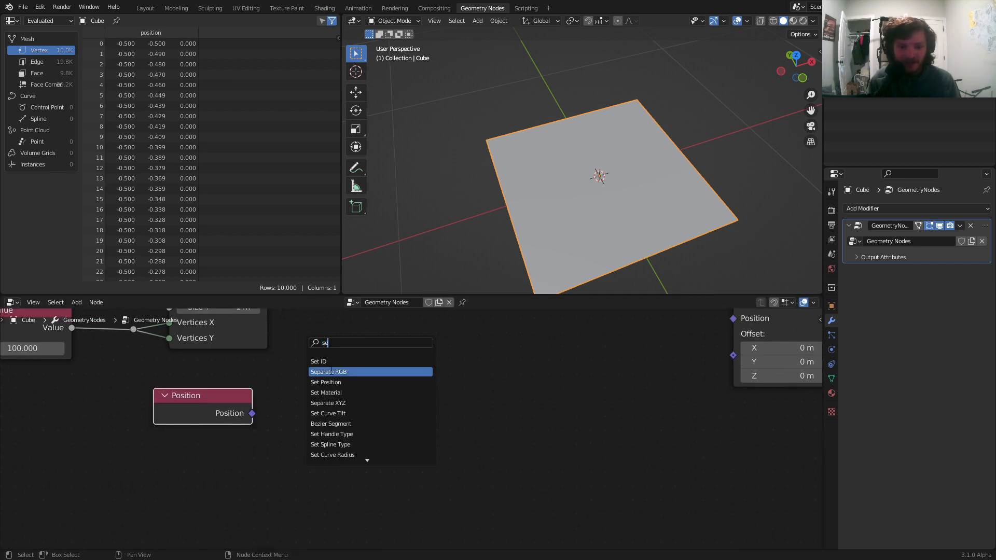
pyautogui.click(337, 403)
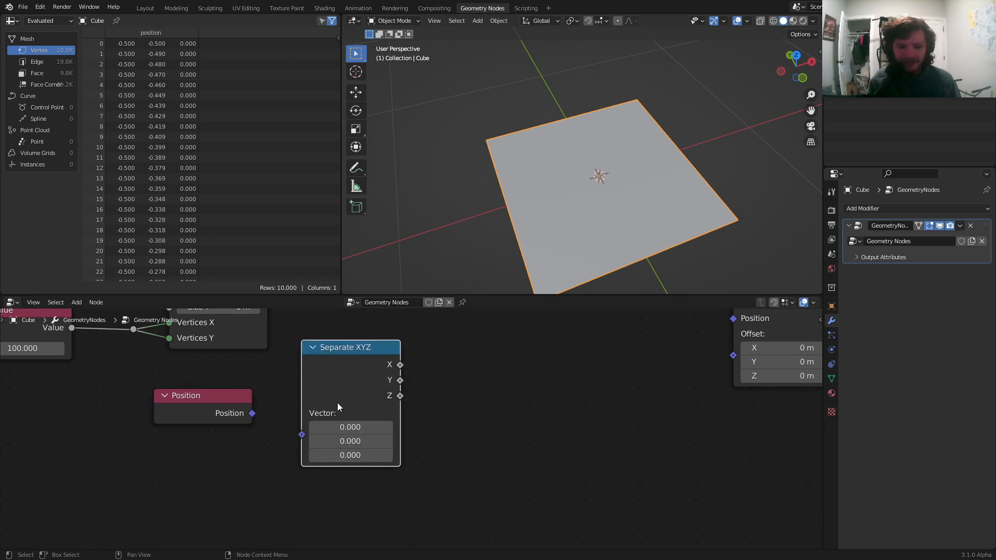
pyautogui.click(337, 403)
pyautogui.moveTo(251, 413); pyautogui.dragTo(302, 435)
pyautogui.moveTo(370, 359); pyautogui.dragTo(287, 419, button='middle')
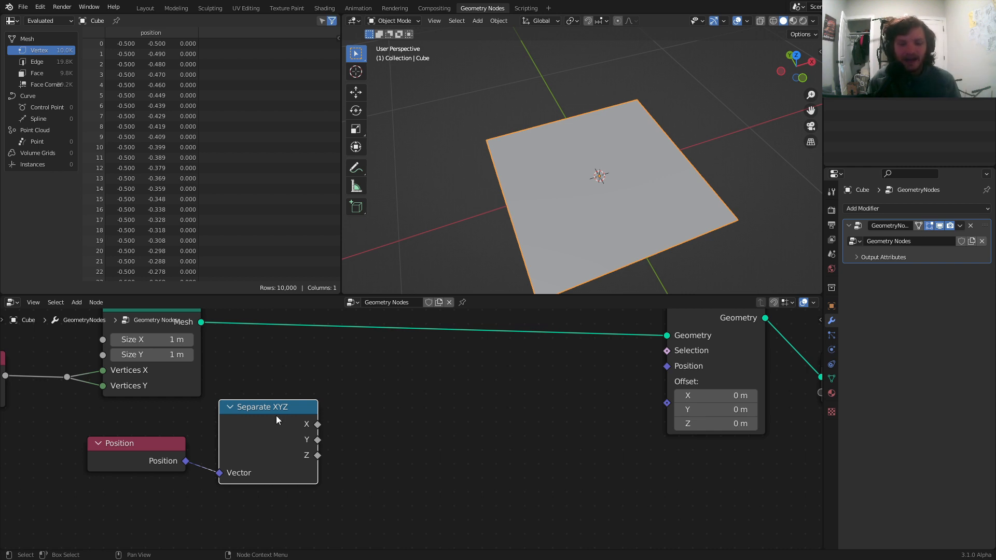
pyautogui.moveTo(297, 417); pyautogui.dragTo(287, 421)
# Add a Math node on the X output of Separate XYZ and set its operation to Sine.
pyautogui.hotkey('shift', 'a')
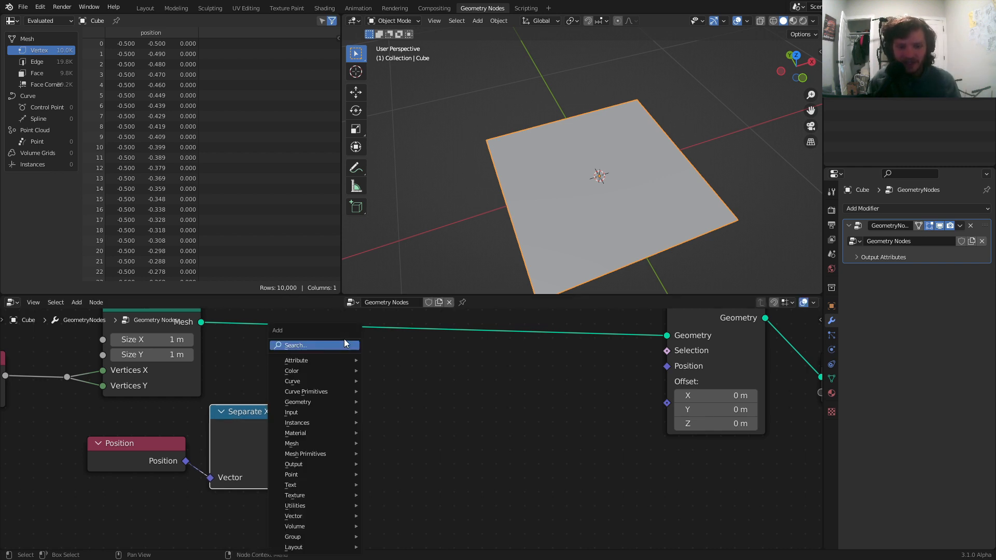
pyautogui.click(341, 346)
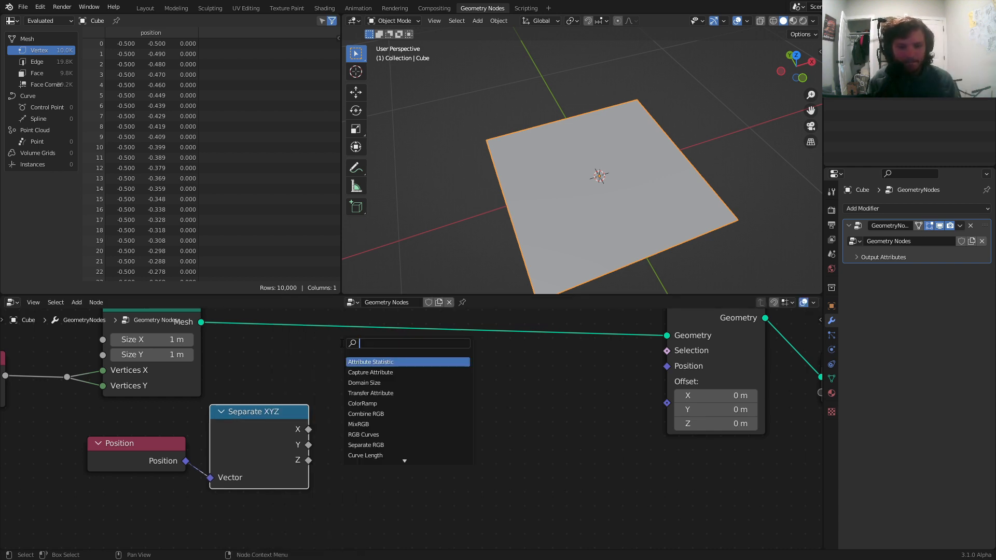
pyautogui.write('ms')
pyautogui.press('BackSpace')
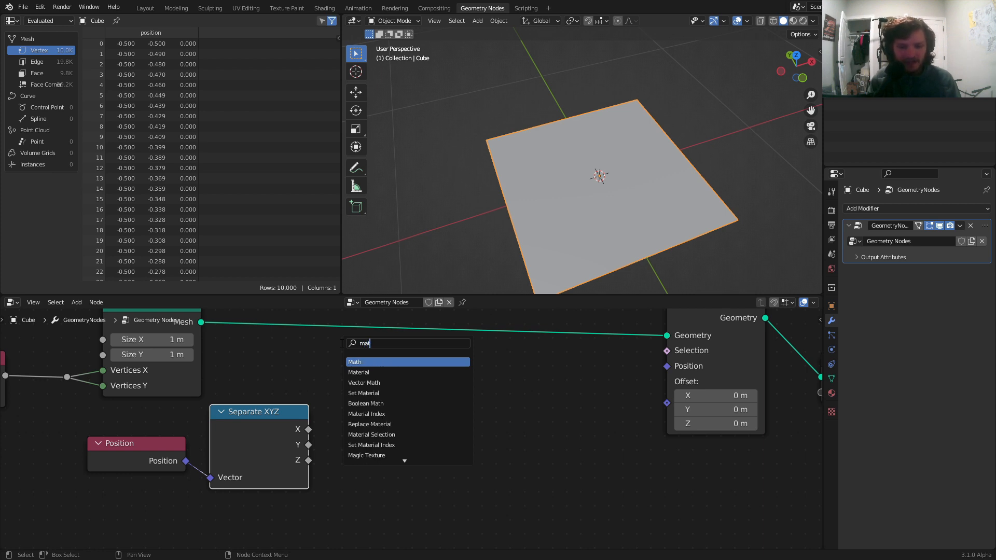
pyautogui.write('ath')
pyautogui.click(382, 363)
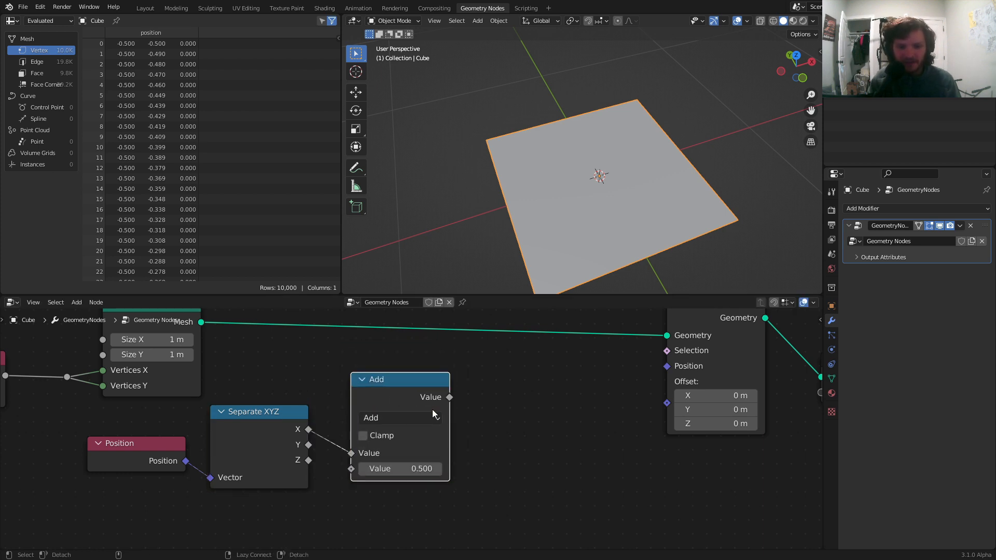
pyautogui.click(412, 423)
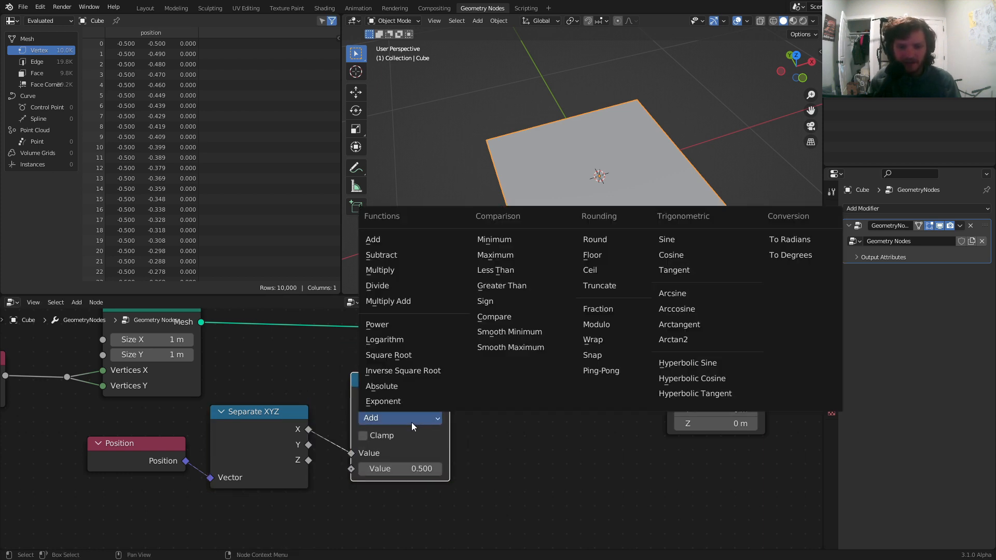
pyautogui.click(667, 239)
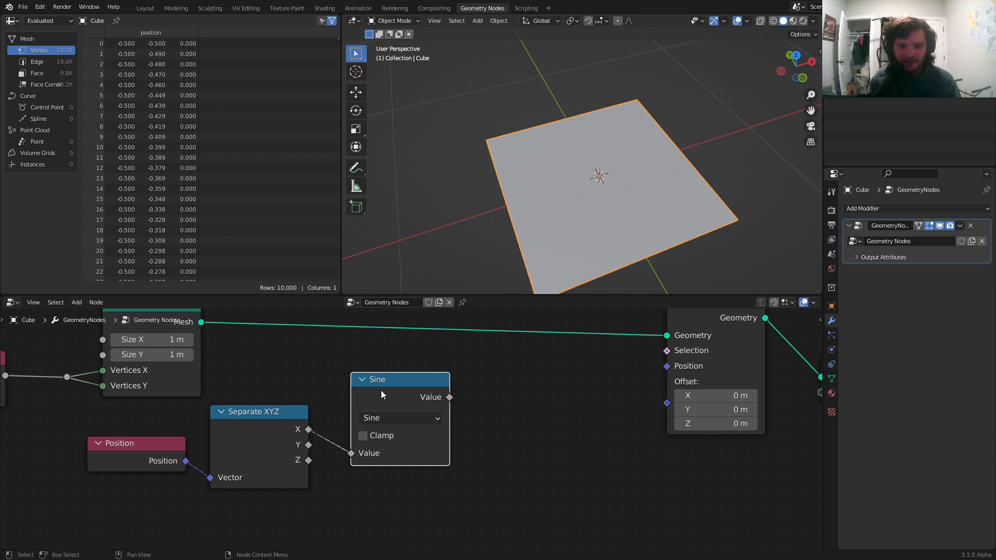
# Add a Combine XYZ node between the Sine node and the Set Position node.
pyautogui.scroll(-2, 389, 397)
pyautogui.hotkey('shift', 'a')
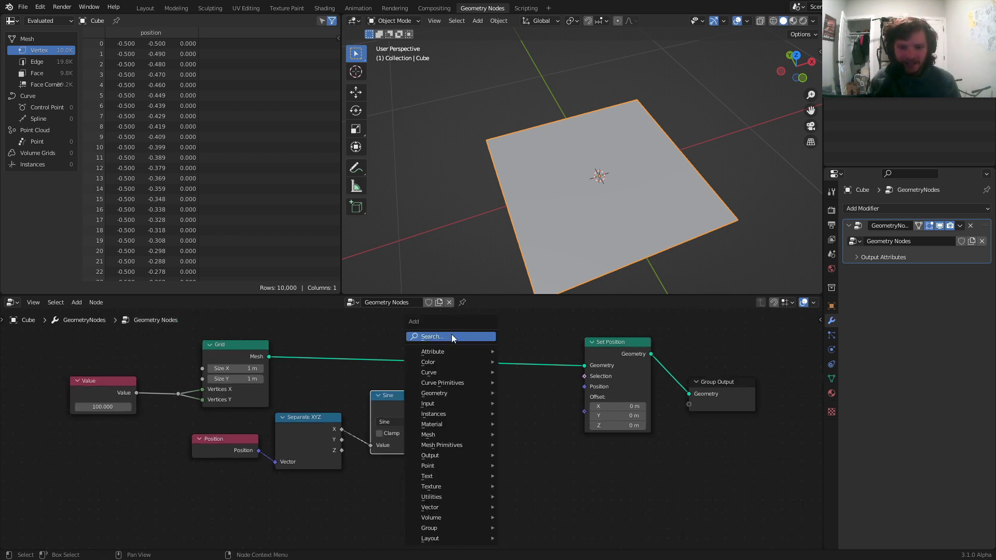
pyautogui.click(451, 334)
pyautogui.write('combine')
pyautogui.press('Down')
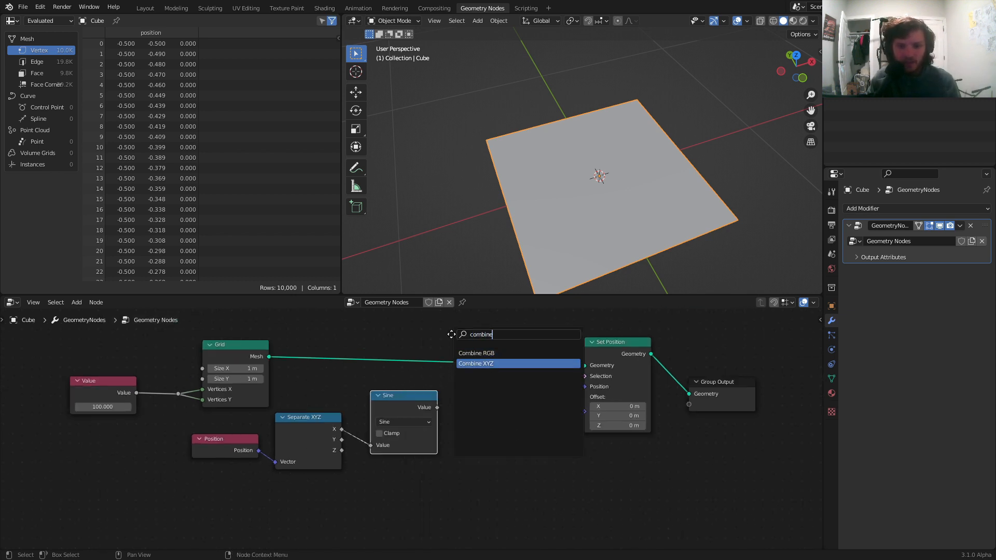
pyautogui.press('Return')
pyautogui.click(481, 408)
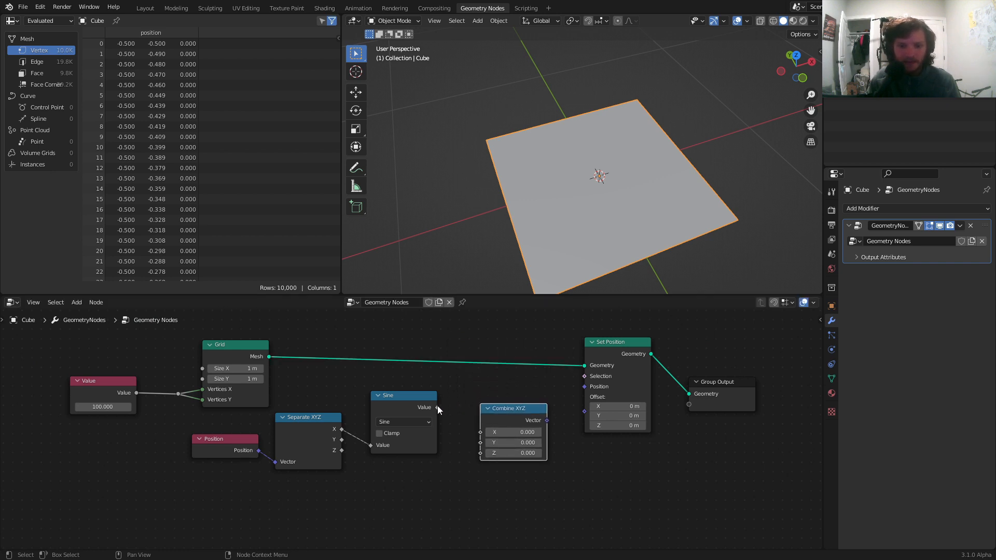
# Connect the Sine value to the Z input of Combine XYZ and its vector to the Offset of Set Position.
pyautogui.moveTo(437, 407); pyautogui.dragTo(481, 453)
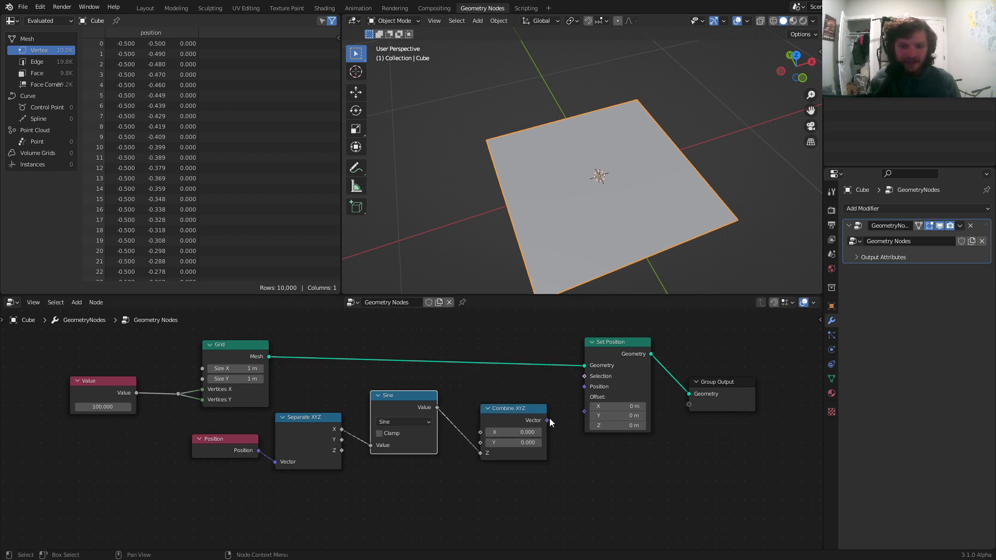
pyautogui.moveTo(547, 420); pyautogui.dragTo(585, 412)
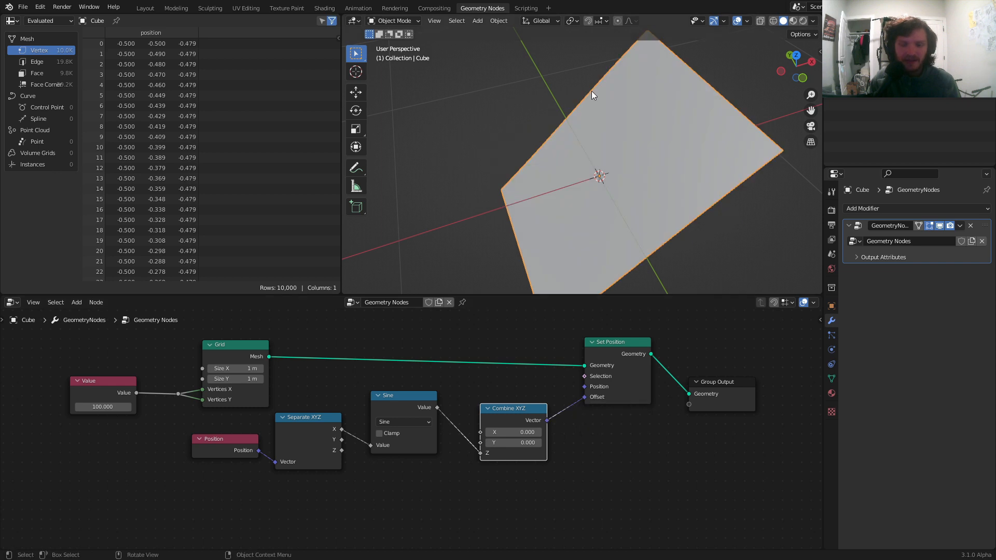
pyautogui.moveTo(591, 91); pyautogui.dragTo(573, 82, button='middle')
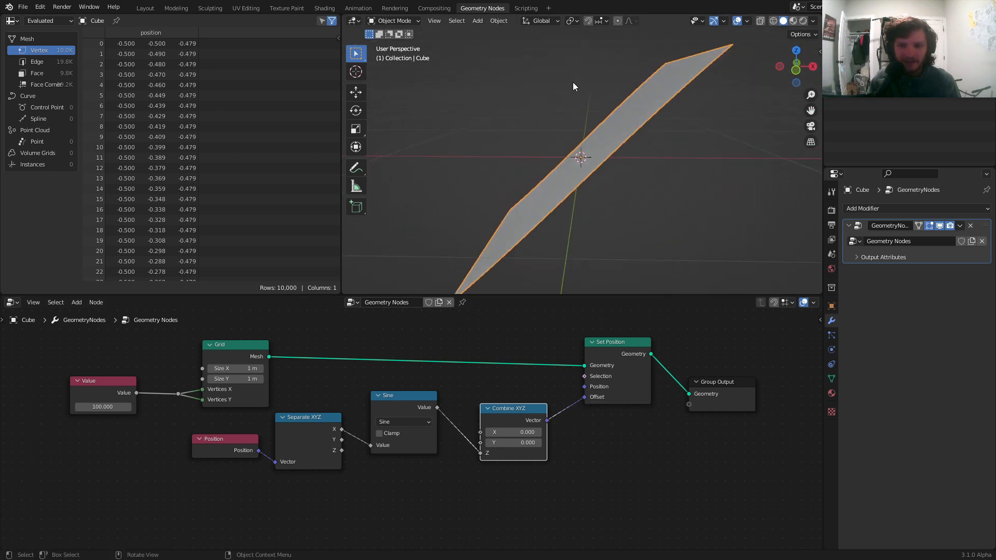
# Move Position and Separate XYZ away from the Sine node and insert a duplicate of Sine on the link between them.
pyautogui.moveTo(201, 470); pyautogui.dragTo(325, 429)
pyautogui.press('g')
pyautogui.click(210, 454)
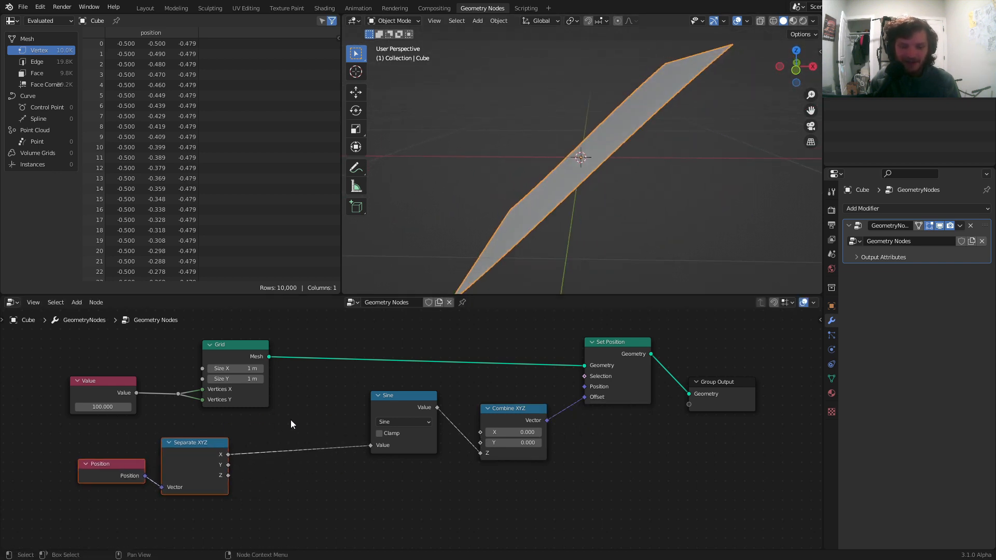
pyautogui.click(392, 398)
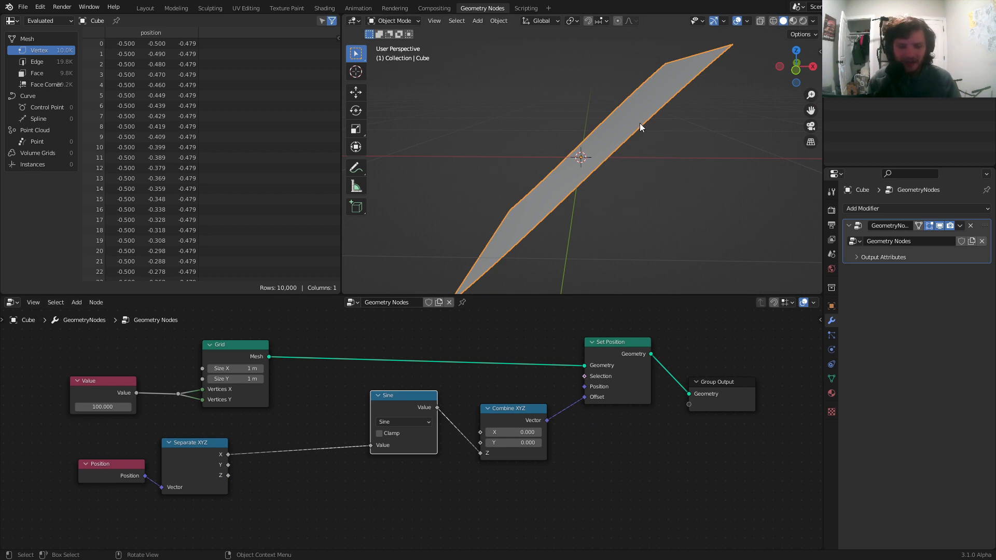
pyautogui.hotkey('shift', 'd')
pyautogui.click(286, 428)
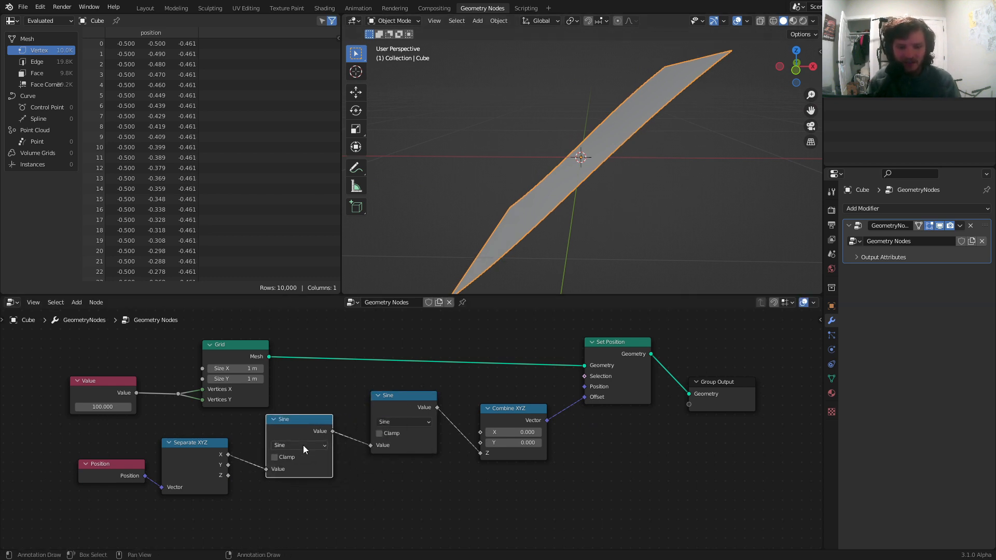
# Change the duplicated Math node to Multiply and set its second value to 65.300.
pyautogui.click(303, 448)
pyautogui.press('m')
pyautogui.moveTo(304, 480); pyautogui.dragTo(641, 480)
pyautogui.scroll(-5, 563, 250)
pyautogui.moveTo(575, 123)
pyautogui.mouseDown(button='middle')
pyautogui.moveTo(609, 175)
pyautogui.moveTo(596, 174)
pyautogui.mouseUp(button='middle')
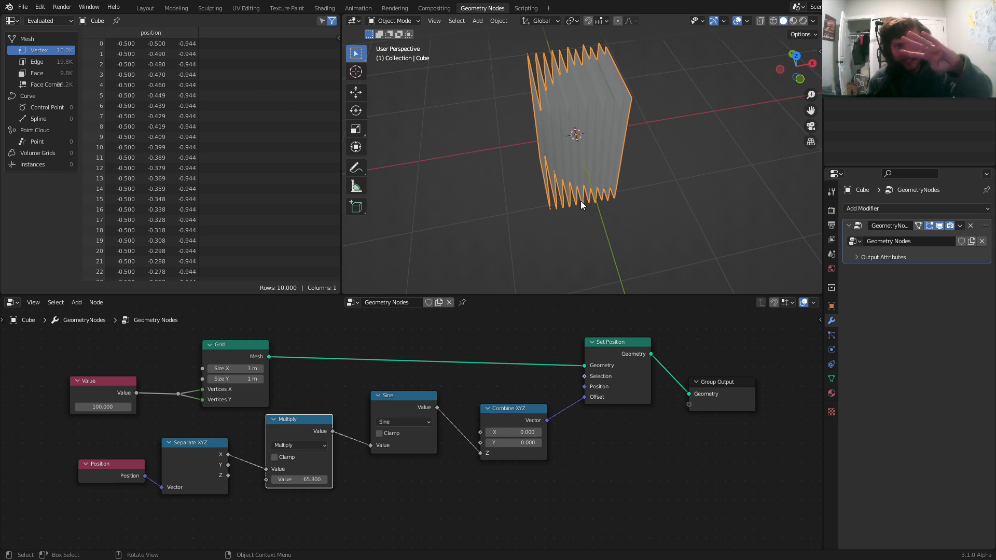
# Insert a Vector Math node between Combine XYZ and Set Position and set its operation to Scale.
pyautogui.moveTo(494, 374); pyautogui.dragTo(383, 379, button='middle')
pyautogui.hotkey('shift', 'a')
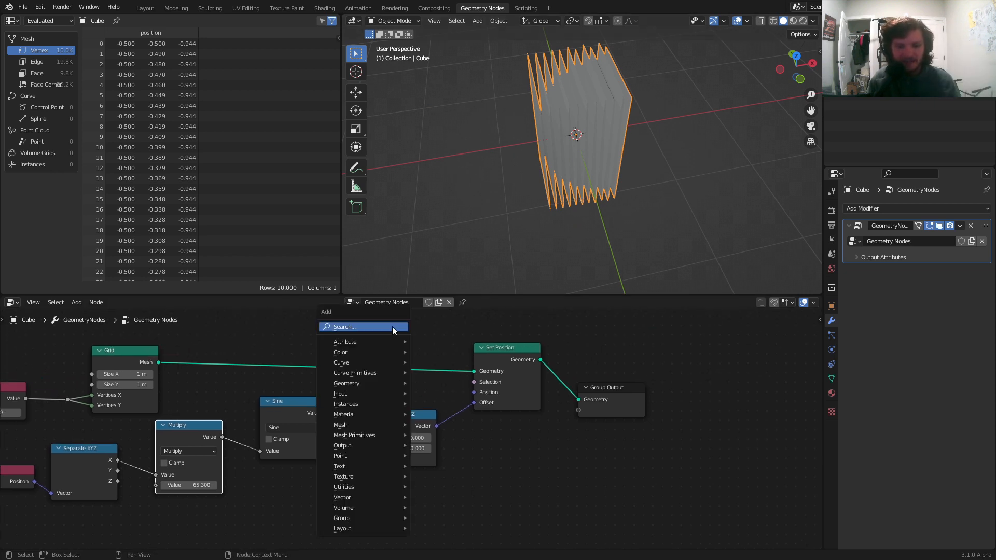
pyautogui.click(395, 328)
pyautogui.write('vec')
pyautogui.click(419, 357)
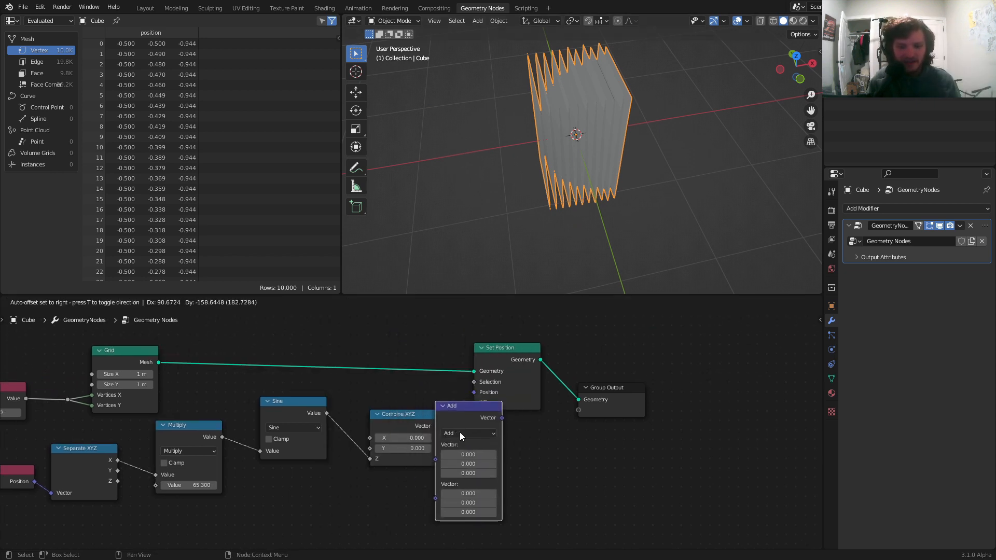
pyautogui.click(462, 432)
pyautogui.scroll(2, 467, 434)
pyautogui.click(518, 435)
pyautogui.click(524, 235)
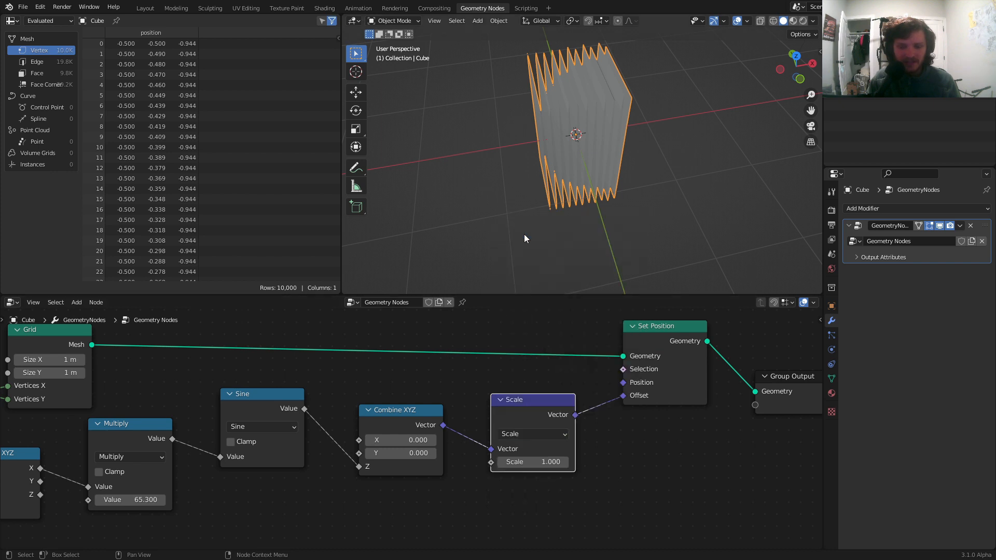
# Set the Scale node's factor to 0.1, leaving the Multiply value at 65.300.
pyautogui.click(535, 464)
pyautogui.write('1')
pyautogui.press('Return')
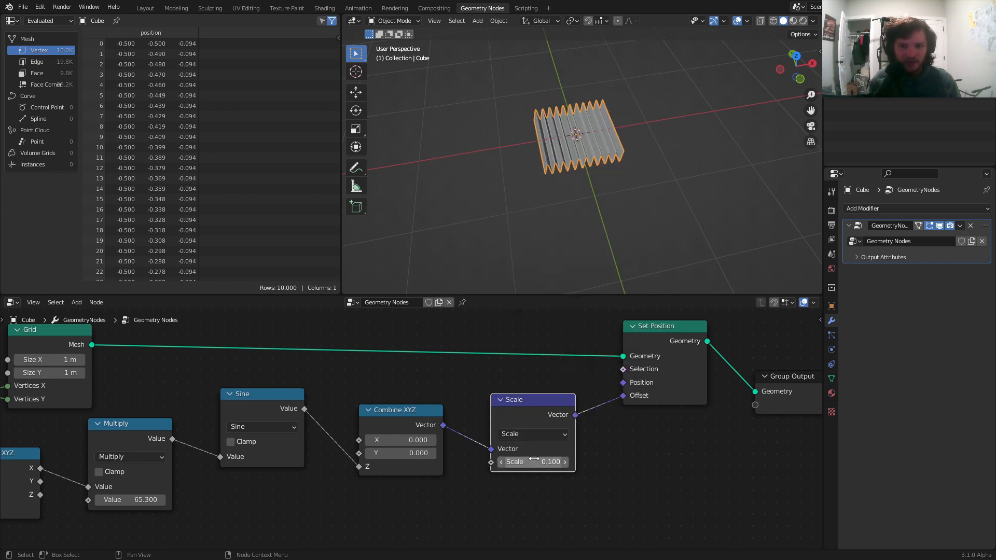
pyautogui.scroll(5, 617, 169)
pyautogui.moveTo(618, 169); pyautogui.dragTo(596, 146, button='middle')
pyautogui.scroll(-4, 596, 146)
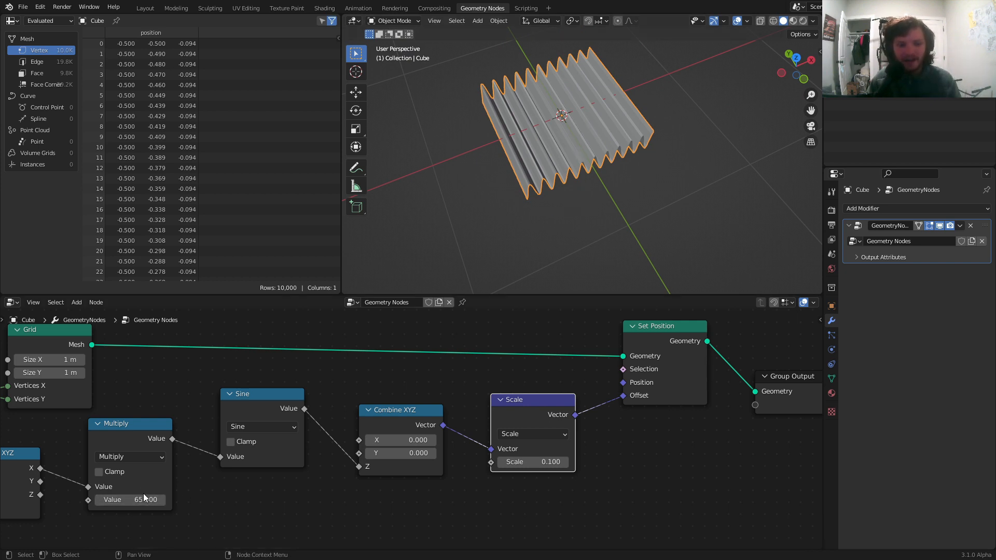
pyautogui.moveTo(138, 499); pyautogui.dragTo(169, 499)
pyautogui.hotkey('ctrl', 'z')
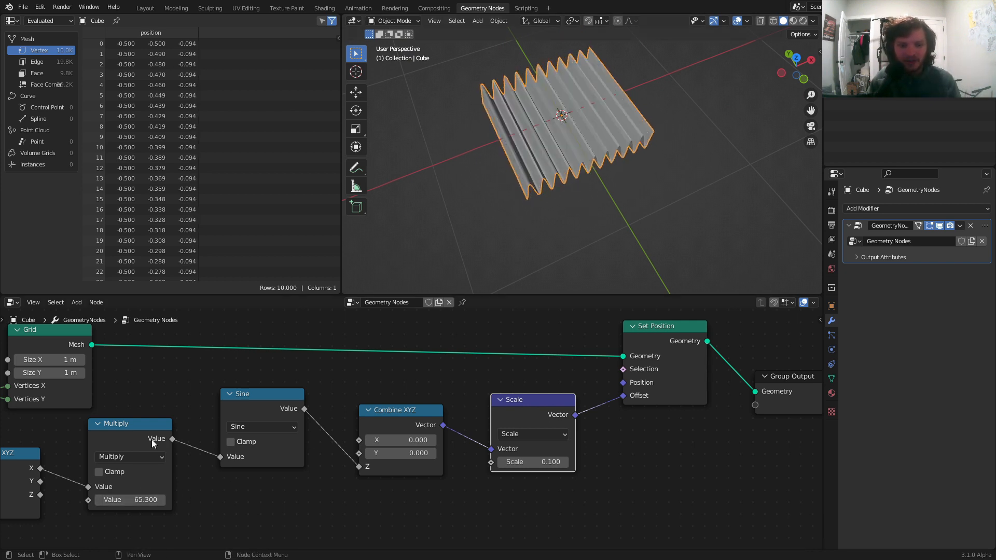
# Duplicate the Multiply and Sine nodes together and place the copies below the originals.
pyautogui.moveTo(141, 424); pyautogui.dragTo(156, 400)
pyautogui.moveTo(157, 400); pyautogui.dragTo(230, 349, button='middle')
pyautogui.moveTo(207, 461); pyautogui.dragTo(370, 365)
pyautogui.hotkey('shift', 'd')
pyautogui.click(347, 482)
# Connect the Y output of Separate XYZ to the duplicated Multiply, and briefly try its Sine output in Combine XYZ's Z input.
pyautogui.moveTo(121, 437); pyautogui.dragTo(160, 401, button='middle')
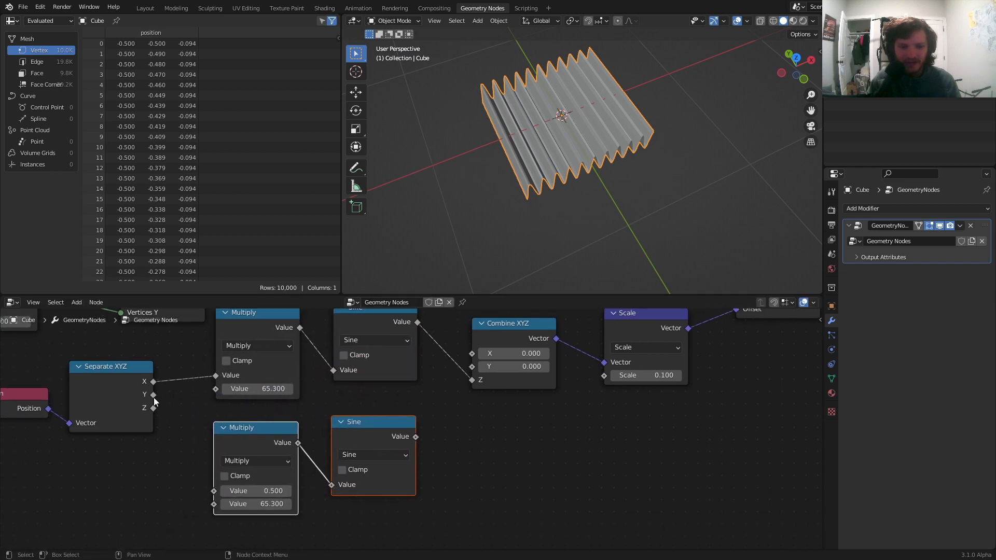
pyautogui.moveTo(154, 396); pyautogui.dragTo(214, 491)
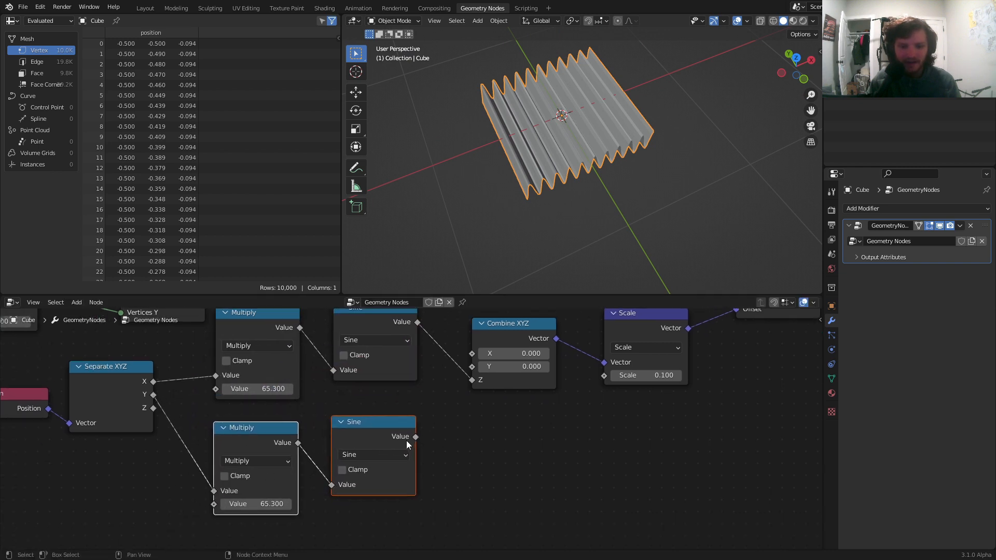
pyautogui.moveTo(415, 438); pyautogui.dragTo(471, 380)
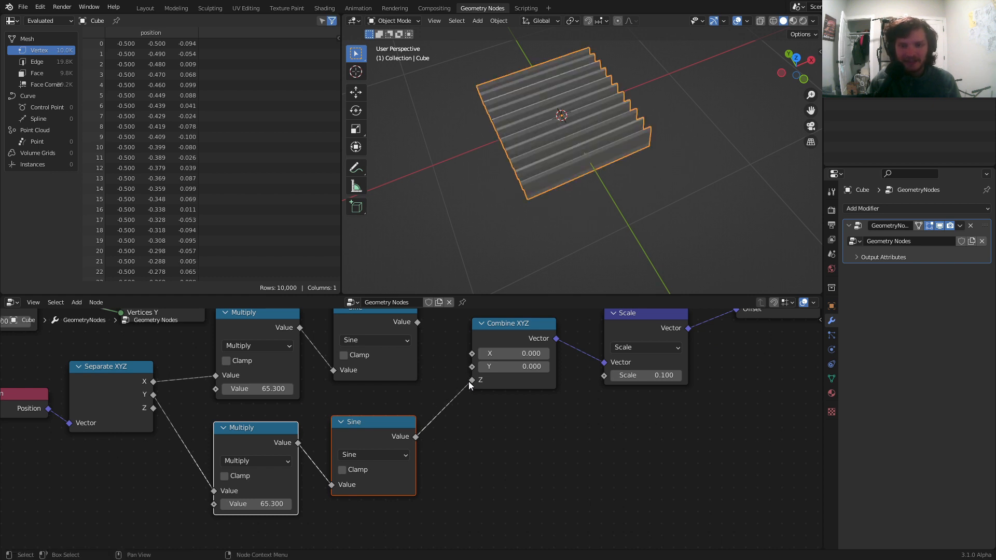
pyautogui.hotkey('ctrl', 'z')
# Add a Value input node below the Position node.
pyautogui.moveTo(139, 395); pyautogui.dragTo(307, 363, button='middle')
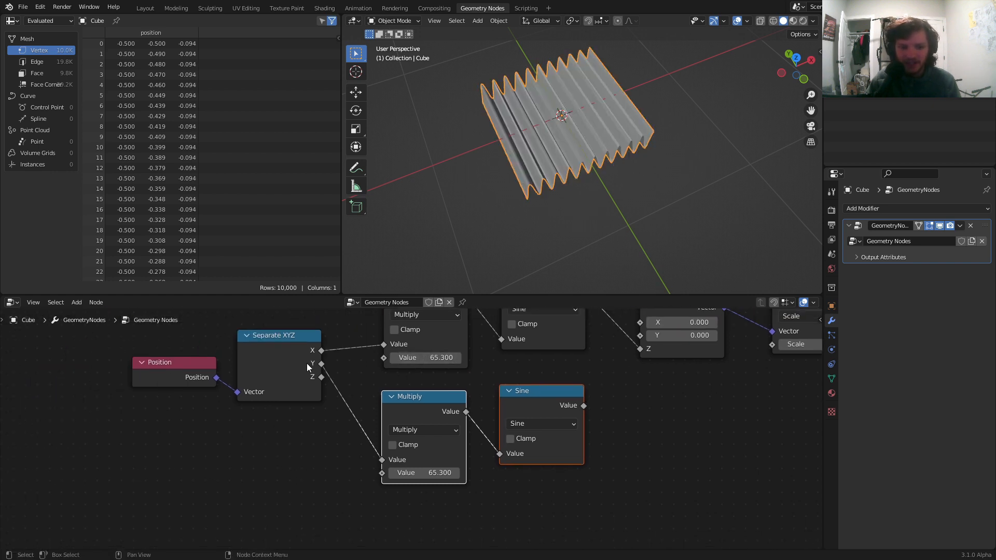
pyautogui.hotkey('shift', 'a')
pyautogui.click(289, 328)
pyautogui.write('value')
pyautogui.press('Return')
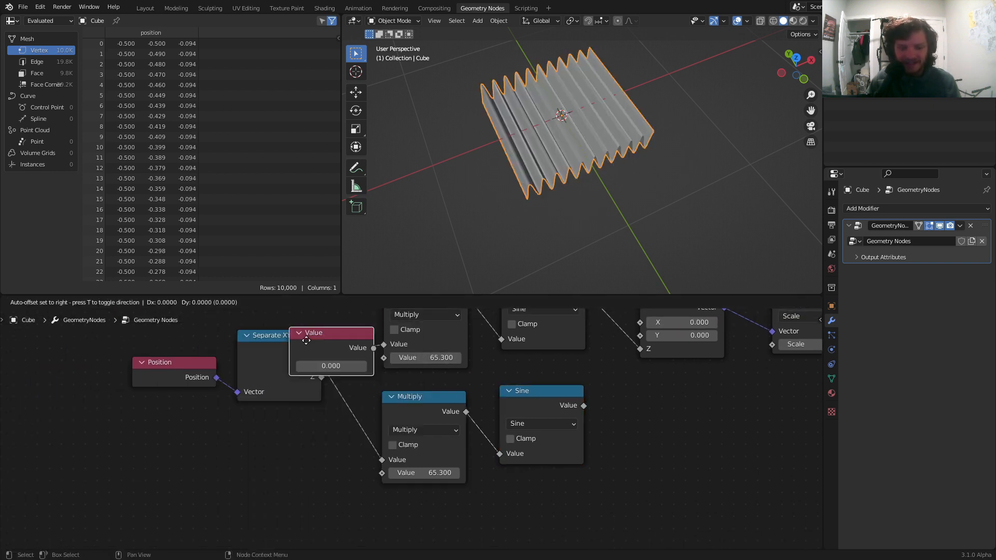
pyautogui.click(206, 440)
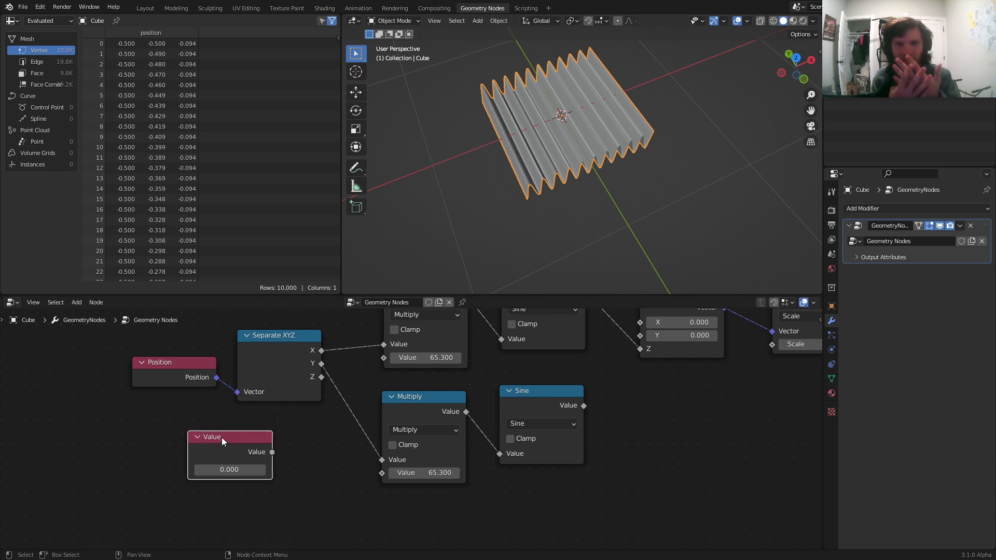
# Connect the new Value node to the second value input of both Multiply nodes.
pyautogui.keyDown('alt'); pyautogui.moveTo(237, 446); pyautogui.dragTo(332, 386, button='right'); pyautogui.keyUp('alt')
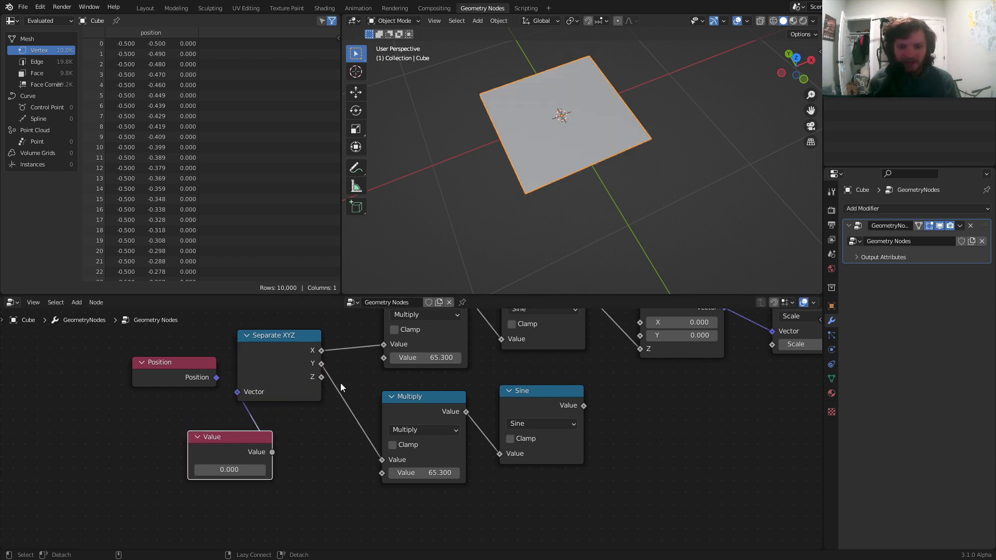
pyautogui.hotkey('ctrl', 'z')
pyautogui.keyDown('alt'); pyautogui.moveTo(246, 451); pyautogui.dragTo(422, 471, button='right'); pyautogui.keyUp('alt')
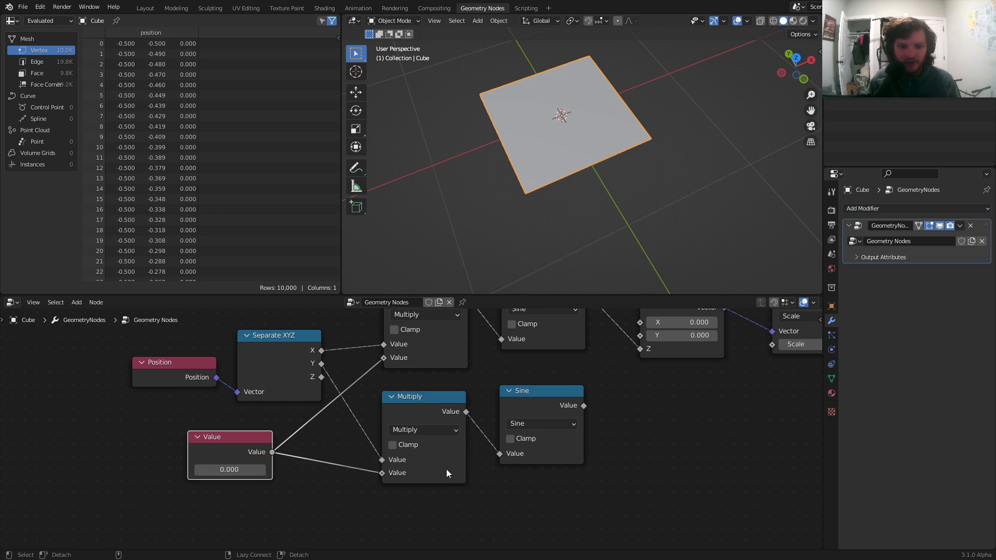
# Set the new Value node to 50 and route its links to the Multiply nodes through a reroute point.
pyautogui.moveTo(243, 471); pyautogui.dragTo(264, 471)
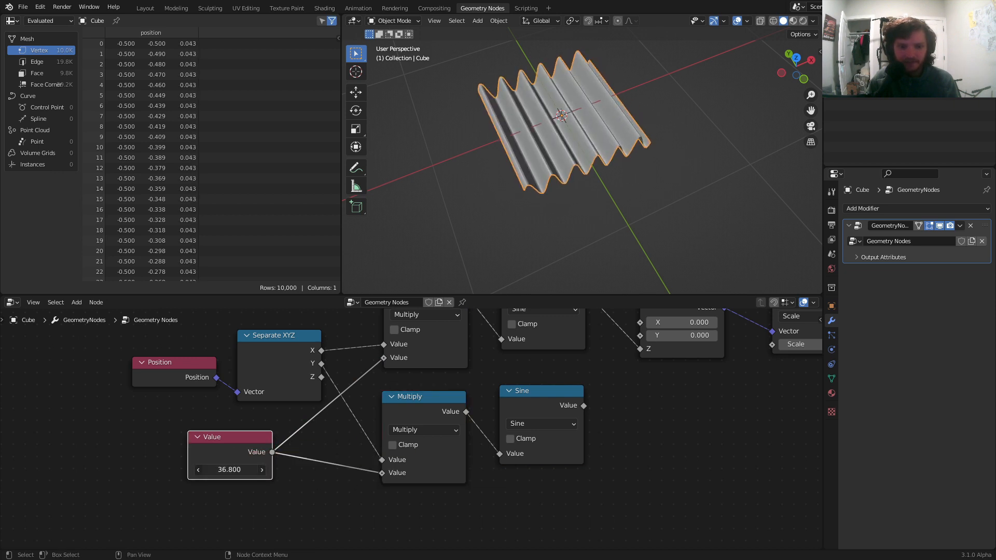
pyautogui.click(247, 471)
pyautogui.write('50')
pyautogui.press('Return')
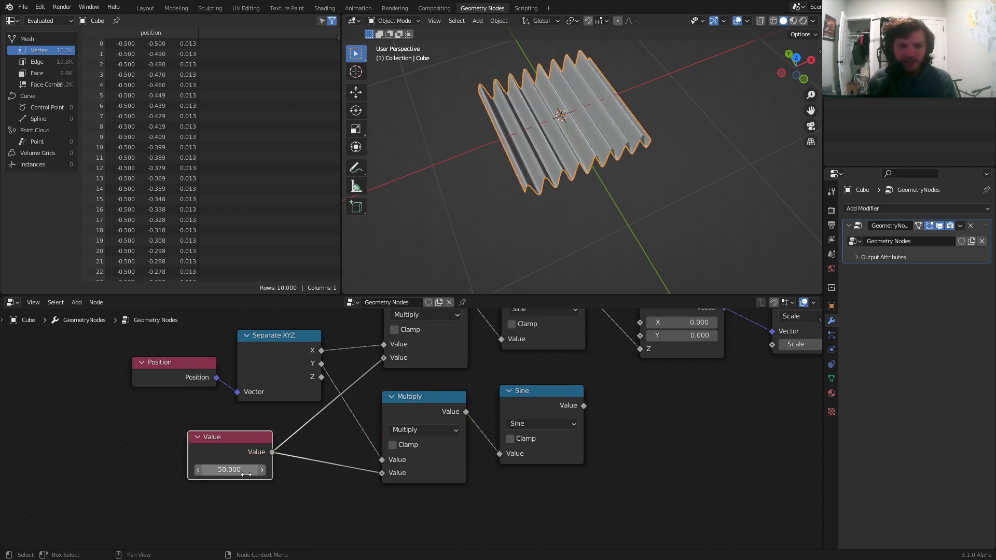
pyautogui.keyDown('shift'); pyautogui.moveTo(306, 467); pyautogui.dragTo(297, 417, button='right'); pyautogui.keyUp('shift')
pyautogui.moveTo(301, 442); pyautogui.dragTo(331, 433)
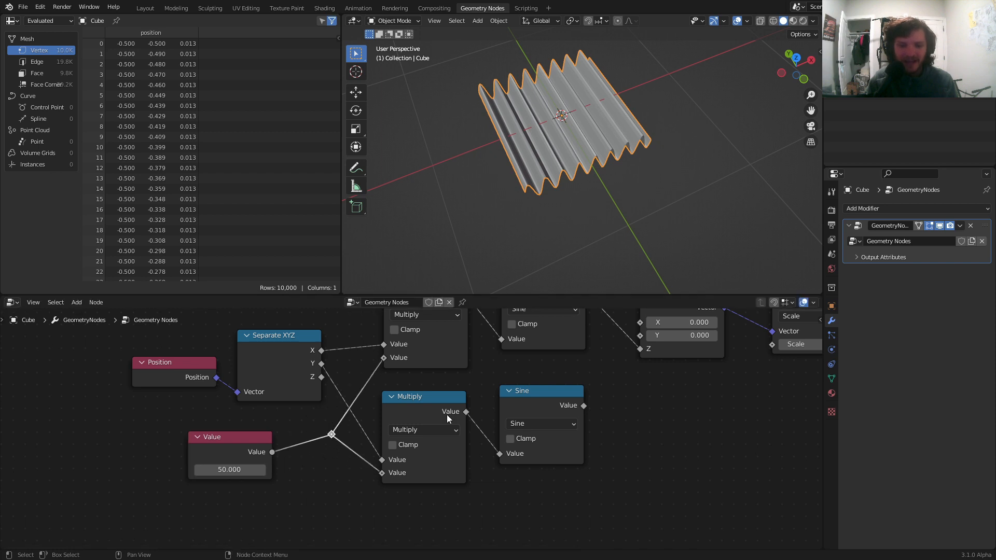
# Insert a duplicate of the upper Sine node, set to Add, before Combine XYZ and link the lower Sine into its second value.
pyautogui.moveTo(539, 402); pyautogui.dragTo(188, 477, button='middle')
pyautogui.scroll(-5, 409, 429)
pyautogui.moveTo(507, 435); pyautogui.dragTo(375, 391)
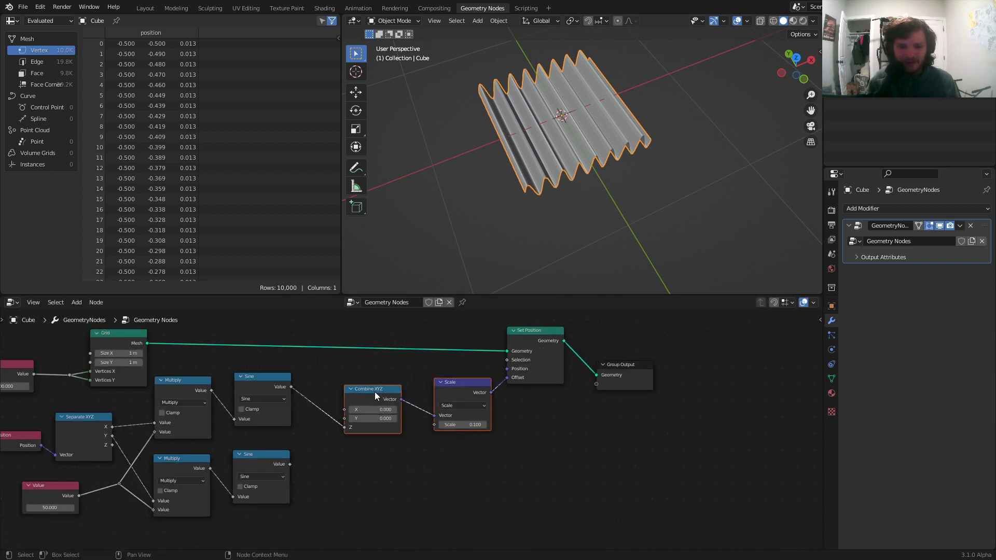
pyautogui.scroll(2, 317, 378)
pyautogui.click(206, 371)
pyautogui.hotkey('shift', 'd')
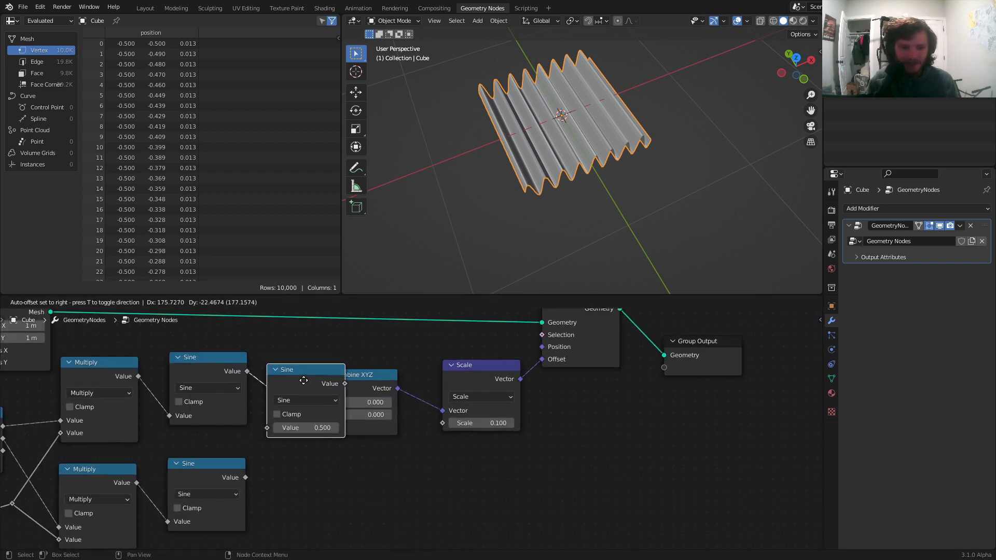
pyautogui.click(304, 381)
pyautogui.click(306, 398)
pyautogui.click(310, 377)
pyautogui.keyDown('alt'); pyautogui.moveTo(240, 486); pyautogui.dragTo(309, 448, button='right'); pyautogui.keyUp('alt')
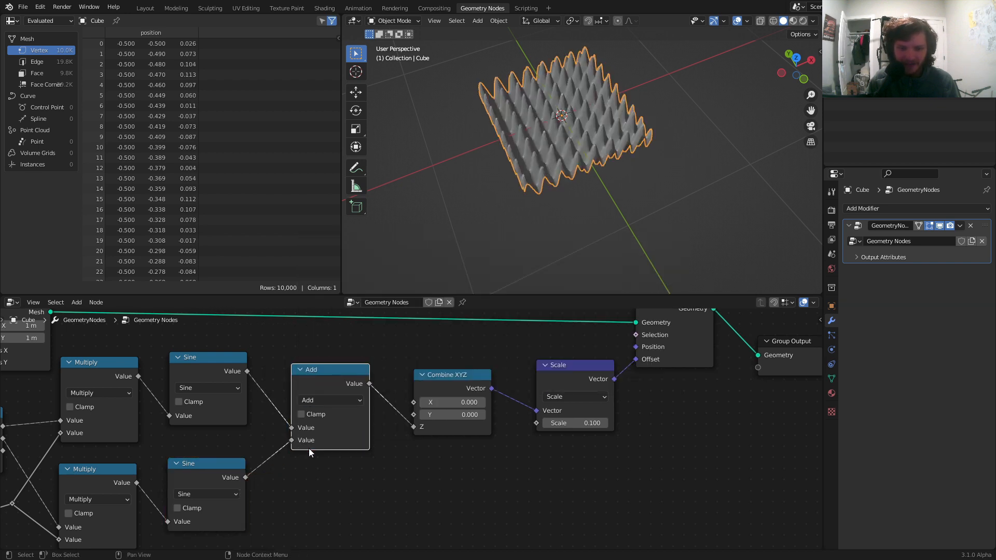
# Reduce the Scale node's factor to 0.060.
pyautogui.scroll(3, 547, 161)
pyautogui.moveTo(547, 161)
pyautogui.mouseDown(button='middle')
pyautogui.moveTo(552, 199)
pyautogui.moveTo(580, 147)
pyautogui.moveTo(552, 185)
pyautogui.moveTo(593, 266)
pyautogui.mouseUp(button='middle')
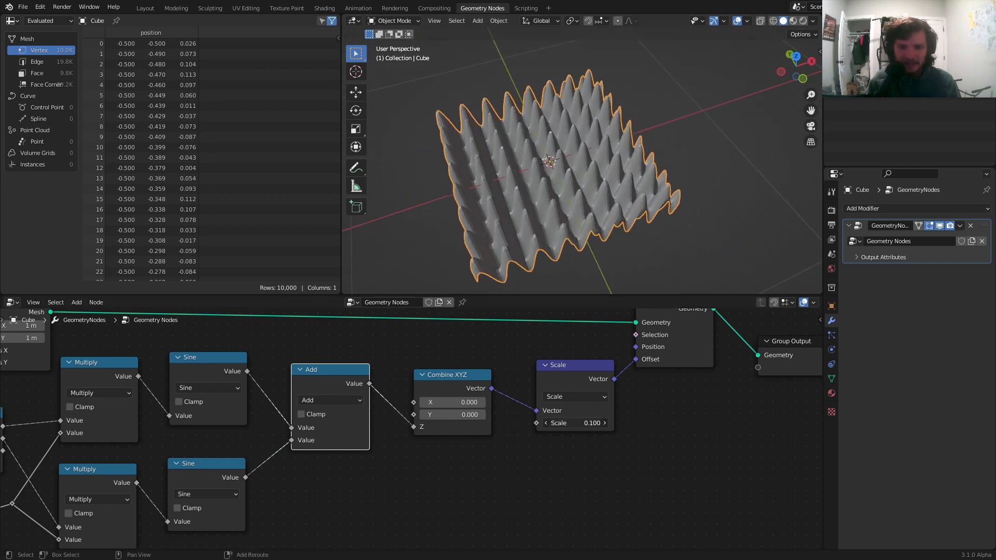
pyautogui.moveTo(577, 424)
pyautogui.mouseDown()
pyautogui.moveTo(552, 424)
pyautogui.moveTo(582, 426)
pyautogui.mouseUp()
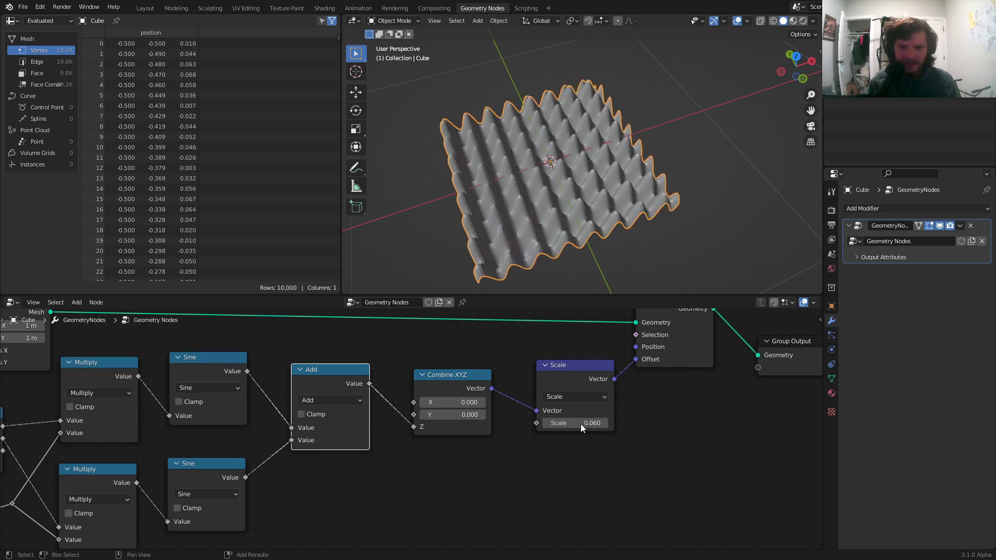
# Change the Add node combining the two Sine outputs to Maximum.
pyautogui.scroll(4, 565, 167)
pyautogui.moveTo(564, 166)
pyautogui.mouseDown(button='middle')
pyautogui.moveTo(535, 152)
pyautogui.moveTo(553, 125)
pyautogui.mouseUp(button='middle')
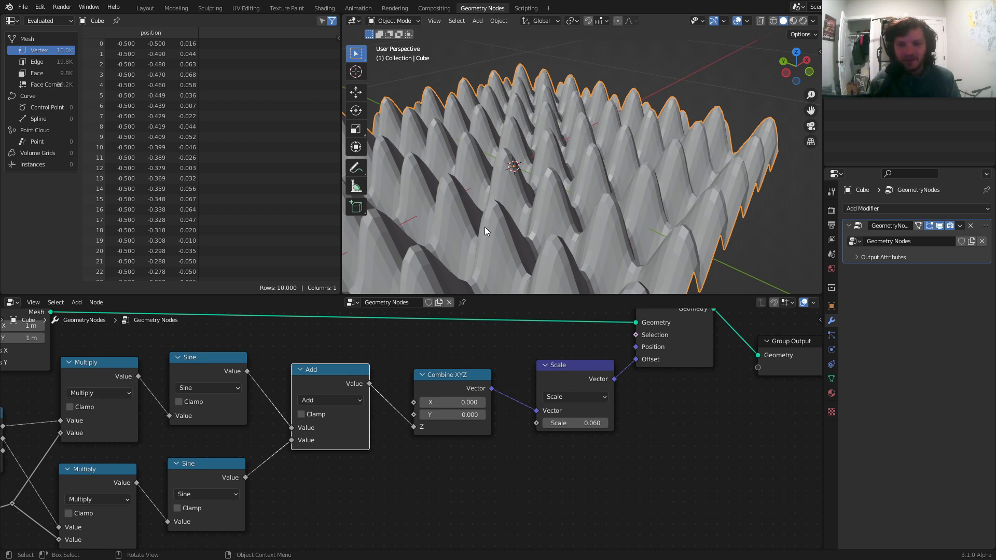
pyautogui.scroll(-5, 576, 146)
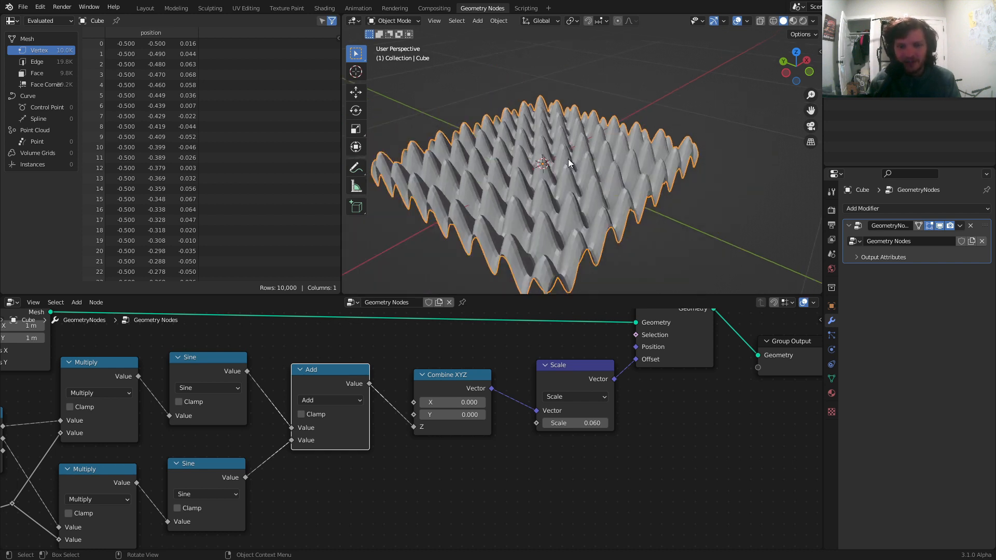
pyautogui.moveTo(531, 143)
pyautogui.mouseDown(button='middle')
pyautogui.moveTo(572, 157)
pyautogui.moveTo(555, 164)
pyautogui.moveTo(512, 147)
pyautogui.mouseUp(button='middle')
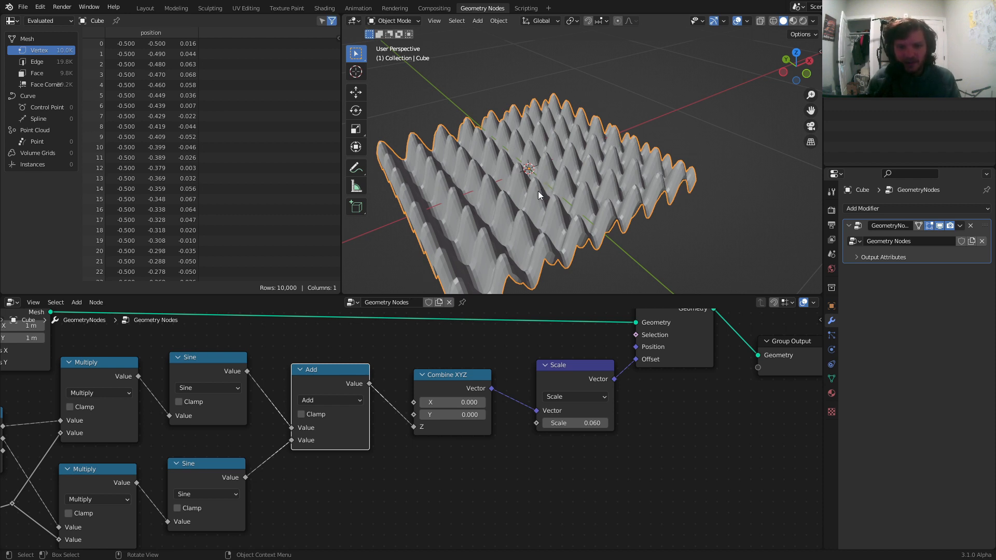
pyautogui.click(337, 400)
pyautogui.click(405, 272)
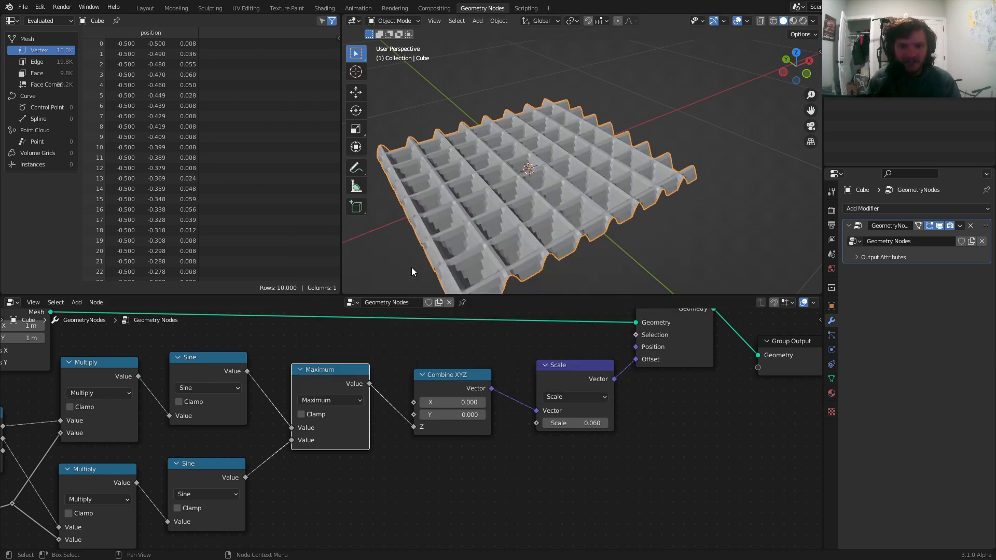
# Halve the Scale node's factor to 0.030 and deselect the waffle grid object.
pyautogui.moveTo(522, 165); pyautogui.dragTo(518, 167, button='middle')
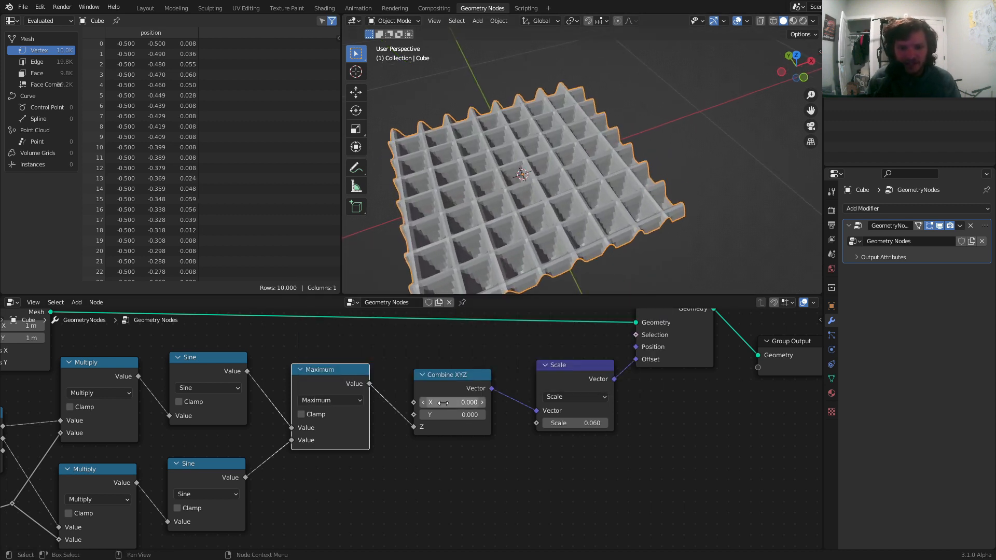
pyautogui.click(582, 424)
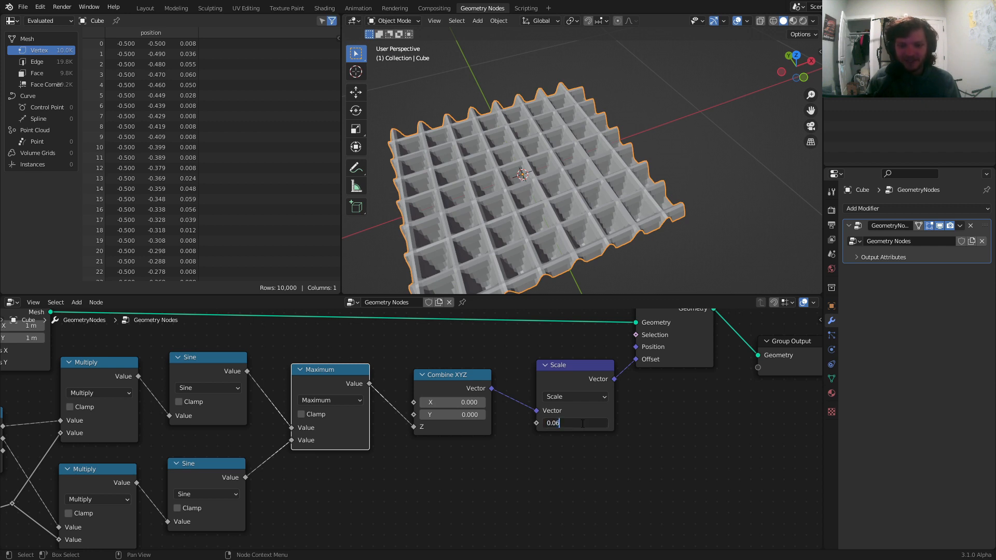
pyautogui.write('/2')
pyautogui.press('Return')
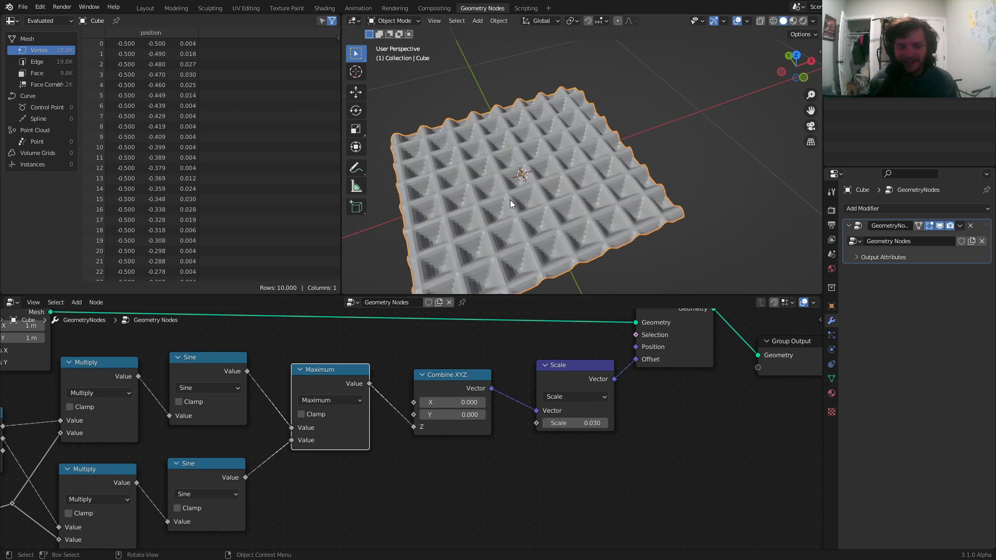
pyautogui.moveTo(510, 200); pyautogui.dragTo(564, 174, button='middle')
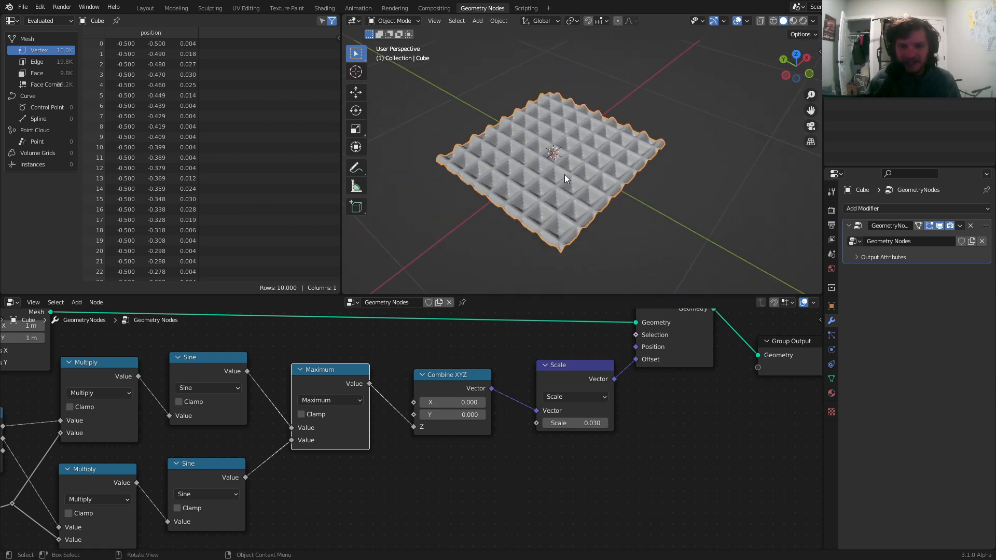
pyautogui.scroll(-2, 564, 174)
pyautogui.click(503, 266)
# Try raising the Value node that feeds both Multiply nodes to 184.9.
pyautogui.moveTo(215, 405); pyautogui.dragTo(492, 354, button='middle')
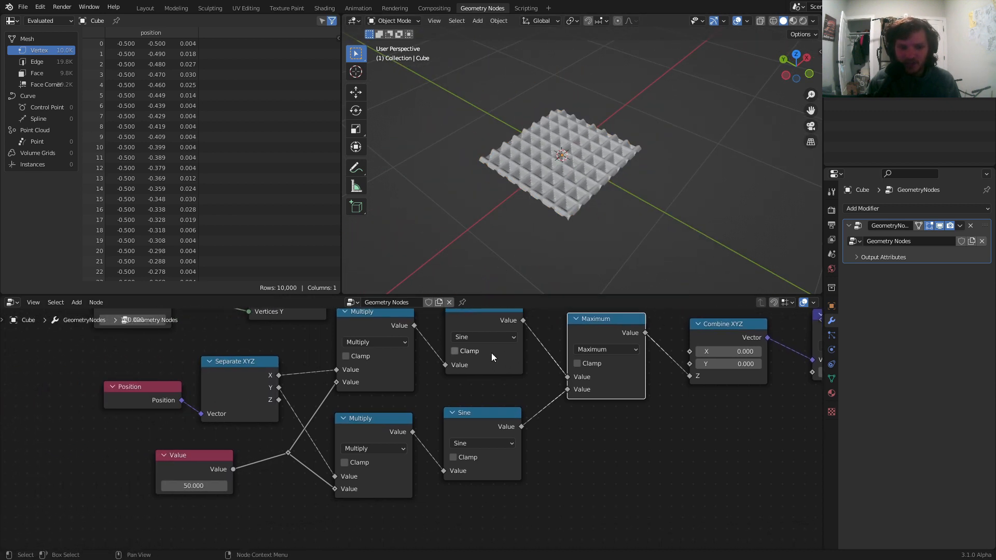
pyautogui.moveTo(185, 481); pyautogui.dragTo(255, 481)
pyautogui.scroll(4, 582, 179)
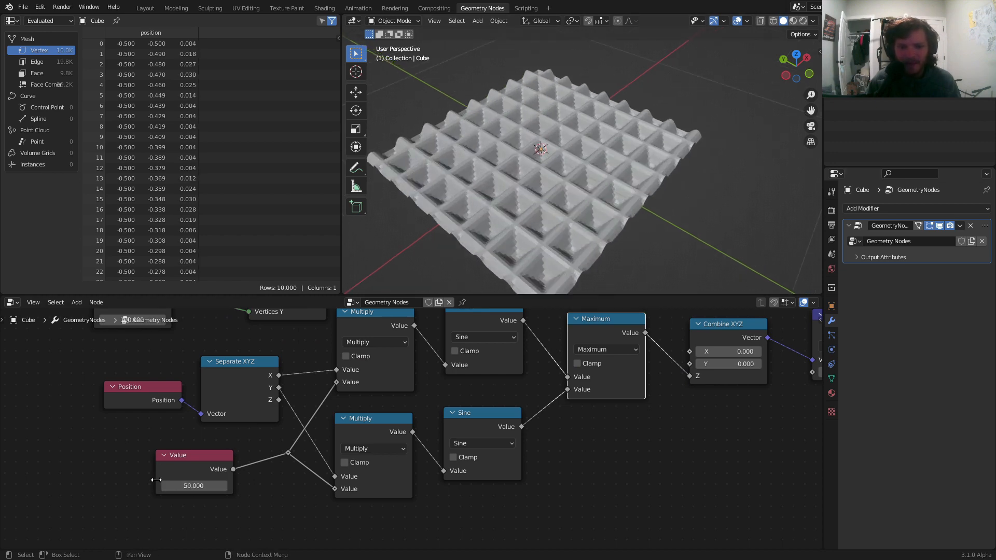
pyautogui.moveTo(184, 486); pyautogui.dragTo(236, 485)
pyautogui.scroll(5, 549, 153)
pyautogui.scroll(1, 200, 378)
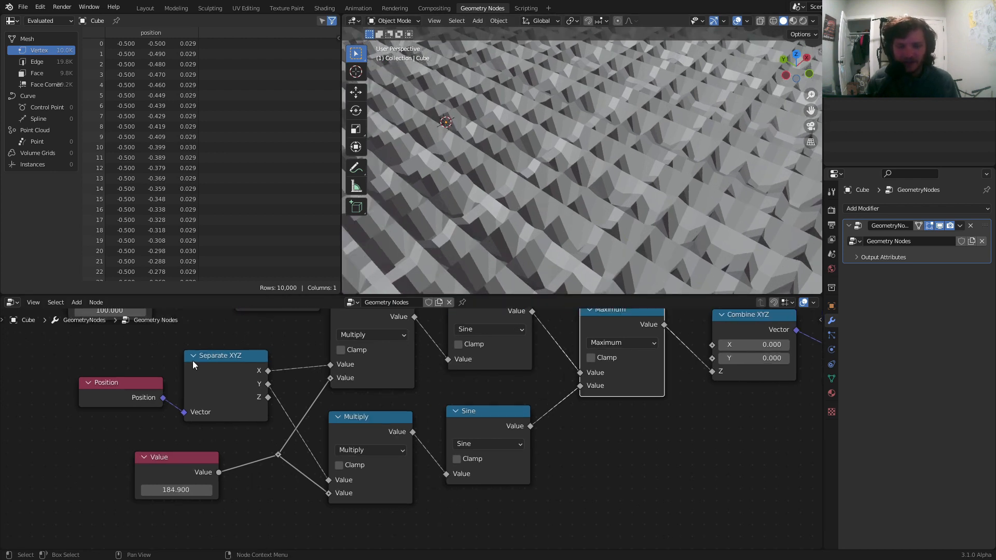
# Set the Value node driving the Grid's X and Y vertices to 200.
pyautogui.moveTo(172, 348); pyautogui.dragTo(279, 443, button='middle')
pyautogui.click(220, 407)
pyautogui.write('2')
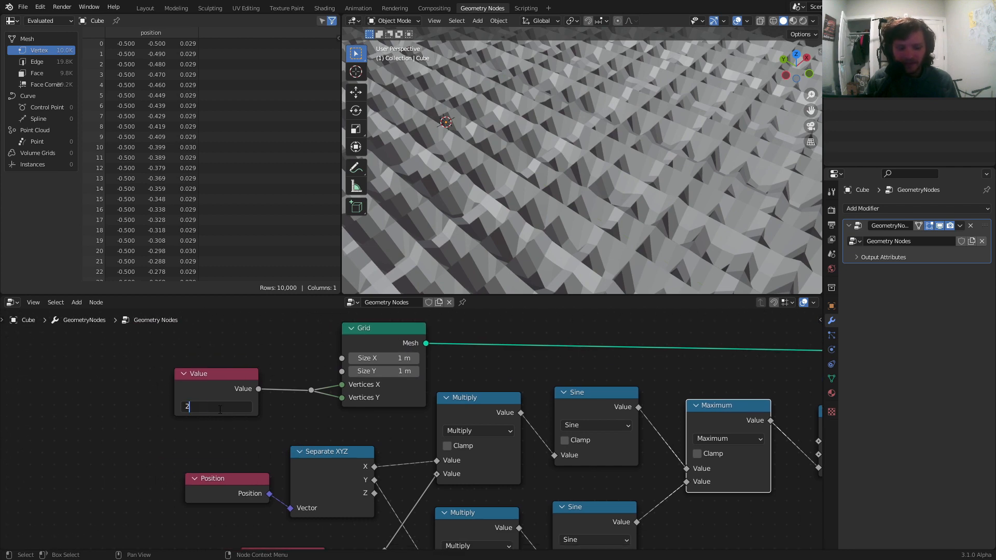
pyautogui.write('00')
pyautogui.press('Return')
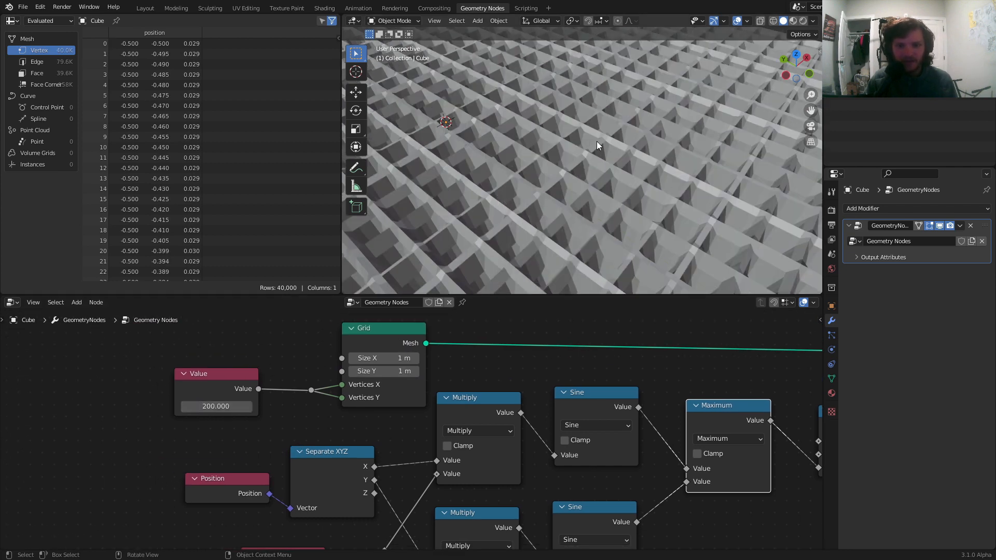
# Try 400 for the Value node driving the Grid's vertices and set it back to 200.
pyautogui.scroll(-4, 596, 141)
pyautogui.click(216, 406)
pyautogui.write('400')
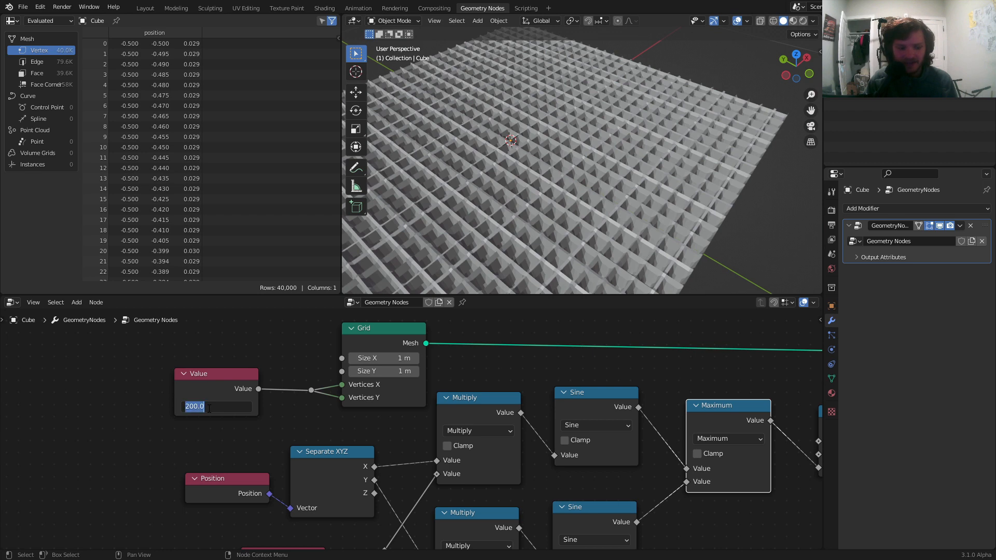
pyautogui.press('Return')
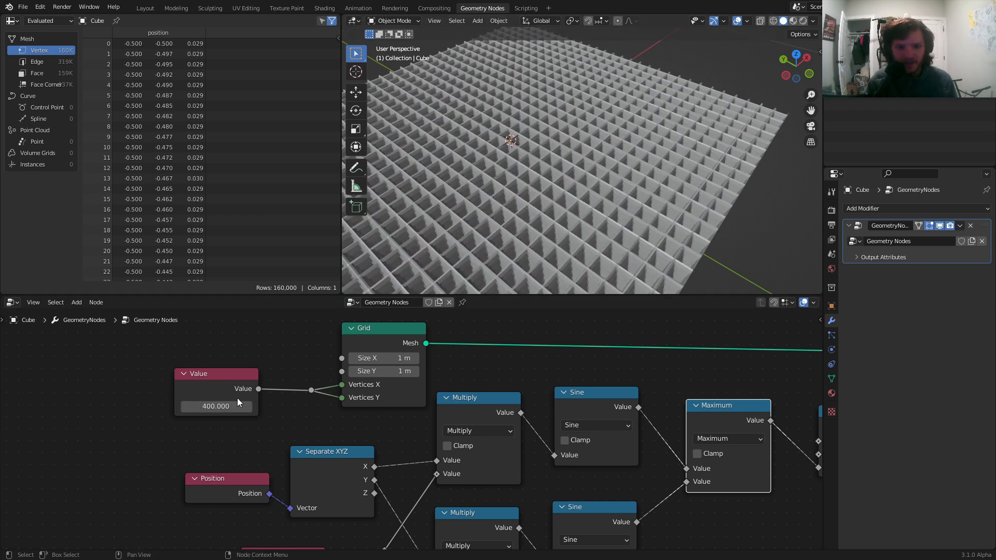
pyautogui.click(222, 406)
pyautogui.write('200')
pyautogui.press('Return')
# Set the Value node that feeds both Multiply nodes to 100.
pyautogui.moveTo(332, 421); pyautogui.dragTo(344, 287, button='middle')
pyautogui.click(291, 452)
pyautogui.write('10')
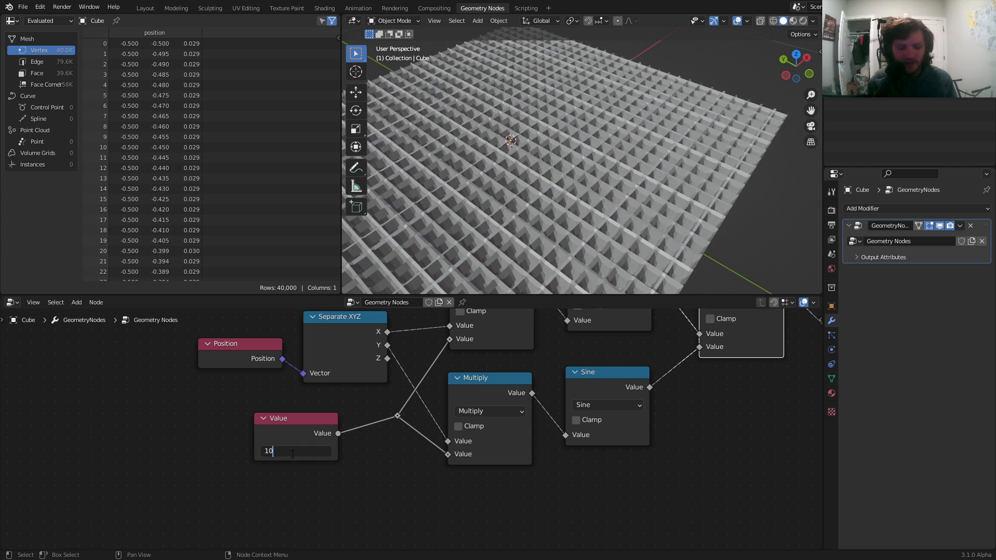
pyautogui.write('0')
pyautogui.press('Return')
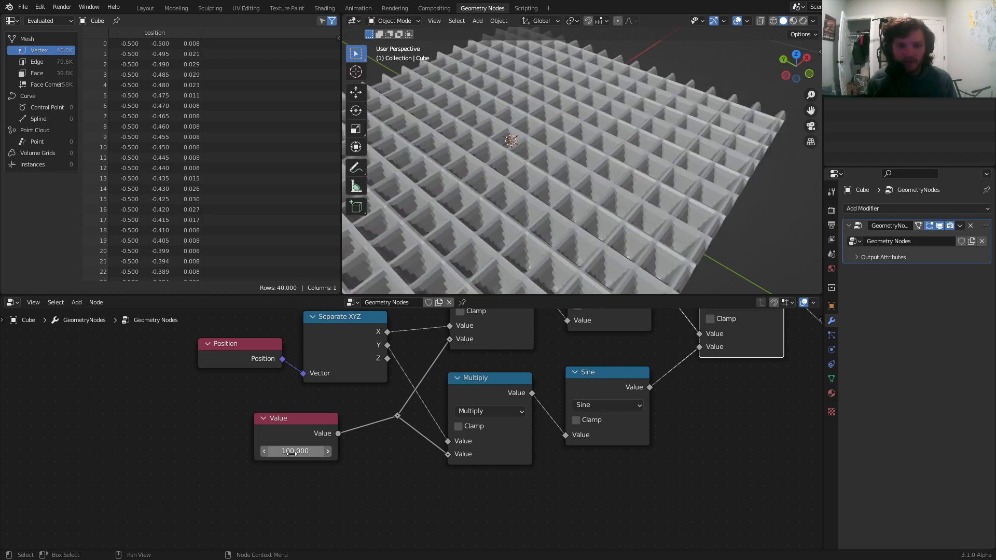
pyautogui.scroll(-3, 574, 177)
pyautogui.moveTo(574, 177); pyautogui.dragTo(531, 162, button='middle')
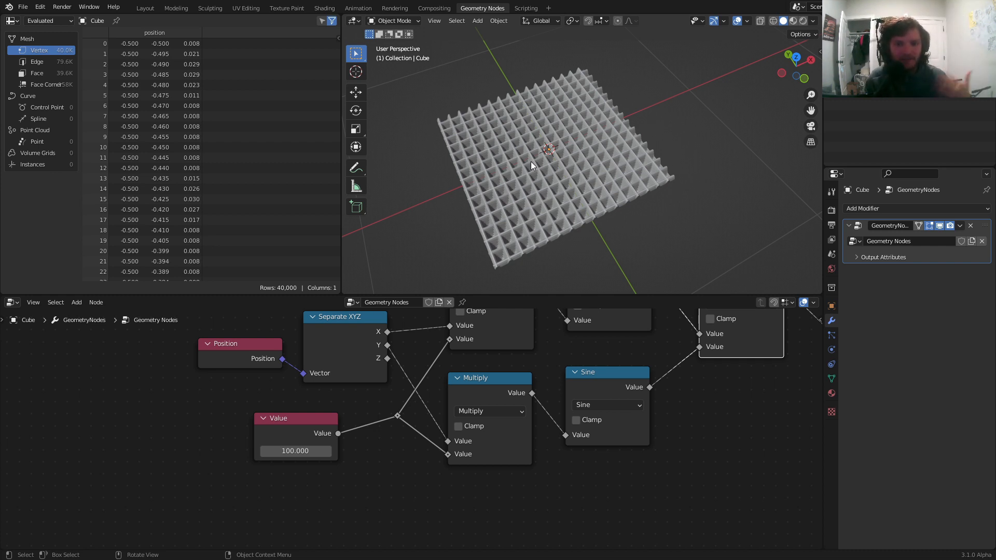
# Move Group Output farther from Set Position and insert a duplicate Set Position node on the link between them.
pyautogui.scroll(-7, 683, 437)
pyautogui.moveTo(615, 399); pyautogui.dragTo(301, 447, button='middle')
pyautogui.moveTo(544, 419); pyautogui.dragTo(420, 451, button='middle')
pyautogui.moveTo(476, 396); pyautogui.dragTo(677, 392)
pyautogui.click(368, 369)
pyautogui.hotkey('shift', 'd')
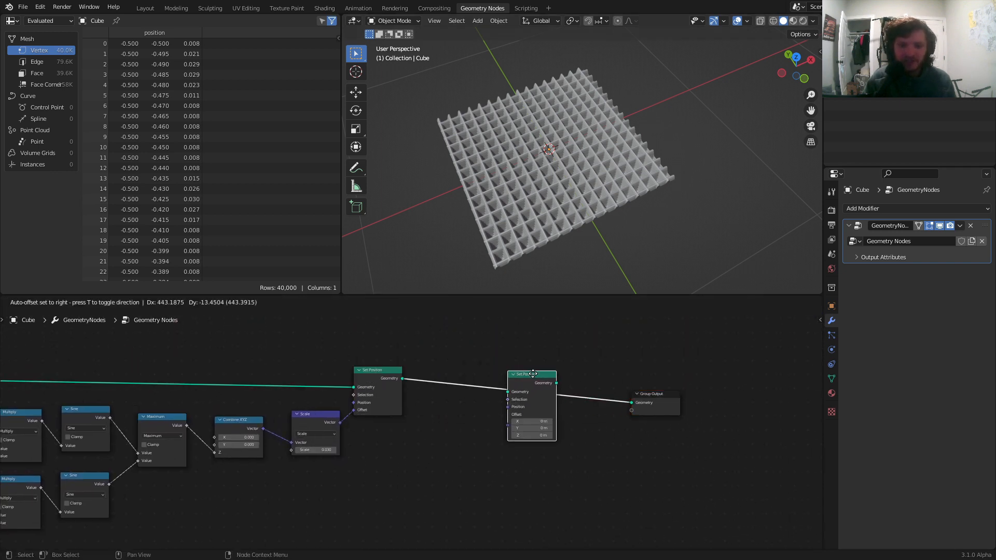
pyautogui.click(555, 374)
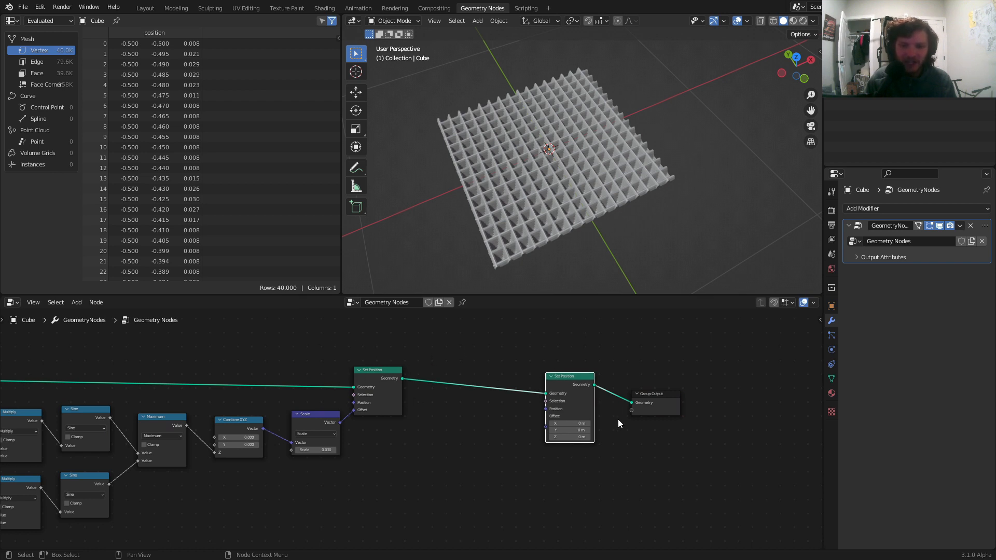
# Rearrange the Set Position nodes and Group Output, leaving a wide gap between the two Set Position nodes.
pyautogui.moveTo(243, 420); pyautogui.dragTo(387, 420, button='middle')
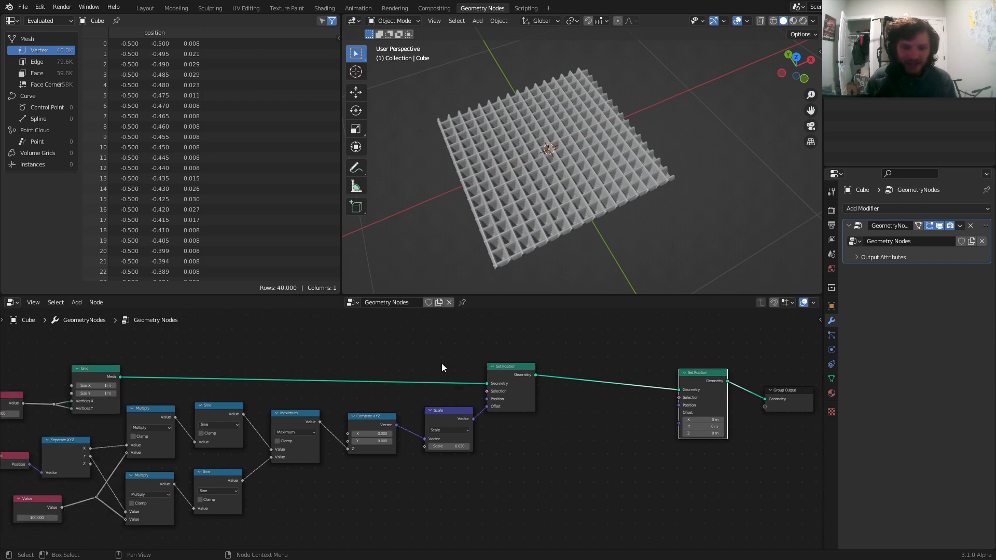
pyautogui.moveTo(512, 372); pyautogui.dragTo(522, 365)
pyautogui.moveTo(662, 367); pyautogui.dragTo(431, 393, button='middle')
pyautogui.moveTo(469, 400); pyautogui.dragTo(477, 391)
pyautogui.moveTo(283, 394); pyautogui.dragTo(282, 398)
pyautogui.moveTo(472, 396); pyautogui.dragTo(482, 400)
pyautogui.moveTo(566, 440); pyautogui.dragTo(477, 399)
pyautogui.moveTo(473, 396); pyautogui.dragTo(559, 397)
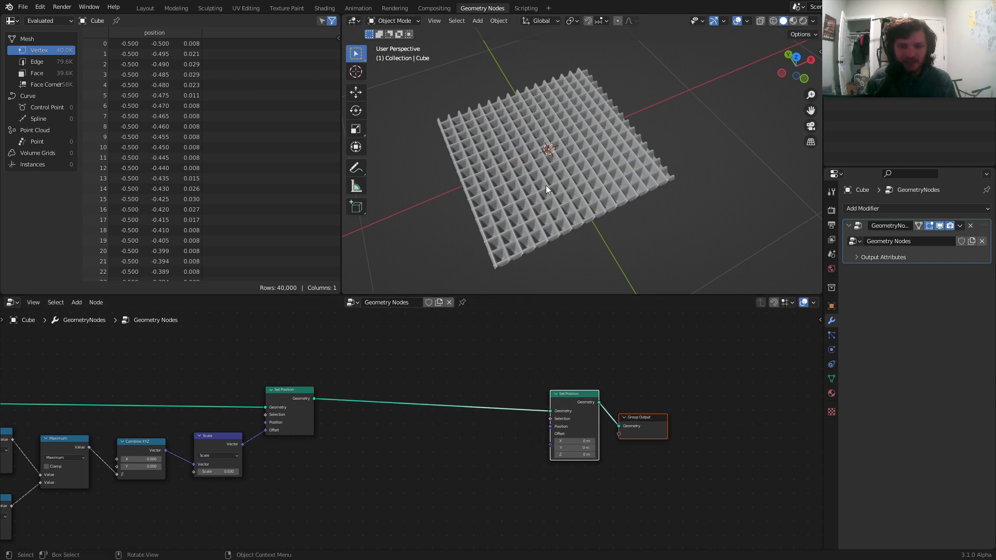
# Add a Transform node on the link between the two Set Position nodes.
pyautogui.scroll(2, 420, 381)
pyautogui.hotkey('shift', 'a')
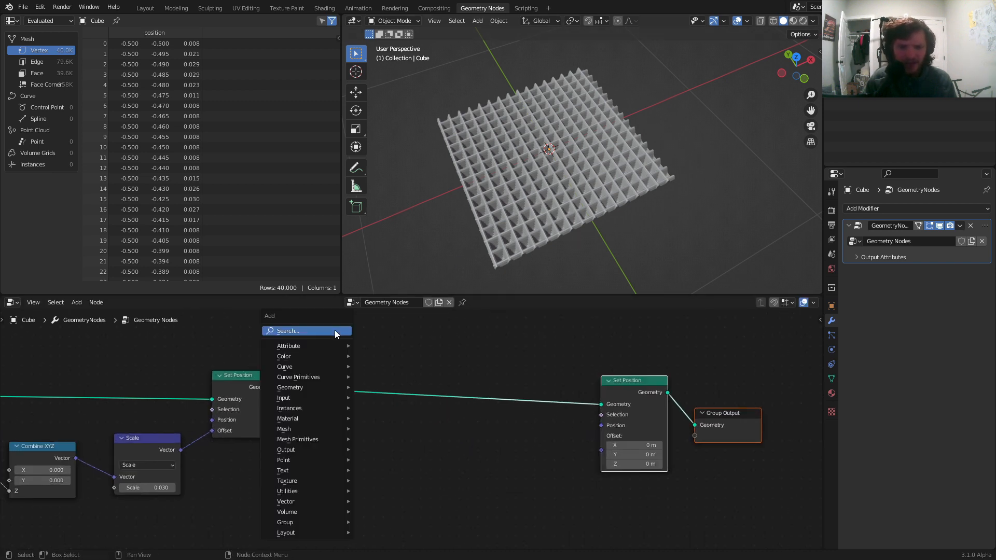
pyautogui.click(334, 331)
pyautogui.write('transform')
pyautogui.press('Return')
pyautogui.click(356, 382)
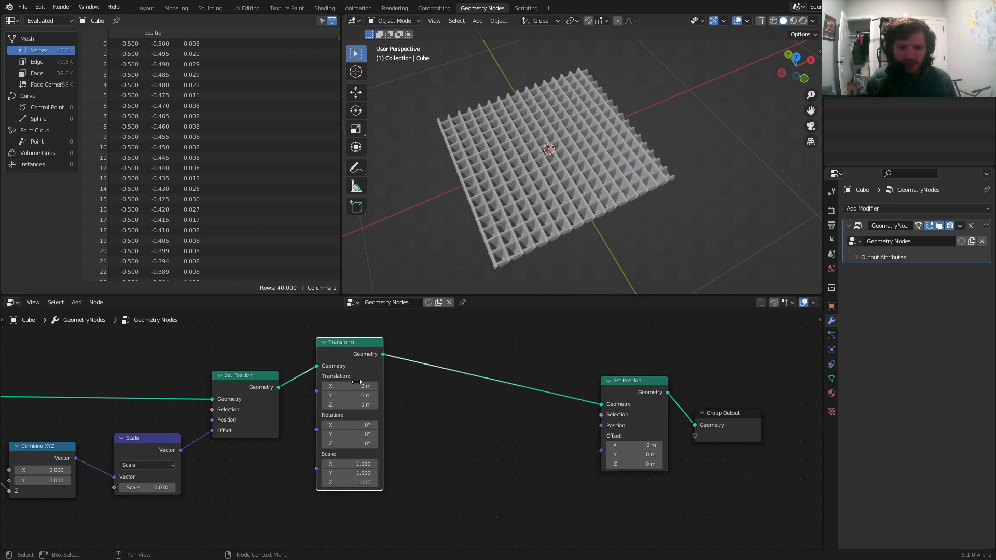
# Set the Transform node's Y rotation to 90° to stand the waffle grid upright.
pyautogui.moveTo(350, 434); pyautogui.dragTo(397, 434)
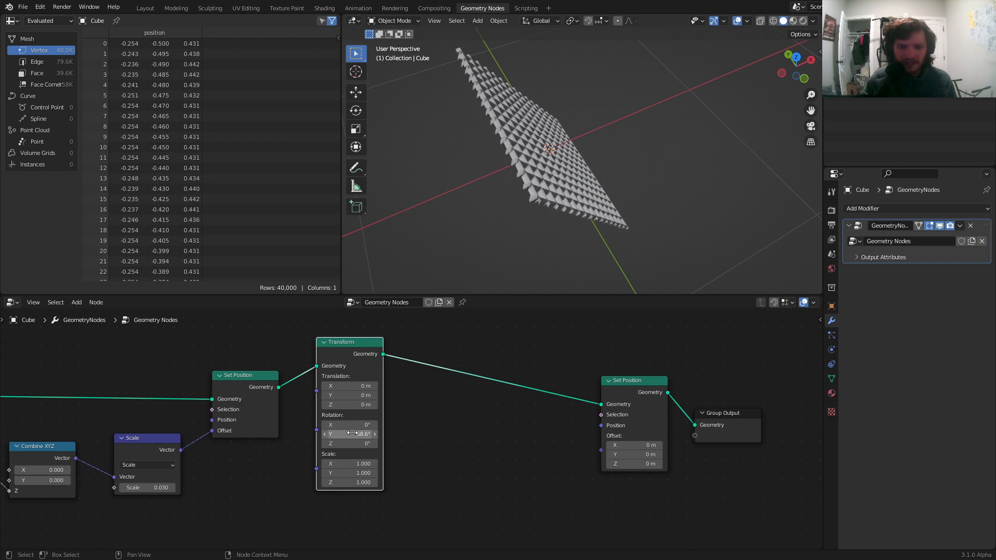
pyautogui.click(350, 435)
pyautogui.write('90')
pyautogui.press('Return')
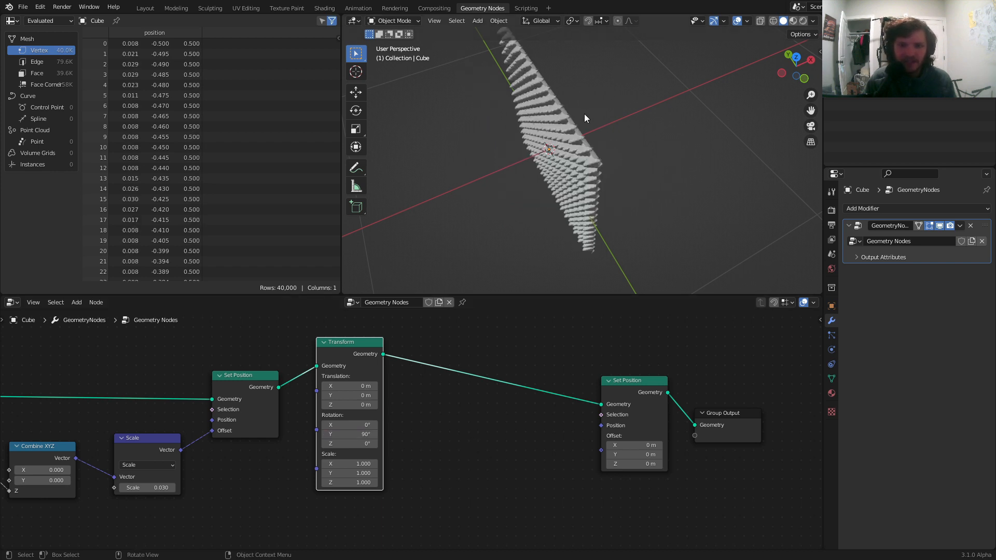
pyautogui.moveTo(584, 114); pyautogui.dragTo(522, 135, button='middle')
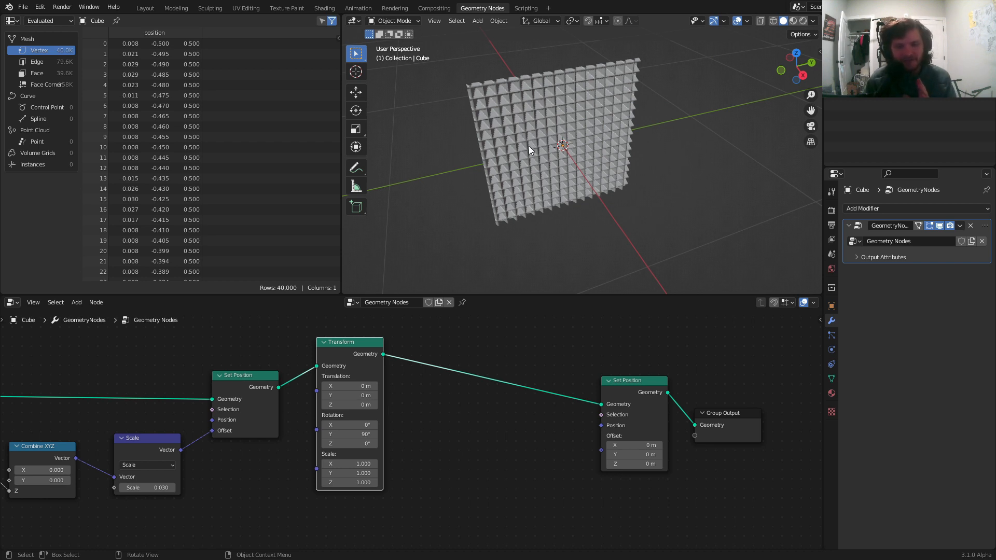
pyautogui.moveTo(536, 136); pyautogui.dragTo(531, 105, button='middle')
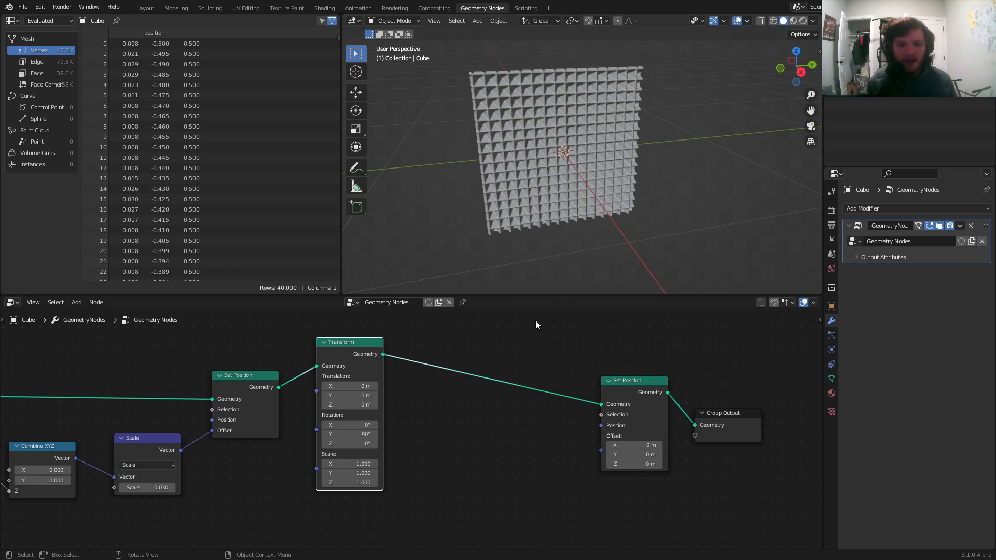
# Reset the Transform node's Y rotation to 0°.
pyautogui.moveTo(455, 367); pyautogui.dragTo(441, 351, button='middle')
pyautogui.keyDown('shift'); pyautogui.moveTo(543, 106); pyautogui.dragTo(516, 179, button='middle'); pyautogui.keyUp('shift')
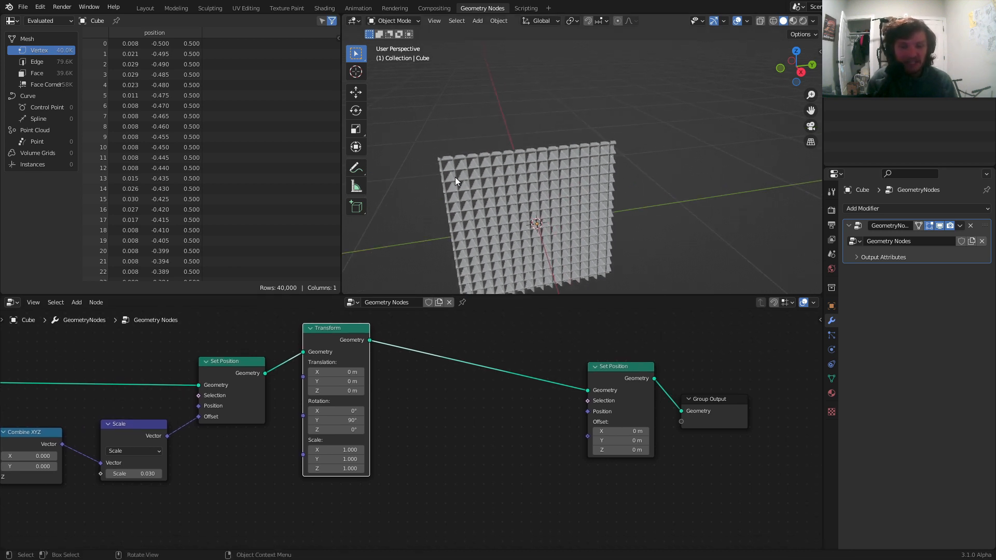
pyautogui.click(333, 420)
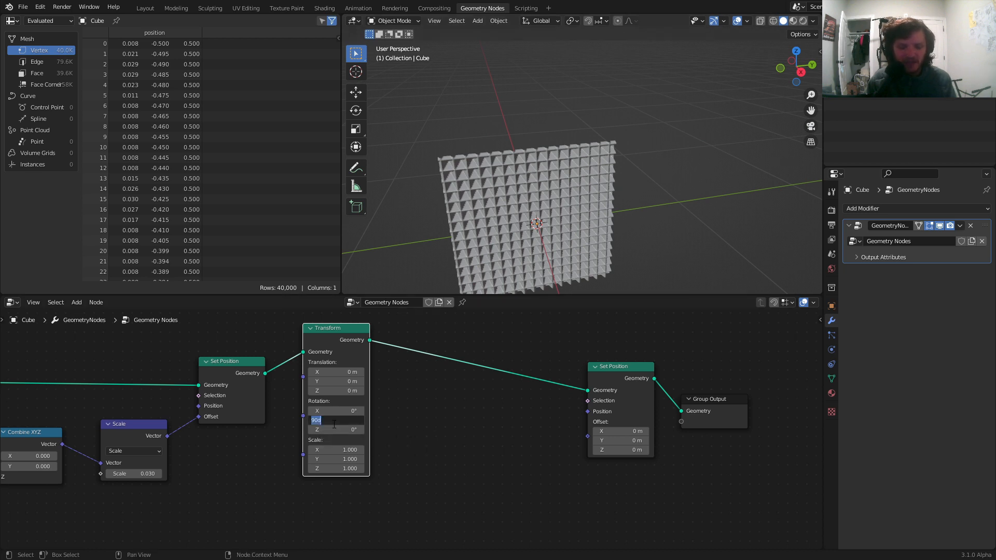
pyautogui.write('0')
pyautogui.press('Return')
# Set the Transform node's X rotation to 90° to stand the waffle grid upright along the X axis.
pyautogui.click(331, 411)
pyautogui.write('-')
pyautogui.press('Return')
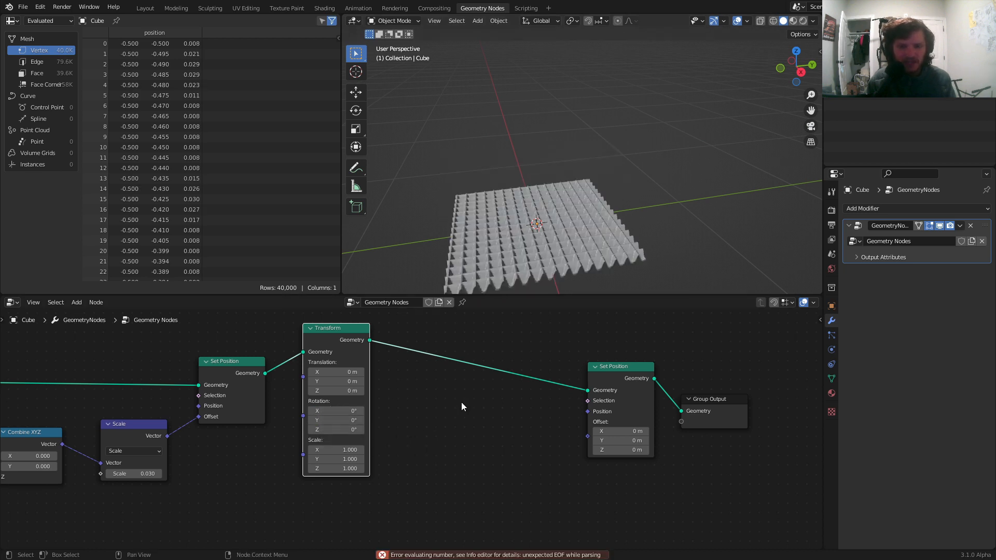
pyautogui.click(363, 412)
pyautogui.write('90')
pyautogui.press('Return')
pyautogui.moveTo(559, 149); pyautogui.dragTo(659, 148, button='middle')
pyautogui.press('z')
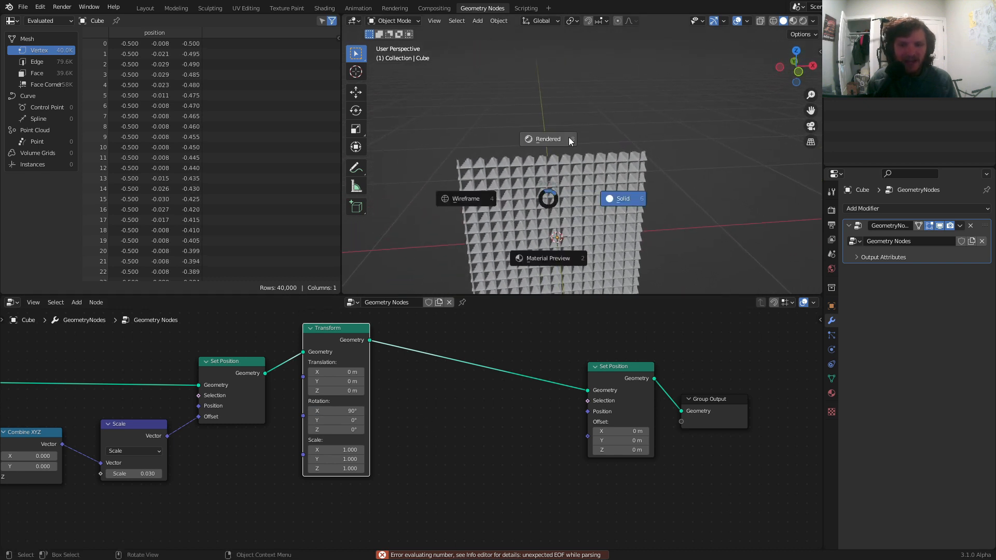
pyautogui.click(570, 141)
pyautogui.click(784, 21)
pyautogui.keyDown('shift'); pyautogui.moveTo(539, 179); pyautogui.dragTo(560, 130, button='middle'); pyautogui.keyUp('shift')
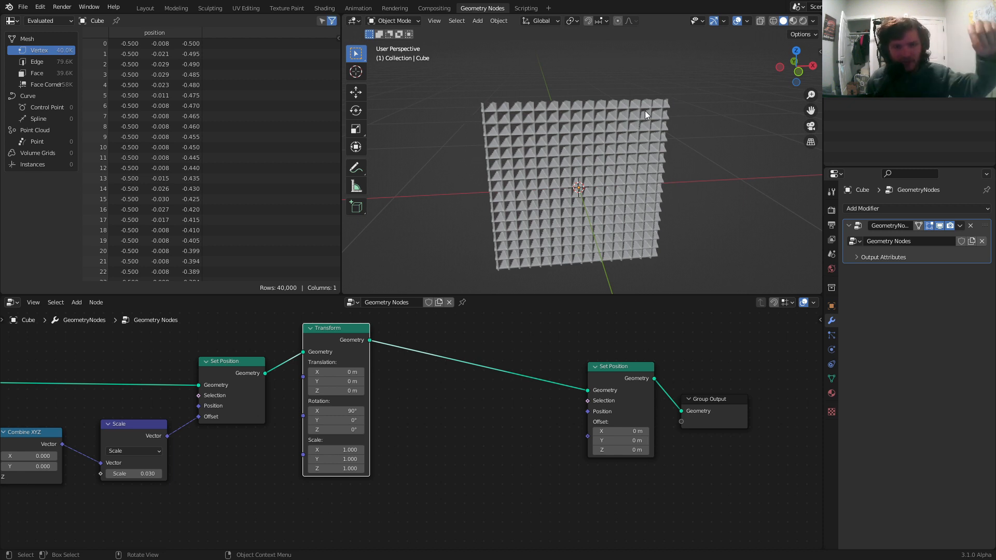
# Add a Position node in the free space below the first Set Position node.
pyautogui.moveTo(371, 429); pyautogui.dragTo(407, 369, button='middle')
pyautogui.hotkey('shift', 'a')
pyautogui.click(425, 338)
pyautogui.write('po')
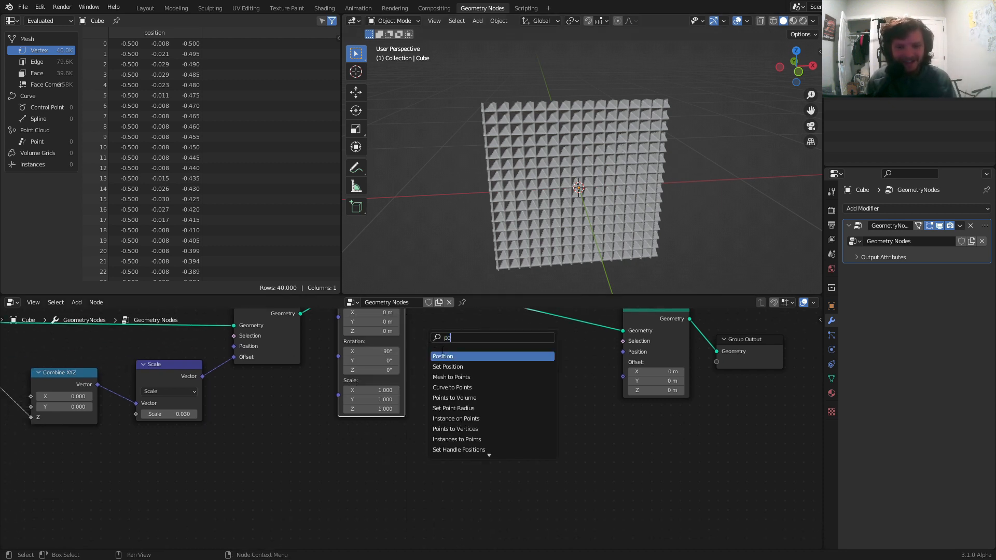
pyautogui.press('Return')
pyautogui.click(274, 458)
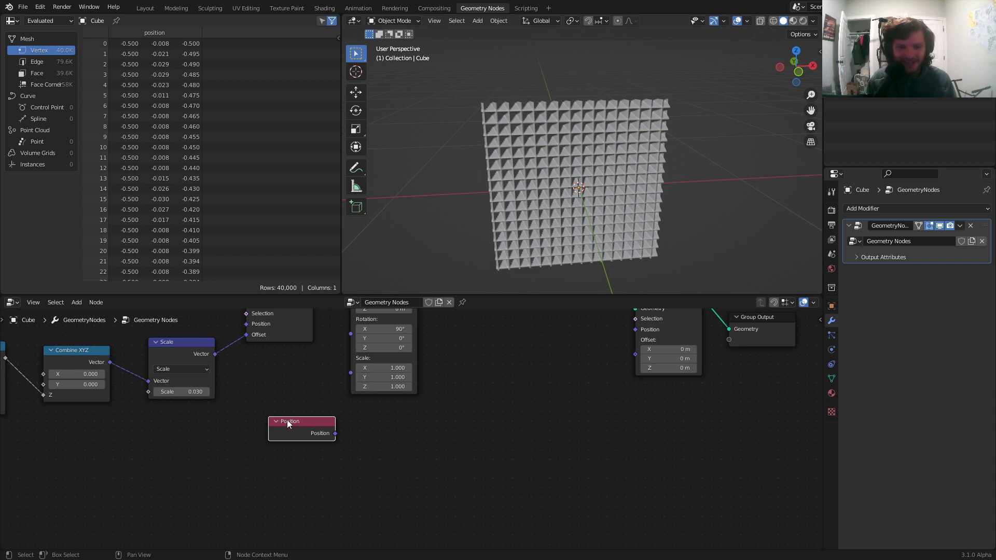
# Add a Separate XYZ node beside the Position node and feed the position into its Vector input.
pyautogui.moveTo(341, 424); pyautogui.dragTo(322, 376, button='middle')
pyautogui.scroll(2, 322, 375)
pyautogui.hotkey('shift', 'a')
pyautogui.click(318, 336)
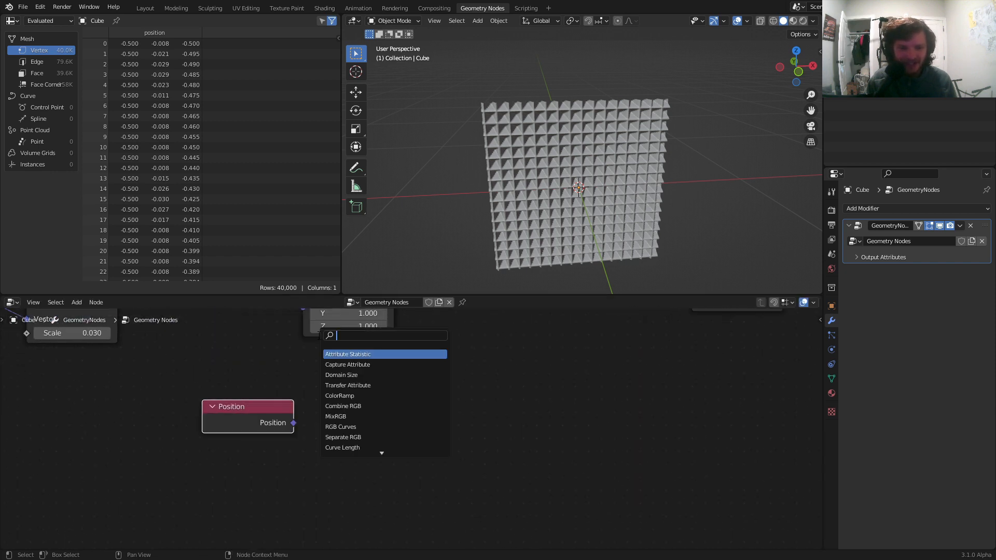
pyautogui.write('se')
pyautogui.click(351, 398)
pyautogui.click(353, 413)
pyautogui.keyDown('alt'); pyautogui.moveTo(267, 408); pyautogui.dragTo(374, 396, button='right'); pyautogui.keyUp('alt')
pyautogui.moveTo(380, 361); pyautogui.dragTo(472, 347)
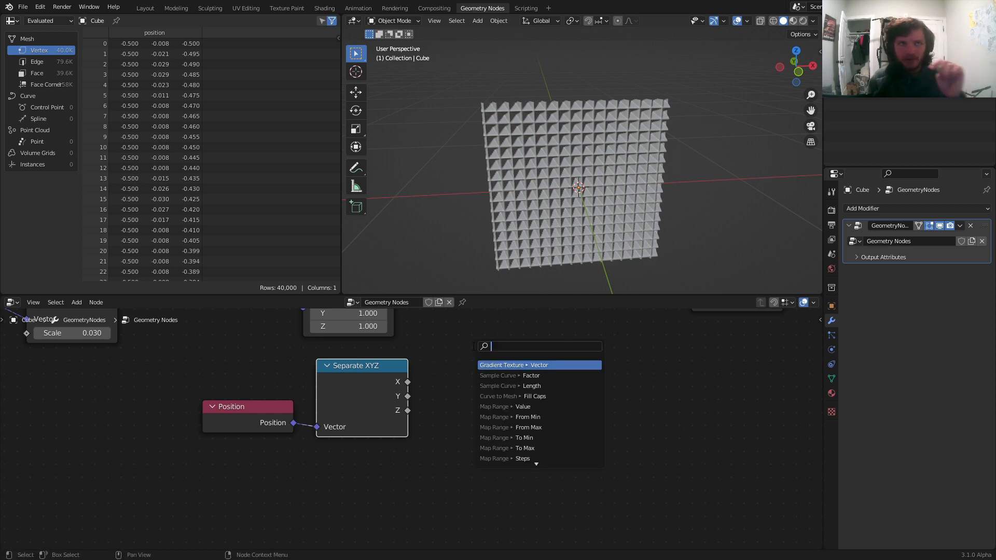
pyautogui.write('math')
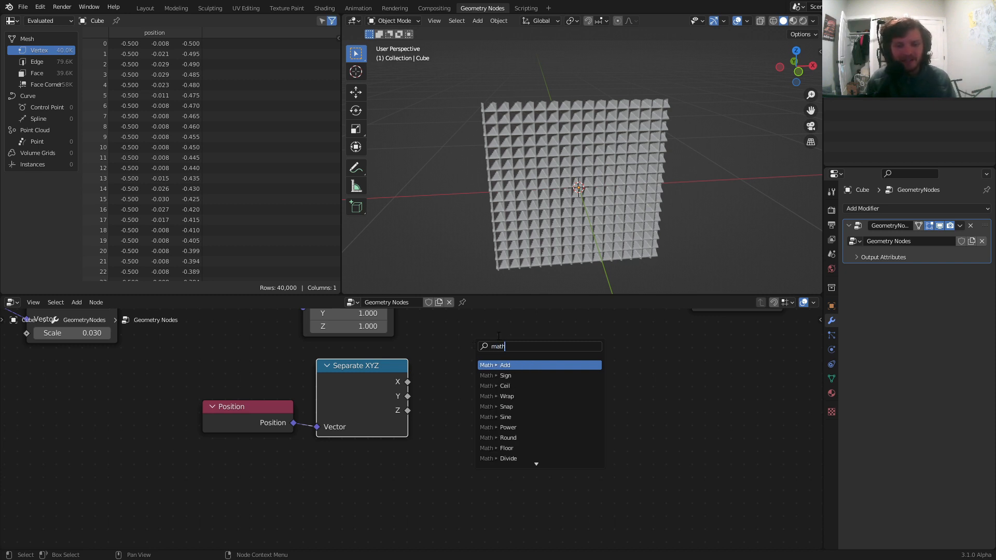
pyautogui.press('Escape')
# Add a Math node set to Cosine, fed by the X output of Separate XYZ.
pyautogui.moveTo(407, 396); pyautogui.dragTo(494, 338)
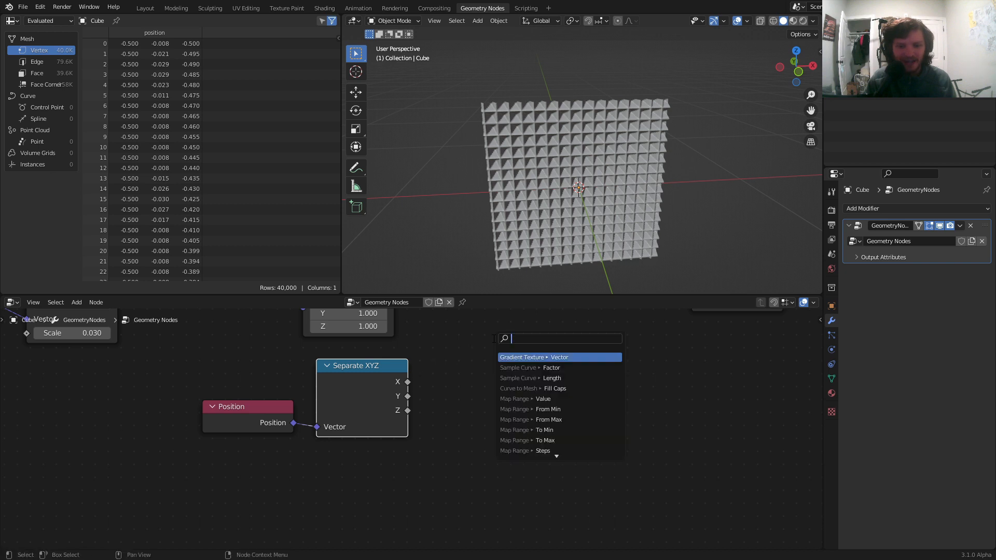
pyautogui.write('math')
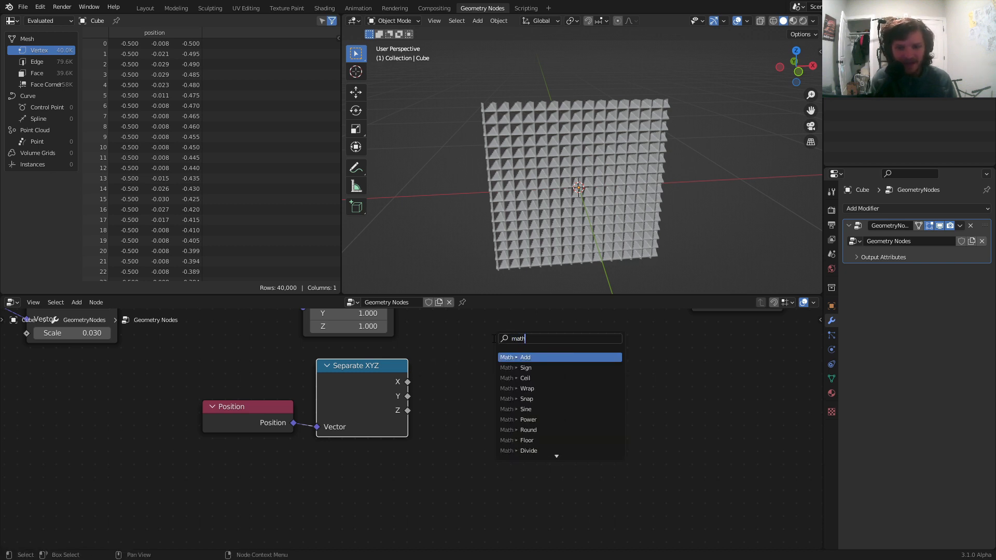
pyautogui.write(' cos')
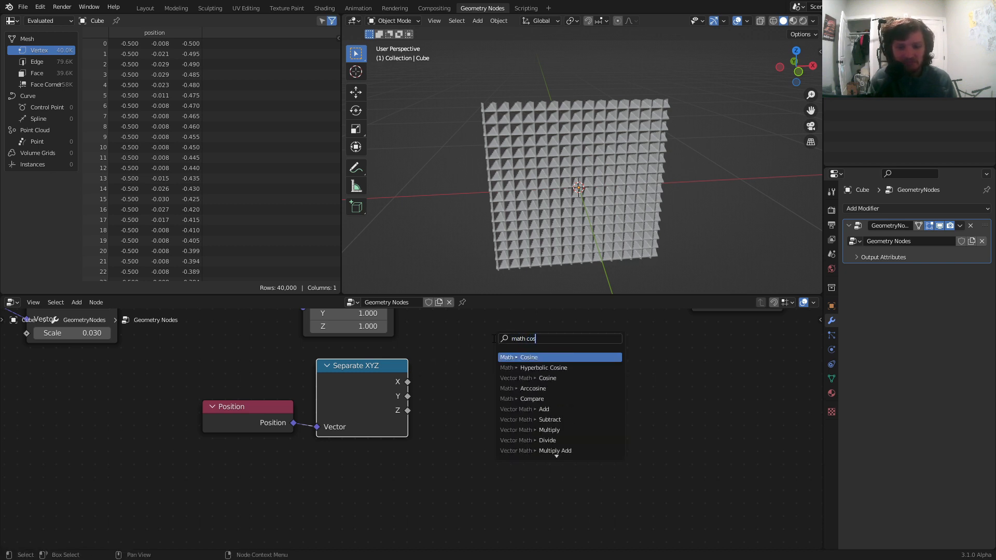
pyautogui.press('Return')
# Duplicate the Cosine node below itself, feed it from Separate XYZ's X output and change its operation to Sine.
pyautogui.scroll(-3, 470, 341)
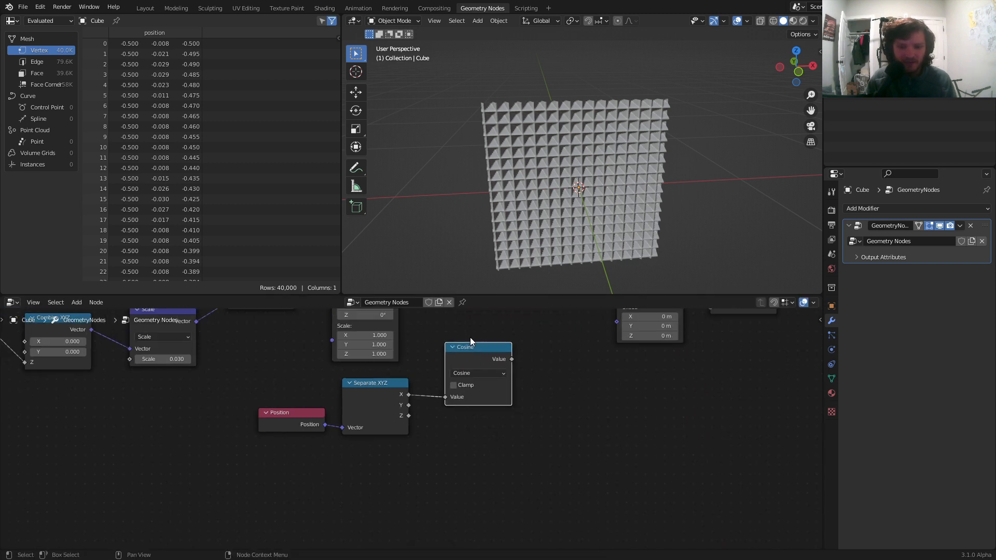
pyautogui.hotkey('shift', 'd')
pyautogui.click(466, 406)
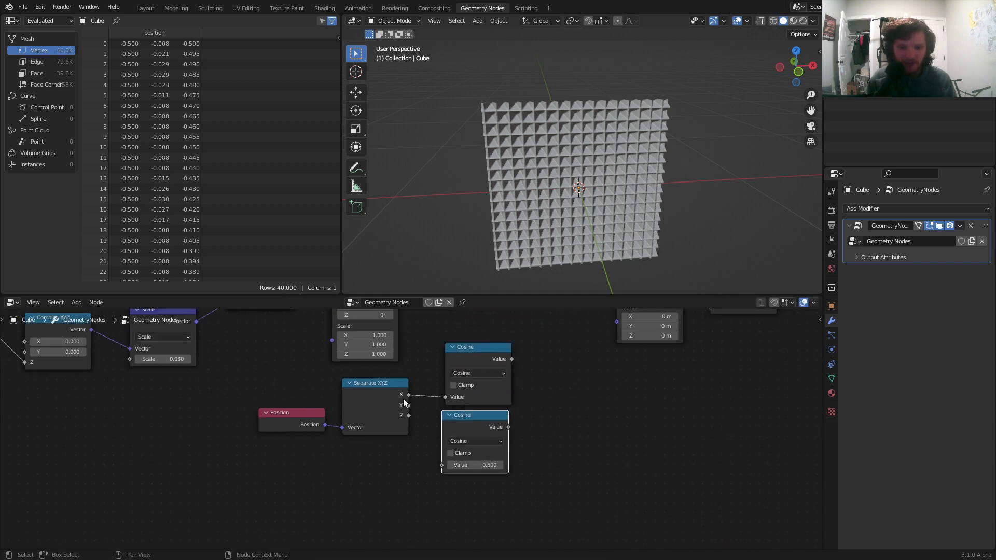
pyautogui.moveTo(409, 405); pyautogui.dragTo(447, 463)
pyautogui.click(469, 440)
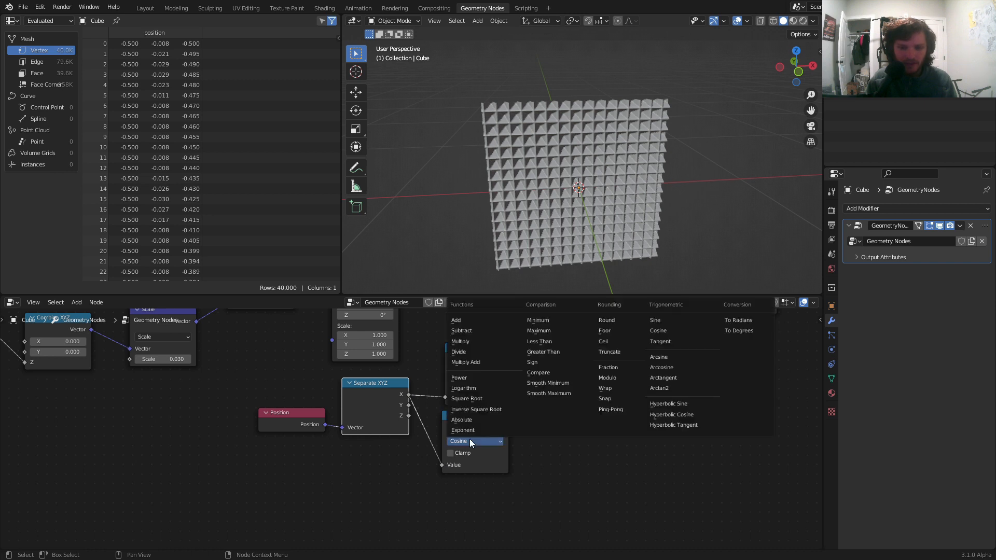
pyautogui.click(664, 321)
pyautogui.moveTo(488, 417); pyautogui.dragTo(492, 415)
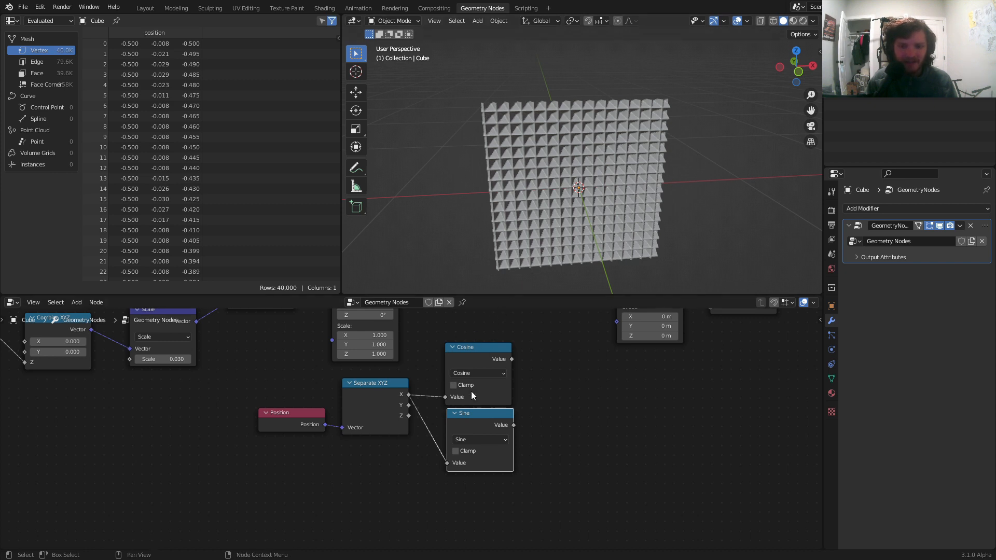
# Move the second Set Position and Group Output nodes together farther away from the trigonometry nodes.
pyautogui.moveTo(586, 373); pyautogui.dragTo(357, 470, button='middle')
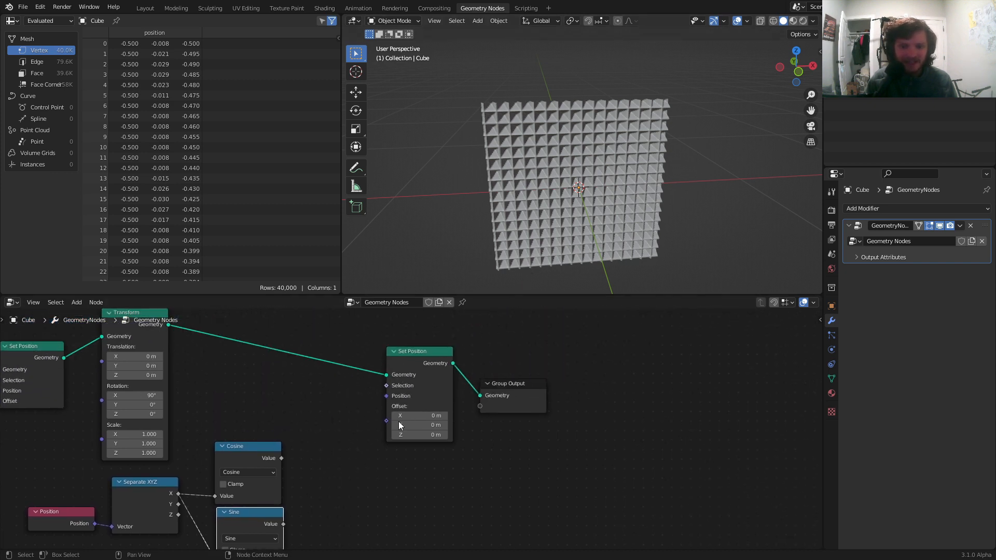
pyautogui.moveTo(581, 445); pyautogui.dragTo(403, 366)
pyautogui.press('g')
pyautogui.click(540, 345)
# Add a Combine XYZ node between the Cosine and Sine nodes and the second Set Position.
pyautogui.moveTo(428, 406); pyautogui.dragTo(508, 354, button='middle')
pyautogui.hotkey('shift', 'a')
pyautogui.click(482, 365)
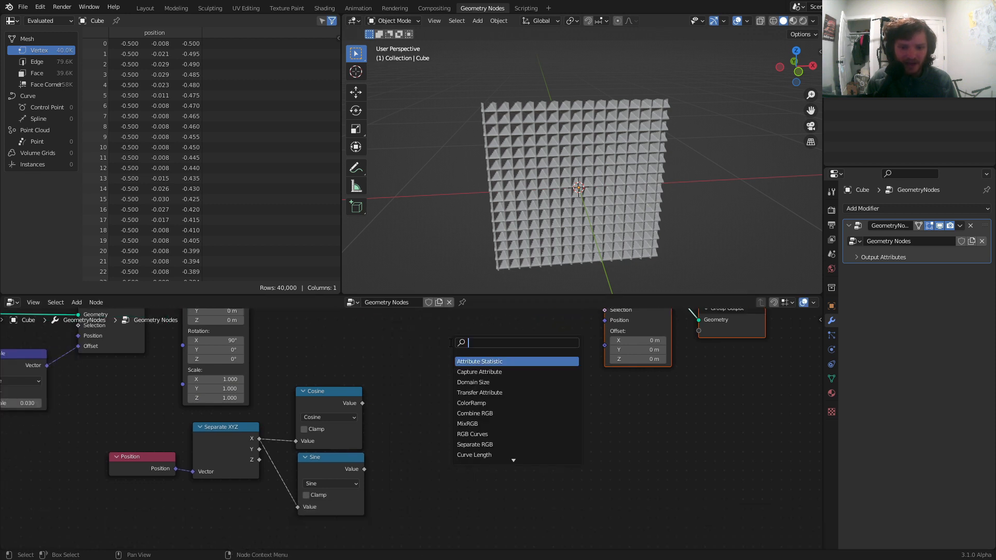
pyautogui.write('combine')
pyautogui.click(474, 372)
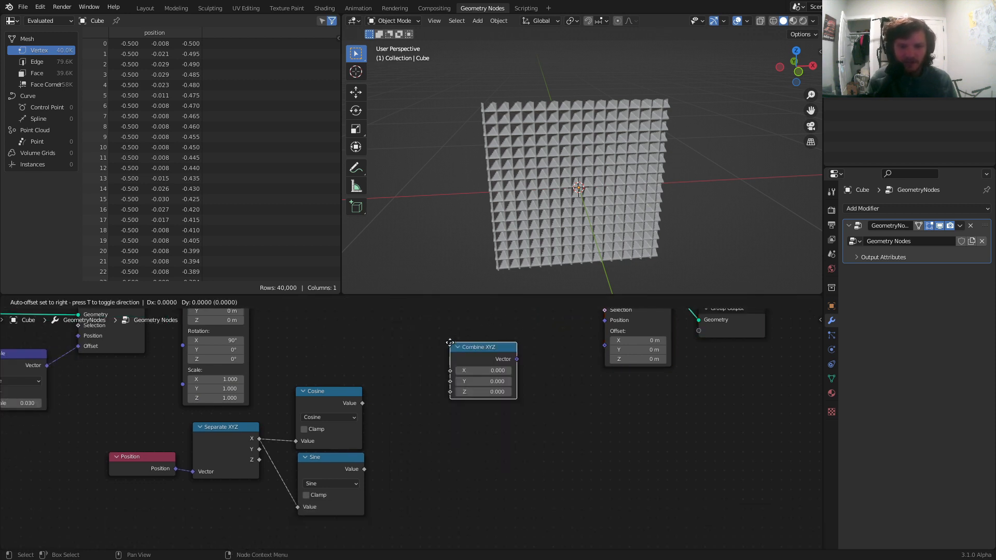
pyautogui.click(446, 415)
# Connect the Cosine value to the X input and the Sine value to the Y input of Combine XYZ.
pyautogui.keyDown('alt'); pyautogui.moveTo(323, 414); pyautogui.dragTo(445, 395, button='right'); pyautogui.keyUp('alt')
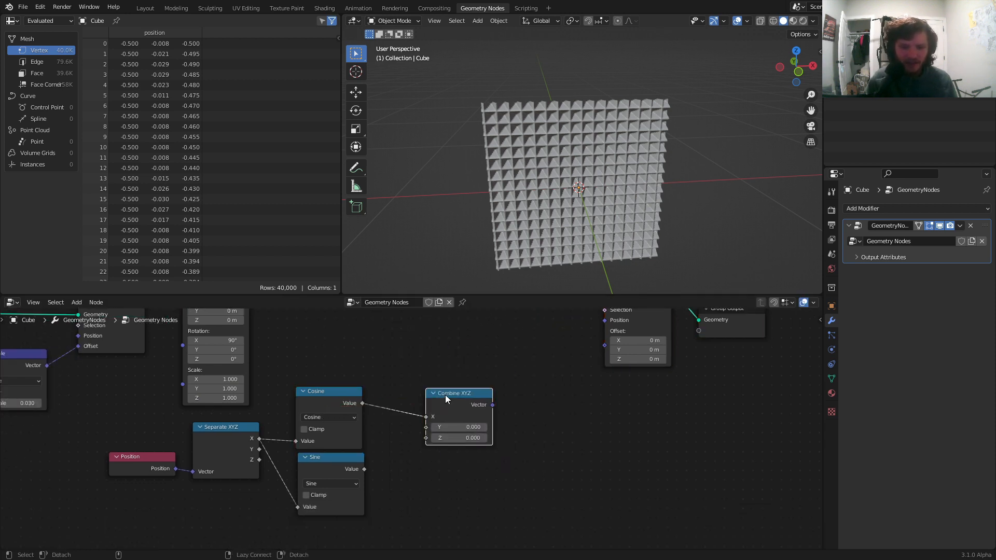
pyautogui.keyDown('alt'); pyautogui.moveTo(328, 459); pyautogui.dragTo(430, 420, button='right'); pyautogui.keyUp('alt')
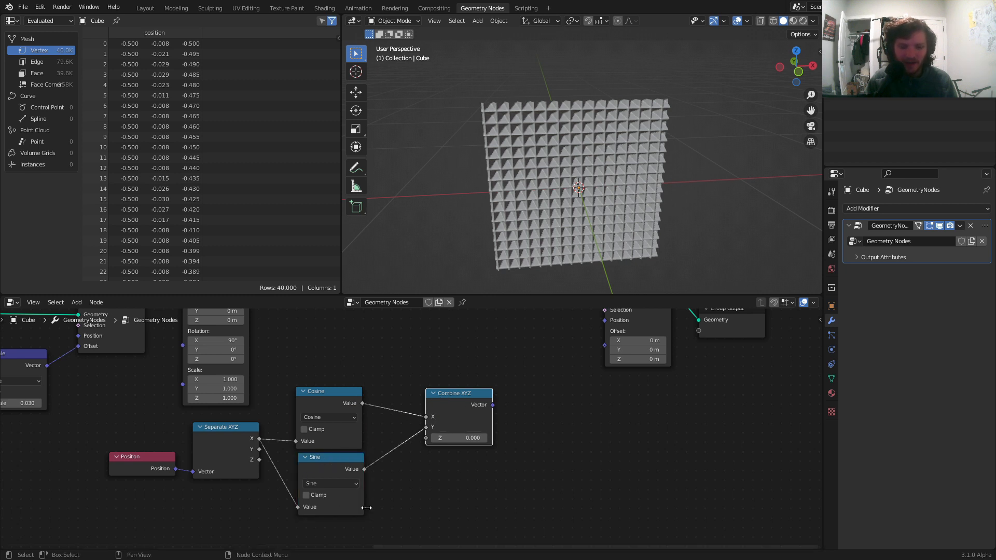
pyautogui.moveTo(368, 505); pyautogui.dragTo(341, 431)
# Connect Combine XYZ's vector to the second Set Position's Position input, and Separate XYZ's Z to Combine XYZ's Z.
pyautogui.moveTo(493, 405); pyautogui.dragTo(602, 374)
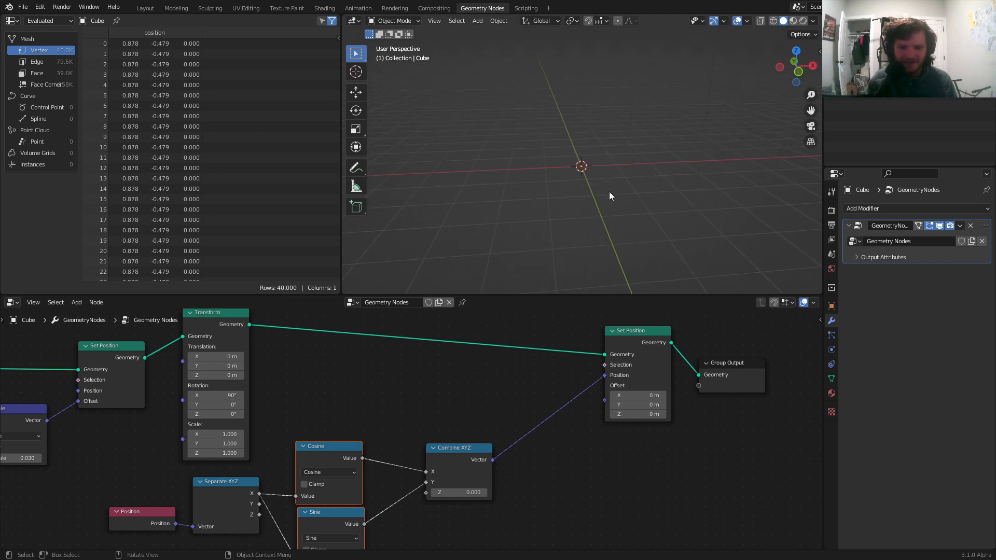
pyautogui.moveTo(466, 486); pyautogui.dragTo(532, 405, button='middle')
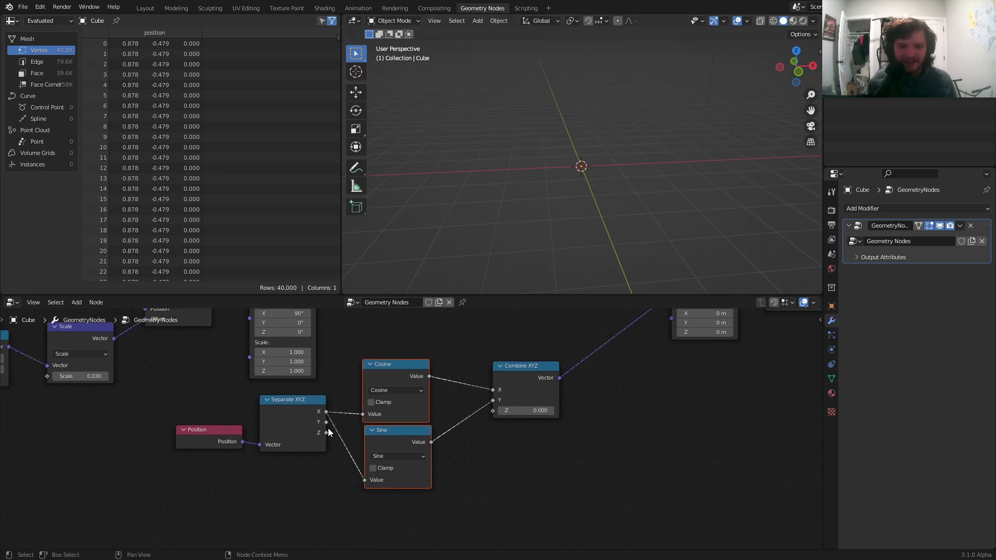
pyautogui.moveTo(326, 433); pyautogui.dragTo(493, 410)
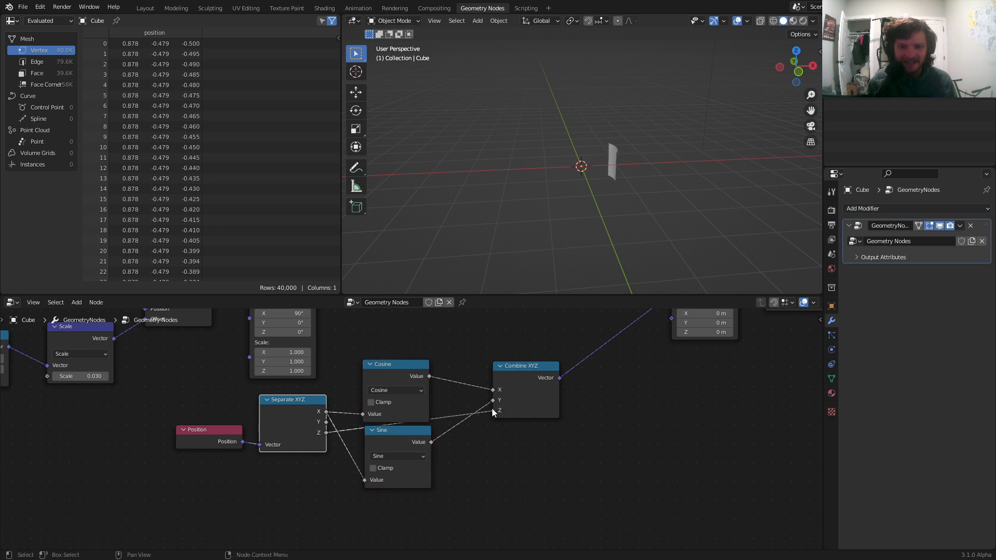
pyautogui.scroll(3, 659, 190)
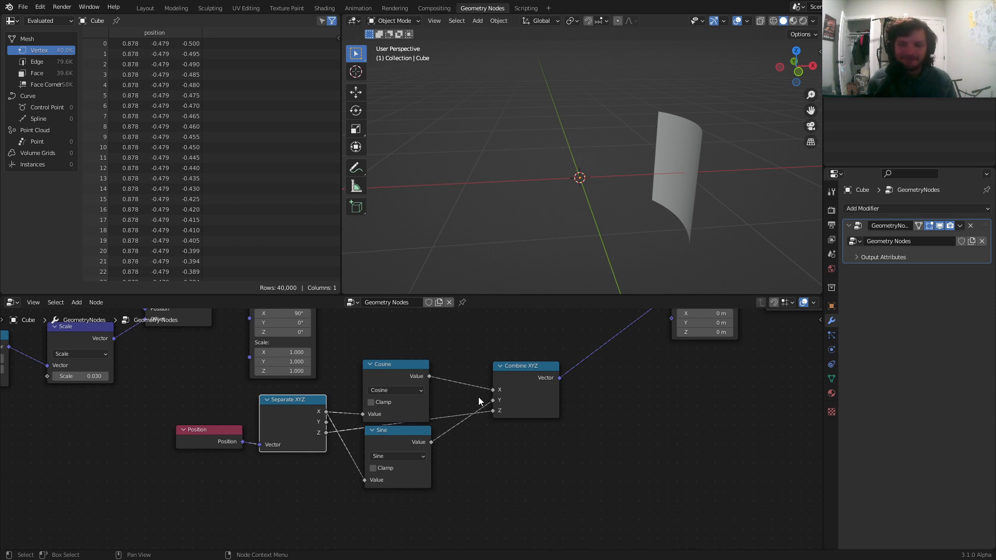
# Move Position and Separate XYZ away from the Cosine and Sine nodes and add a reroute on their shared X links.
pyautogui.moveTo(184, 461); pyautogui.dragTo(171, 436)
pyautogui.moveTo(712, 165); pyautogui.dragTo(693, 177, button='middle')
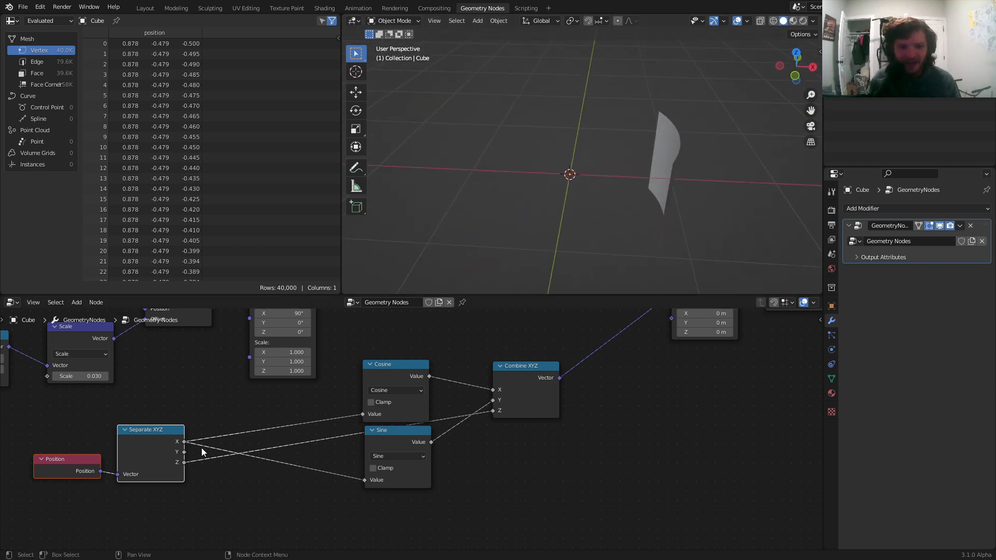
pyautogui.keyDown('shift'); pyautogui.moveTo(212, 413); pyautogui.dragTo(338, 405, button='right'); pyautogui.keyUp('shift')
pyautogui.moveTo(66, 490); pyautogui.dragTo(89, 439)
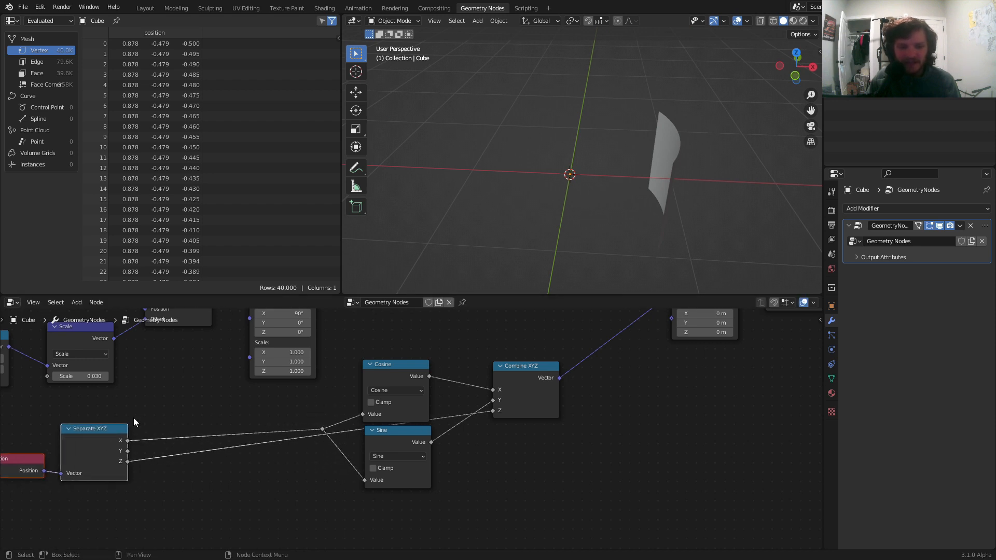
pyautogui.click(133, 418)
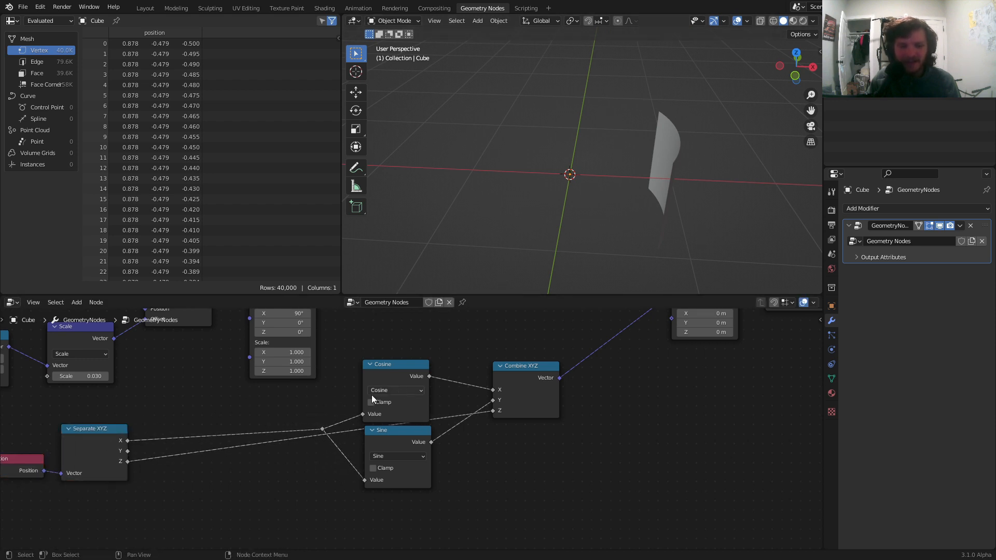
# Insert a duplicate of the Cosine node between Separate XYZ's X output and the reroute, and change its operation to Multiply.
pyautogui.scroll(-1, 371, 395)
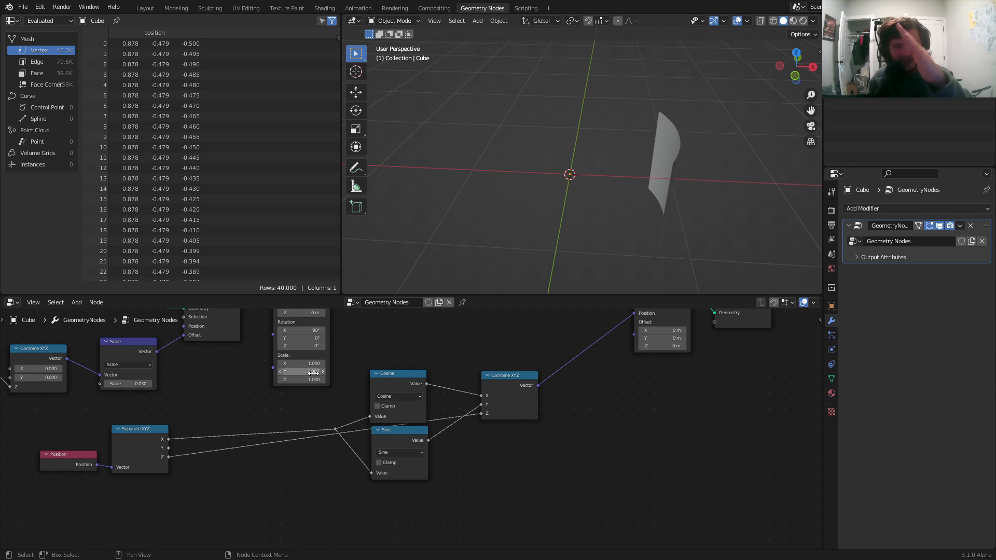
pyautogui.click(395, 390)
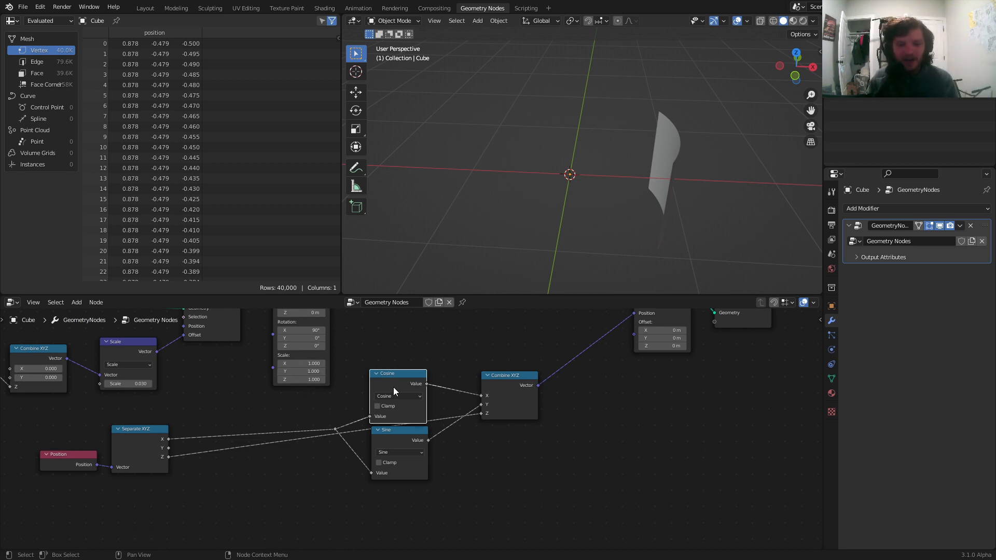
pyautogui.hotkey('shift', 'd')
pyautogui.click(229, 410)
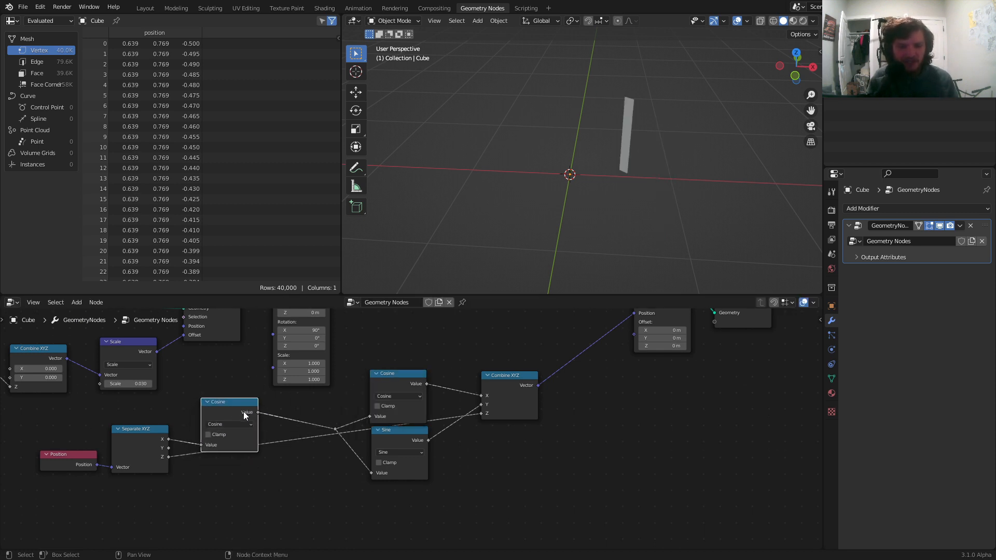
pyautogui.click(231, 424)
pyautogui.press('m')
# Set the Multiply node's value to 2*pi to wrap the grid into a full cylinder.
pyautogui.moveTo(232, 454); pyautogui.dragTo(320, 454)
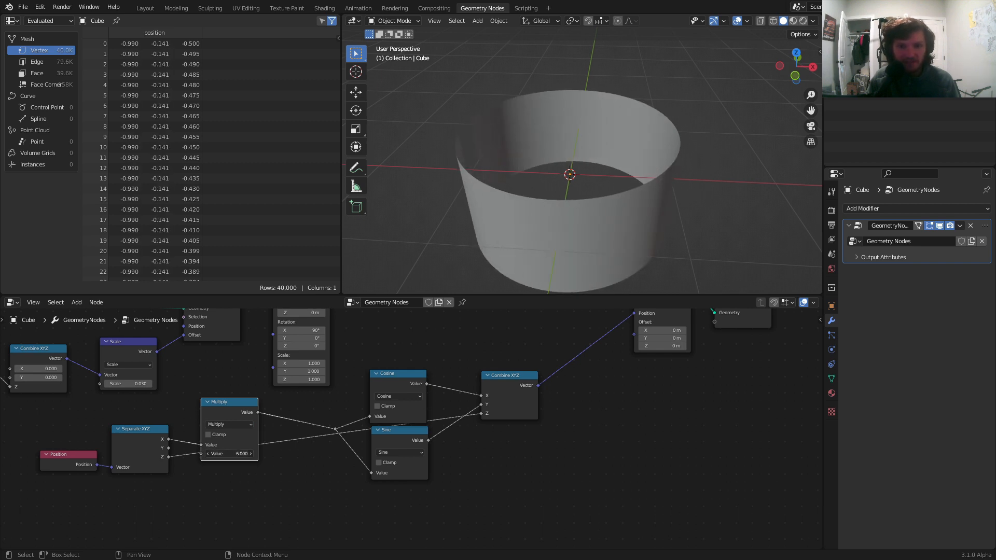
pyautogui.click(233, 455)
pyautogui.write('2')
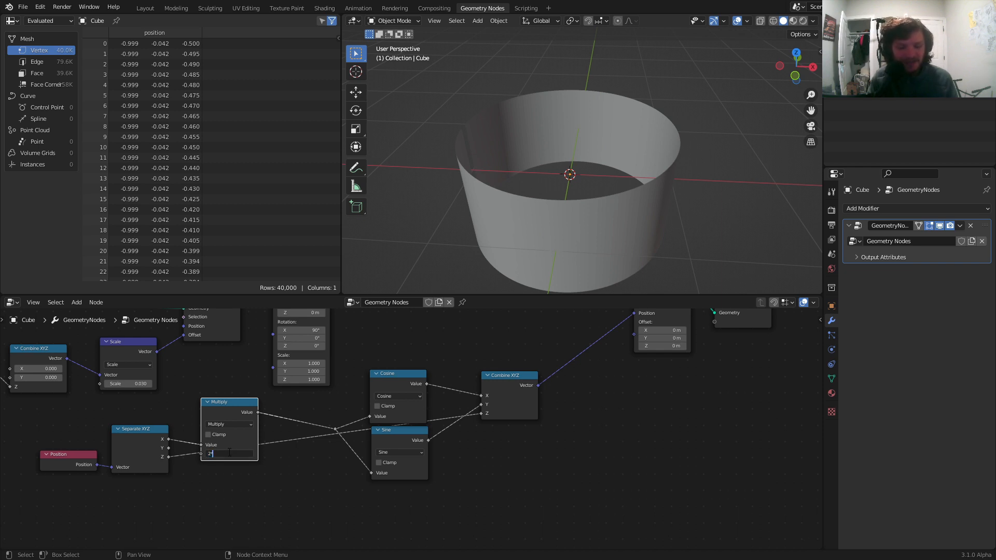
pyautogui.write('*pi')
pyautogui.press('Return')
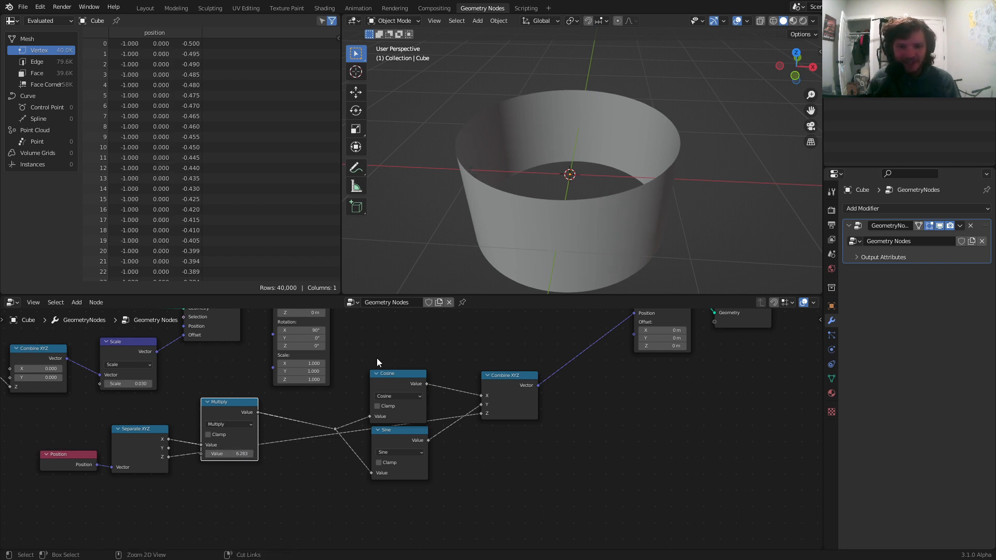
# Mute and unmute the second Set Position node to compare the flat waffle grid with the wrapped cylinder.
pyautogui.moveTo(573, 174); pyautogui.dragTo(631, 249, button='middle')
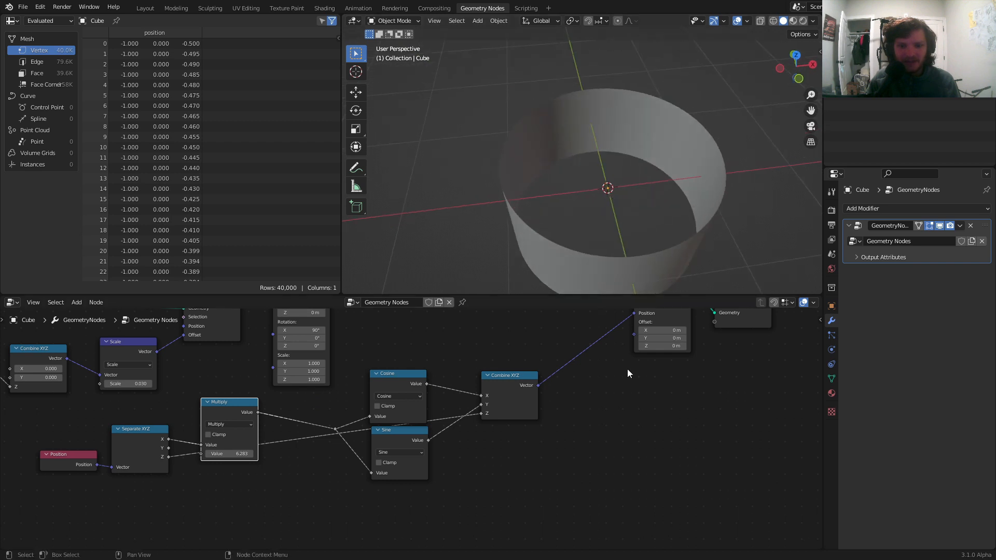
pyautogui.scroll(-3, 627, 369)
pyautogui.click(559, 351)
pyautogui.press('m')
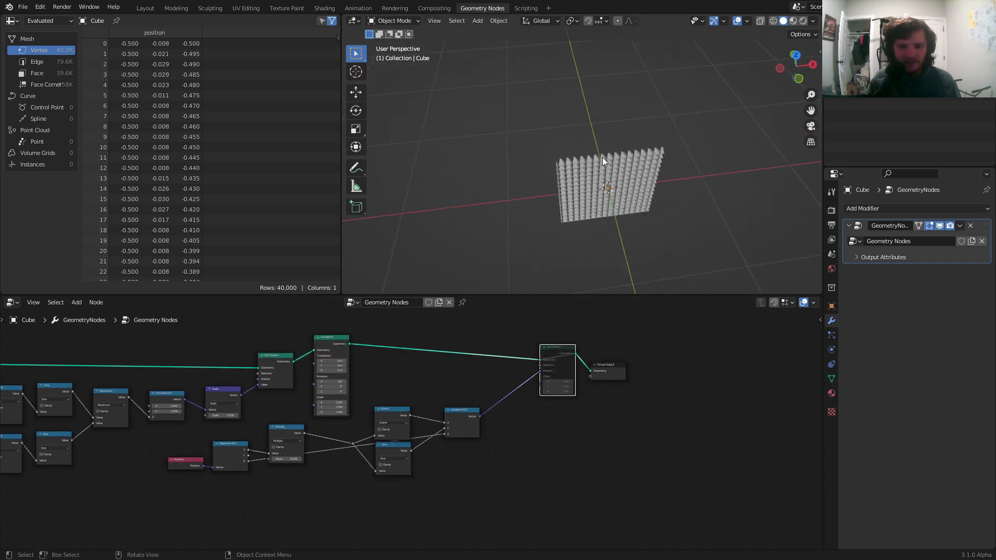
pyautogui.press('m')
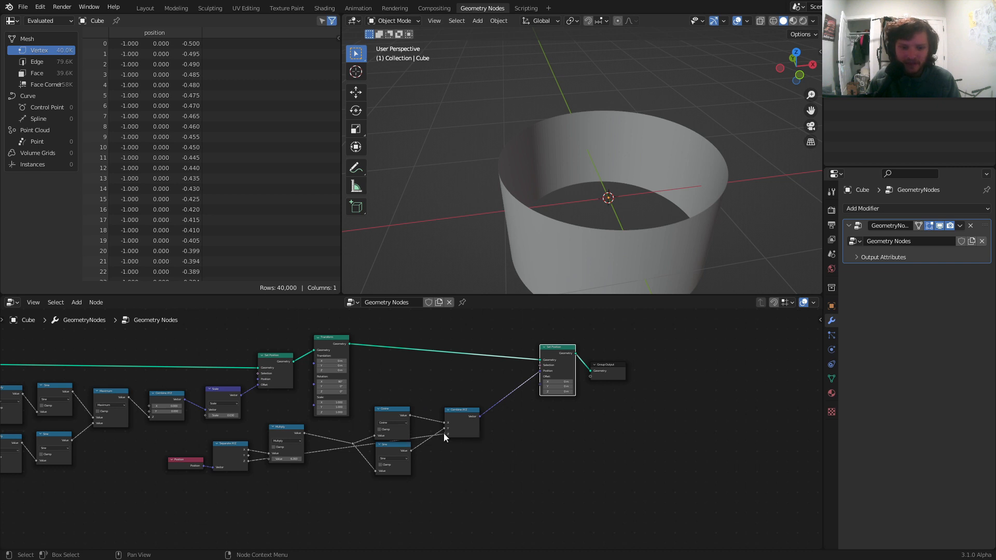
pyautogui.moveTo(602, 202); pyautogui.dragTo(622, 167, button='middle')
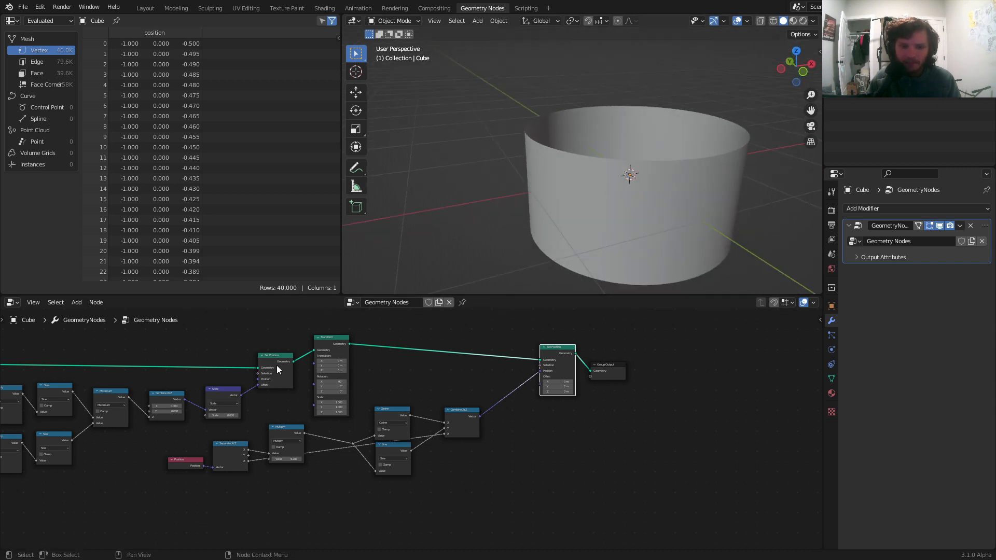
# Try a slightly smaller X rotation on the Transform node, and undo the change.
pyautogui.scroll(2, 276, 365)
pyautogui.moveTo(309, 369)
pyautogui.mouseDown()
pyautogui.moveTo(259, 368)
pyautogui.moveTo(293, 369)
pyautogui.mouseUp()
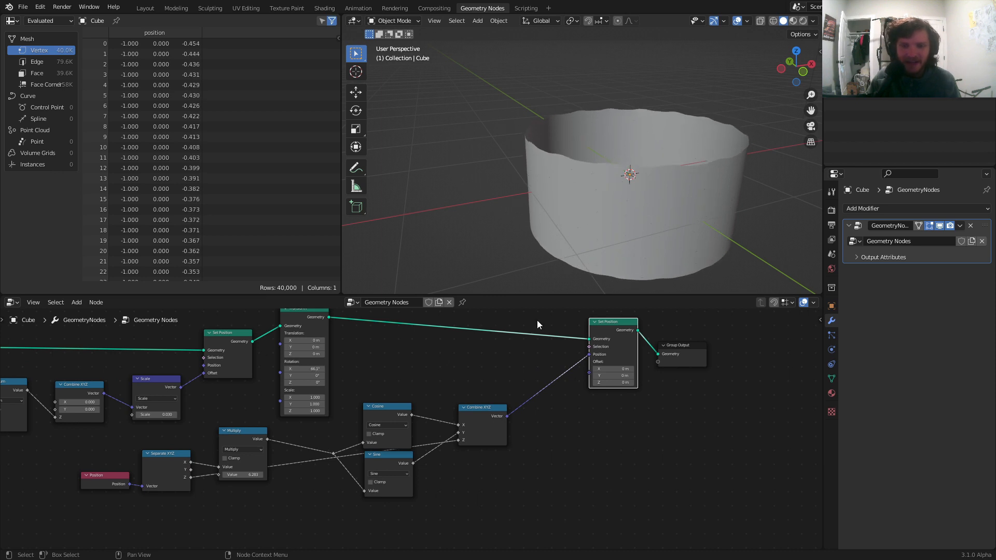
pyautogui.hotkey('ctrl', 'z')
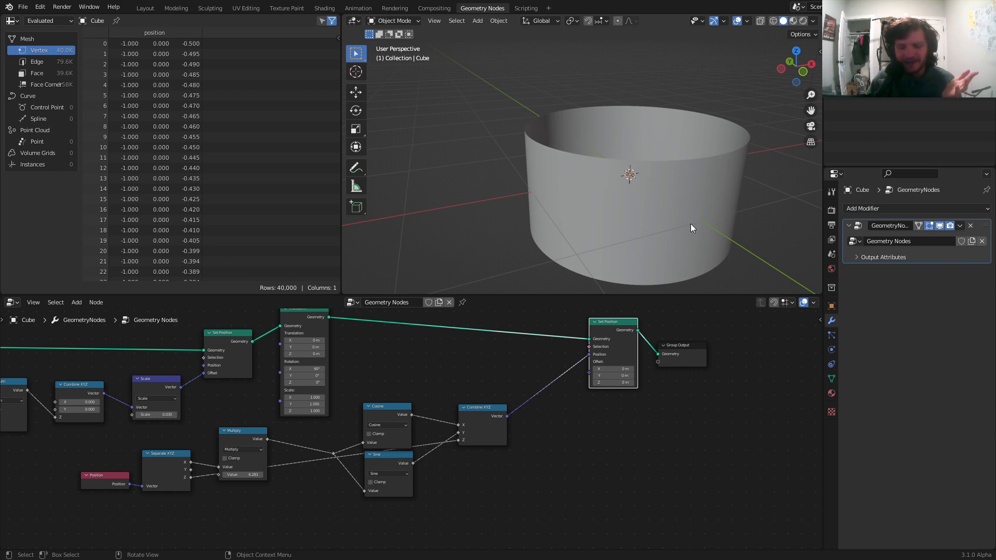
# Review the displacement node chain and toggle the second Set Position off and on to examine the waffle relief before and after wrapping.
pyautogui.moveTo(158, 354); pyautogui.dragTo(391, 365, button='middle')
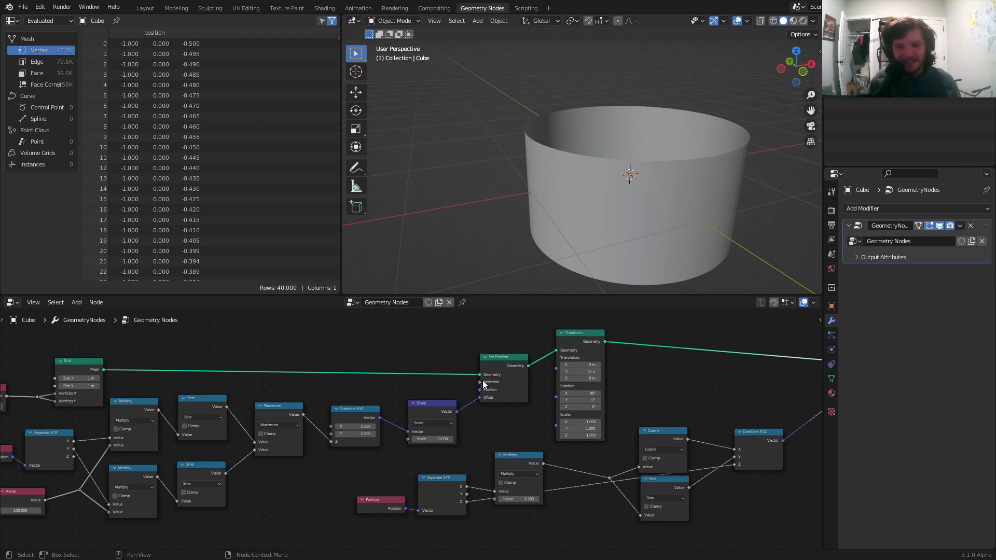
pyautogui.moveTo(816, 347); pyautogui.dragTo(583, 370, button='middle')
pyautogui.press('m')
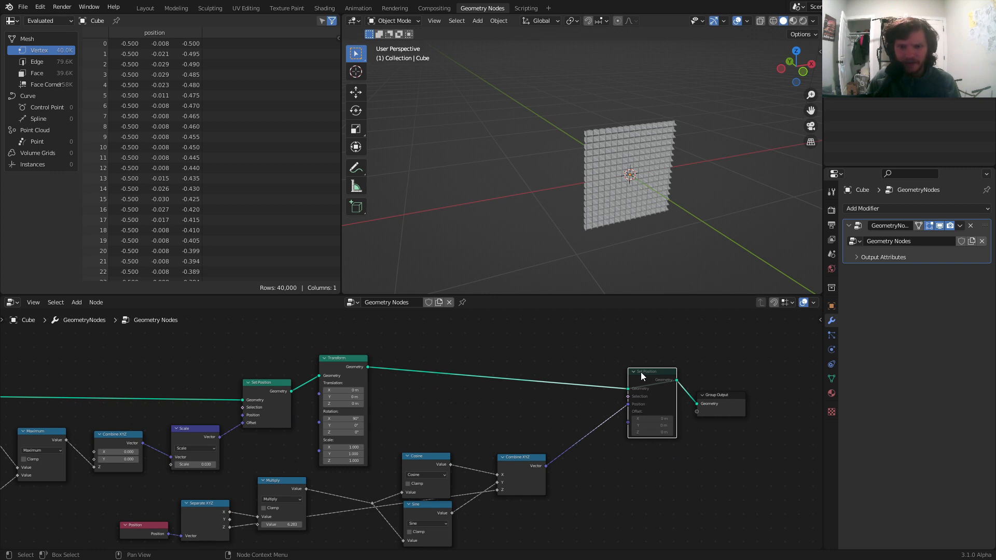
pyautogui.scroll(2, 633, 195)
pyautogui.moveTo(632, 196); pyautogui.dragTo(506, 189, button='middle')
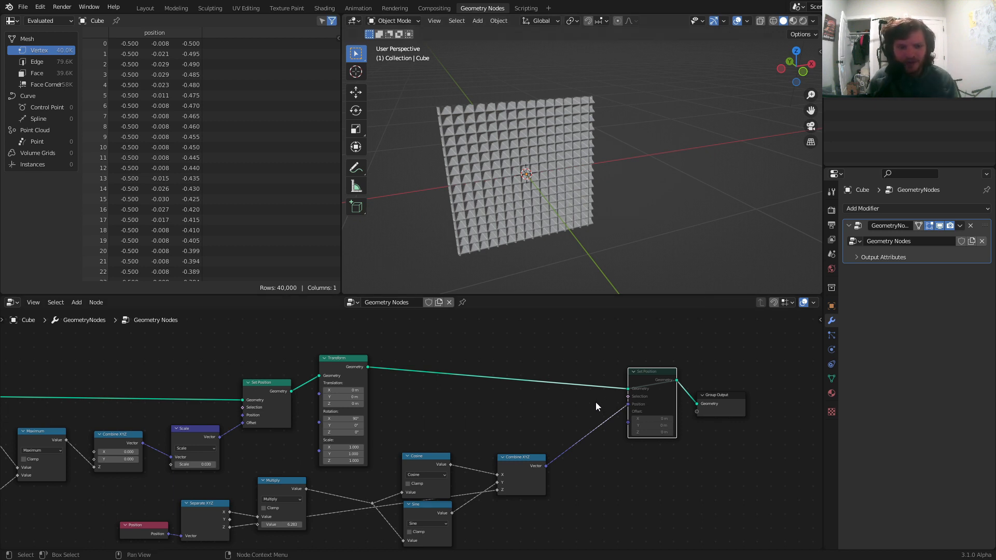
pyautogui.press('m')
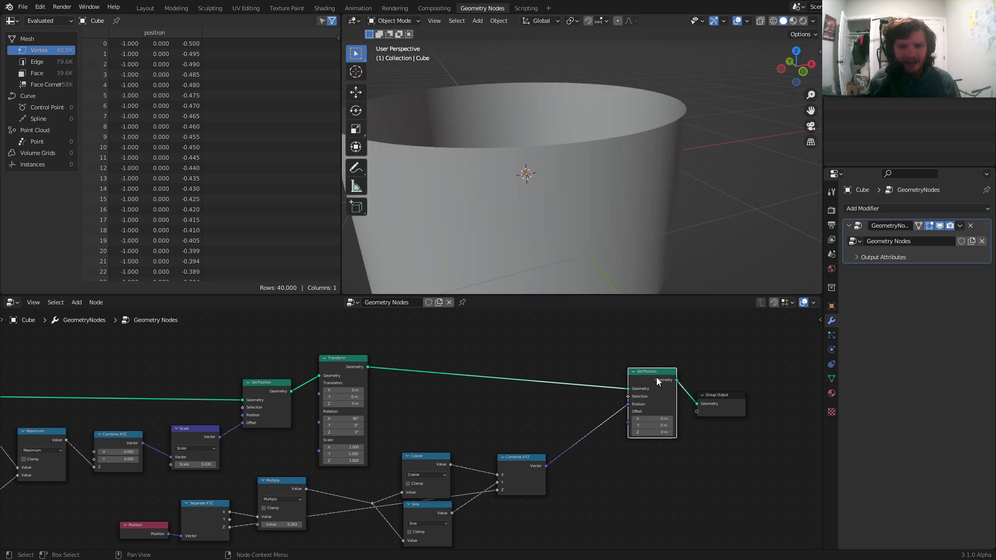
pyautogui.scroll(-6, 561, 116)
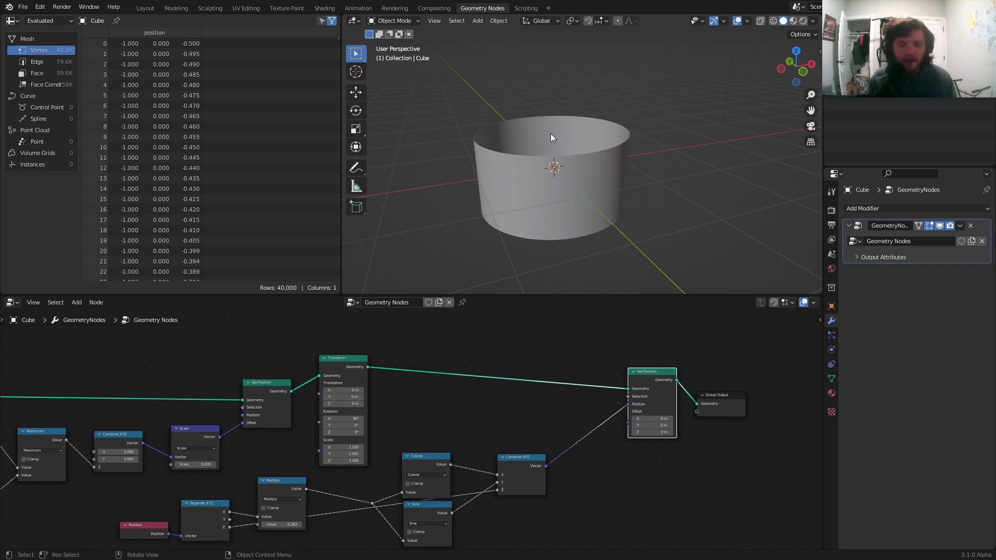
# Remove the first Set Position while keeping Grid linked to Transform, and delete the Scale node after Combine XYZ.
pyautogui.click(268, 384)
pyautogui.hotkey('ctrl', 'x')
pyautogui.moveTo(269, 384); pyautogui.dragTo(429, 365, button='middle')
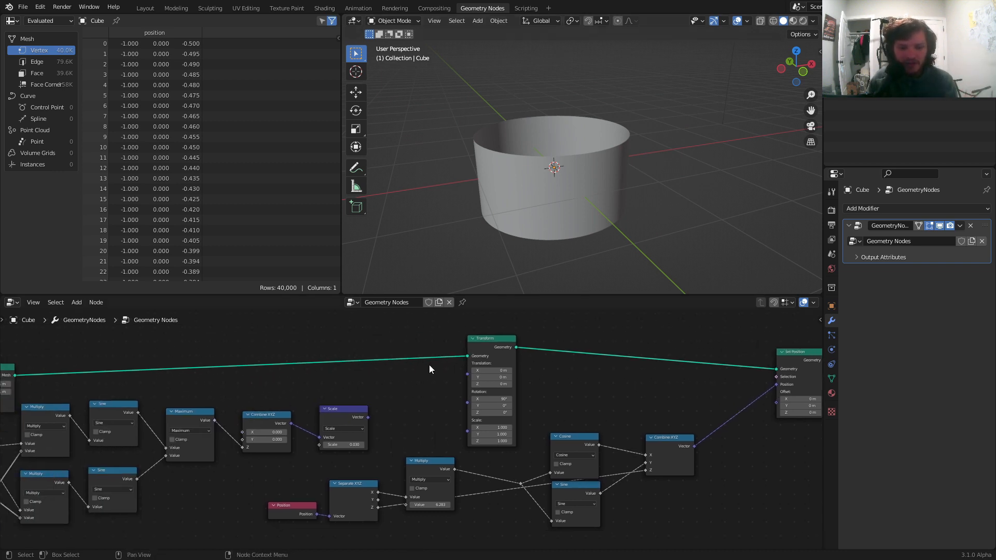
pyautogui.click(350, 410)
pyautogui.scroll(1, 343, 412)
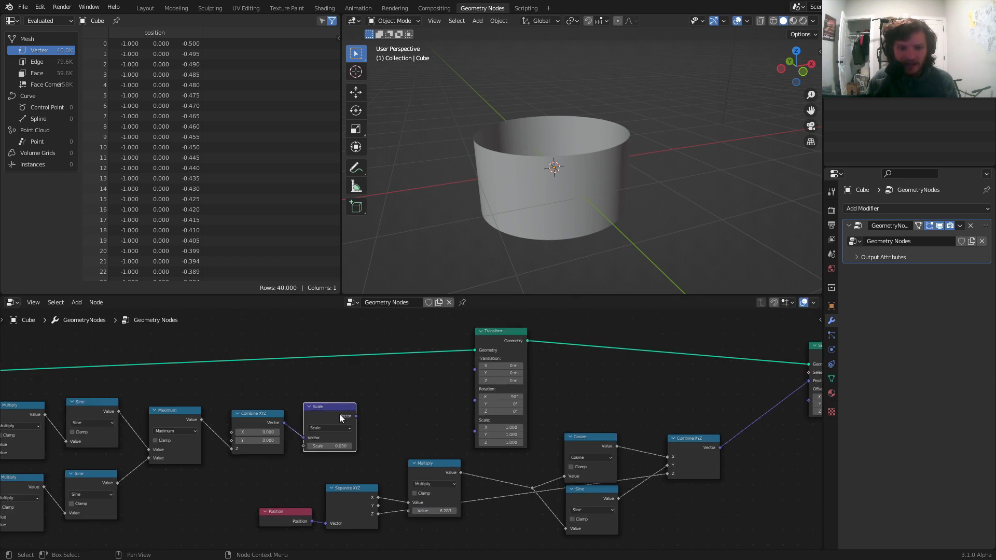
pyautogui.press('x')
pyautogui.moveTo(340, 401); pyautogui.dragTo(275, 411, button='middle')
pyautogui.scroll(-1, 291, 384)
pyautogui.moveTo(139, 411); pyautogui.dragTo(353, 361, button='middle')
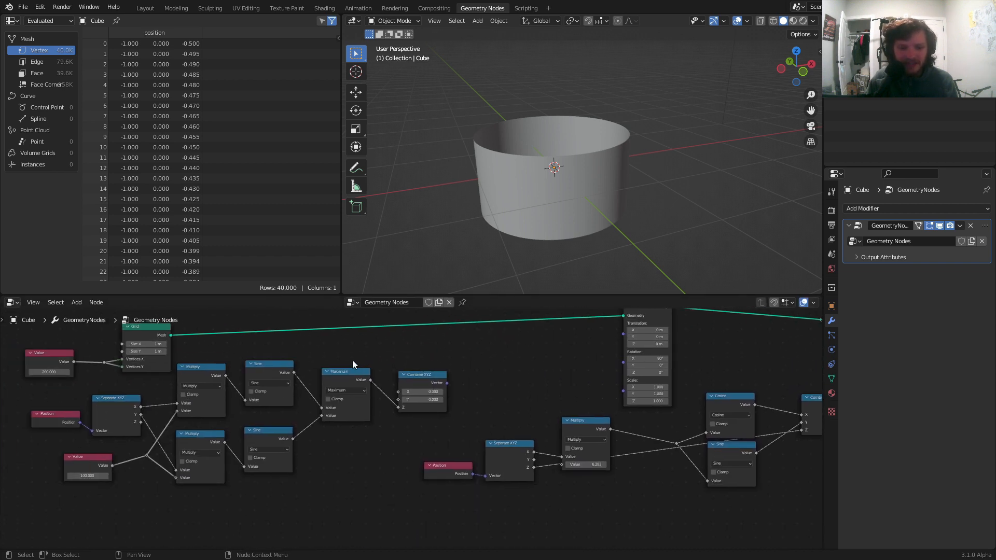
pyautogui.moveTo(408, 382); pyautogui.dragTo(410, 376)
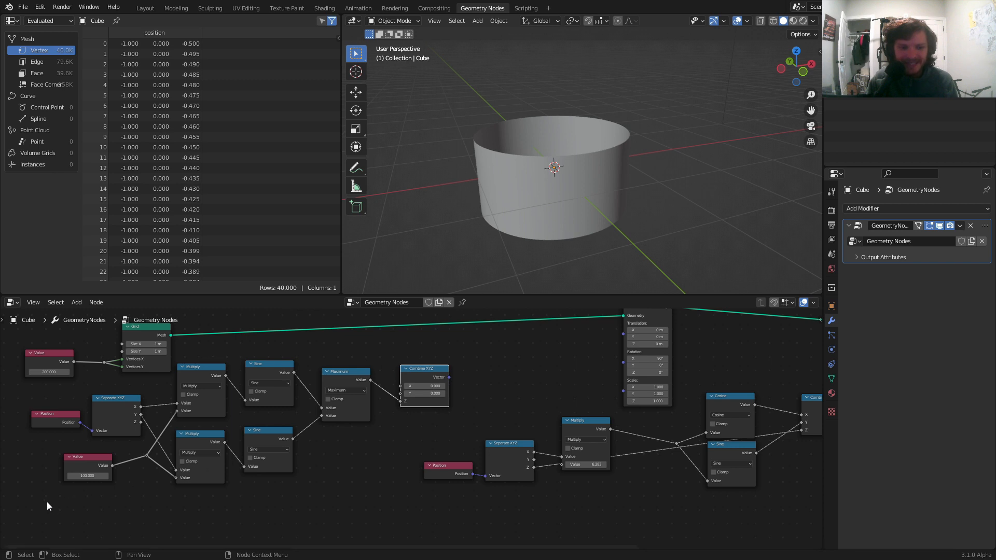
pyautogui.moveTo(47, 502); pyautogui.dragTo(339, 381)
pyautogui.click(421, 365)
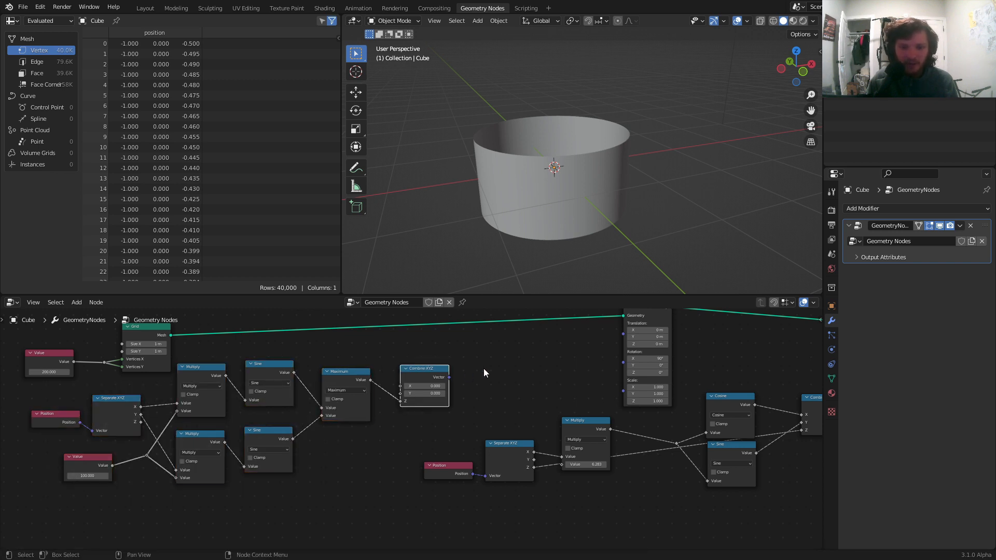
pyautogui.moveTo(484, 369); pyautogui.dragTo(205, 417, button='middle')
pyautogui.moveTo(178, 423); pyautogui.dragTo(150, 421)
pyautogui.press('Escape')
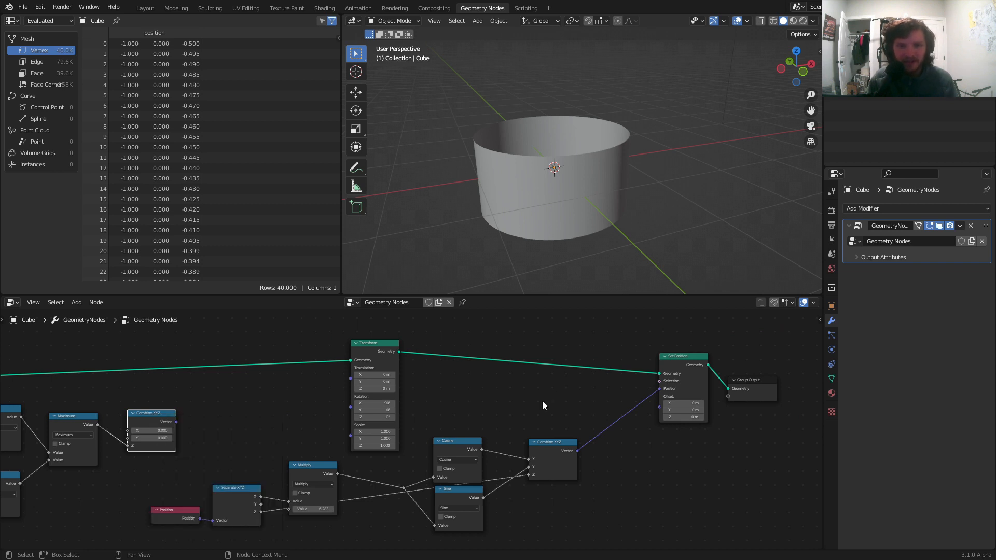
# Add a Capture Attribute node on the geometry link between Grid and Transform.
pyautogui.scroll(1, 219, 323)
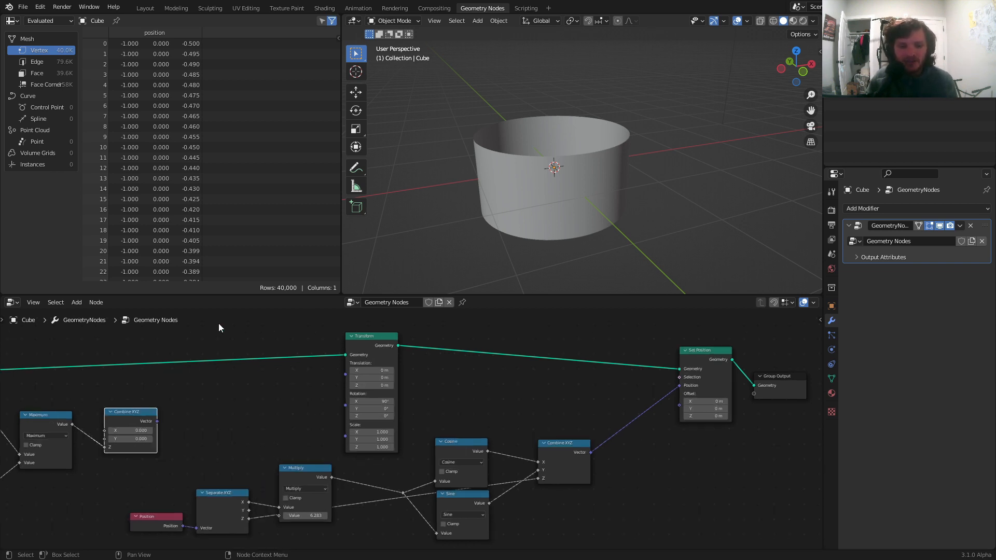
pyautogui.hotkey('shift', 'a')
pyautogui.click(214, 321)
pyautogui.write('ca')
pyautogui.press('Return')
pyautogui.click(212, 333)
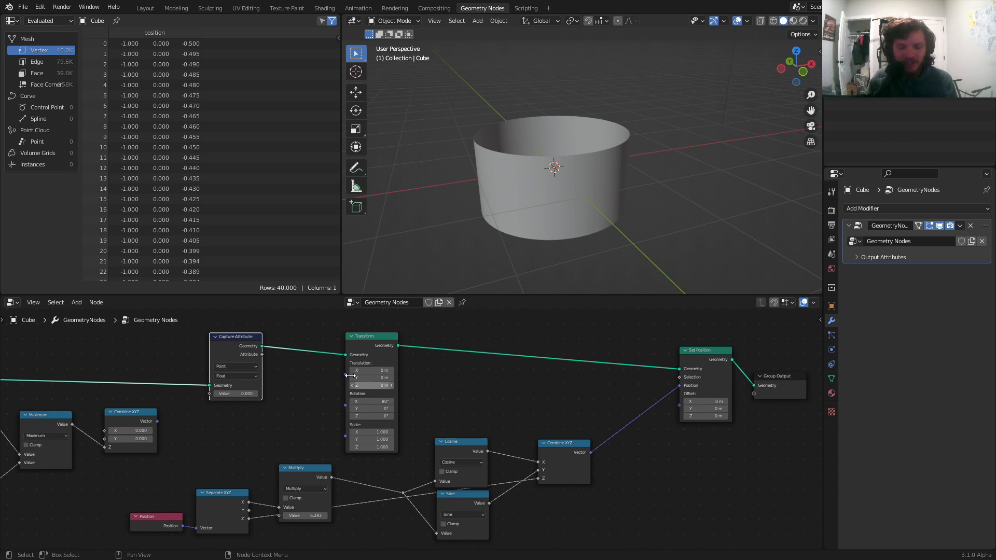
# Delete the Combine XYZ after Maximum and connect Maximum's Value output to Capture Attribute's Value input.
pyautogui.moveTo(207, 387); pyautogui.dragTo(275, 394, button='middle')
pyautogui.scroll(2, 254, 393)
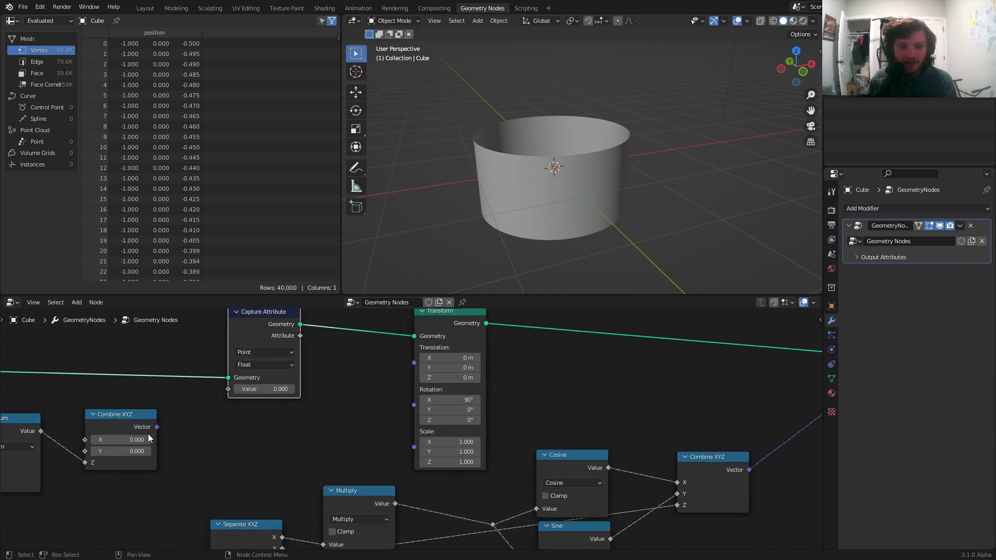
pyautogui.moveTo(155, 426); pyautogui.dragTo(263, 420, button='middle')
pyautogui.click(226, 415)
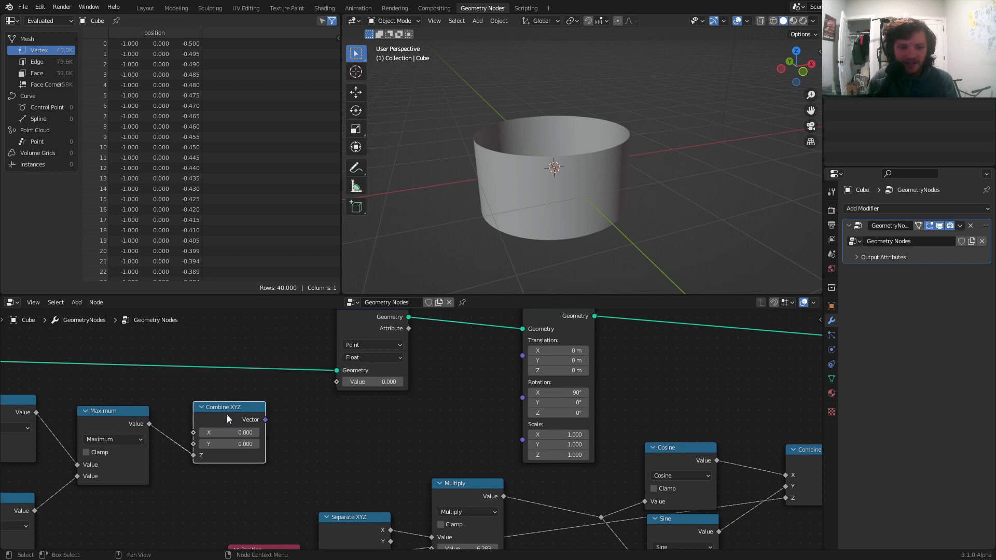
pyautogui.press('x')
pyautogui.moveTo(149, 424); pyautogui.dragTo(337, 381)
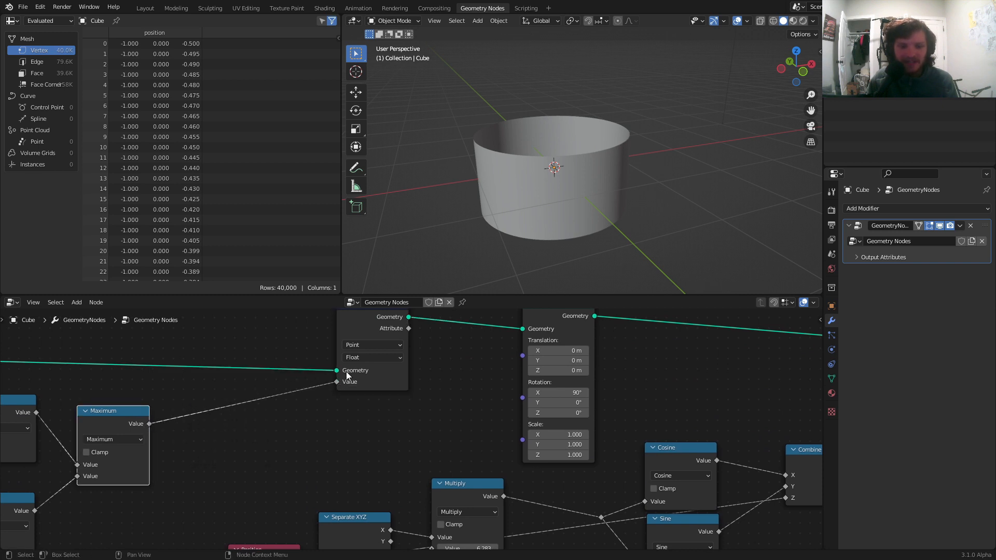
pyautogui.moveTo(358, 342); pyautogui.dragTo(367, 390, button='middle')
pyautogui.moveTo(385, 357); pyautogui.dragTo(361, 350)
pyautogui.moveTo(249, 423); pyautogui.dragTo(562, 350, button='middle')
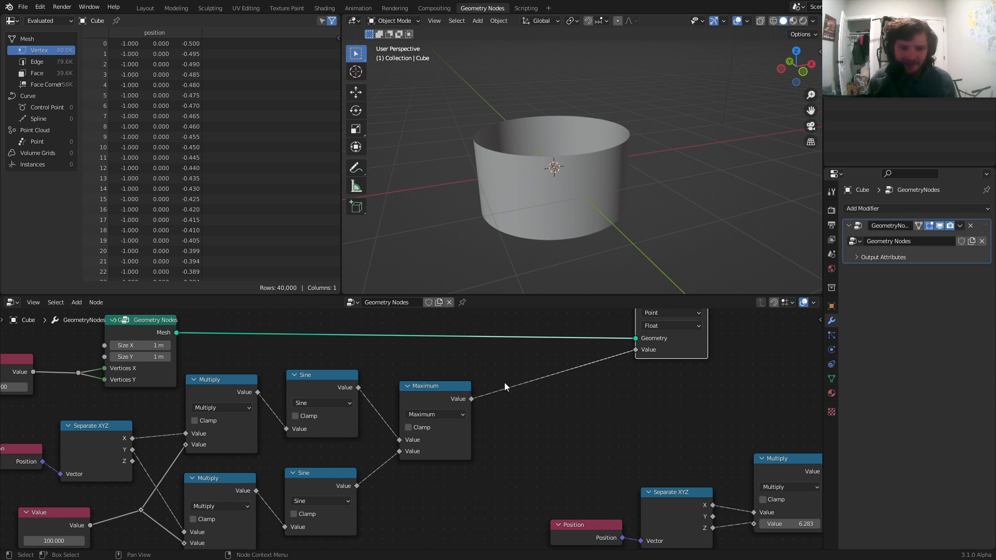
pyautogui.scroll(-2, 505, 382)
pyautogui.moveTo(504, 382); pyautogui.dragTo(143, 363, button='middle')
pyautogui.moveTo(119, 353); pyautogui.dragTo(482, 403)
pyautogui.press('Escape')
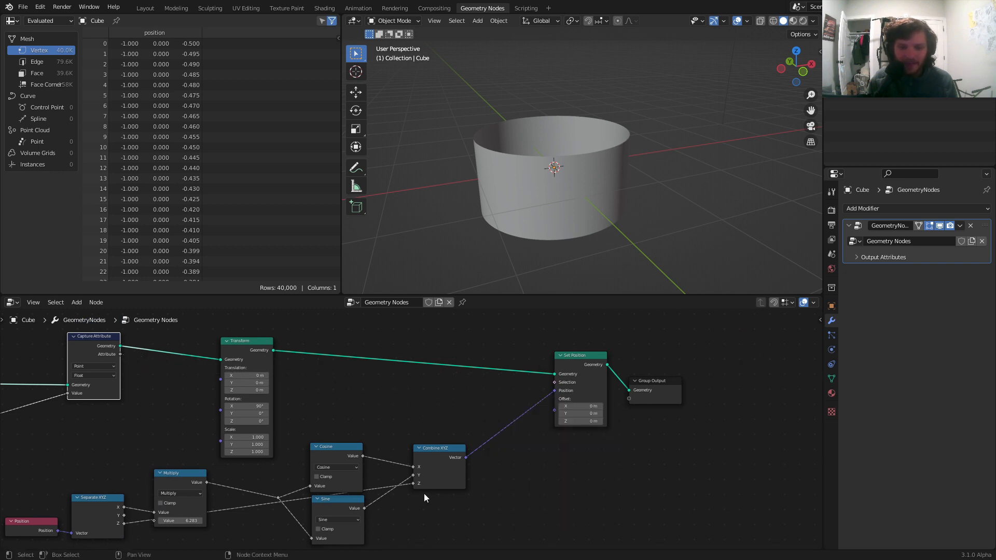
# Move Group Output farther along and insert a duplicate of the remaining Set Position node before it.
pyautogui.moveTo(434, 458); pyautogui.dragTo(389, 441, button='middle')
pyautogui.moveTo(389, 441); pyautogui.dragTo(374, 441)
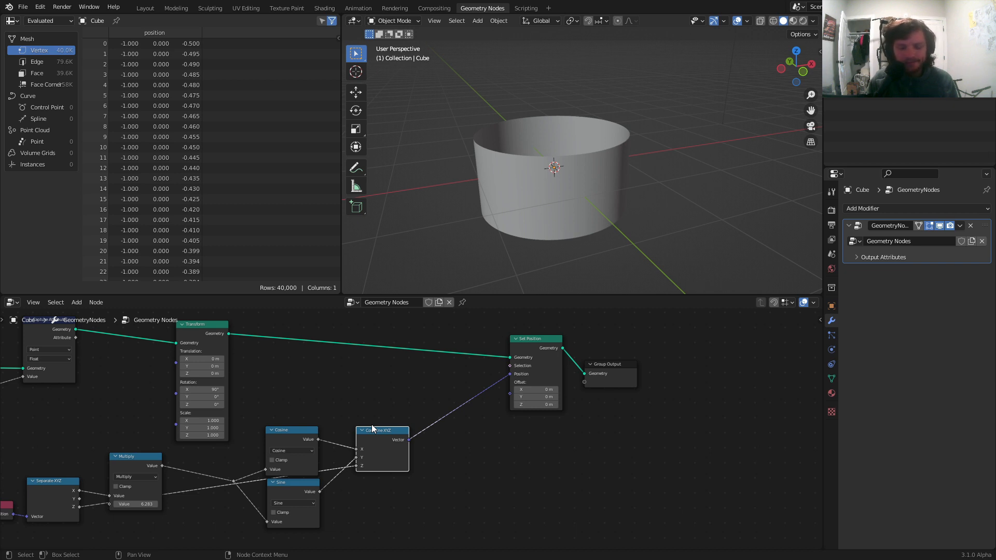
pyautogui.moveTo(651, 411); pyautogui.dragTo(546, 422, button='middle')
pyautogui.moveTo(539, 421); pyautogui.dragTo(593, 376)
pyautogui.click(431, 350)
pyautogui.hotkey('shift', 'd')
pyautogui.click(549, 359)
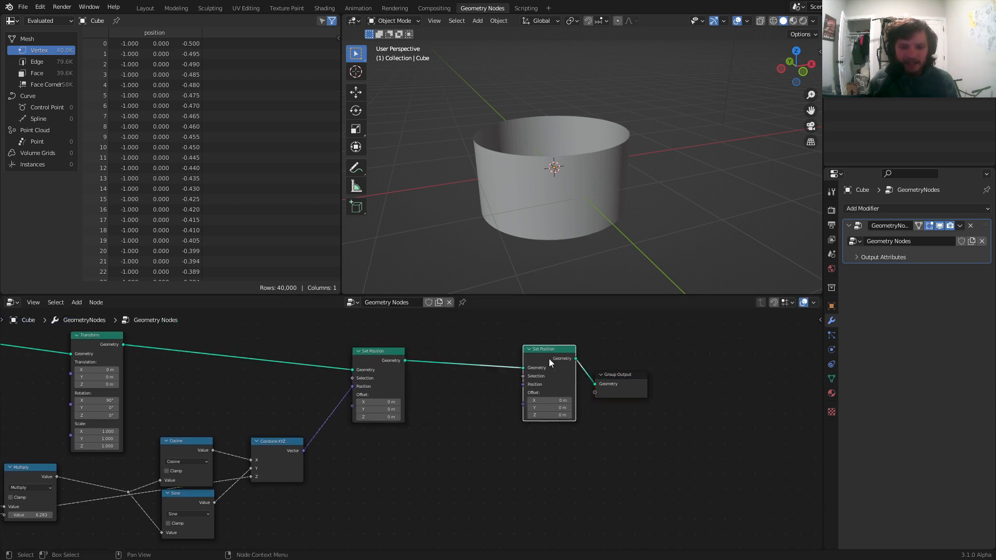
# Add a Normal node and place it between the two Set Position nodes.
pyautogui.moveTo(434, 366); pyautogui.dragTo(469, 381, button='middle')
pyautogui.moveTo(402, 367); pyautogui.dragTo(387, 367)
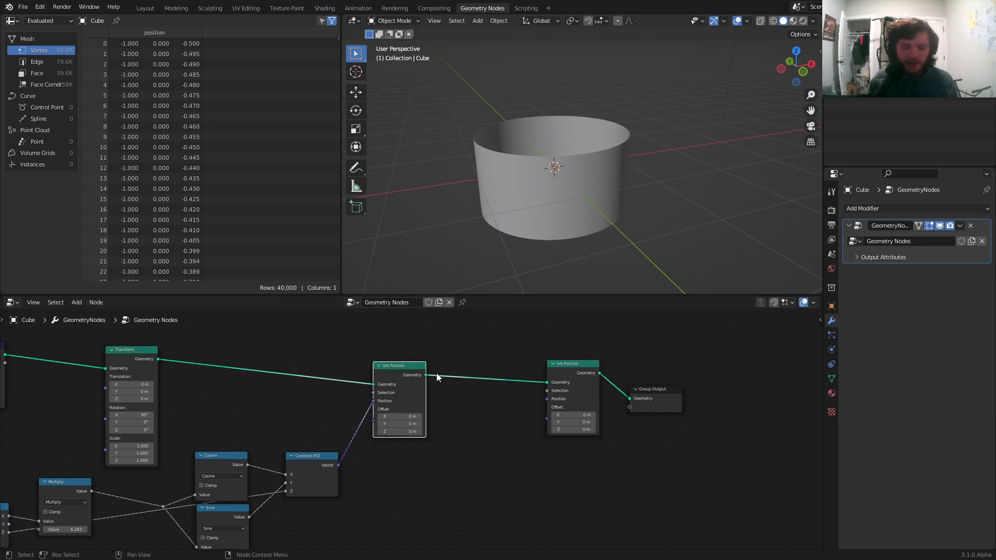
pyautogui.moveTo(437, 373); pyautogui.dragTo(483, 360, button='middle')
pyautogui.hotkey('shift', 'a')
pyautogui.click(556, 329)
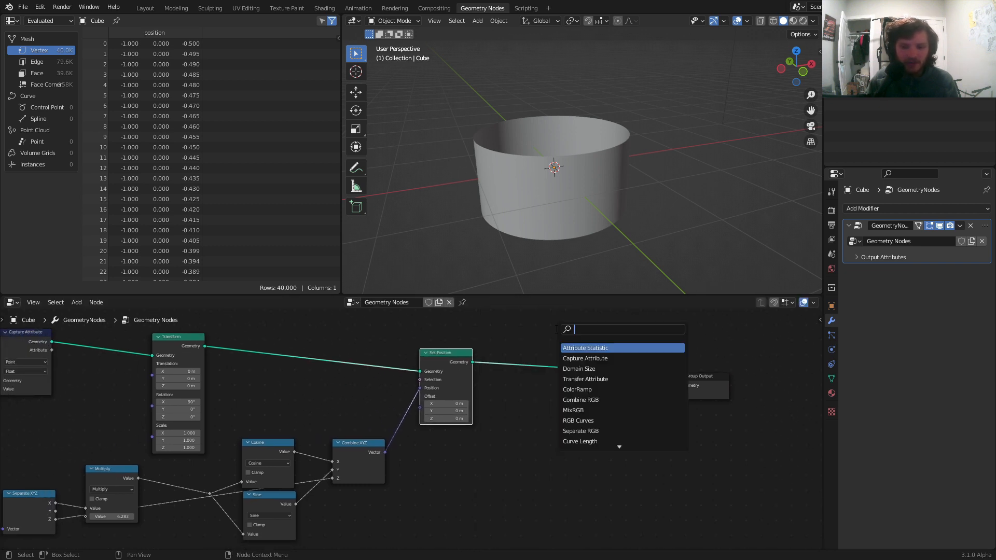
pyautogui.write('normal')
pyautogui.press('Return')
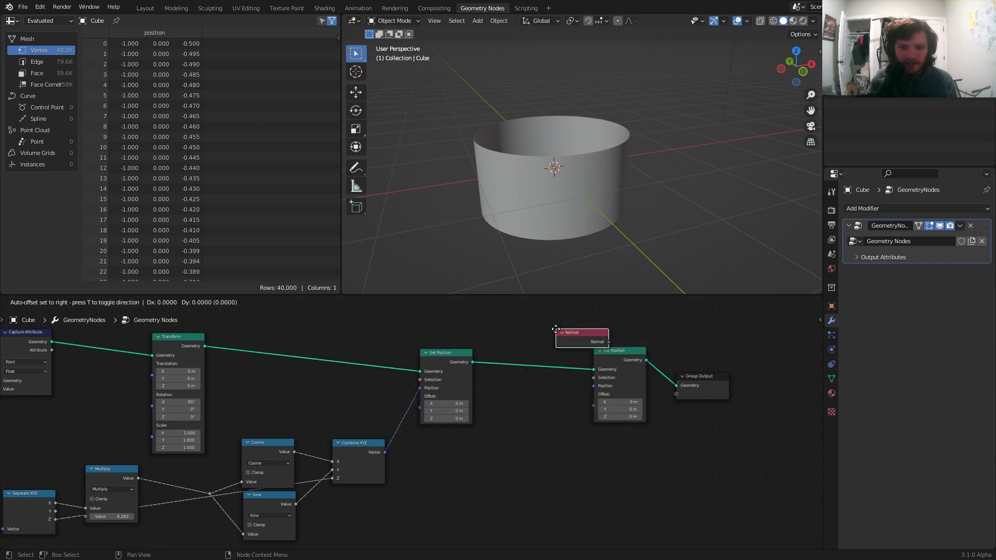
pyautogui.click(492, 398)
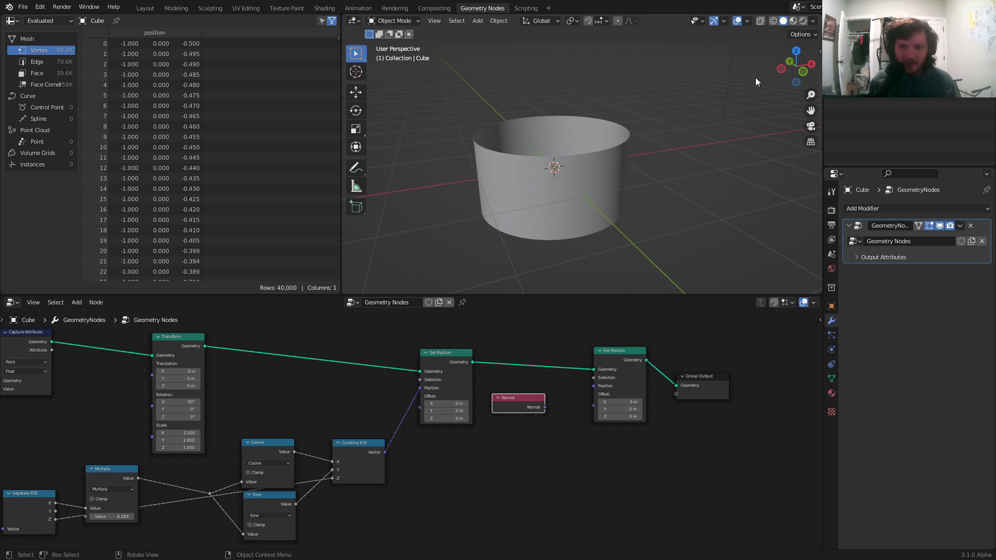
# Sketch four annotation strokes radiating outward around the cylinder in orthographic top view, and undo them.
pyautogui.press('KP_5')
pyautogui.click(797, 51)
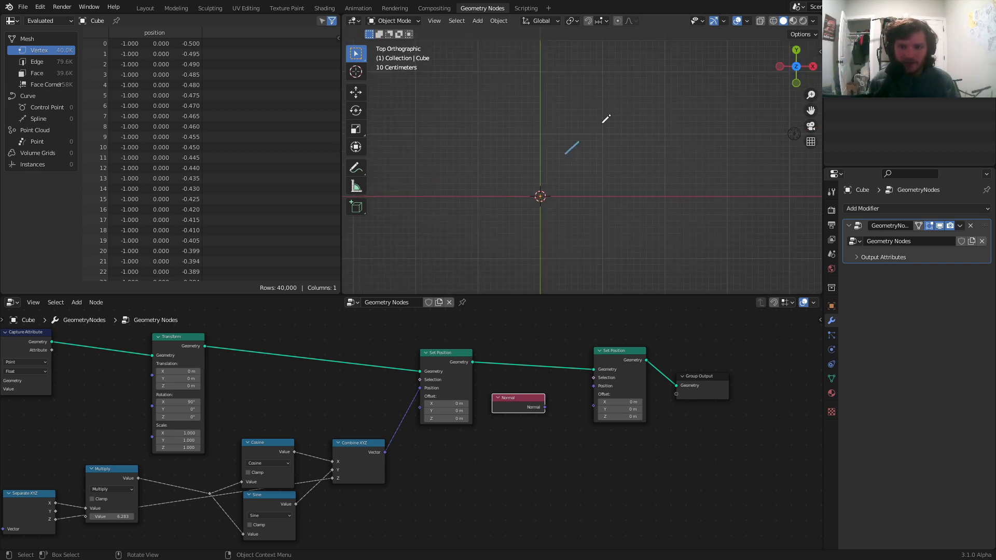
pyautogui.moveTo(605, 206); pyautogui.dragTo(652, 266)
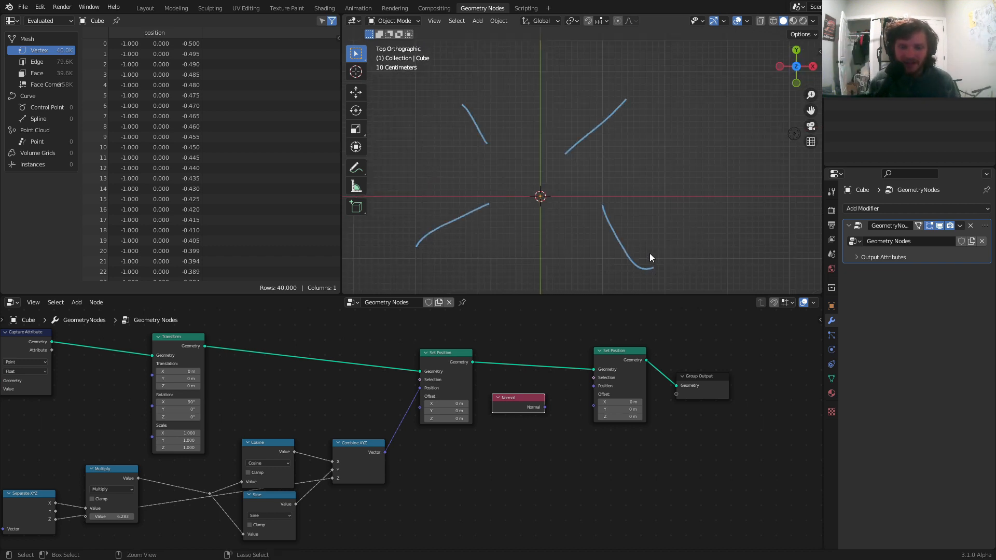
pyautogui.hotkey('ctrl', 'z')
pyautogui.hotkey('ctrl', 'z')
pyautogui.hotkey('ctrl', 'z')
pyautogui.hotkey('ctrl', 'z')
pyautogui.moveTo(627, 251)
pyautogui.mouseDown(button='middle')
pyautogui.moveTo(553, 188)
pyautogui.moveTo(562, 160)
pyautogui.mouseUp(button='middle')
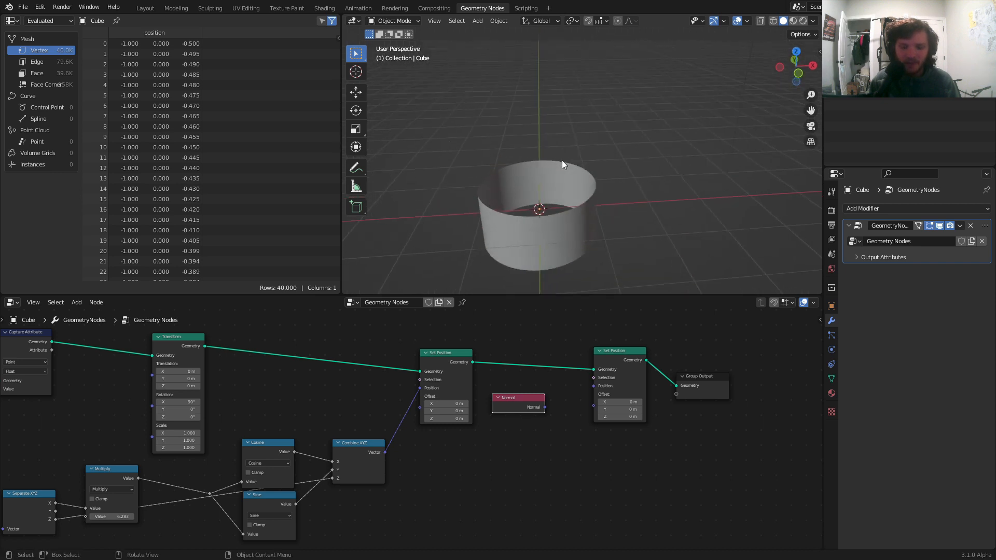
# Connect the Normal output to the last Set Position's Offset input and move the Normal node farther away from it.
pyautogui.moveTo(519, 398); pyautogui.dragTo(615, 410)
pyautogui.moveTo(506, 452); pyautogui.dragTo(481, 452)
# Insert a Vector Math node between the Normal node and the last Set Position's Offset, and change its operation to Scale.
pyautogui.hotkey('shift', 'a')
pyautogui.write('vec')
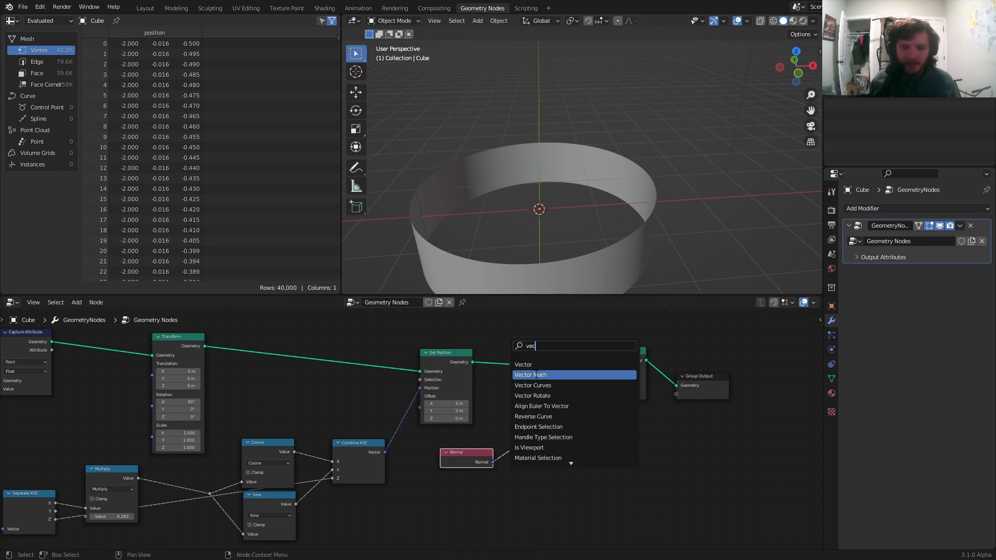
pyautogui.click(534, 375)
pyautogui.click(541, 420)
pyautogui.click(543, 416)
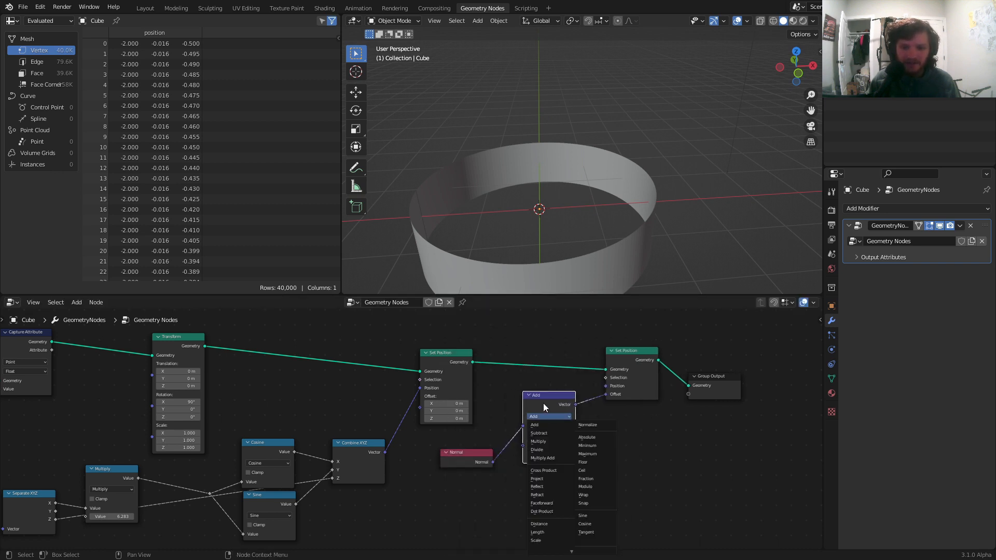
pyautogui.click(544, 417)
pyautogui.click(543, 540)
pyautogui.scroll(1, 546, 470)
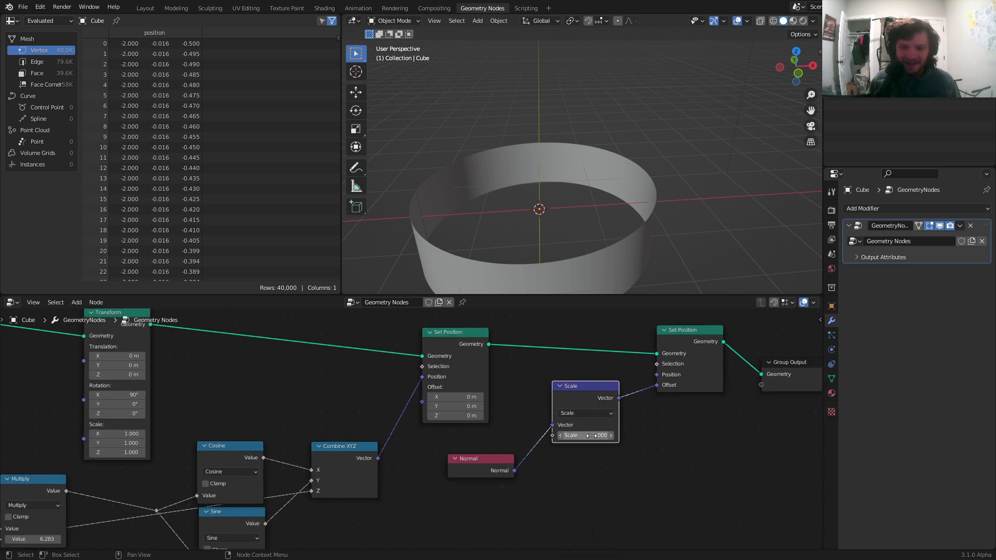
# Connect the Capture Attribute node's Attribute output to the Scale input of the Scale vector math node.
pyautogui.moveTo(602, 435)
pyautogui.mouseDown()
pyautogui.moveTo(571, 435)
pyautogui.moveTo(634, 435)
pyautogui.moveTo(587, 435)
pyautogui.moveTo(607, 435)
pyautogui.moveTo(596, 435)
pyautogui.mouseUp()
pyautogui.hotkey('ctrl', 'z')
pyautogui.scroll(-6, 332, 441)
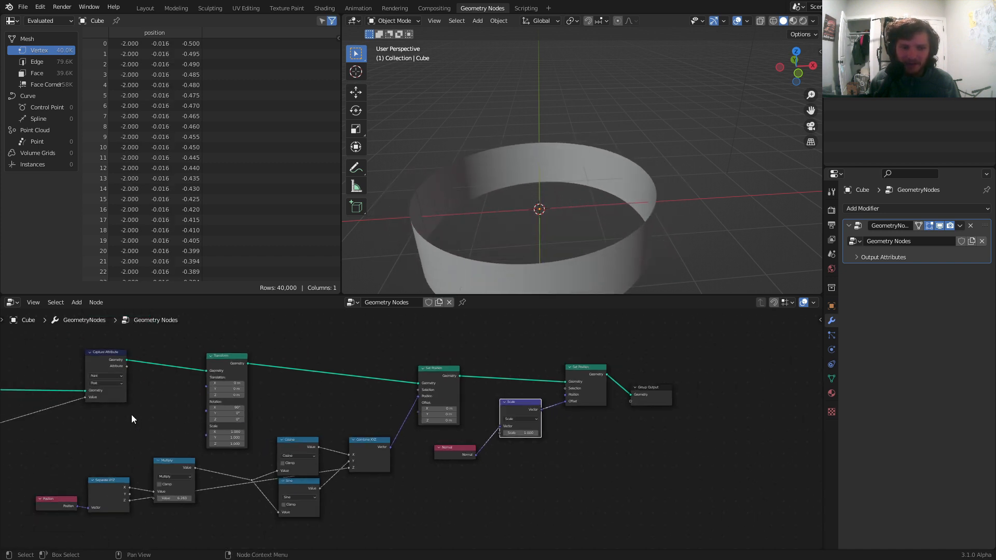
pyautogui.moveTo(130, 414); pyautogui.dragTo(175, 408, button='middle')
pyautogui.moveTo(173, 364); pyautogui.dragTo(548, 430)
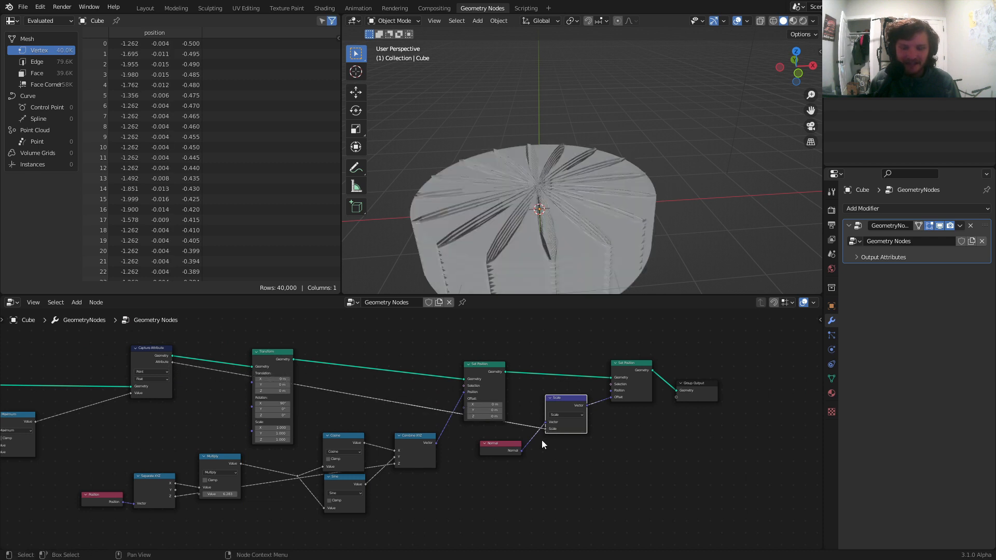
# Move the Scale, last Set Position and Group Output nodes farther along, and insert a Multiply math node on the captured attribute link.
pyautogui.moveTo(723, 457); pyautogui.dragTo(543, 350)
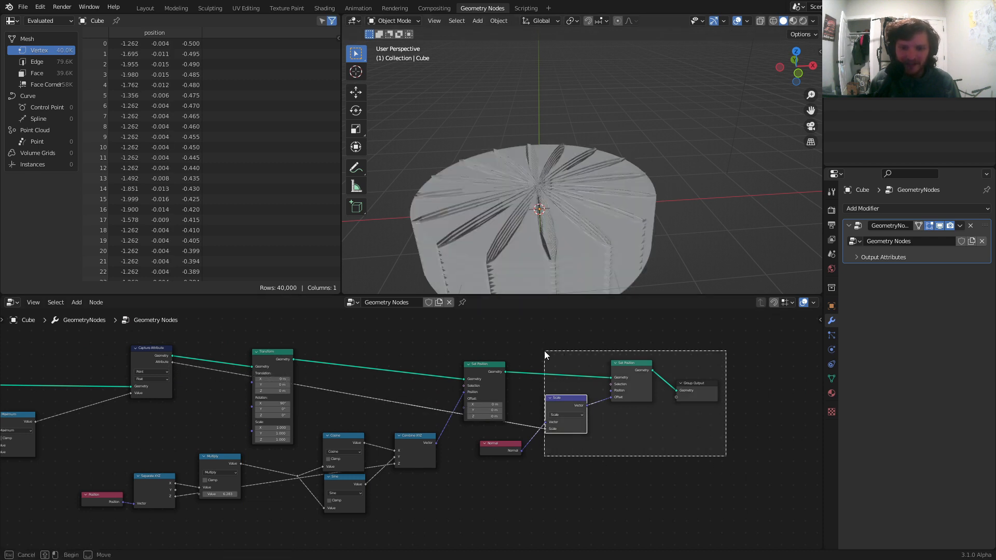
pyautogui.press('g')
pyautogui.click(659, 359)
pyautogui.scroll(2, 455, 372)
pyautogui.hotkey('shift', 'a')
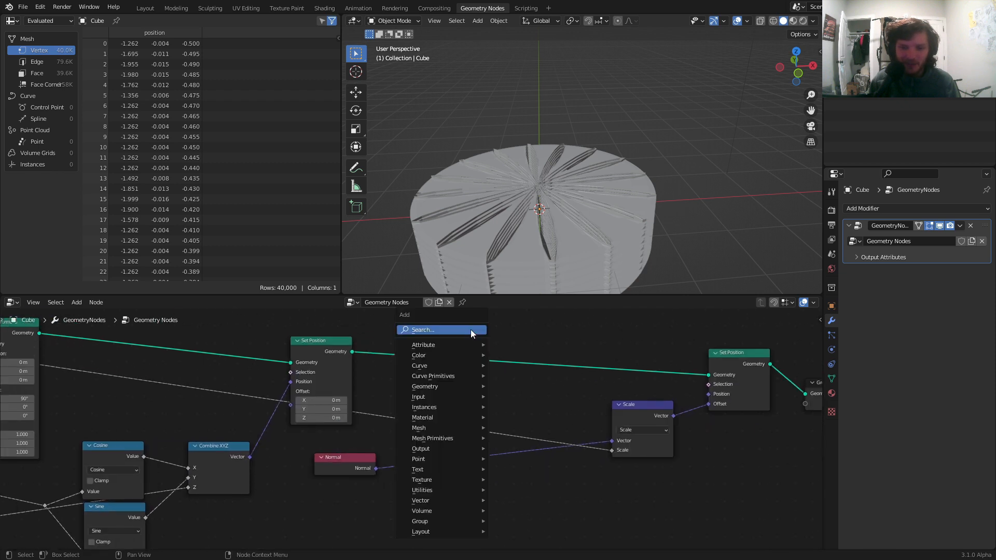
pyautogui.write('math')
pyautogui.click(486, 349)
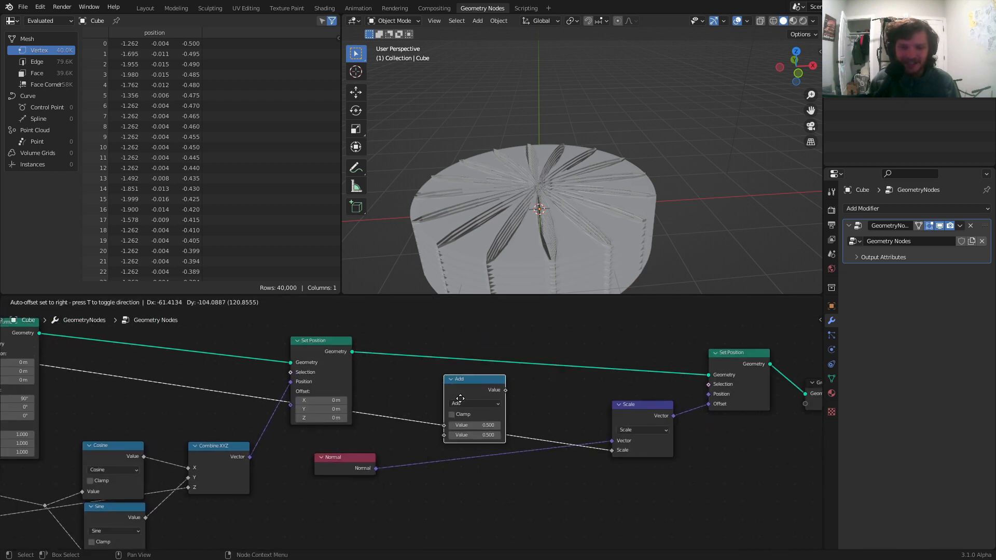
pyautogui.click(459, 404)
pyautogui.click(458, 403)
# Set the new Multiply node's value to 0.020 and inspect the waffle relief around the cylinder.
pyautogui.click(465, 439)
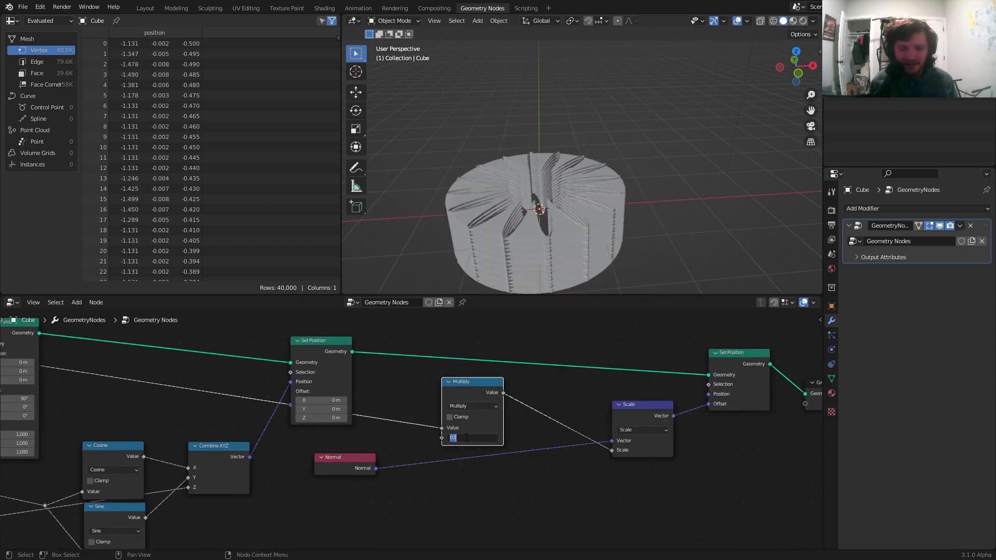
pyautogui.write('0')
pyautogui.press('Return')
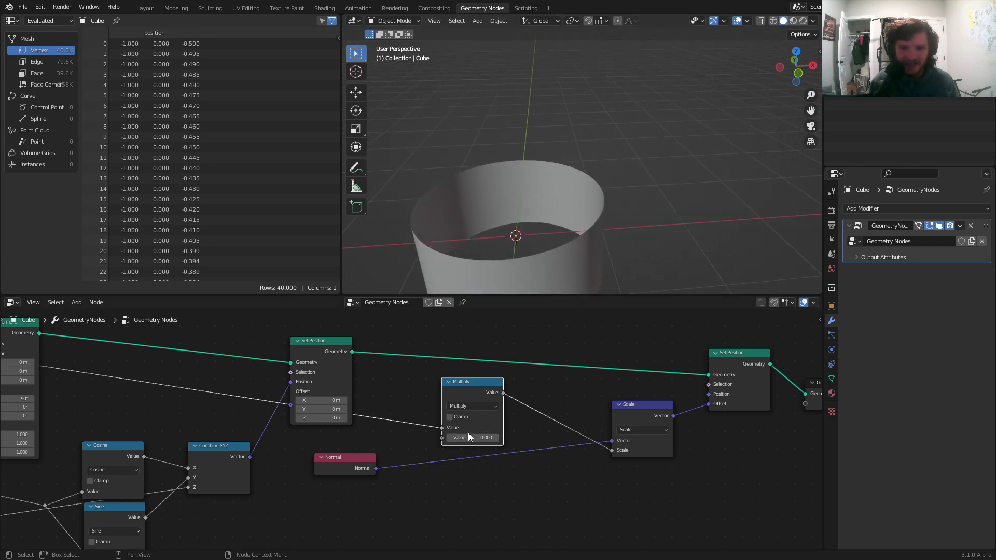
pyautogui.keyDown('shift'); pyautogui.moveTo(469, 436); pyautogui.dragTo(486, 436); pyautogui.keyUp('shift')
pyautogui.moveTo(511, 189); pyautogui.dragTo(655, 117, button='middle')
pyautogui.scroll(4, 624, 132)
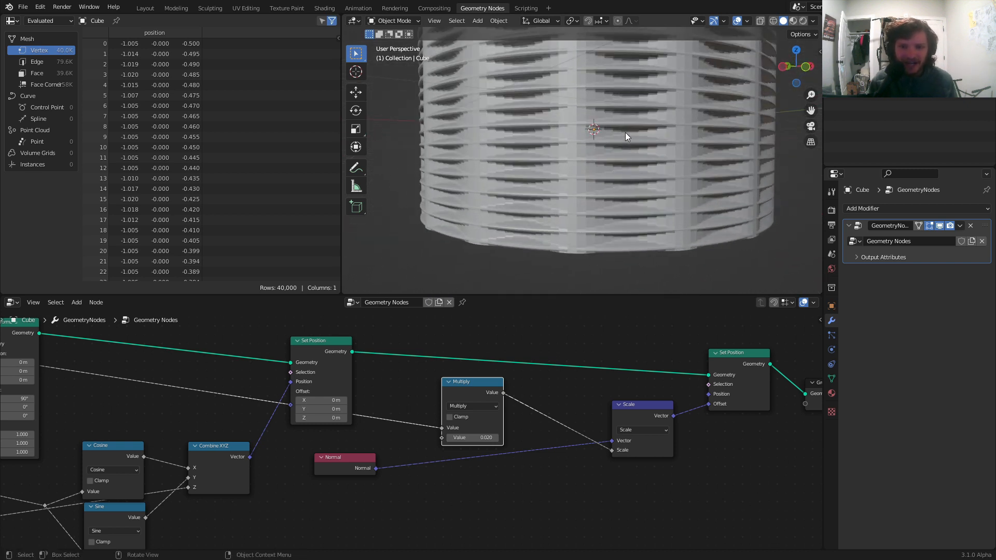
pyautogui.scroll(-5, 580, 166)
pyautogui.moveTo(581, 147); pyautogui.dragTo(550, 131, button='middle')
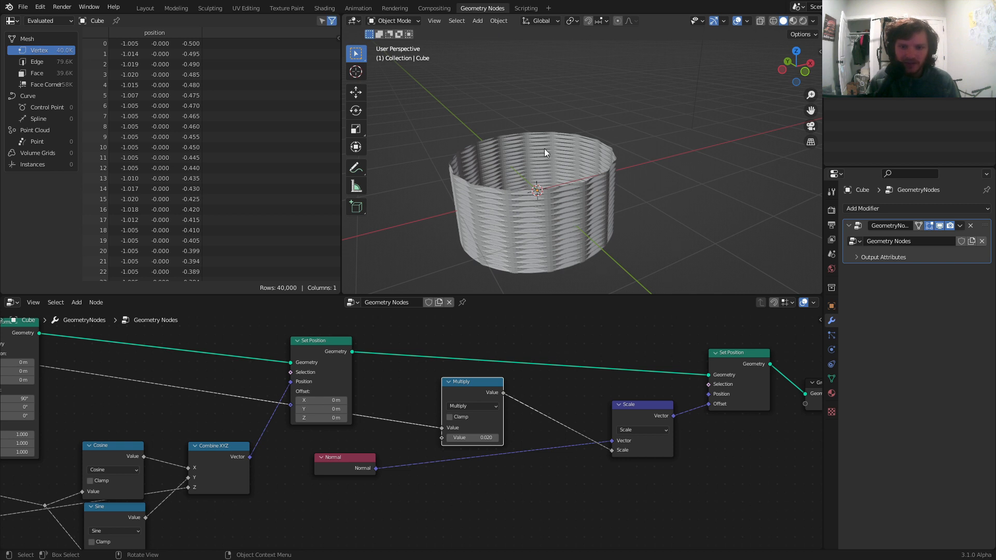
pyautogui.moveTo(544, 149); pyautogui.dragTo(587, 132, button='middle')
# Try a different number in the Value node that drives the waffle pattern's density, and undo it.
pyautogui.scroll(-5, 265, 397)
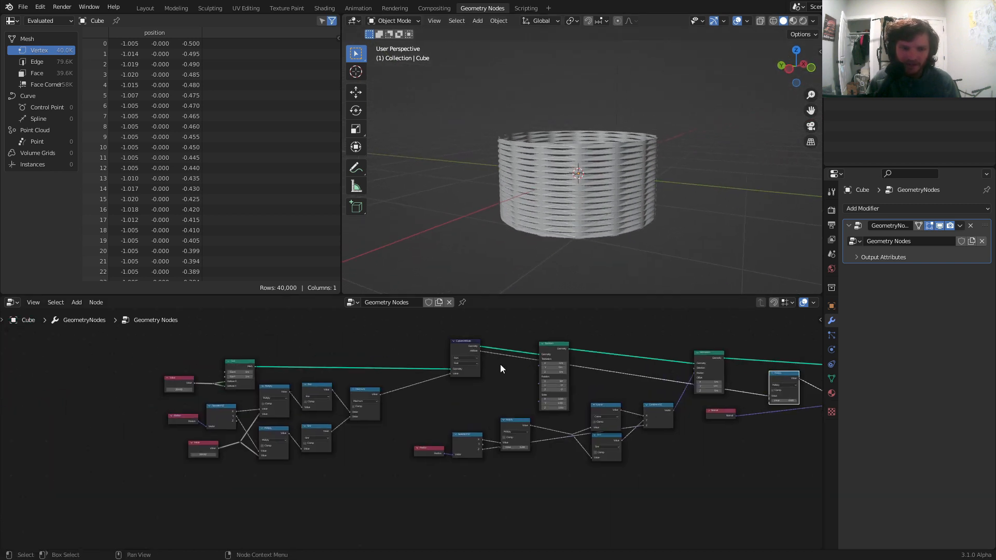
pyautogui.scroll(4, 336, 382)
pyautogui.moveTo(248, 428); pyautogui.dragTo(595, 428)
pyautogui.hotkey('ctrl', 'z')
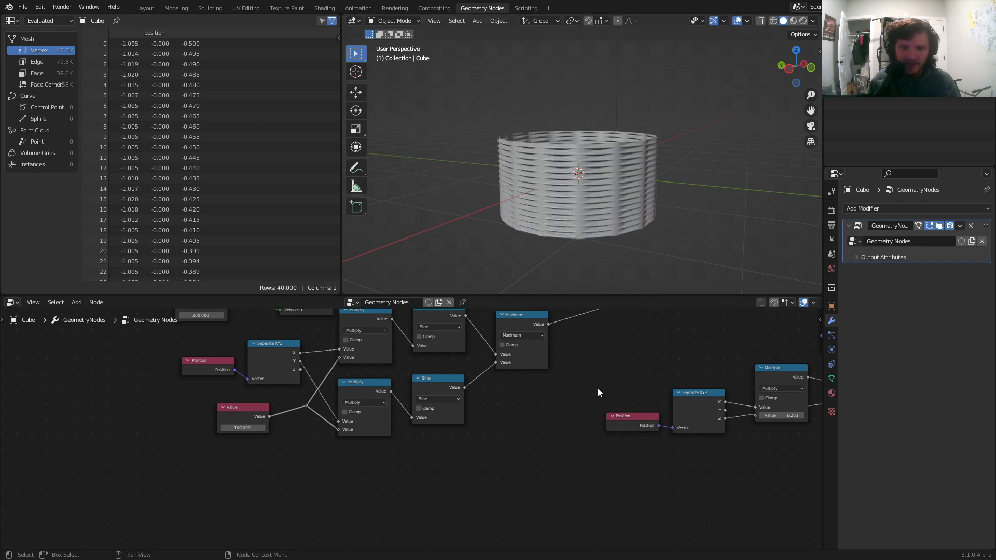
pyautogui.scroll(-4, 598, 388)
# Move the first Set Position node and all nodes after it farther along to make room after Combine XYZ.
pyautogui.moveTo(677, 334); pyautogui.dragTo(281, 424, button='middle')
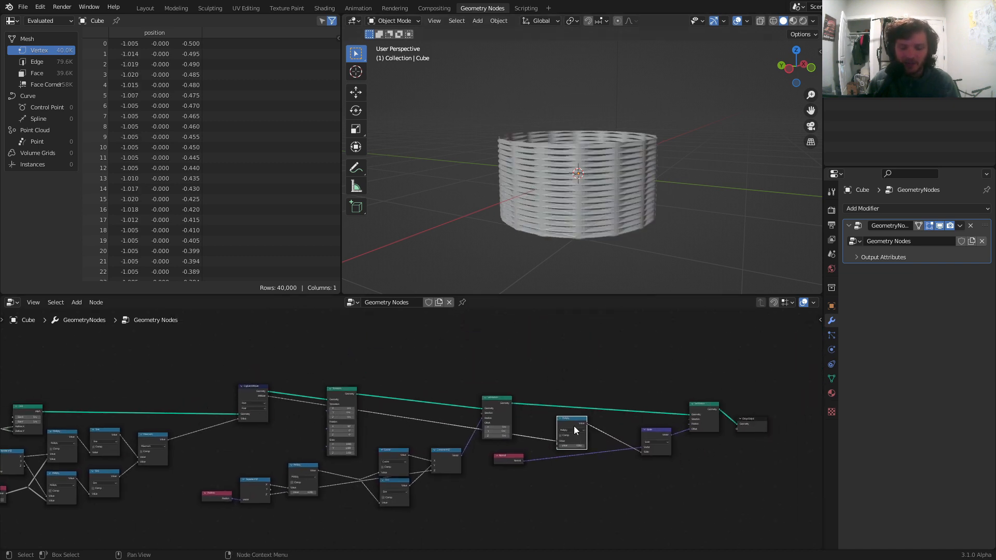
pyautogui.scroll(2, 573, 426)
pyautogui.moveTo(564, 408); pyautogui.dragTo(405, 393, button='middle')
pyautogui.moveTo(376, 378); pyautogui.dragTo(375, 360)
pyautogui.scroll(-1, 499, 402)
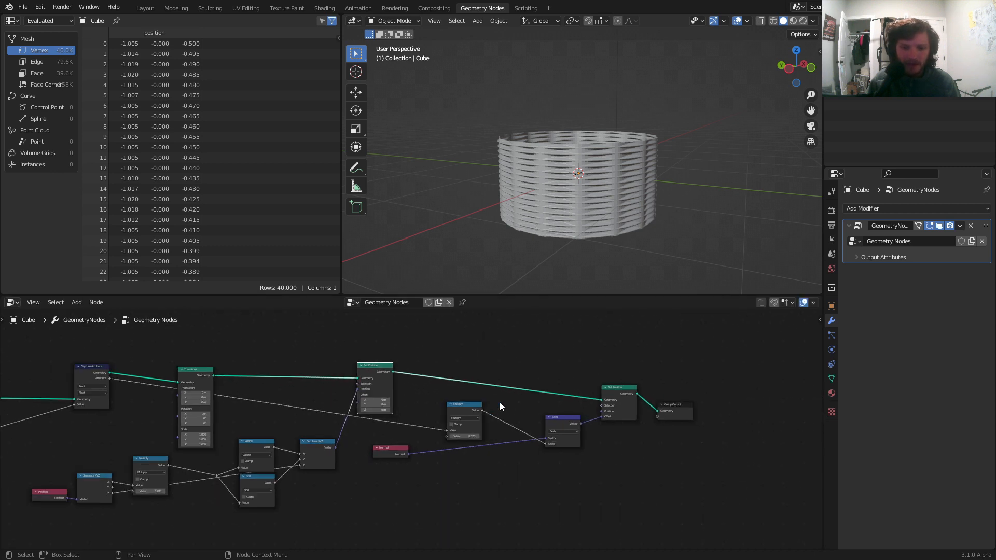
pyautogui.moveTo(689, 483); pyautogui.dragTo(563, 382)
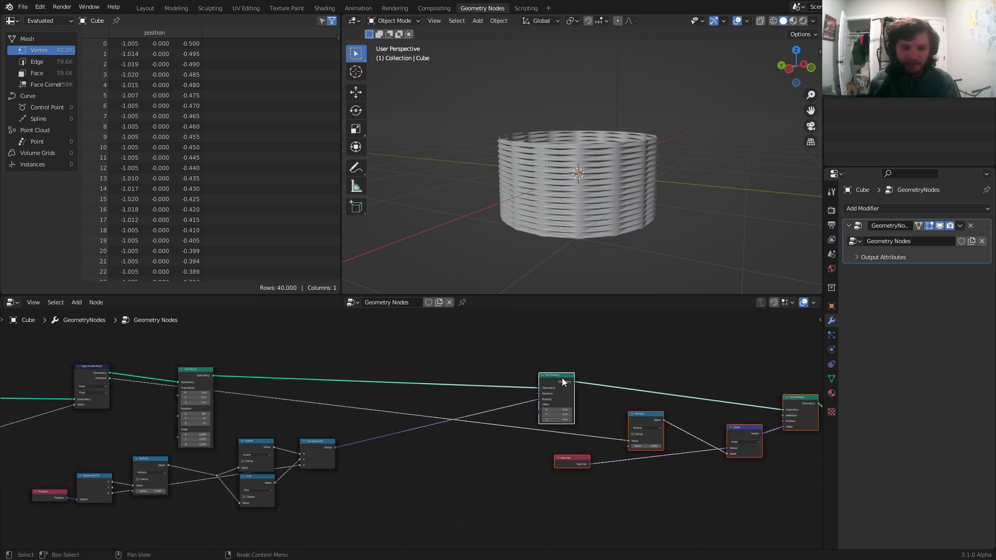
pyautogui.click(424, 406)
# Insert a Vector Math node set to Multiply between Combine XYZ and the first Set Position's Position input.
pyautogui.scroll(3, 316, 443)
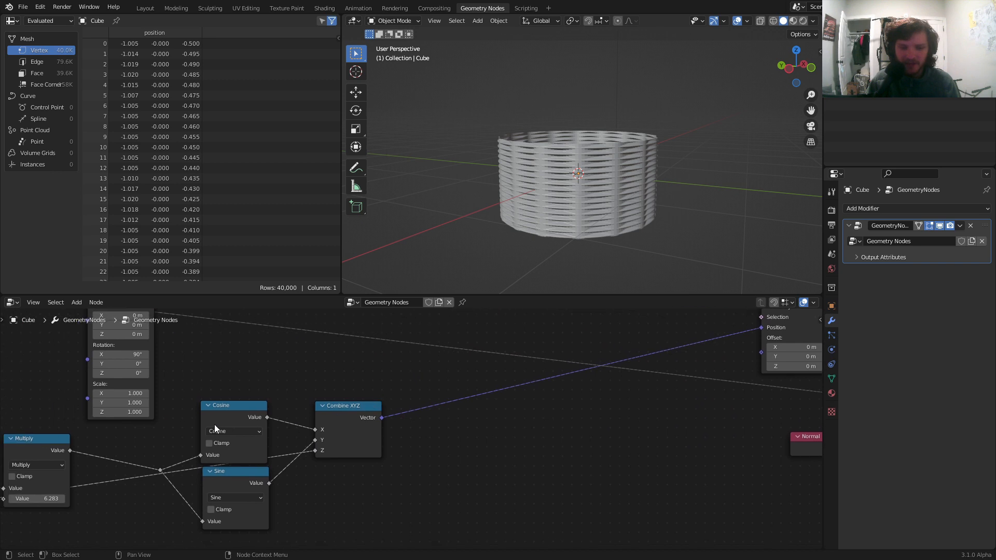
pyautogui.scroll(2, 596, 175)
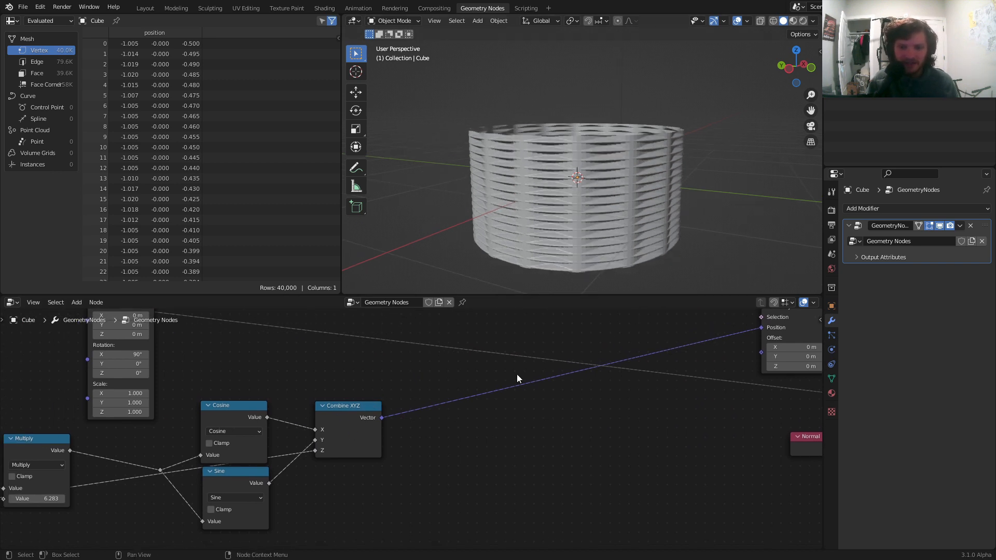
pyautogui.moveTo(390, 402); pyautogui.dragTo(292, 417, button='middle')
pyautogui.hotkey('shift', 'a')
pyautogui.write('vec')
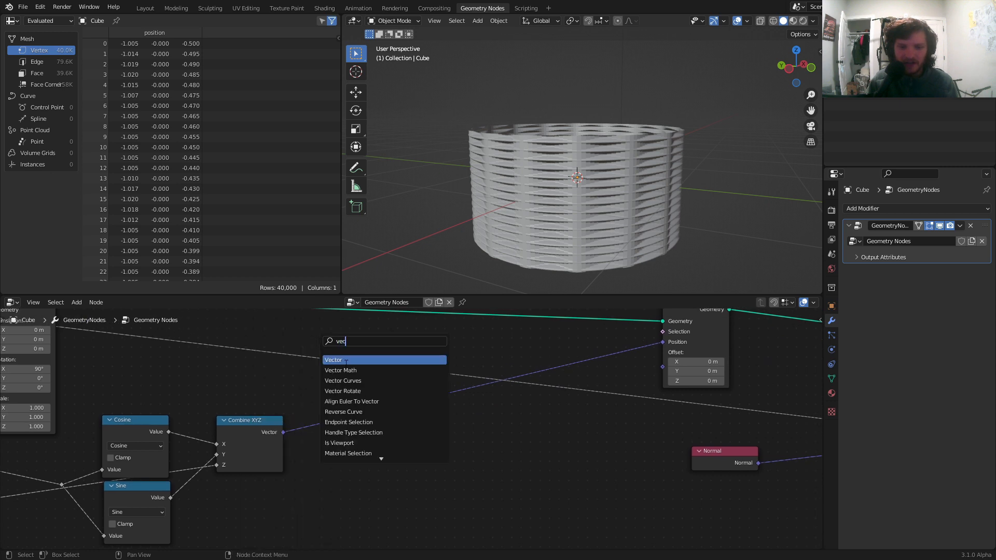
pyautogui.click(346, 371)
pyautogui.click(385, 416)
pyautogui.click(385, 416)
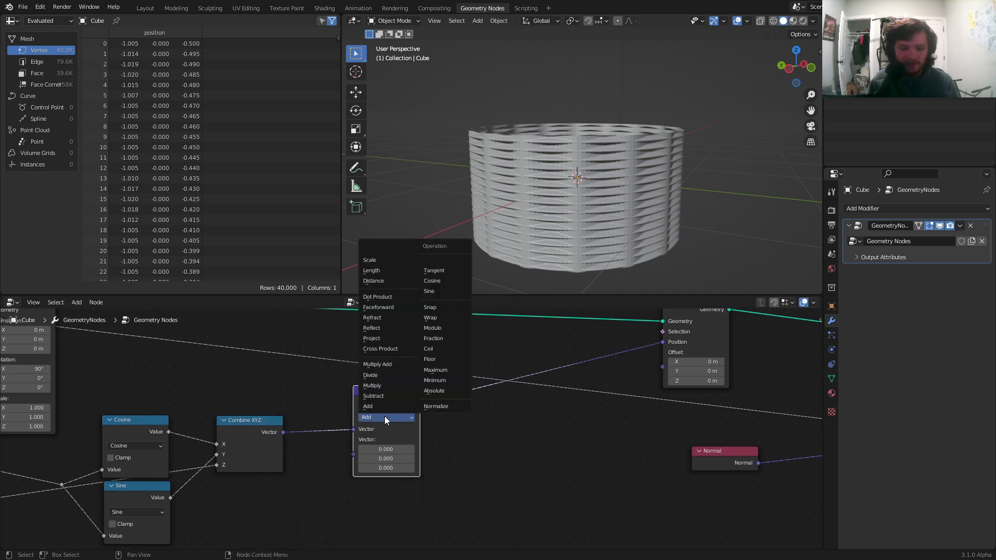
pyautogui.press('m')
# Set all three components of the Multiply vector to 1.000, and undo a trial reduction of X and Y to 0.320.
pyautogui.moveTo(389, 450); pyautogui.dragTo(360, 459)
pyautogui.write('1')
pyautogui.press('Return')
pyautogui.hotkey('ctrl', 'z')
pyautogui.hotkey('ctrl', 'z')
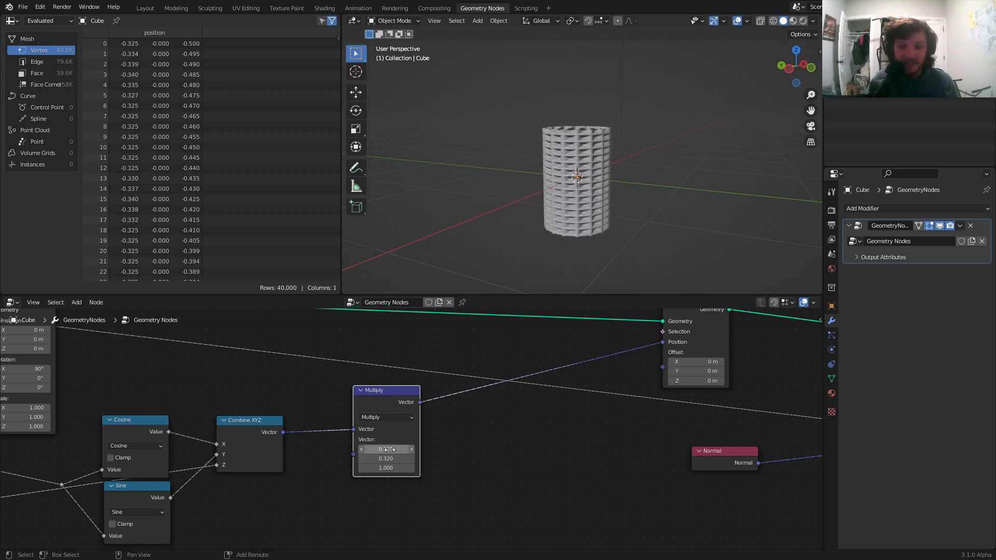
pyautogui.hotkey('ctrl', 'z')
# Move the vector Multiply node farther along and connect a new Combine XYZ node to its second Vector input.
pyautogui.moveTo(391, 399); pyautogui.dragTo(457, 392)
pyautogui.moveTo(394, 391); pyautogui.dragTo(489, 355, button='middle')
pyautogui.hotkey('shift', 'a')
pyautogui.click(444, 344)
pyautogui.write('c')
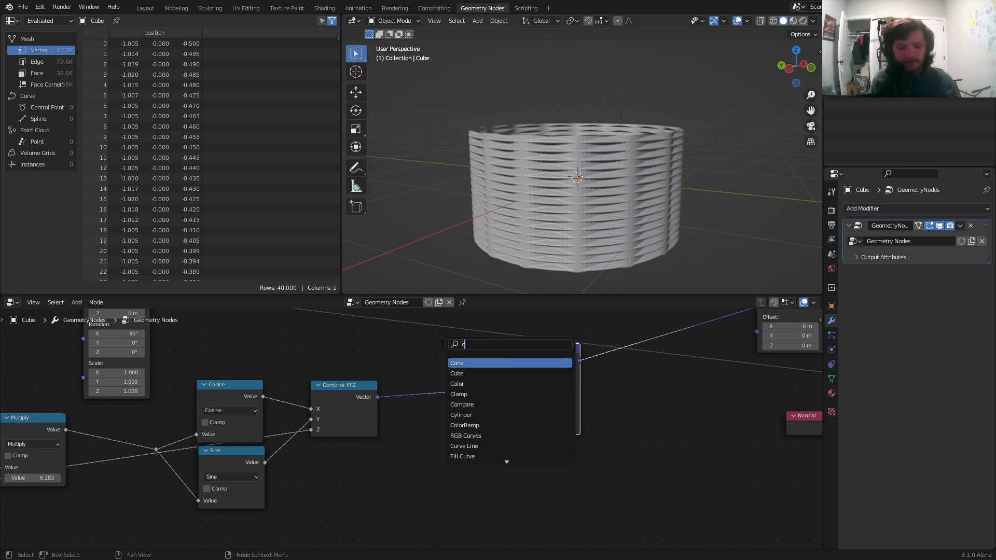
pyautogui.write('ombine')
pyautogui.press('Down')
pyautogui.press('Return')
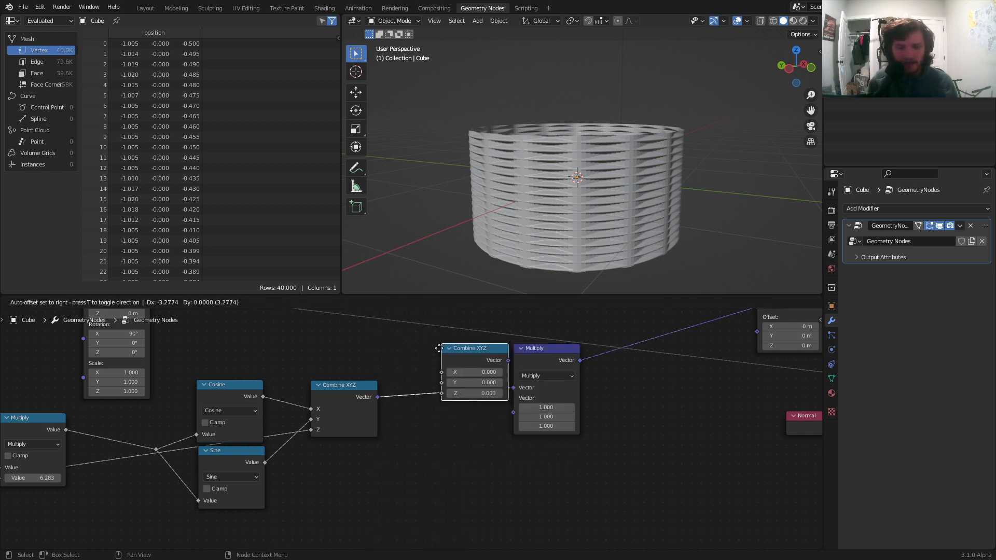
pyautogui.click(379, 463)
pyautogui.keyDown('alt'); pyautogui.moveTo(379, 463); pyautogui.dragTo(543, 397, button='right'); pyautogui.keyUp('alt')
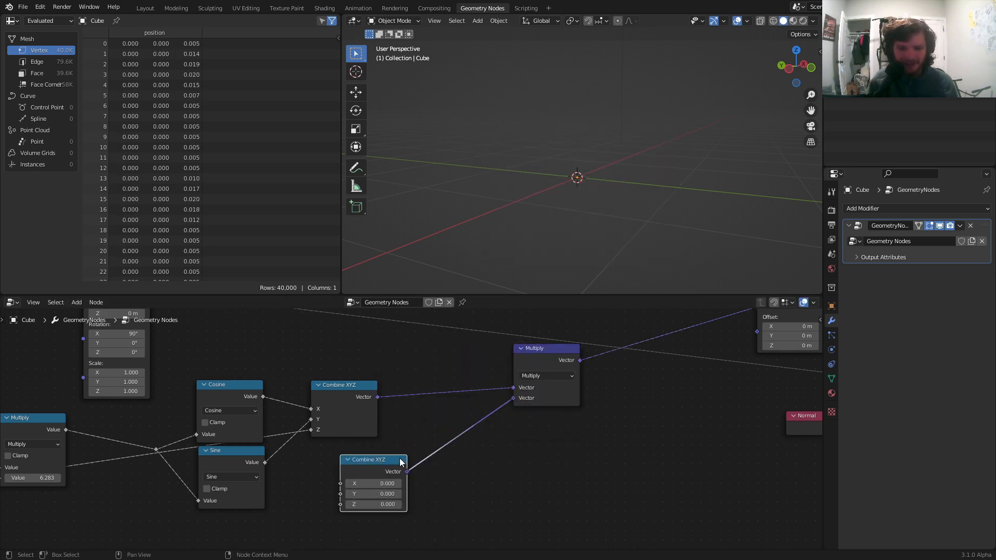
# Set the new Combine XYZ node's X and Y to 0.400 and Z to 1.000, undoing a trial of 0.710.
pyautogui.moveTo(379, 469); pyautogui.dragTo(453, 422, button='middle')
pyautogui.moveTo(451, 435)
pyautogui.keyDown('shift'); pyautogui.mouseDown()
pyautogui.moveTo(451, 445)
pyautogui.moveTo(482, 445)
pyautogui.moveTo(452, 447)
pyautogui.moveTo(485, 446)
pyautogui.moveTo(457, 434)
pyautogui.mouseUp(); pyautogui.keyUp('shift')
pyautogui.hotkey('ctrl', 'z')
pyautogui.click(452, 457)
pyautogui.write('1')
pyautogui.press('Return')
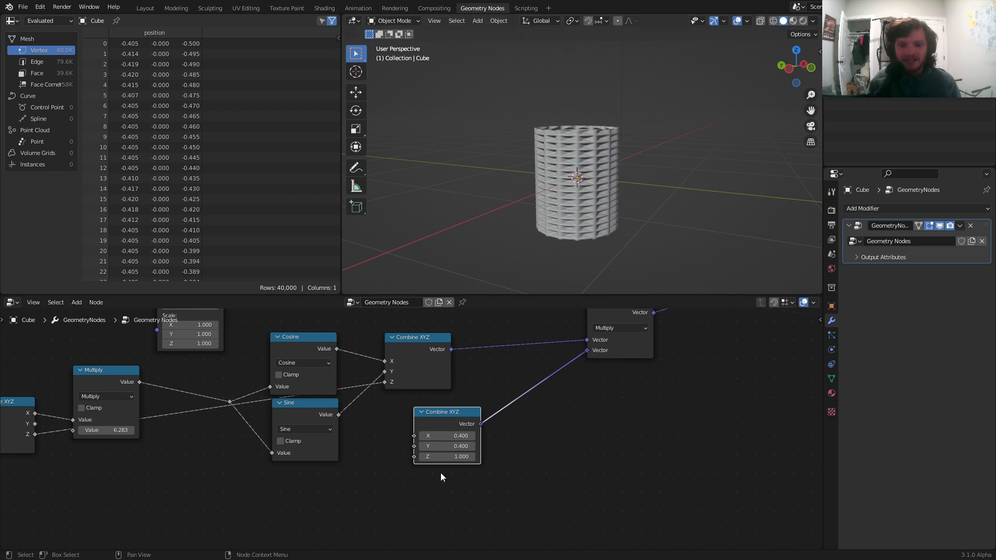
pyautogui.moveTo(452, 435); pyautogui.dragTo(519, 447)
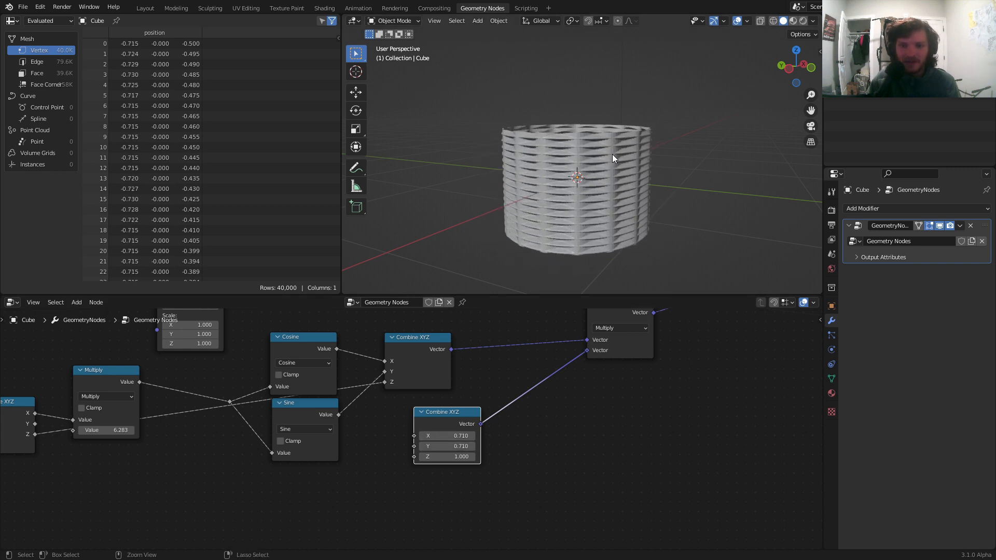
pyautogui.hotkey('ctrl', 'z')
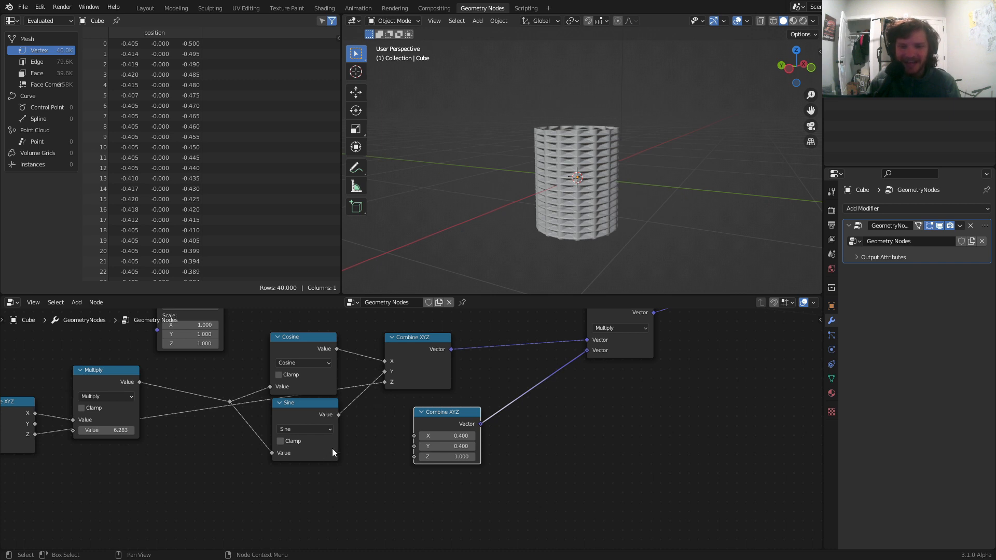
# Add a Map Range node below the Sine node and connect the Separate XYZ node's Z output to its Value.
pyautogui.moveTo(308, 400); pyautogui.dragTo(435, 364, button='middle')
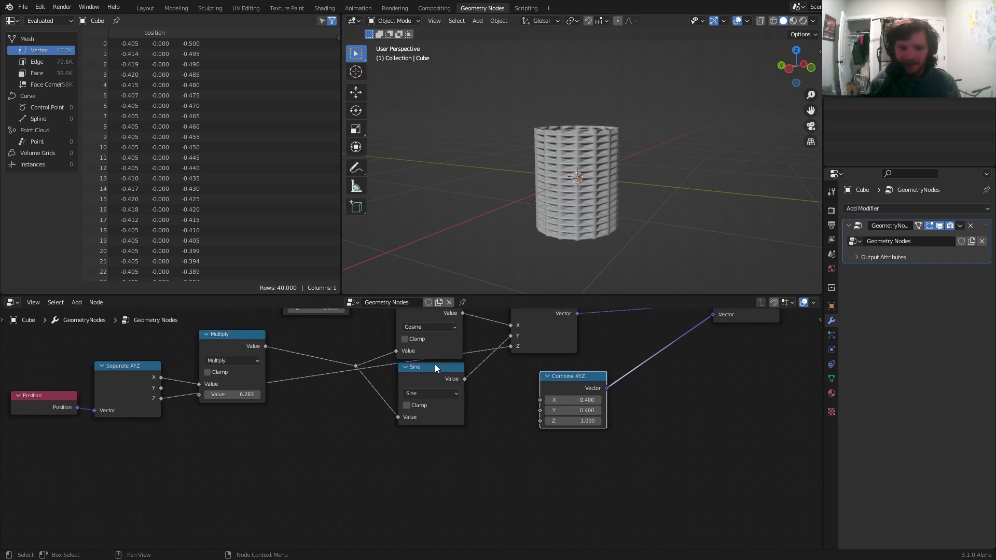
pyautogui.hotkey('shift', 'a')
pyautogui.click(353, 338)
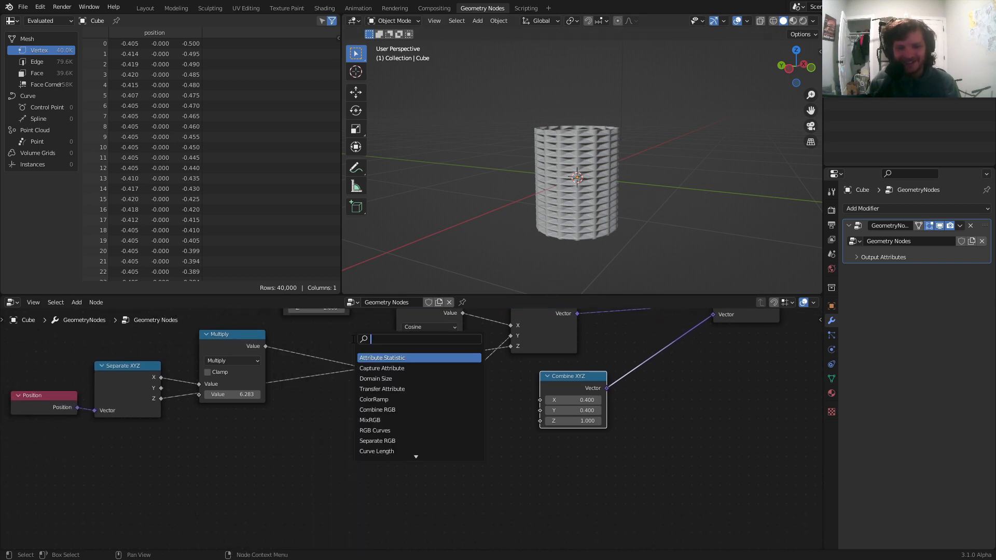
pyautogui.write('rang')
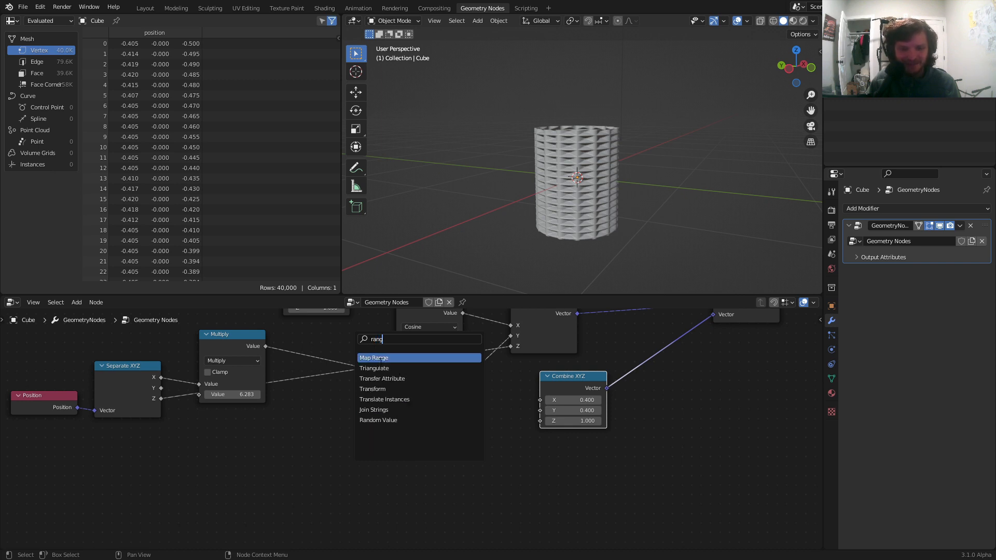
pyautogui.press('Return')
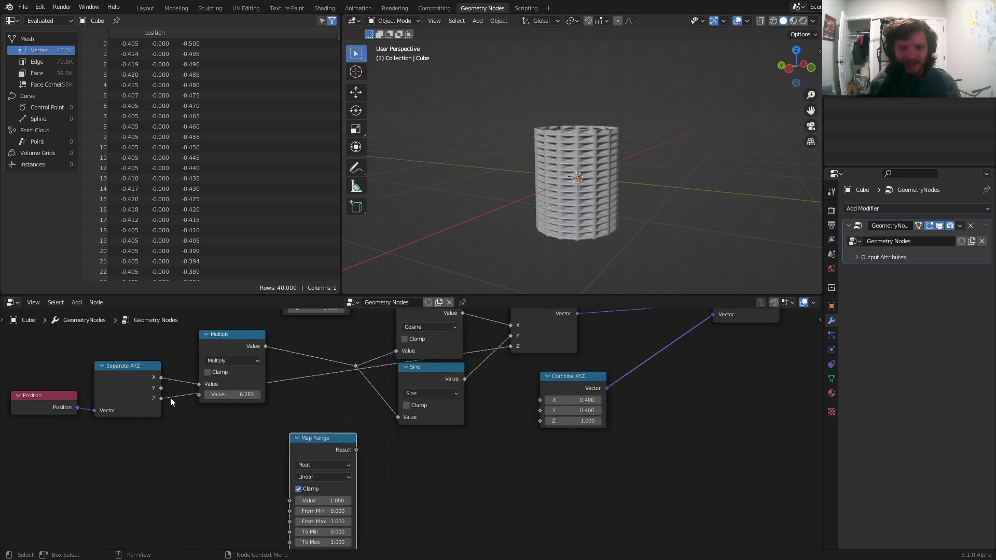
pyautogui.moveTo(161, 398); pyautogui.dragTo(290, 501)
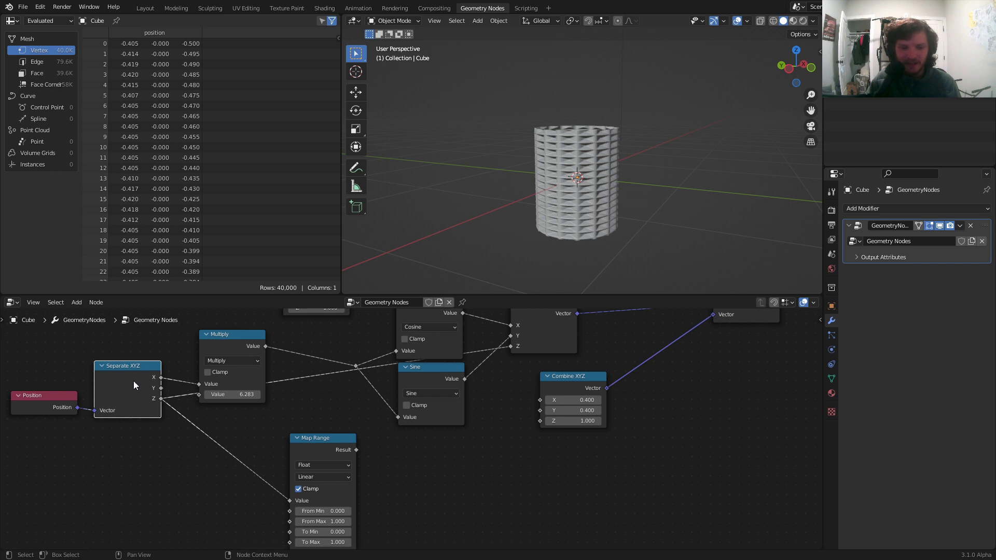
# View the model straight from the side and set the Map Range node's From Min to -1.000.
pyautogui.click(790, 73)
pyautogui.moveTo(414, 445); pyautogui.dragTo(436, 395, button='middle')
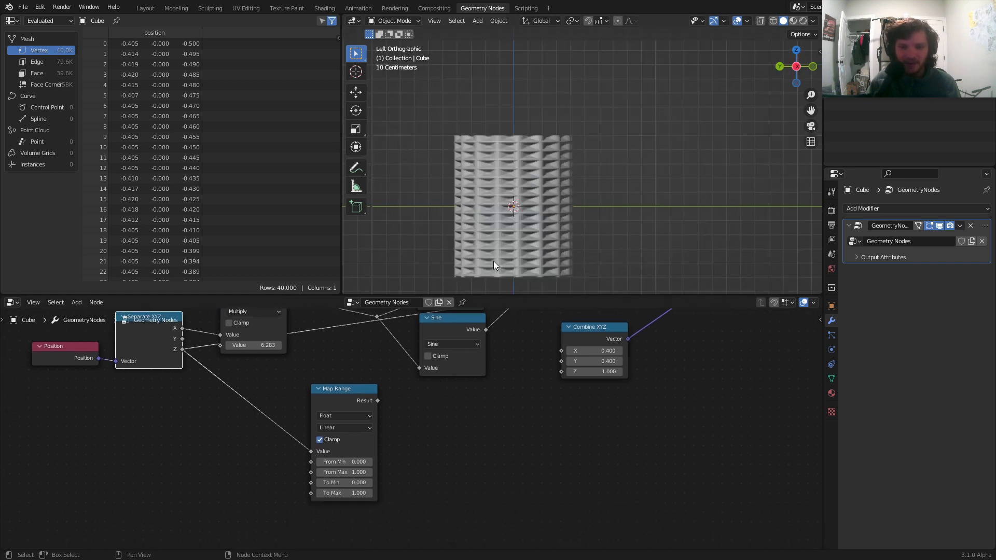
pyautogui.click(347, 462)
pyautogui.write('-1')
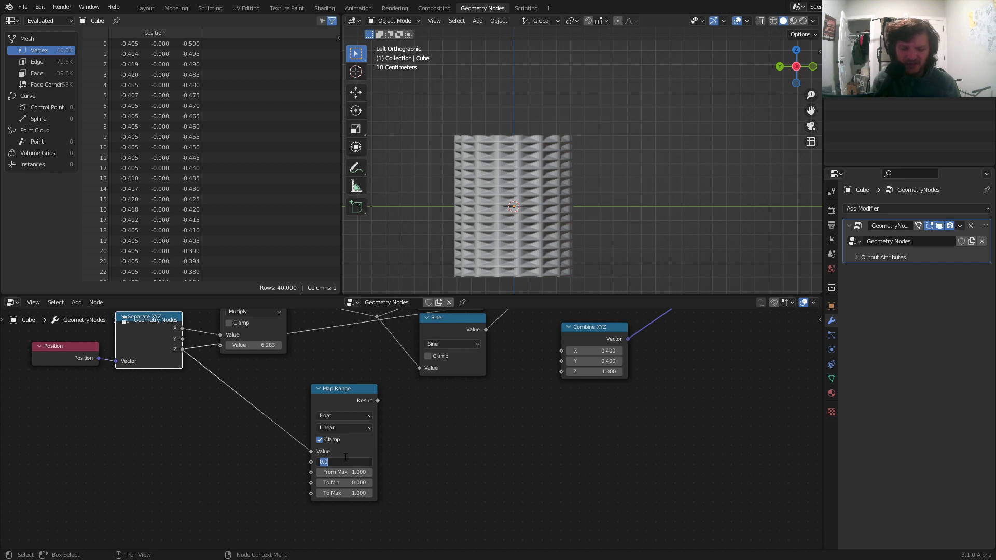
pyautogui.press('Return')
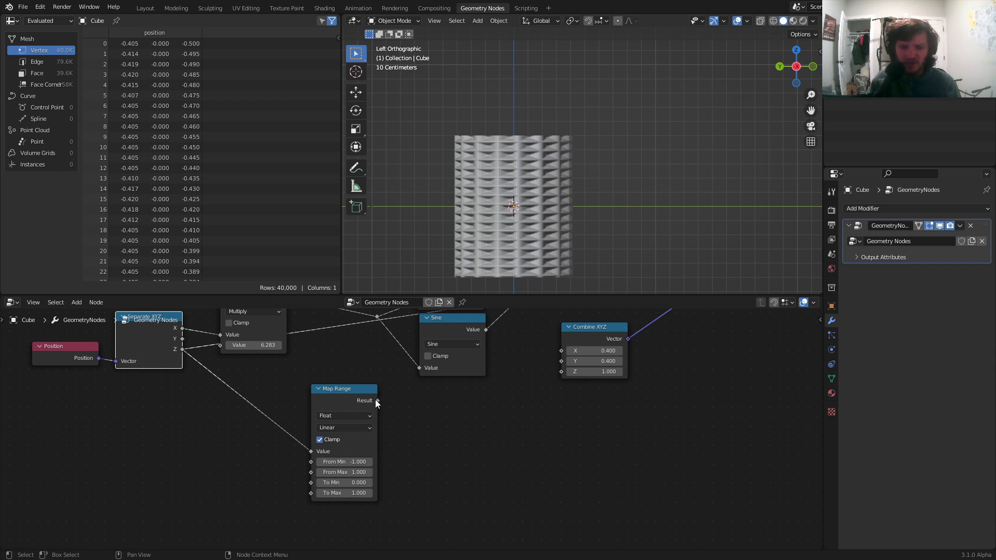
# Connect the Map Range Result to the X and Y inputs of the lower Combine XYZ node through a reroute point.
pyautogui.moveTo(376, 400); pyautogui.dragTo(565, 352)
pyautogui.keyDown('shift'); pyautogui.moveTo(525, 348); pyautogui.dragTo(529, 370, button='right'); pyautogui.keyUp('shift')
pyautogui.moveTo(525, 360); pyautogui.dragTo(562, 361)
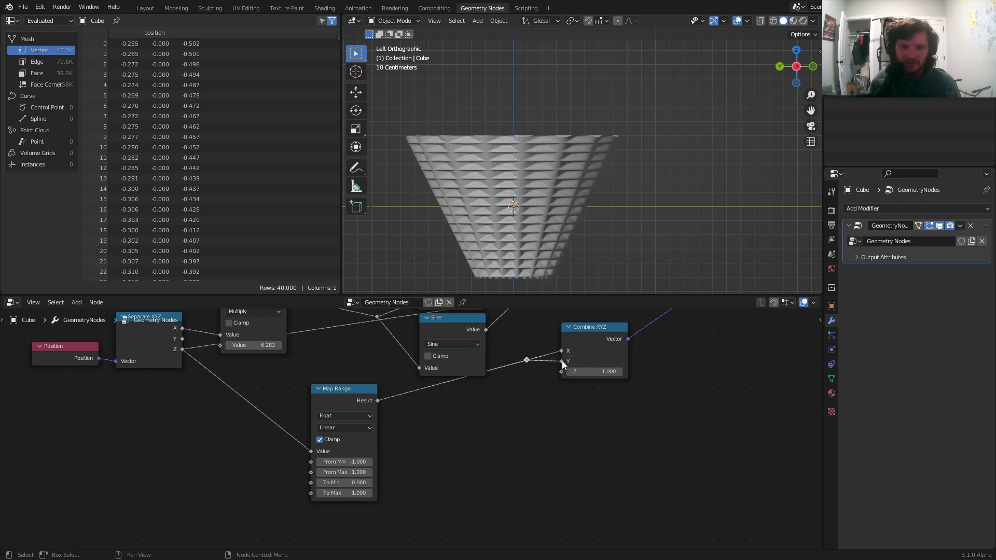
pyautogui.moveTo(531, 171)
pyautogui.mouseDown(button='middle')
pyautogui.moveTo(519, 216)
pyautogui.moveTo(541, 166)
pyautogui.mouseUp(button='middle')
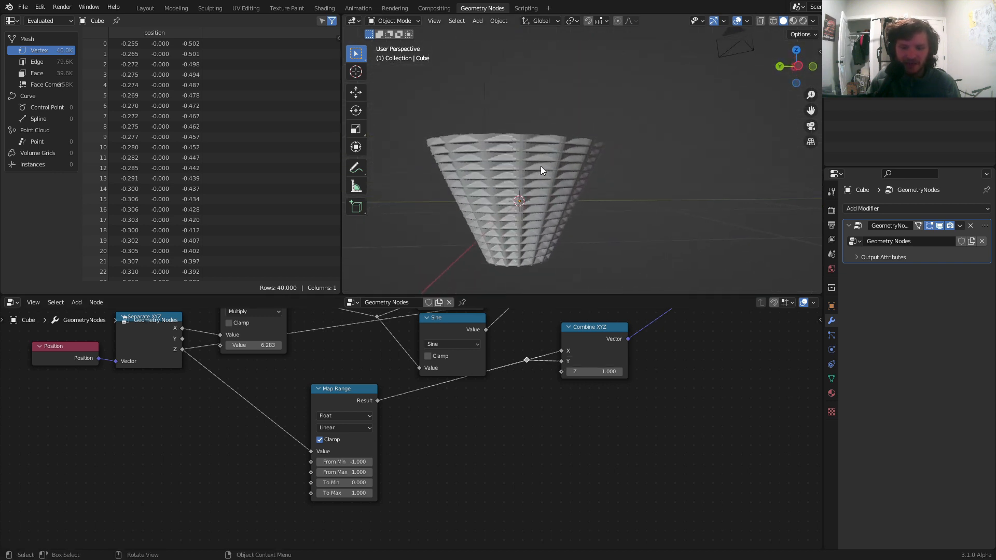
pyautogui.click(799, 66)
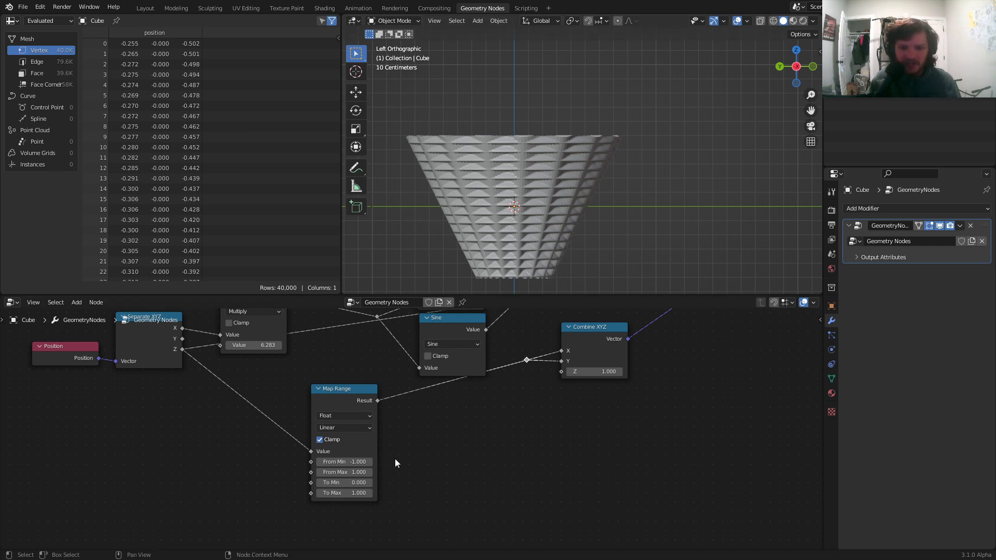
# Set the Map Range node's From Min to -0.500 so the cone tapers to a point.
pyautogui.moveTo(345, 461); pyautogui.dragTo(373, 462)
pyautogui.click(343, 462)
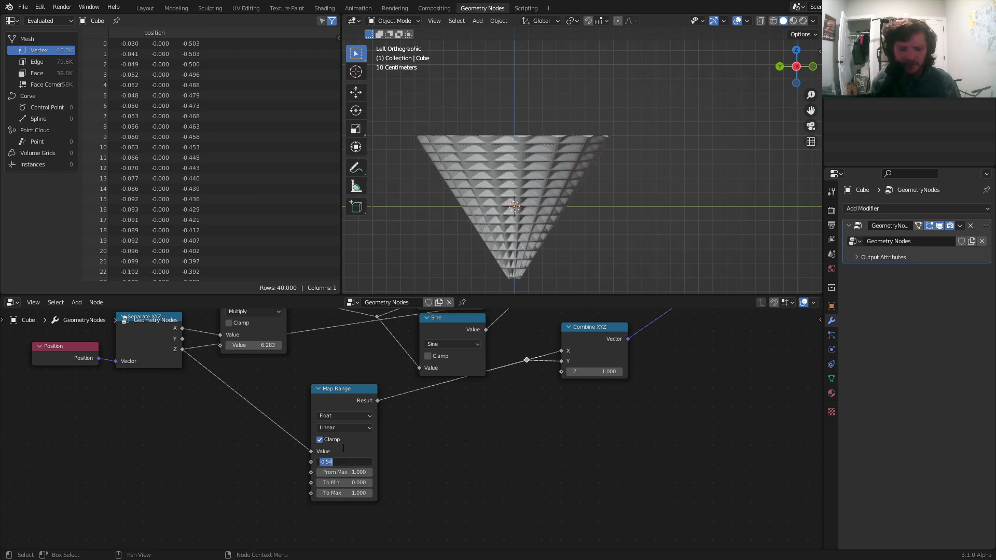
pyautogui.write('-0.5')
pyautogui.press('Return')
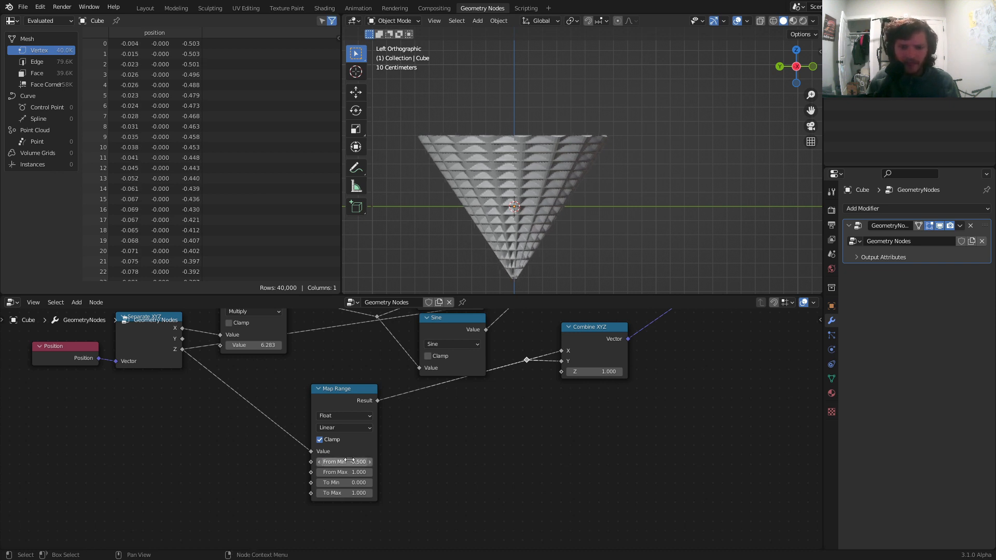
# Try a From Max of 3.000 on the Map Range node.
pyautogui.moveTo(345, 473); pyautogui.dragTo(335, 472)
pyautogui.moveTo(345, 472); pyautogui.dragTo(374, 475)
pyautogui.click(353, 472)
pyautogui.press('Return')
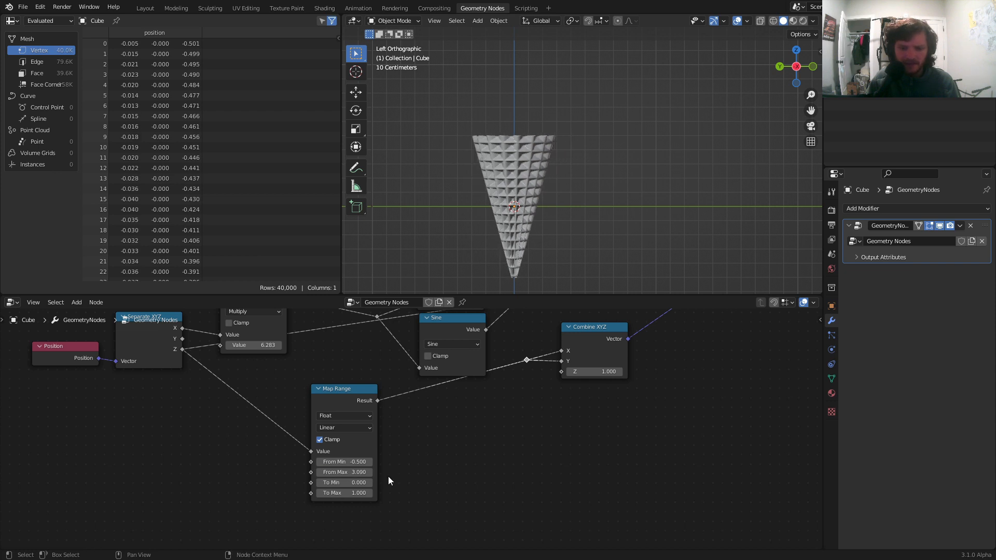
# Restore the Map Range node's From Max to 1.000 and set its To Max to 0.500, undoing an extra trial change.
pyautogui.moveTo(357, 472); pyautogui.dragTo(339, 493)
pyautogui.press('BackSpace')
pyautogui.click(357, 494)
pyautogui.write('0.54')
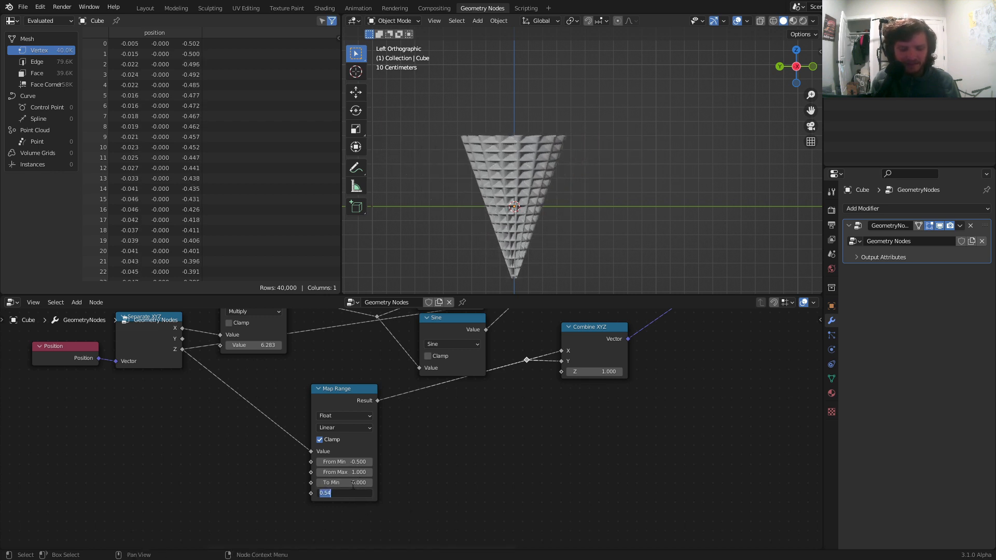
pyautogui.press('Return')
pyautogui.moveTo(531, 150); pyautogui.dragTo(570, 134, button='middle')
pyautogui.moveTo(339, 496)
pyautogui.mouseDown()
pyautogui.moveTo(399, 496)
pyautogui.moveTo(351, 495)
pyautogui.mouseUp()
pyautogui.hotkey('ctrl', 'z')
pyautogui.scroll(4, 513, 169)
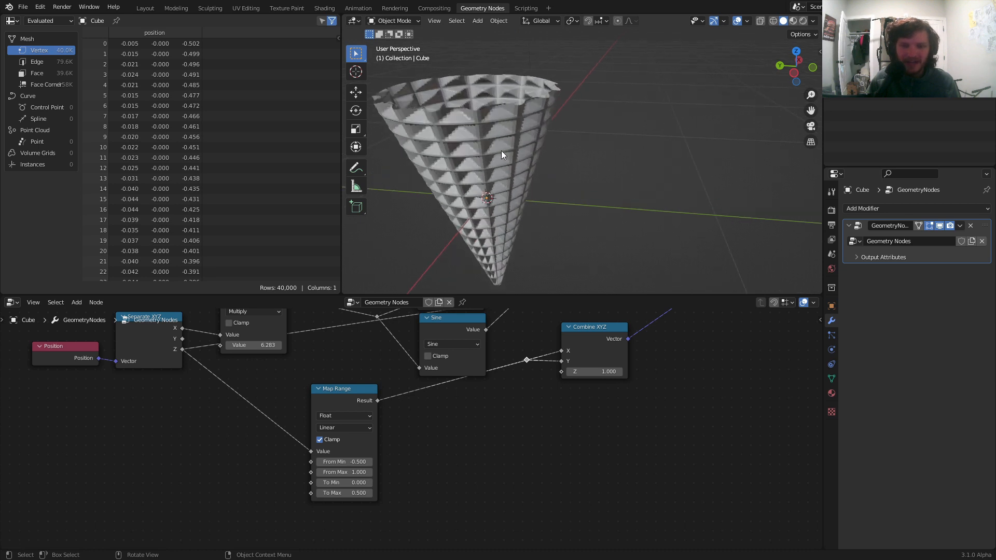
# Add a Set Shade Smooth node between the last Set Position node and the Group Output.
pyautogui.scroll(-8, 518, 382)
pyautogui.moveTo(754, 351); pyautogui.dragTo(410, 429, button='middle')
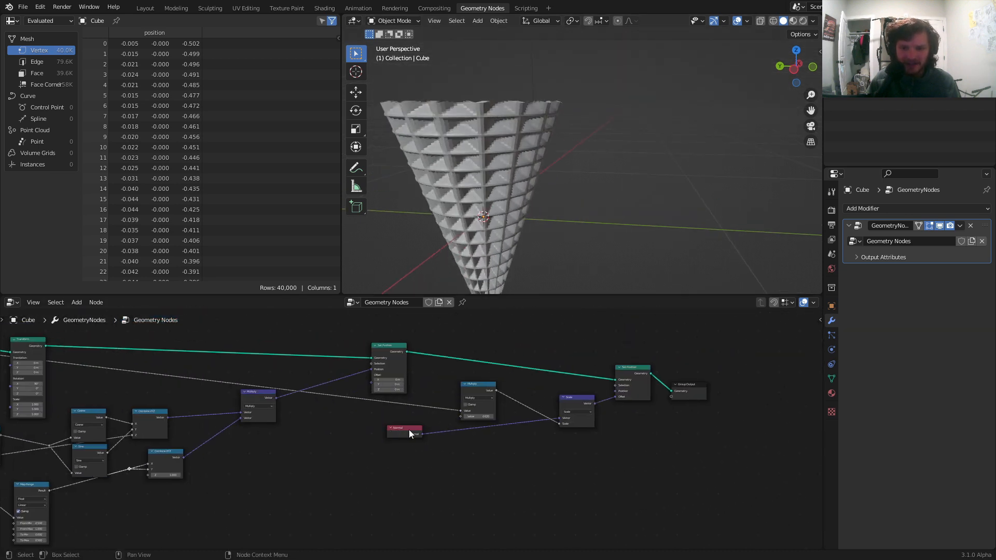
pyautogui.scroll(3, 618, 344)
pyautogui.moveTo(618, 343); pyautogui.dragTo(453, 383, button='middle')
pyautogui.hotkey('shift', 'a')
pyautogui.click(462, 346)
pyautogui.write('shad')
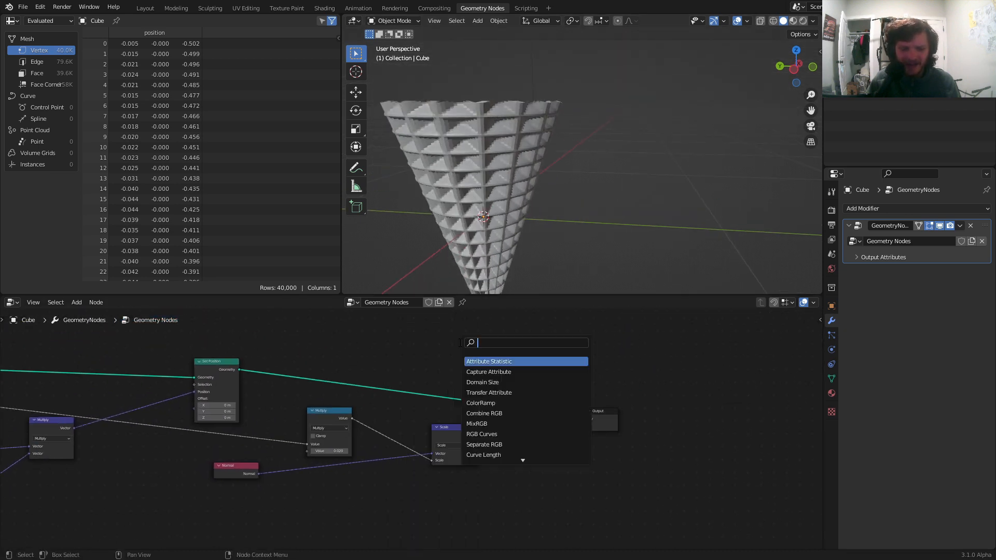
pyautogui.click(490, 372)
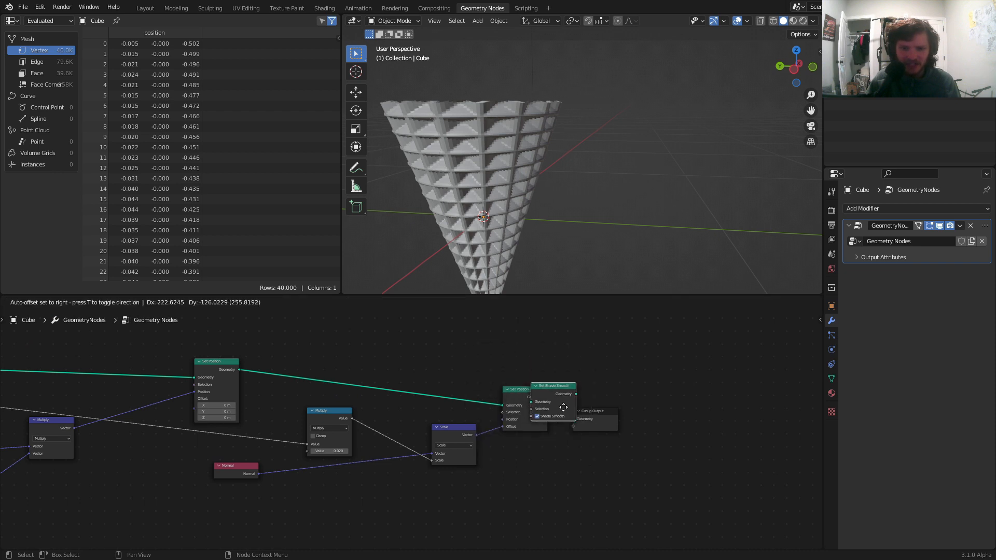
pyautogui.click(592, 399)
pyautogui.moveTo(599, 131); pyautogui.dragTo(544, 131, button='middle')
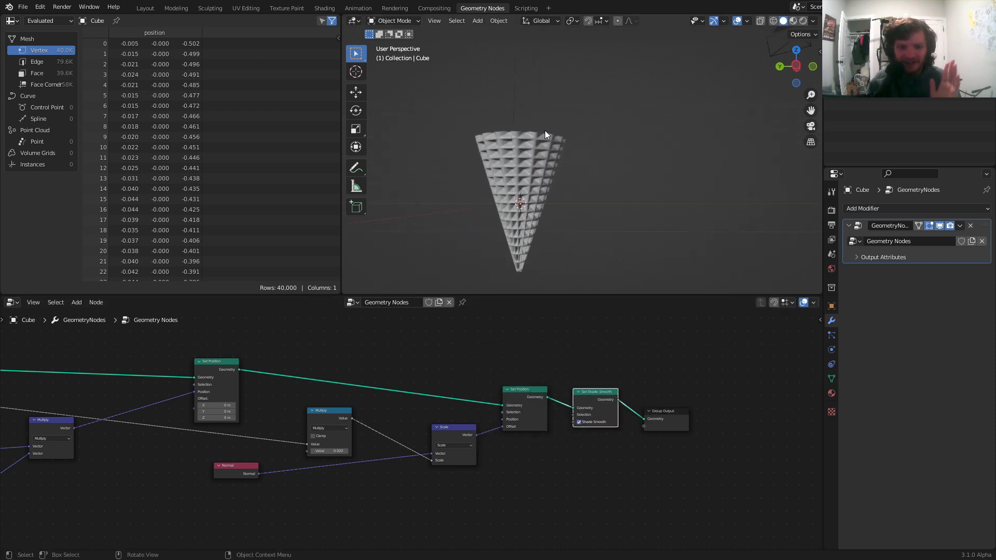
# Preview the outputs of the grid, Transform and first Set Position nodes in turn, ending on the Set Shade Smooth node.
pyautogui.scroll(-6, 380, 397)
pyautogui.press('Home')
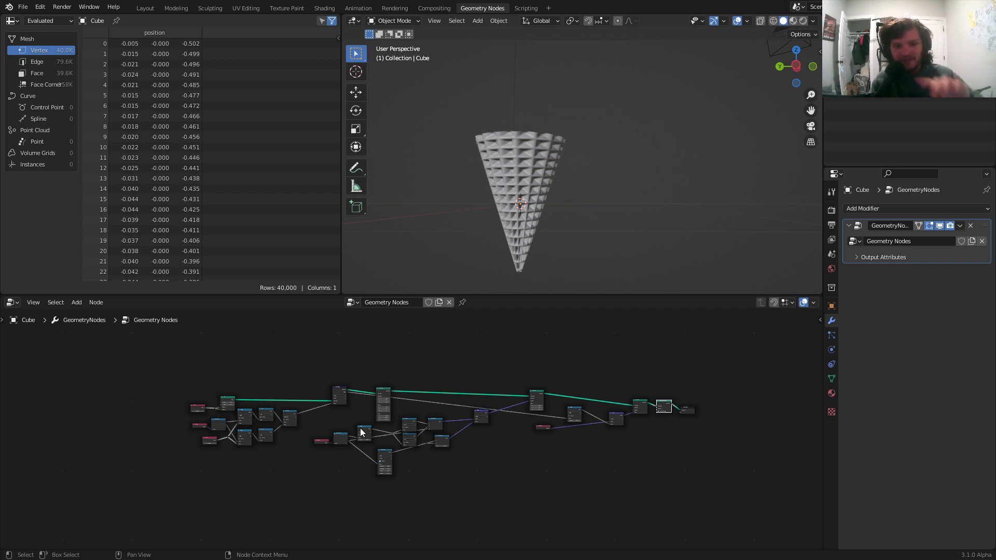
pyautogui.scroll(3, 221, 382)
pyautogui.keyDown('ctrl'); pyautogui.keyDown('shift'); pyautogui.click(103, 378); pyautogui.keyUp('shift'); pyautogui.keyUp('ctrl')
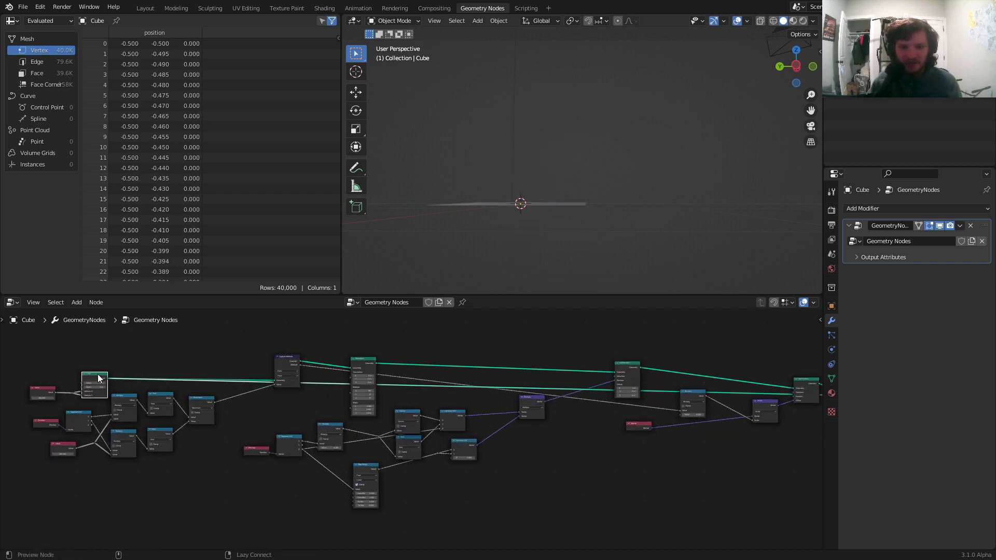
pyautogui.moveTo(647, 174); pyautogui.dragTo(592, 218, button='middle')
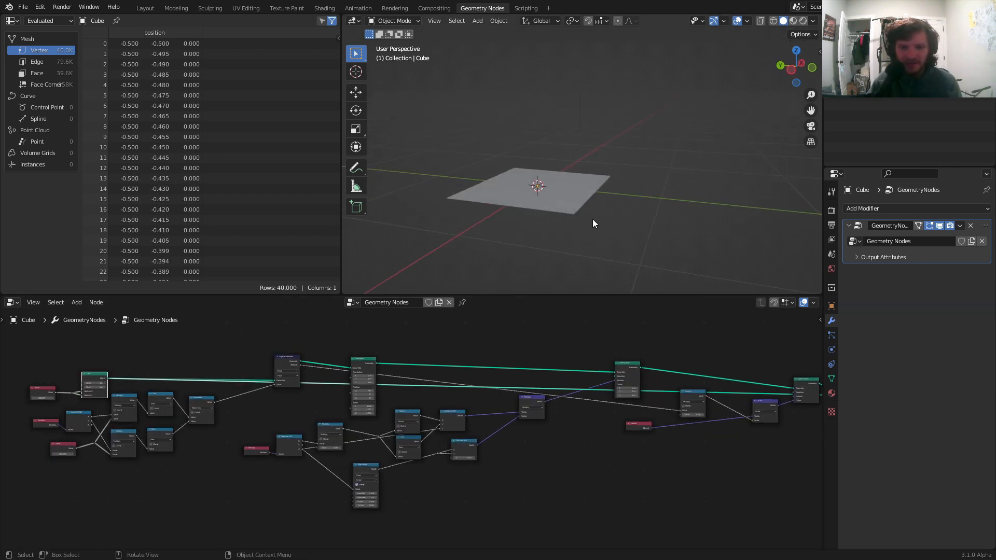
pyautogui.keyDown('ctrl'); pyautogui.keyDown('shift'); pyautogui.click(367, 364); pyautogui.keyUp('shift'); pyautogui.keyUp('ctrl')
pyautogui.moveTo(540, 348); pyautogui.dragTo(433, 350, button='middle')
pyautogui.keyDown('ctrl'); pyautogui.keyDown('shift'); pyautogui.click(516, 368); pyautogui.keyUp('shift'); pyautogui.keyUp('ctrl')
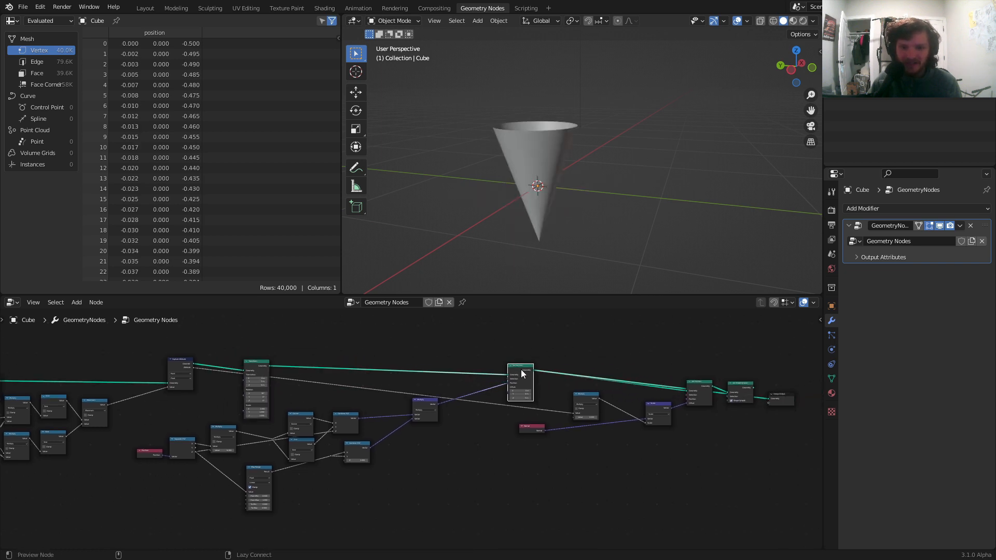
pyautogui.keyDown('ctrl'); pyautogui.keyDown('shift'); pyautogui.click(743, 384); pyautogui.keyUp('shift'); pyautogui.keyUp('ctrl')
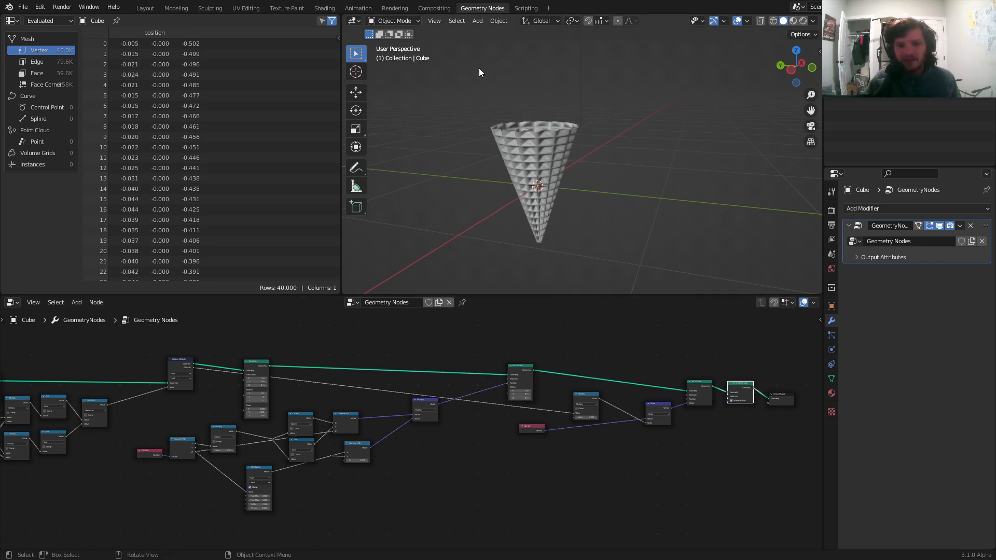
# Try different range values on the Map Range node with the cone in side view, and undo them.
pyautogui.scroll(3, 548, 169)
pyautogui.moveTo(548, 169)
pyautogui.mouseDown(button='middle')
pyautogui.moveTo(549, 145)
pyautogui.moveTo(553, 157)
pyautogui.mouseUp(button='middle')
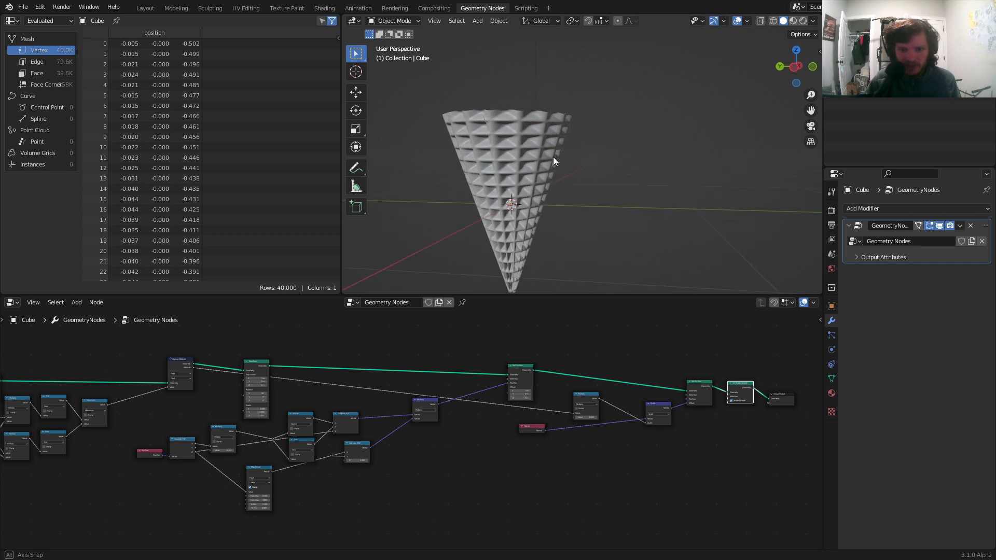
pyautogui.click(797, 67)
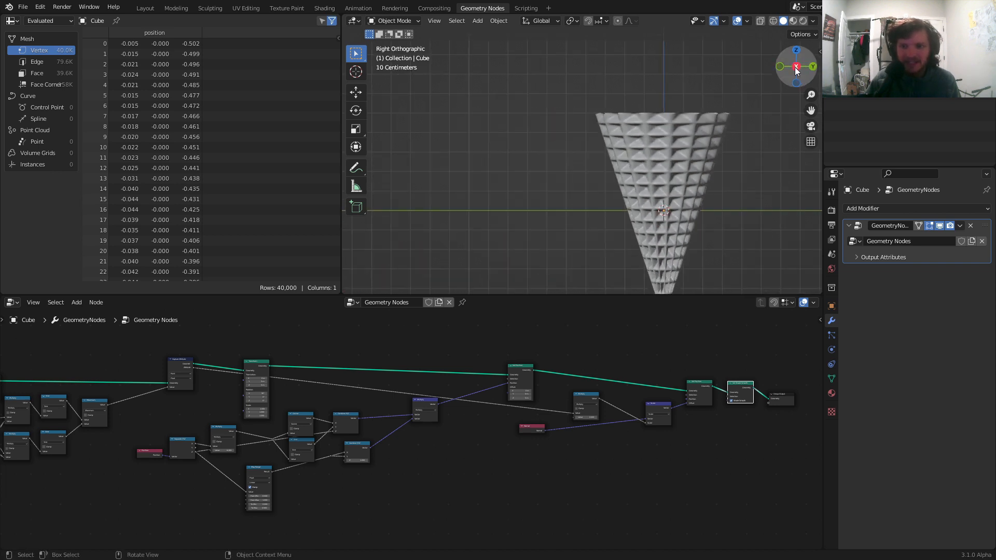
pyautogui.click(795, 68)
pyautogui.keyDown('shift'); pyautogui.moveTo(581, 154); pyautogui.dragTo(648, 84, button='middle'); pyautogui.keyUp('shift')
pyautogui.moveTo(364, 461); pyautogui.dragTo(500, 401, button='middle')
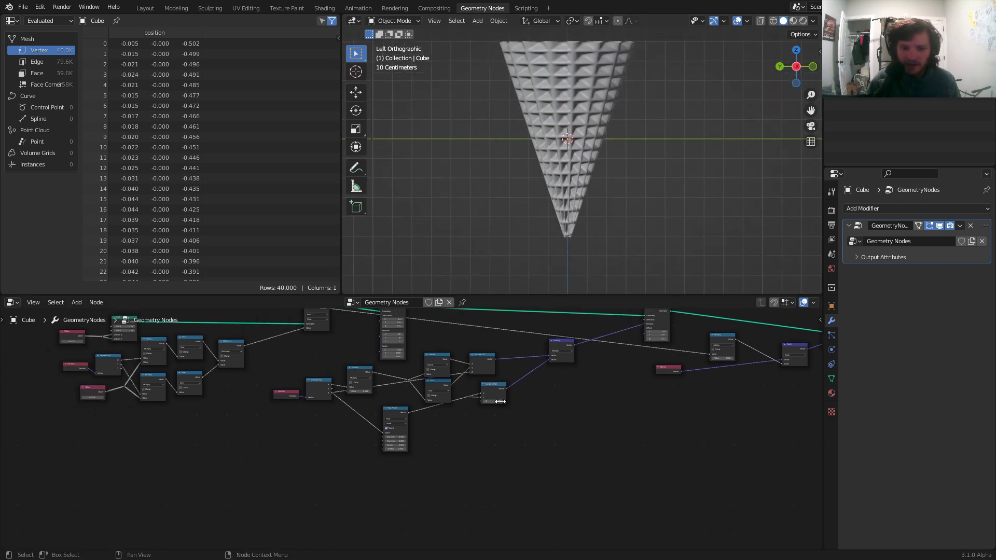
pyautogui.scroll(5, 419, 428)
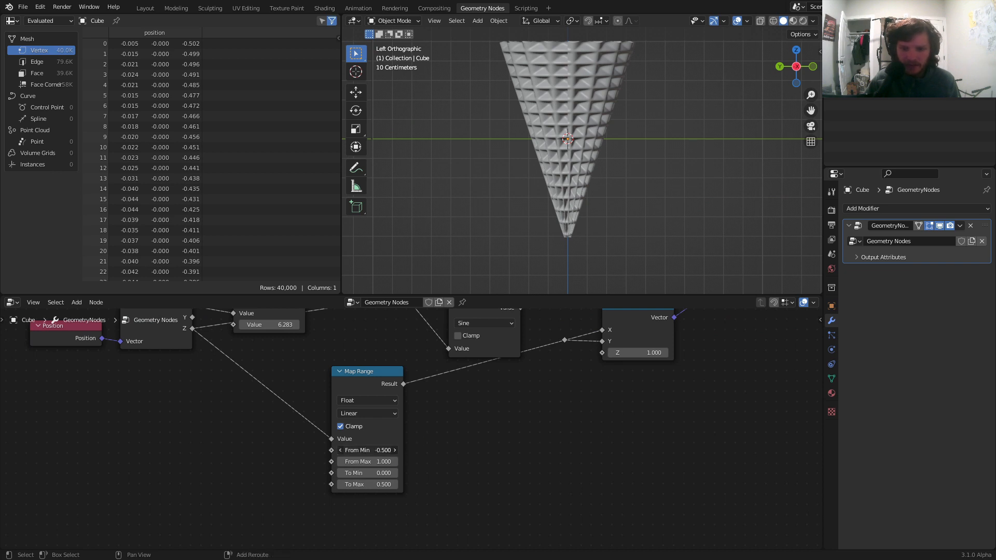
pyautogui.moveTo(367, 450); pyautogui.dragTo(368, 473)
pyautogui.hotkey('ctrl', 'z')
pyautogui.hotkey('ctrl', 'z')
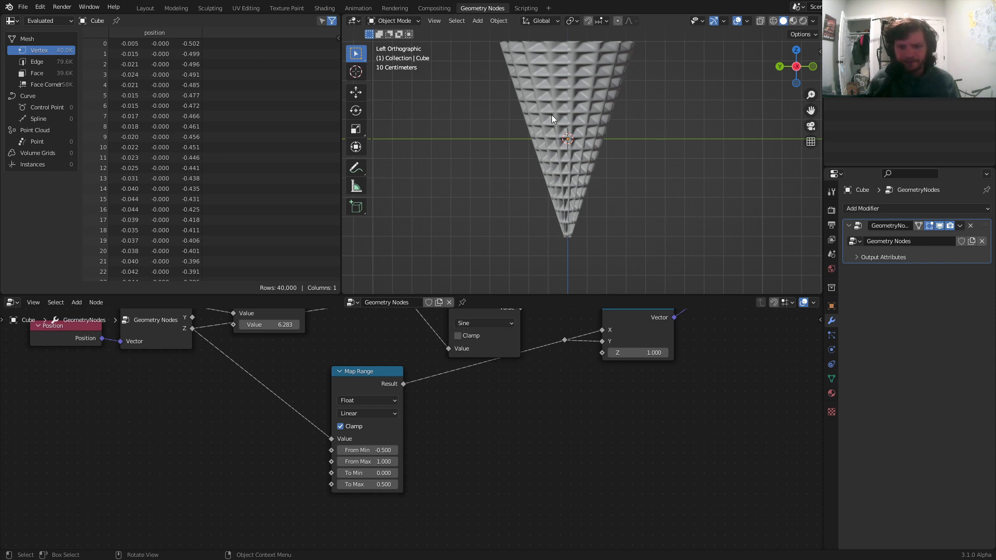
# Try a different number in the Value node feeding the two waffle-pattern Multiply nodes, and undo it.
pyautogui.scroll(-1, 552, 114)
pyautogui.moveTo(190, 375); pyautogui.dragTo(365, 497, button='middle')
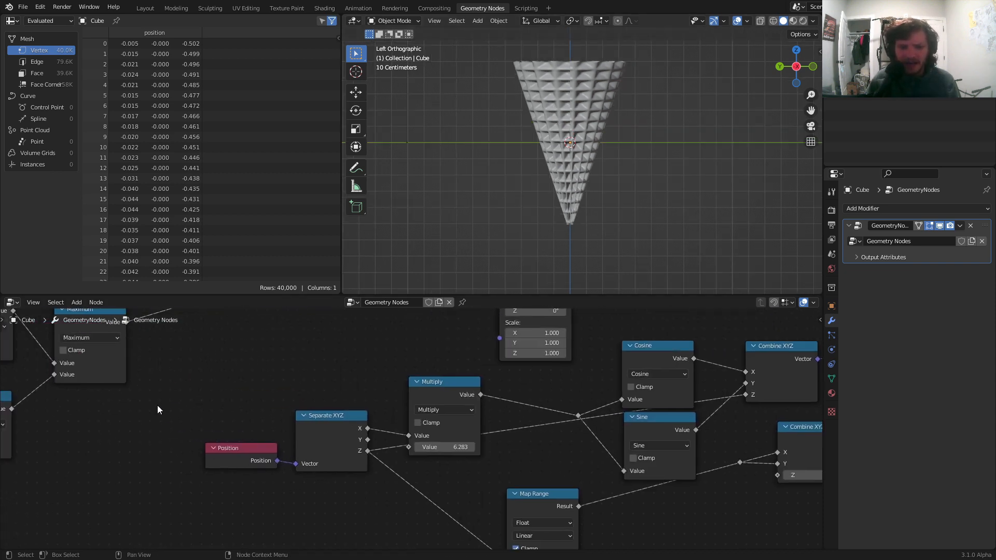
pyautogui.moveTo(158, 407); pyautogui.dragTo(456, 416, button='middle')
pyautogui.scroll(-4, 258, 422)
pyautogui.moveTo(275, 413); pyautogui.dragTo(518, 398, button='middle')
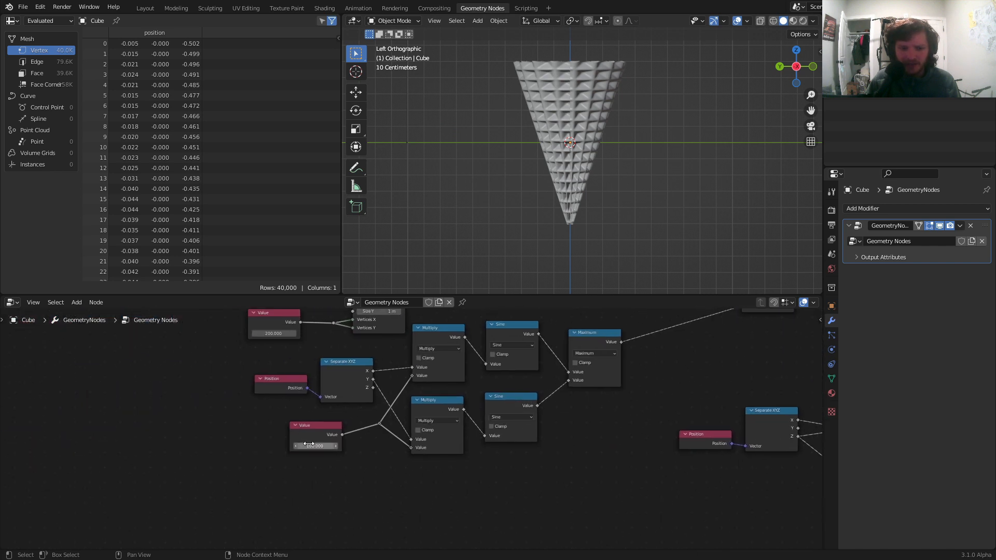
pyautogui.moveTo(309, 445); pyautogui.dragTo(332, 444)
pyautogui.hotkey('ctrl', 'z')
# Move the waffle pattern's Position node away from its Separate XYZ node to make room between them.
pyautogui.scroll(3, 307, 434)
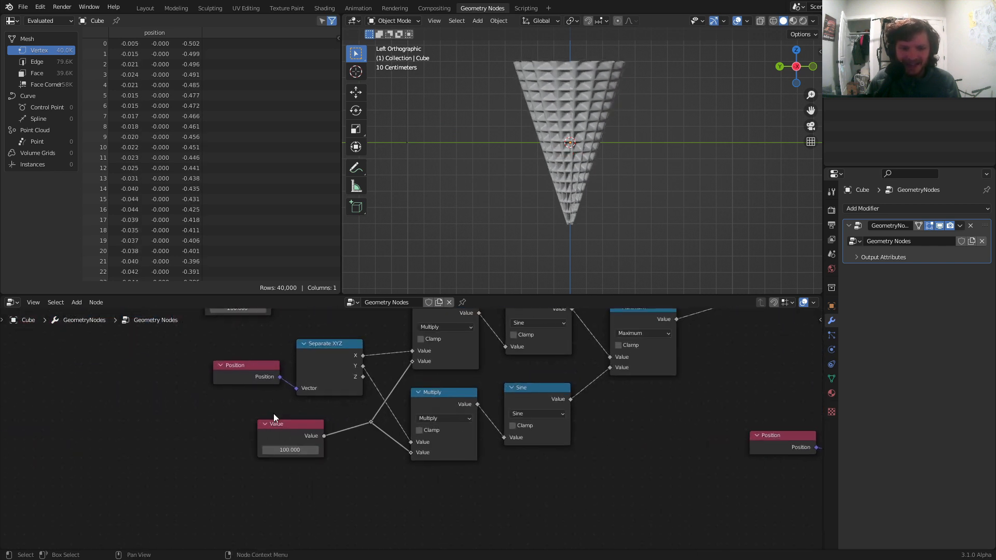
pyautogui.moveTo(244, 372); pyautogui.dragTo(42, 358)
pyautogui.moveTo(177, 354); pyautogui.dragTo(376, 394, button='middle')
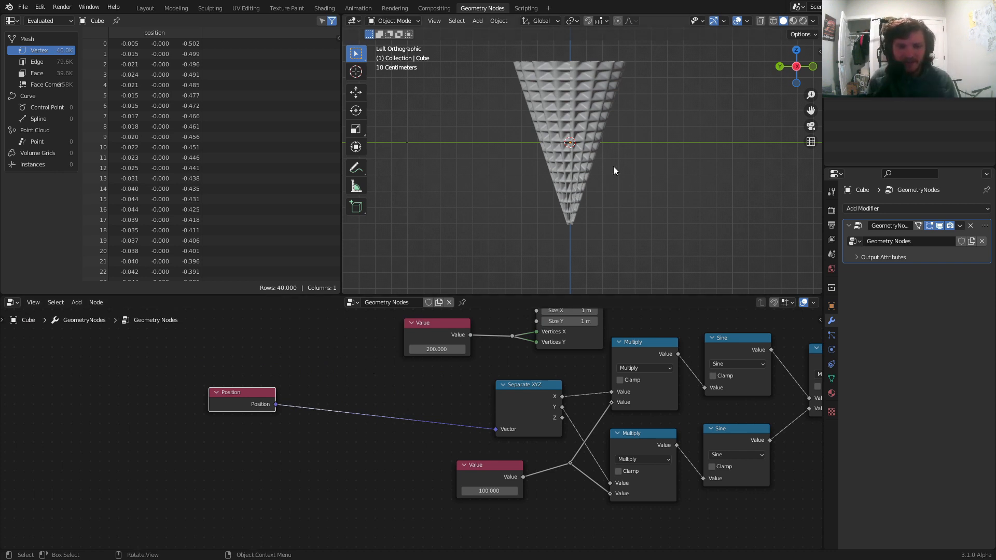
pyautogui.scroll(3, 331, 371)
# Try inserting a Rotate Instances node between the Position and Separate XYZ nodes, and undo it.
pyautogui.hotkey('shift', 'a')
pyautogui.click(298, 342)
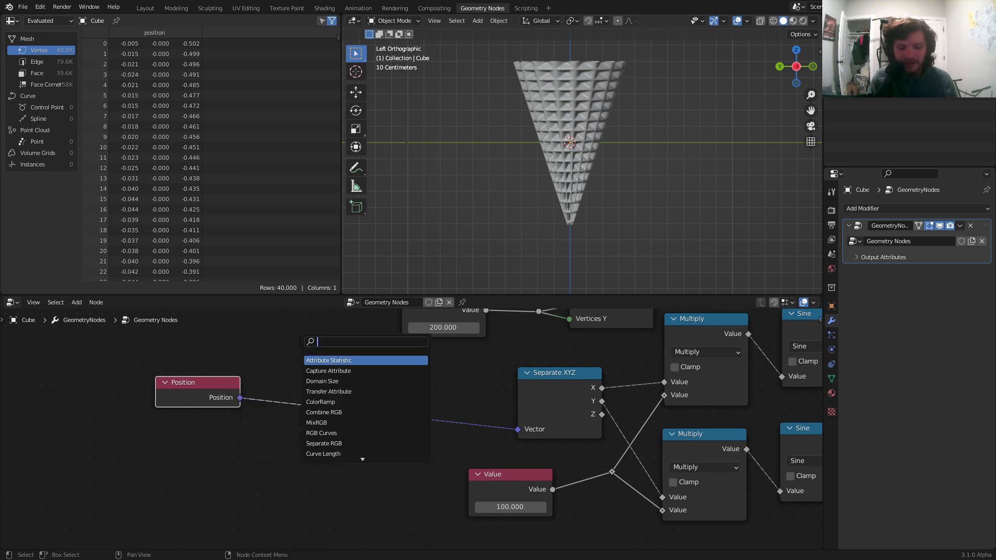
pyautogui.write('rotat')
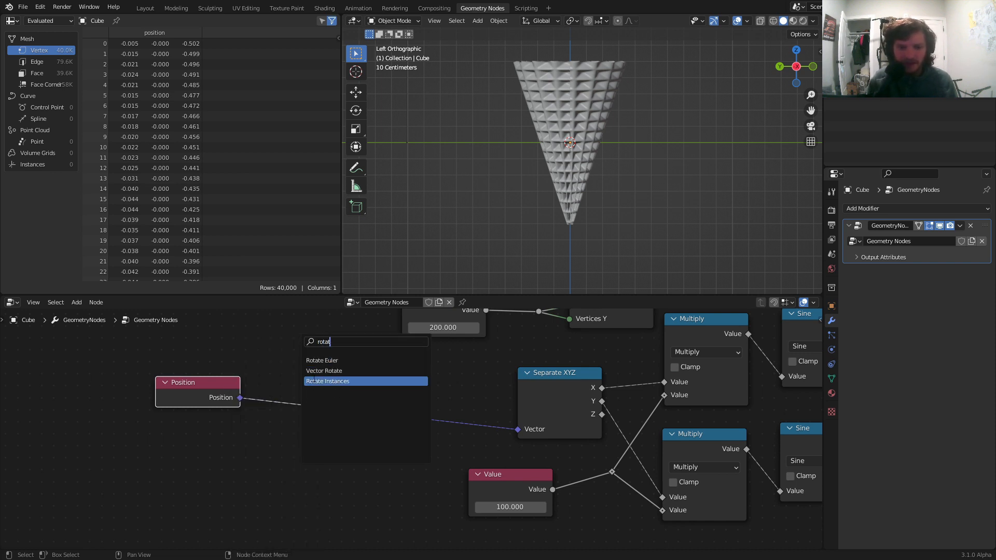
pyautogui.click(314, 381)
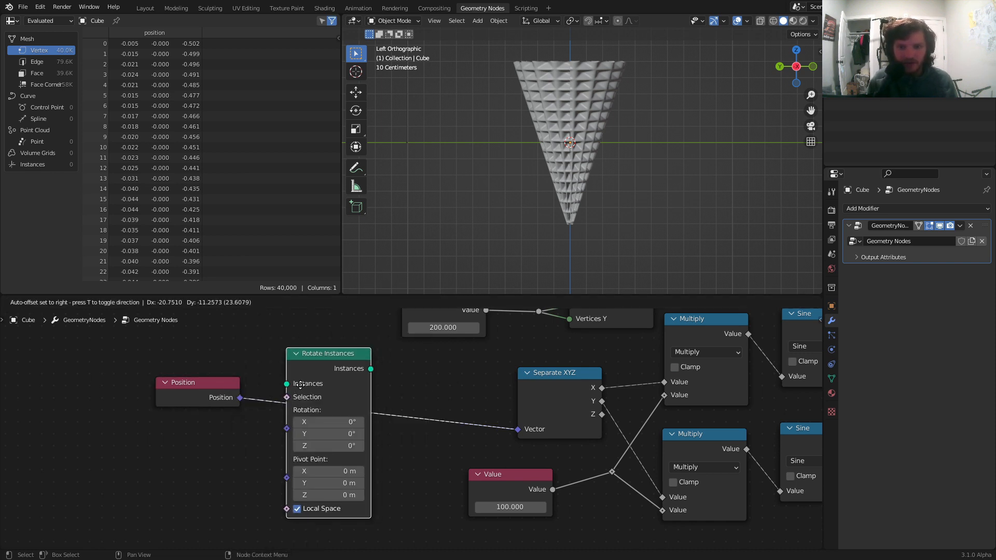
pyautogui.click(298, 382)
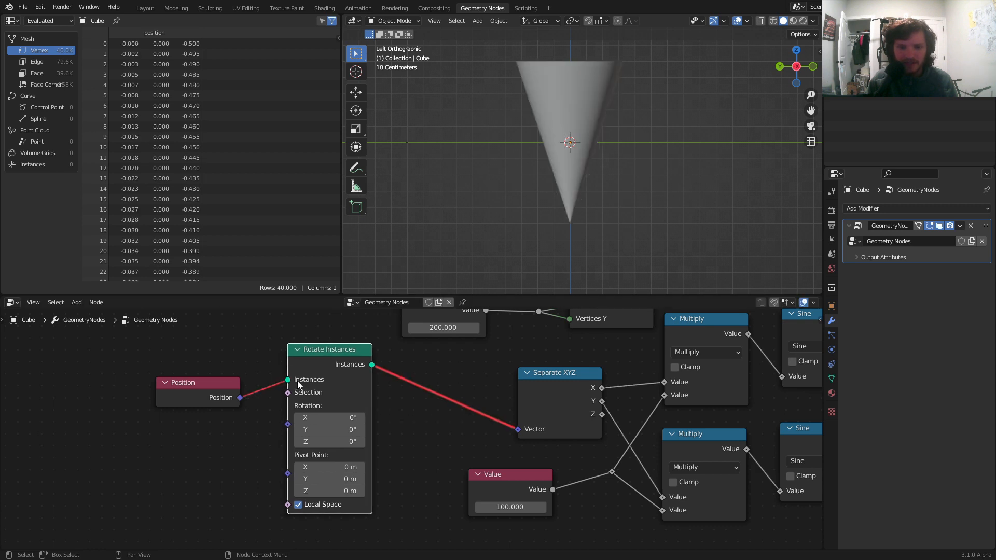
pyautogui.hotkey('ctrl', 'z')
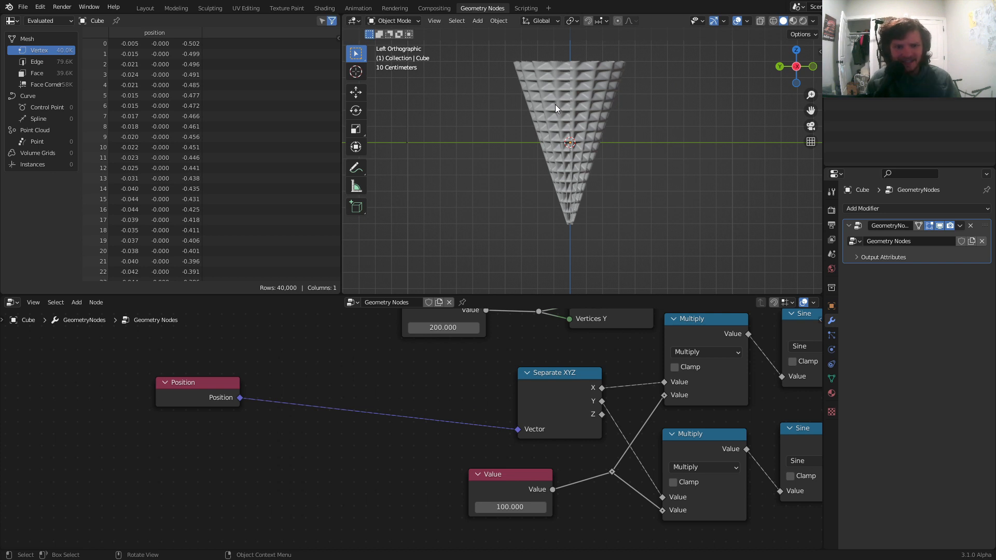
# Insert a Vector Rotate node between the waffle pattern's Position and Separate XYZ nodes and set its angle to 45°.
pyautogui.hotkey('shift', 'a')
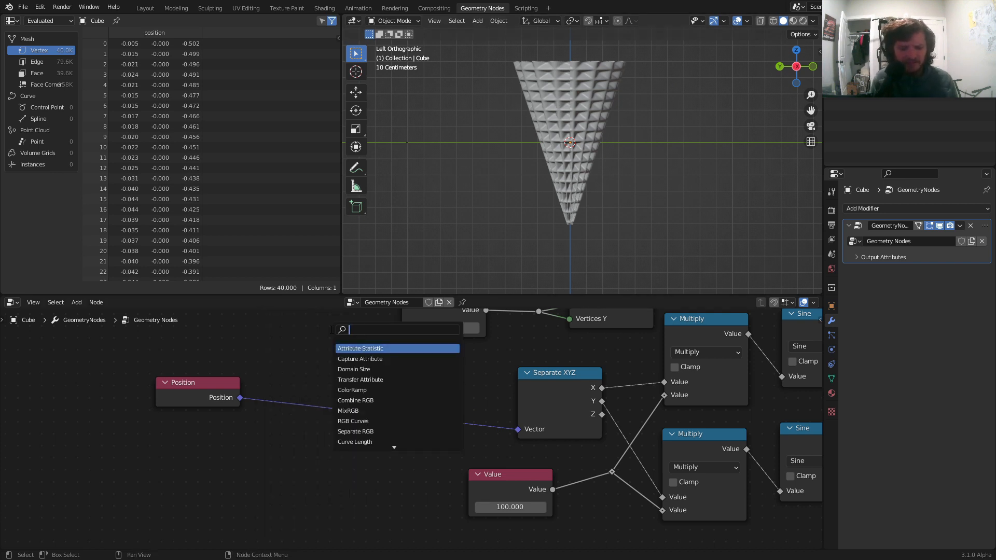
pyautogui.write('rotat')
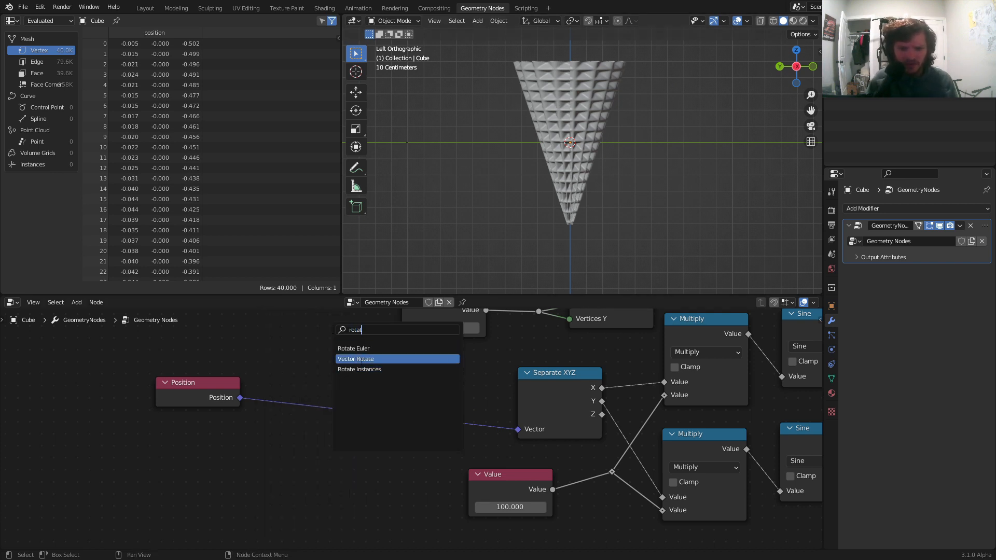
pyautogui.click(356, 358)
pyautogui.click(317, 366)
pyautogui.moveTo(332, 507); pyautogui.dragTo(371, 507)
pyautogui.doubleClick(332, 507)
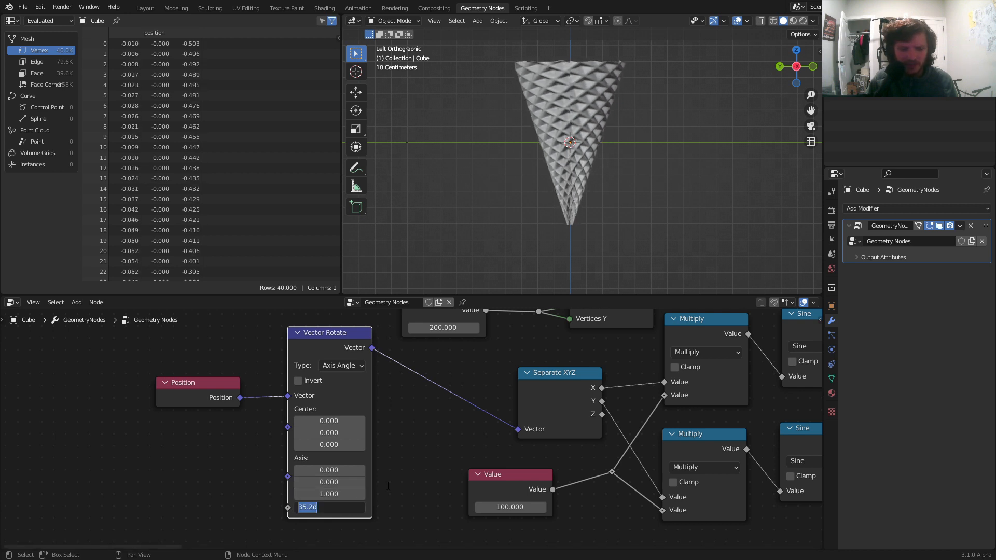
pyautogui.write('45')
pyautogui.press('Return')
# Raise the value of the Multiply node feeding the Cosine and Sine nodes to 6.623 so the cone's seam overlaps.
pyautogui.moveTo(599, 60); pyautogui.dragTo(459, 117, button='middle')
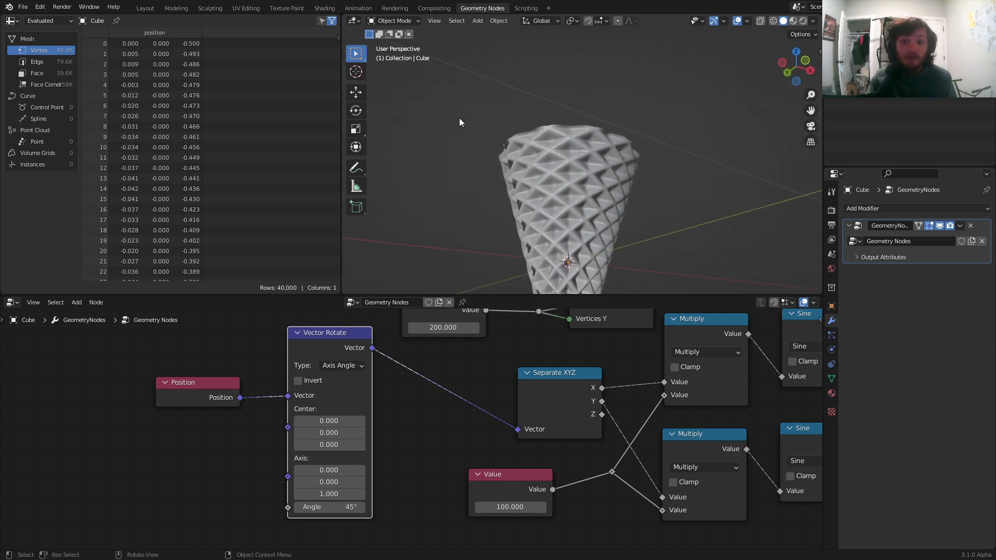
pyautogui.moveTo(459, 117); pyautogui.dragTo(529, 146, button='middle')
pyautogui.scroll(8, 576, 164)
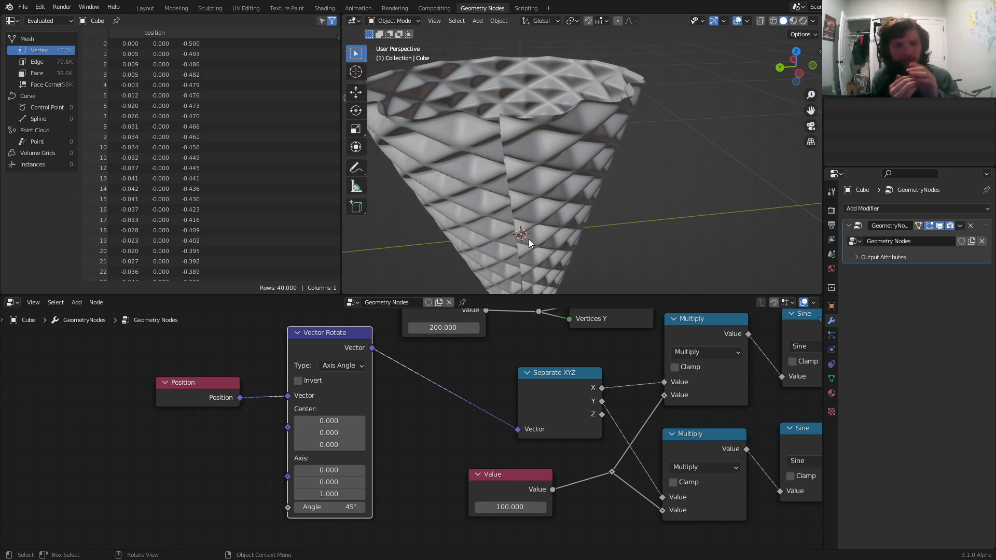
pyautogui.scroll(-6, 540, 402)
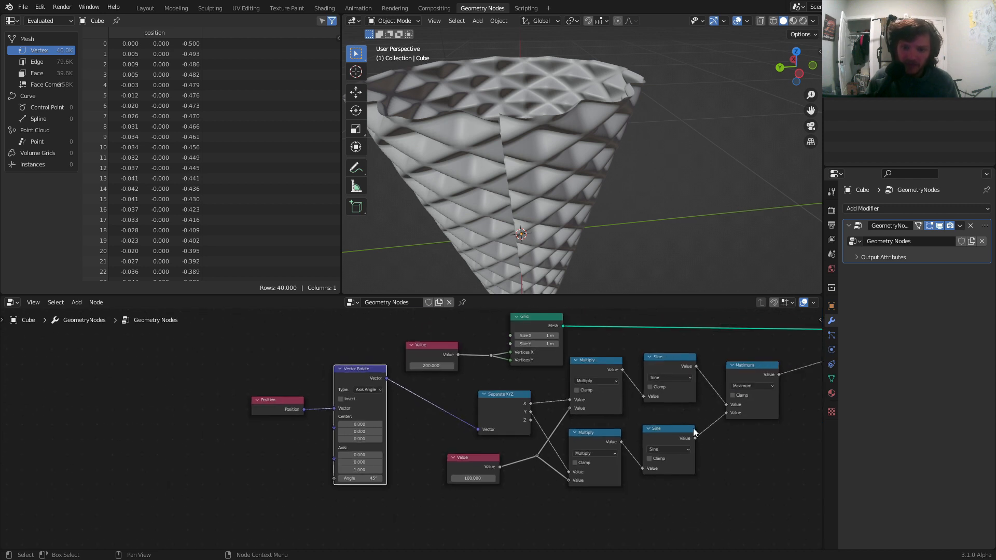
pyautogui.moveTo(782, 404); pyautogui.dragTo(368, 498, button='middle')
pyautogui.scroll(-5, 446, 467)
pyautogui.moveTo(539, 431); pyautogui.dragTo(404, 355, button='middle')
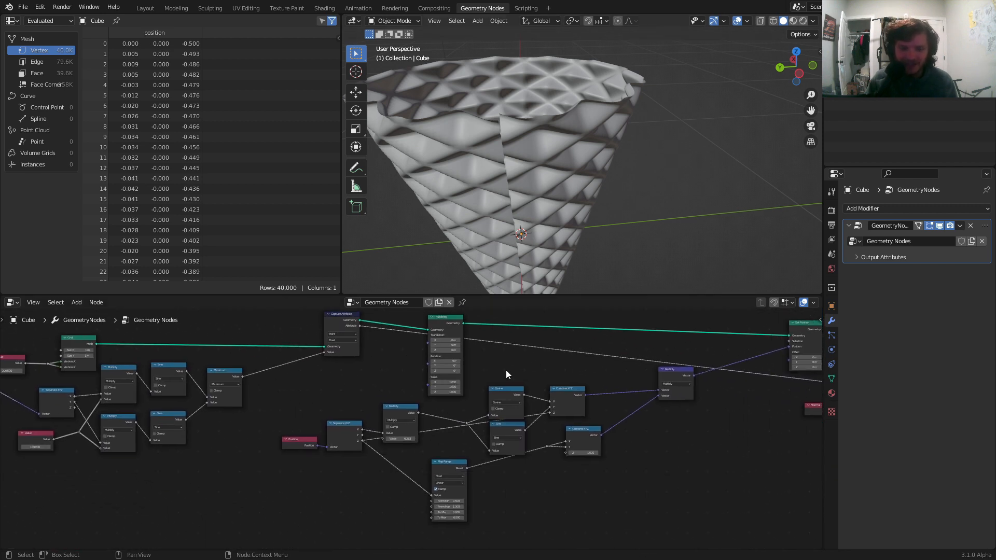
pyautogui.scroll(3, 412, 428)
pyautogui.moveTo(537, 135); pyautogui.dragTo(519, 148, button='middle')
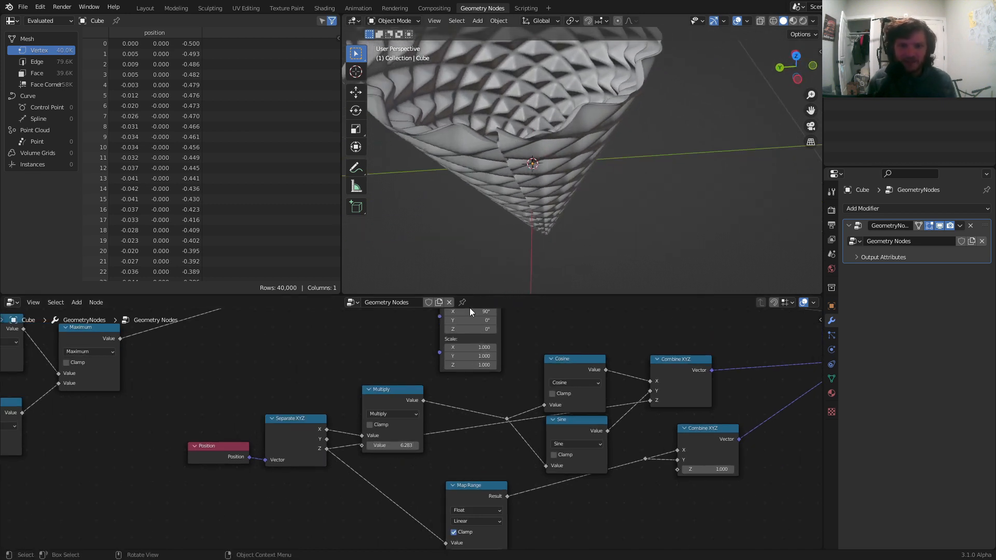
pyautogui.moveTo(393, 445)
pyautogui.mouseDown()
pyautogui.moveTo(410, 445)
pyautogui.moveTo(396, 441)
pyautogui.mouseUp()
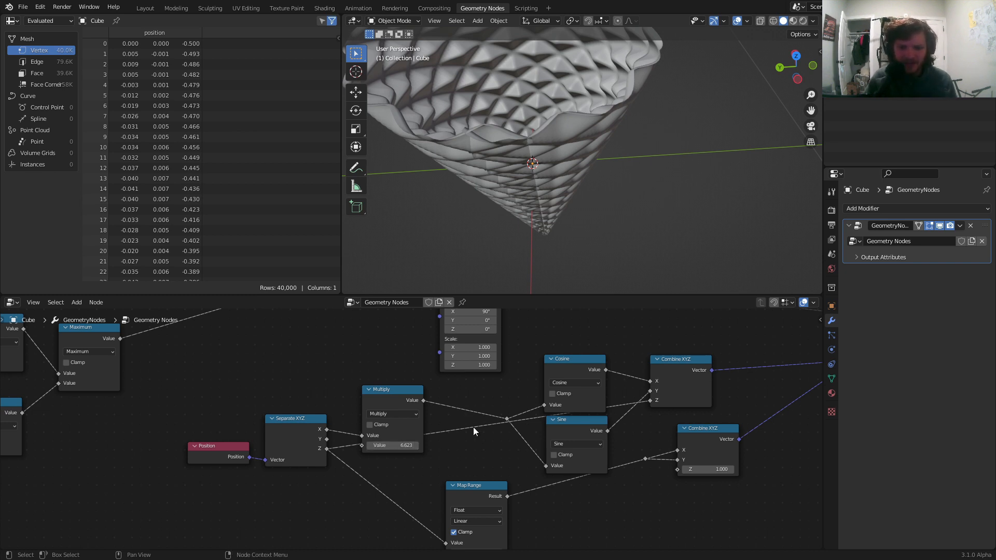
pyautogui.scroll(-5, 543, 157)
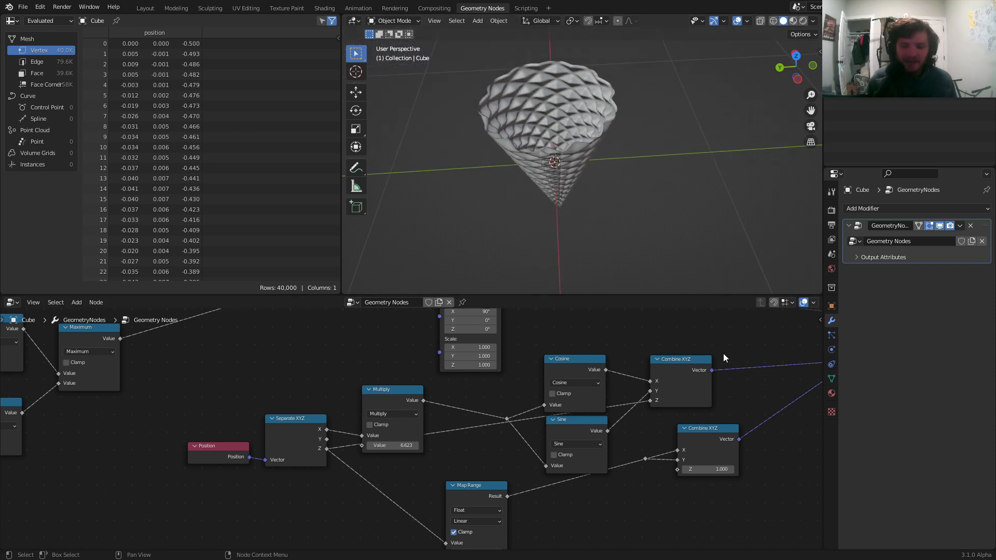
# Duplicate the Sine node onto the link between Map Range and the lower Combine XYZ, and change its operation to Multiply.
pyautogui.moveTo(662, 483); pyautogui.dragTo(638, 457)
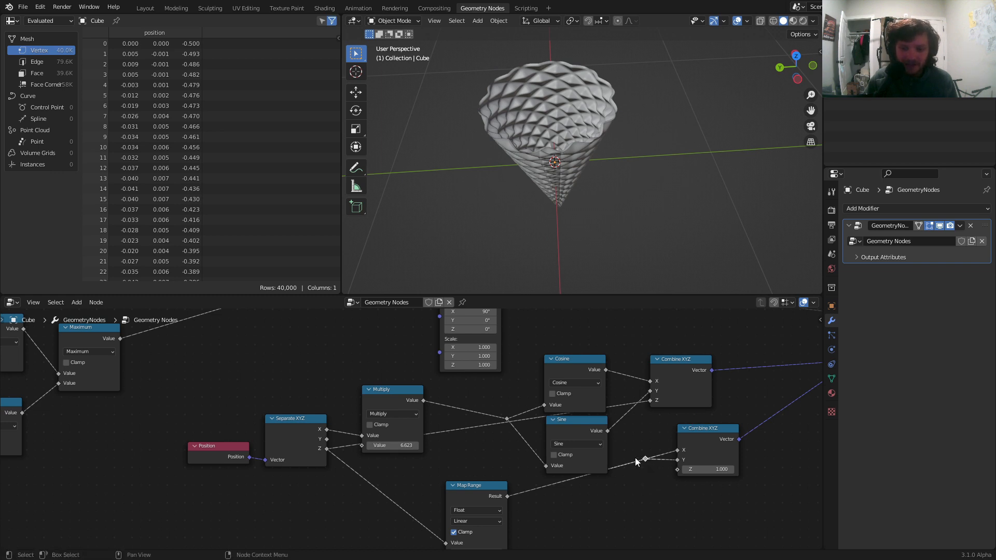
pyautogui.press('g')
pyautogui.click(635, 470)
pyautogui.moveTo(561, 495); pyautogui.dragTo(559, 469, button='middle')
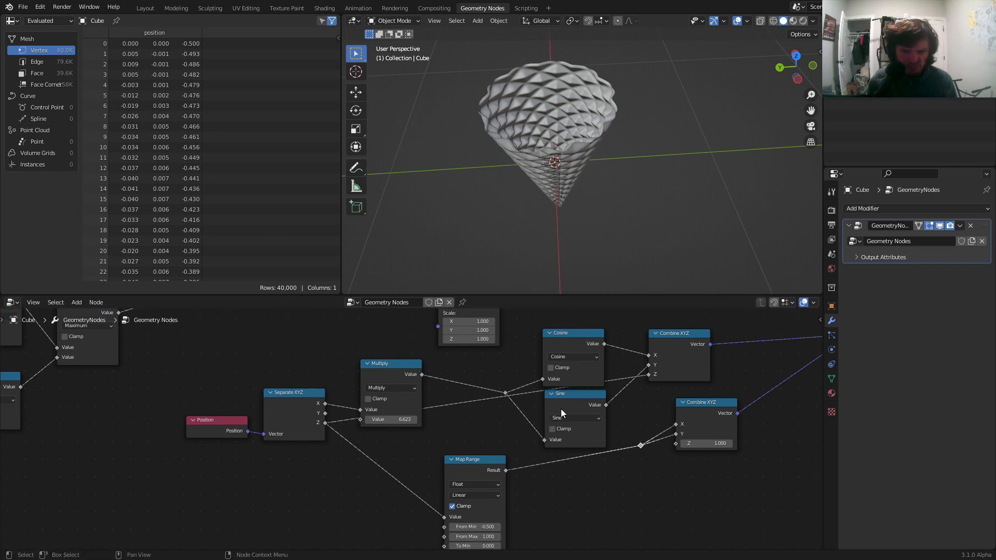
pyautogui.click(562, 409)
pyautogui.hotkey('shift', 'd')
pyautogui.click(559, 468)
pyautogui.press('m')
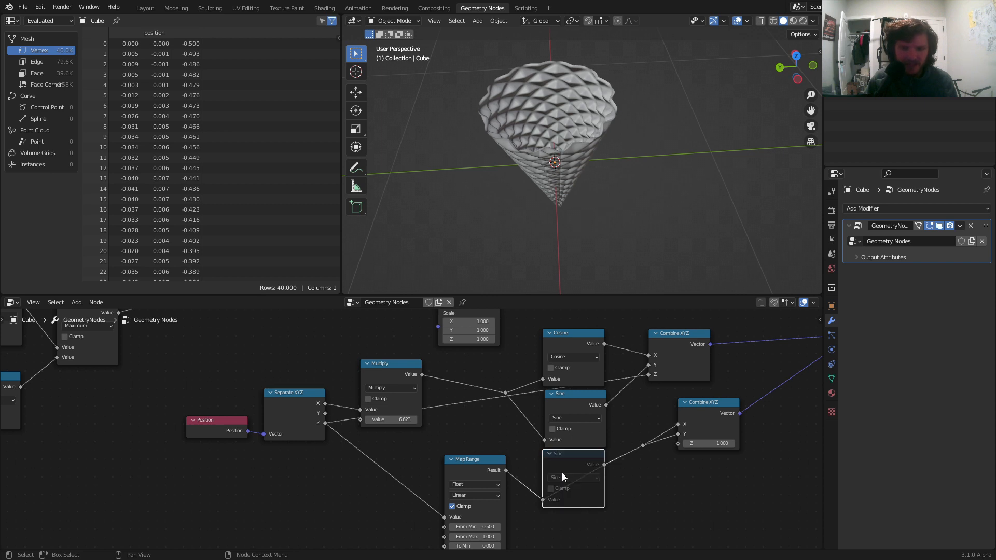
pyautogui.press('m')
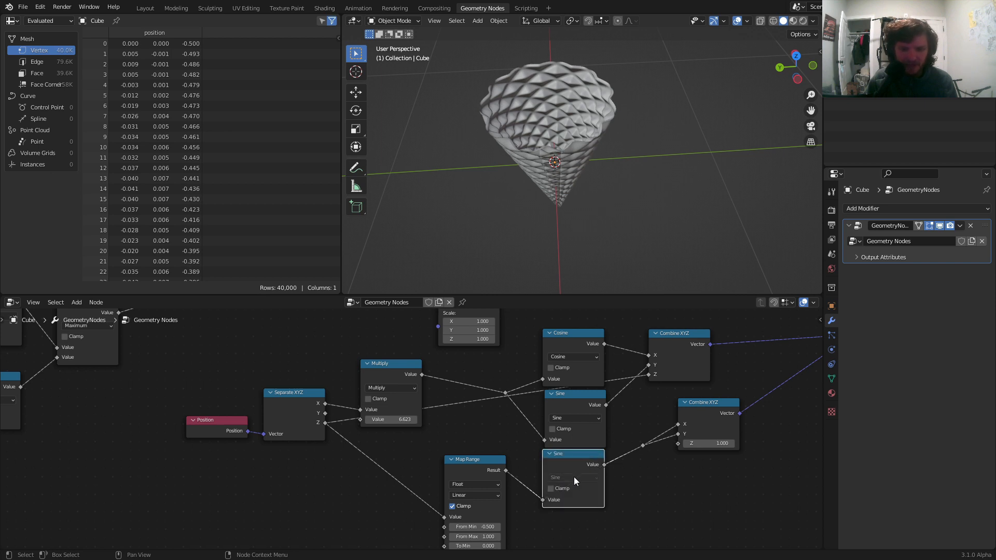
pyautogui.click(573, 477)
pyautogui.press('m')
pyautogui.moveTo(582, 508); pyautogui.dragTo(526, 509)
# Collapse the existing Map Range node and move it just below the Separate XYZ node.
pyautogui.moveTo(484, 477); pyautogui.dragTo(460, 482)
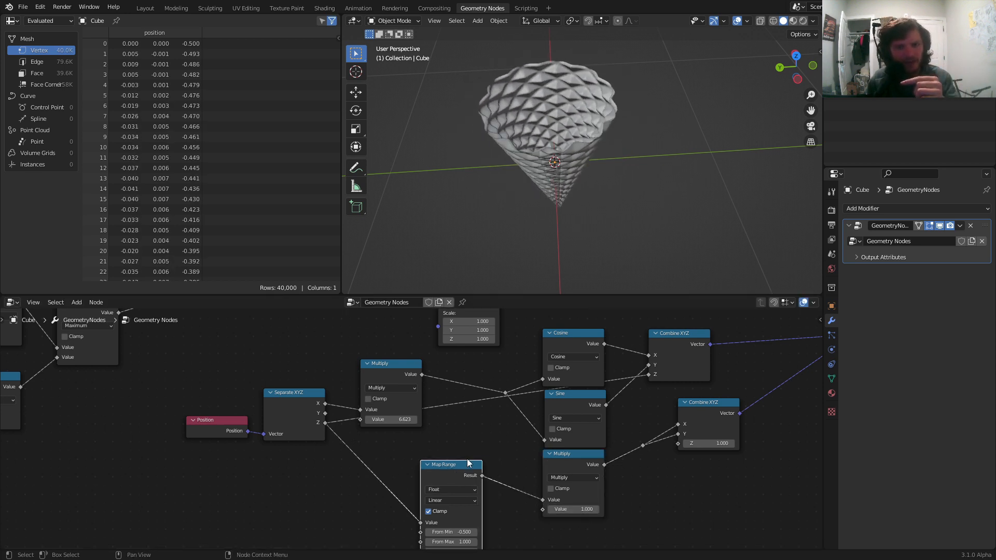
pyautogui.moveTo(365, 384); pyautogui.dragTo(363, 374, button='middle')
pyautogui.scroll(2, 317, 385)
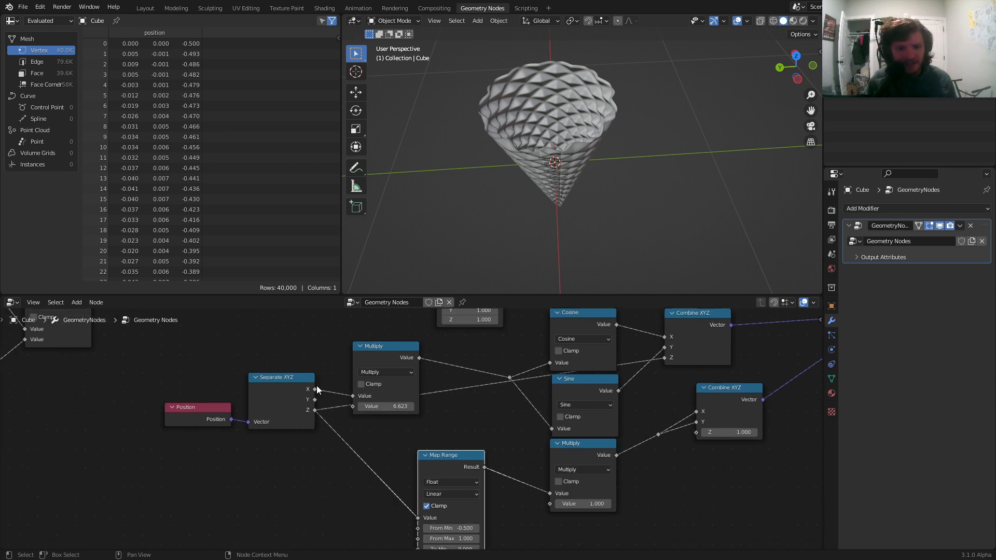
pyautogui.click(425, 460)
pyautogui.moveTo(439, 459); pyautogui.dragTo(324, 473)
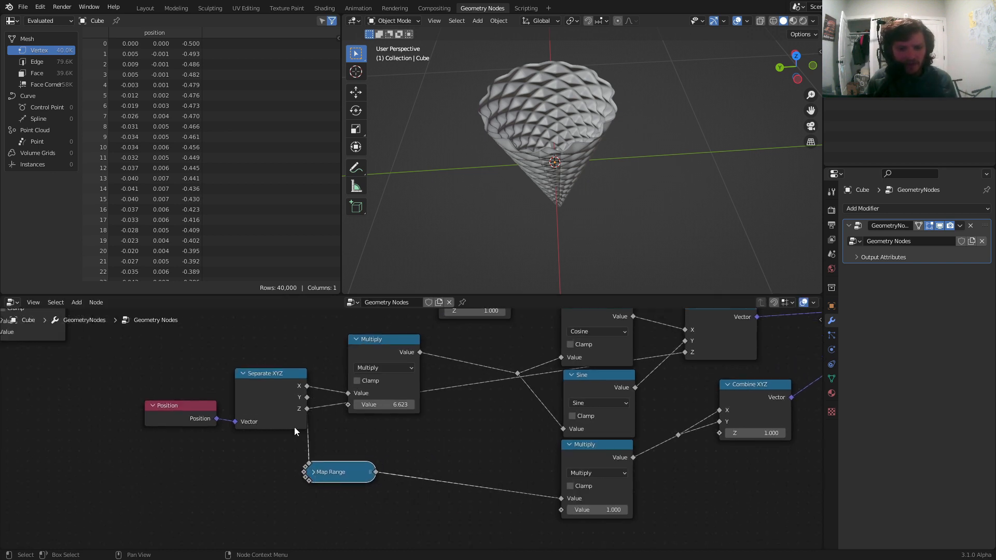
# Link Separate XYZ's X output to the new Multiply node's second value and insert a Map Range node on that link.
pyautogui.moveTo(307, 387); pyautogui.dragTo(561, 510)
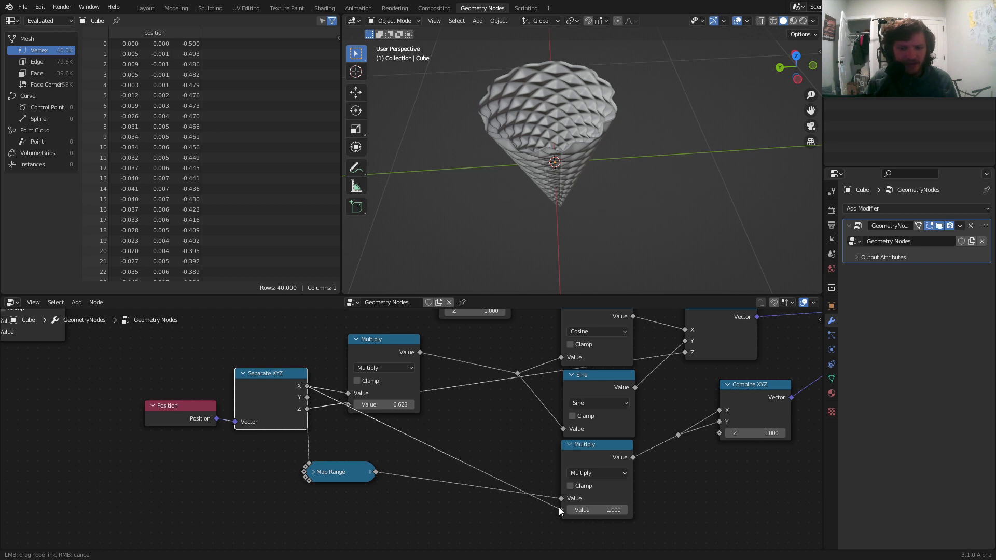
pyautogui.moveTo(501, 473); pyautogui.dragTo(509, 443, button='middle')
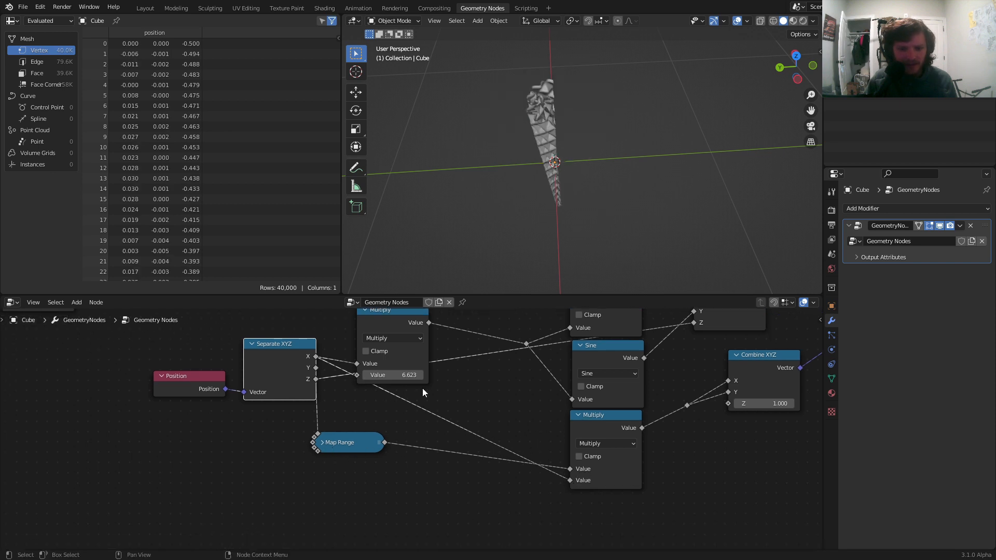
pyautogui.hotkey('shift', 'a')
pyautogui.click(437, 346)
pyautogui.write('rang')
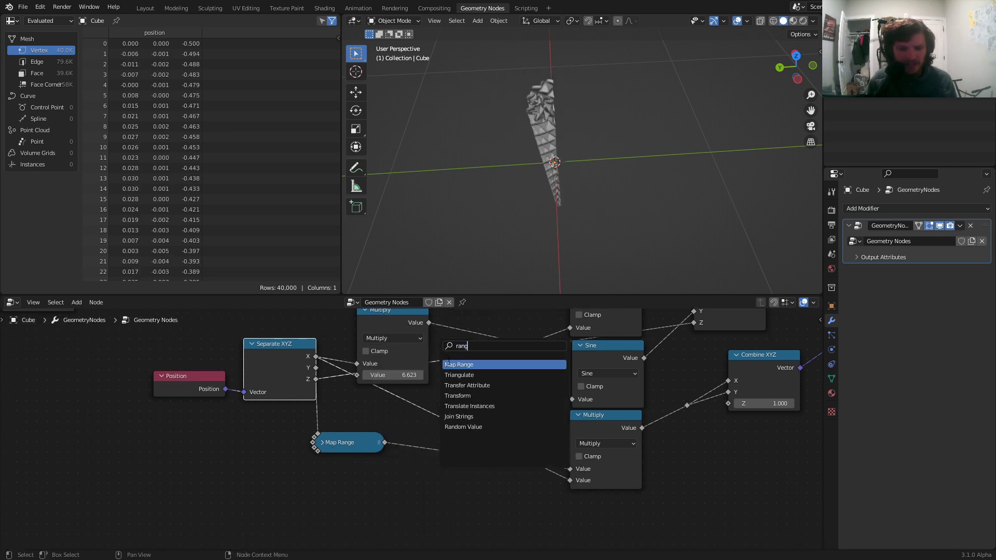
pyautogui.click(453, 364)
pyautogui.click(477, 474)
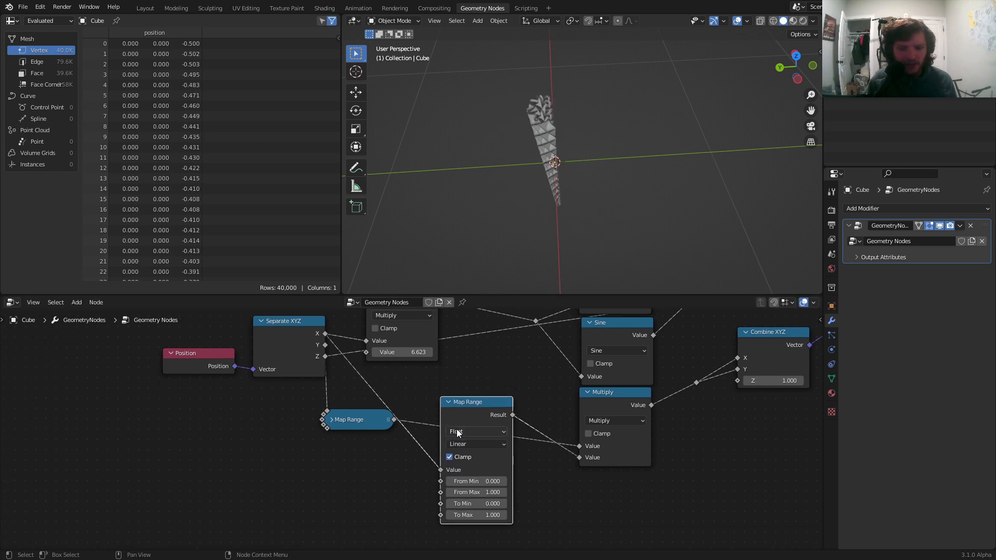
# Try a From Min of -1 on the newly inserted Map Range node.
pyautogui.click(493, 481)
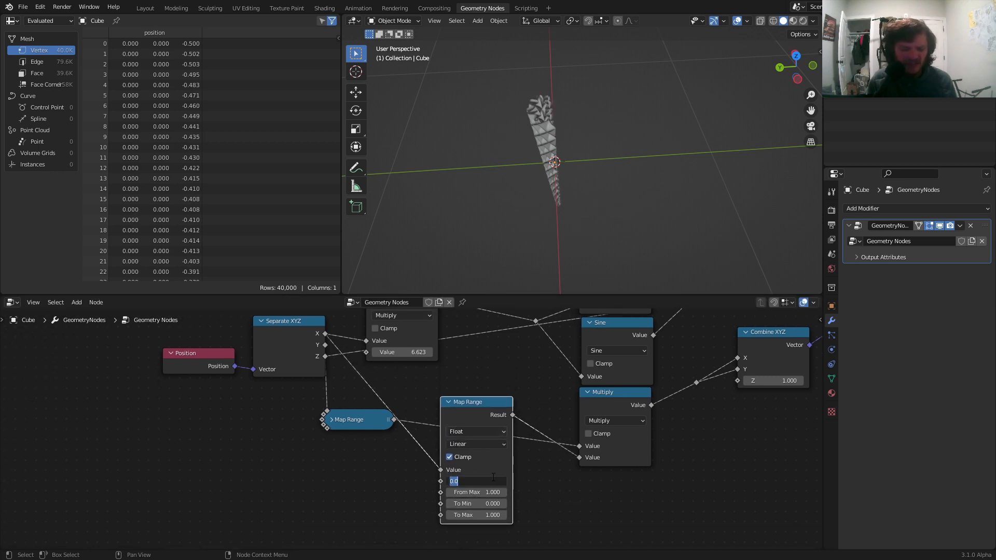
pyautogui.write('-1')
pyautogui.press('Tab')
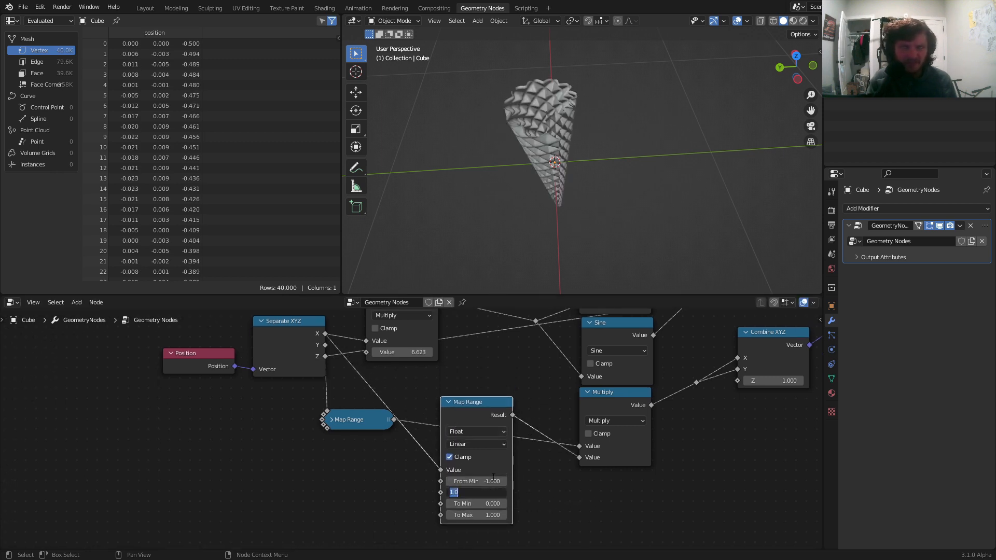
pyautogui.press('Return')
# Set the new Map Range node's From Min to -0.5 and From Max to 0.5.
pyautogui.click(492, 478)
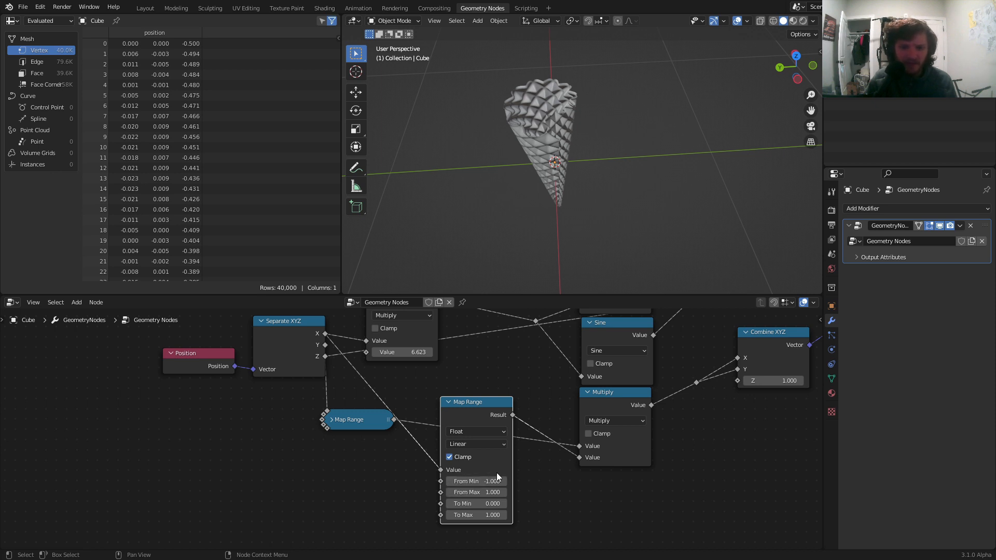
pyautogui.write('-0.5')
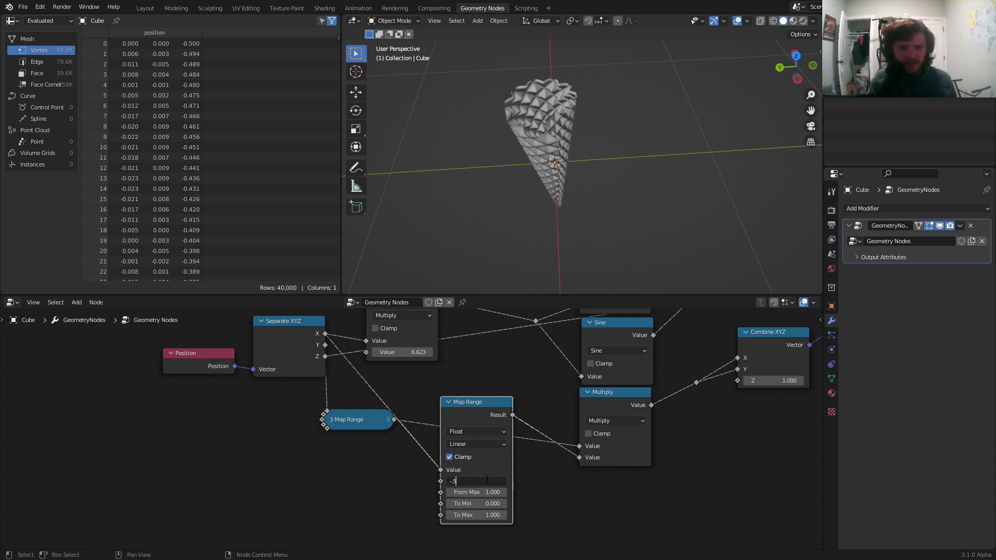
pyautogui.press('Tab')
pyautogui.write('.5')
pyautogui.press('Return')
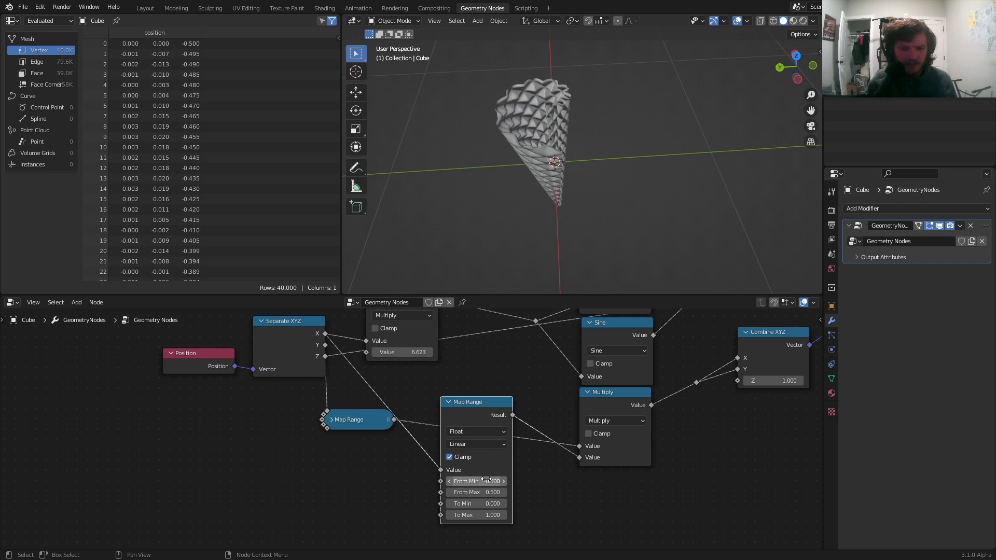
# Try To Min values of 0.64 and 1 on the new Map Range node.
pyautogui.moveTo(490, 503)
pyautogui.mouseDown()
pyautogui.moveTo(555, 504)
pyautogui.moveTo(494, 502)
pyautogui.mouseUp()
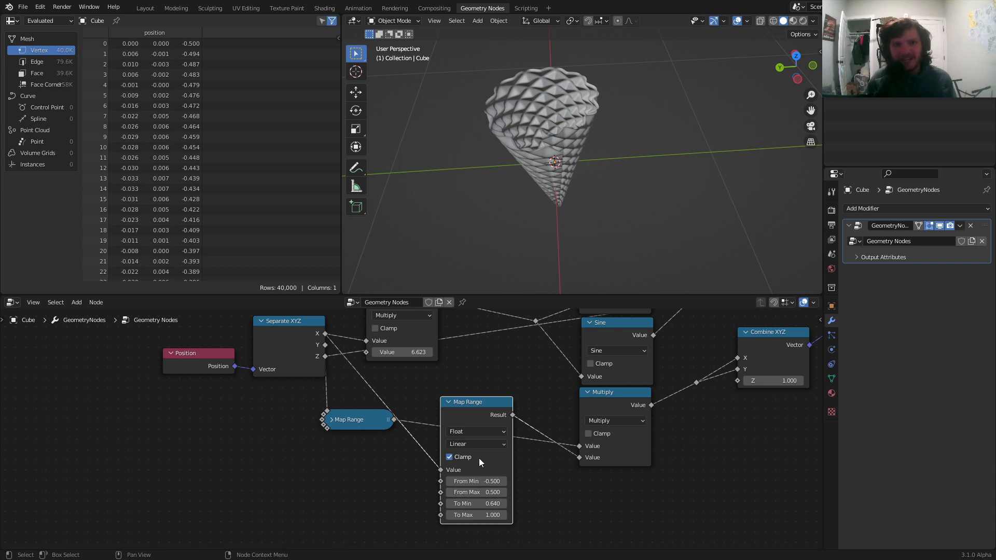
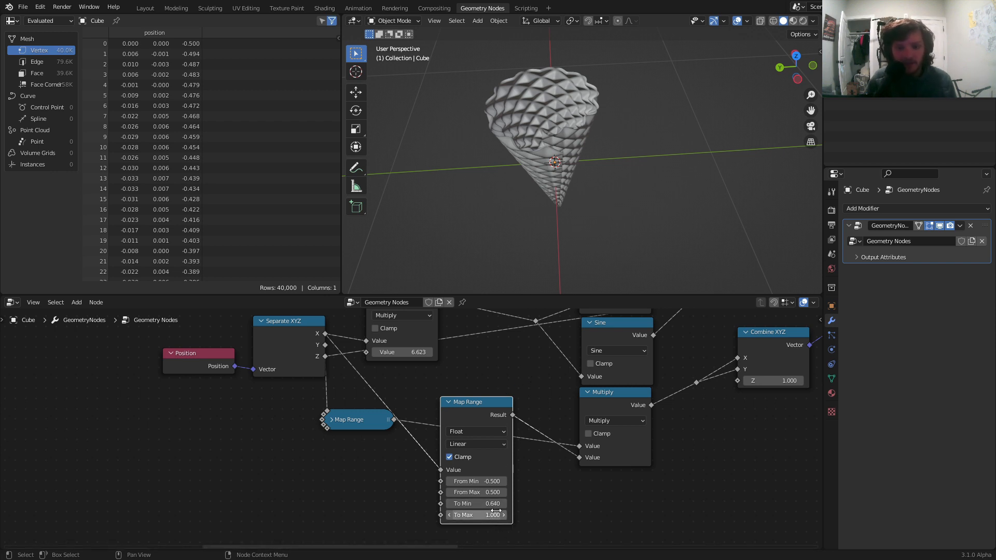
pyautogui.click(496, 506)
pyautogui.write('1')
pyautogui.press('Return')
# Adjust the new Map Range node to a From Max of 0.35 and a To Min of 0.85 while watching the seam.
pyautogui.scroll(3, 582, 212)
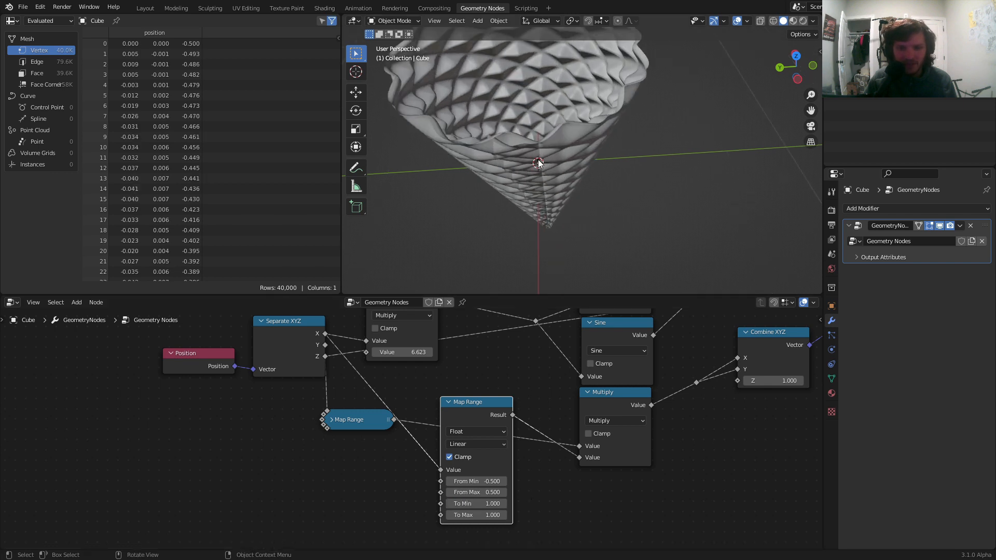
pyautogui.moveTo(541, 176); pyautogui.dragTo(530, 169, button='middle')
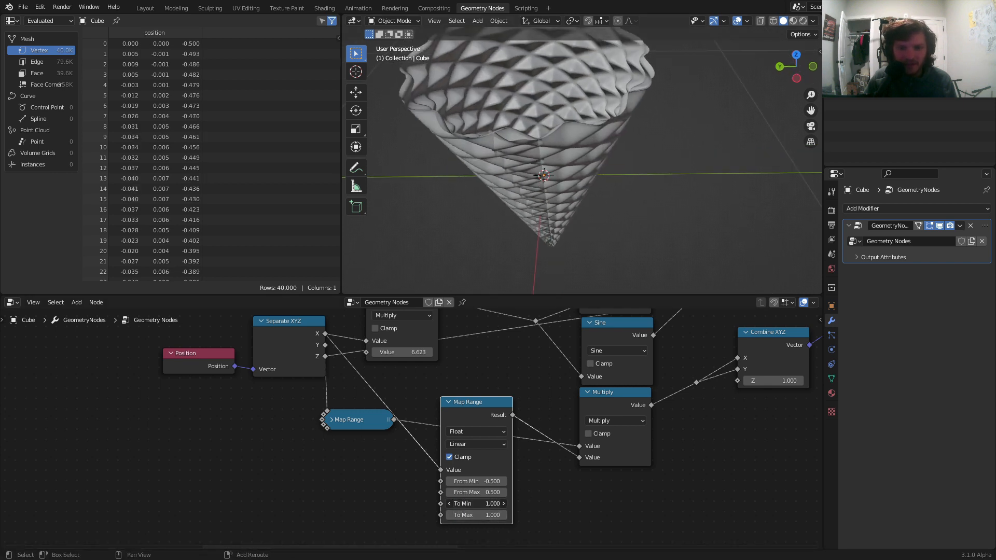
pyautogui.moveTo(477, 503); pyautogui.dragTo(446, 493)
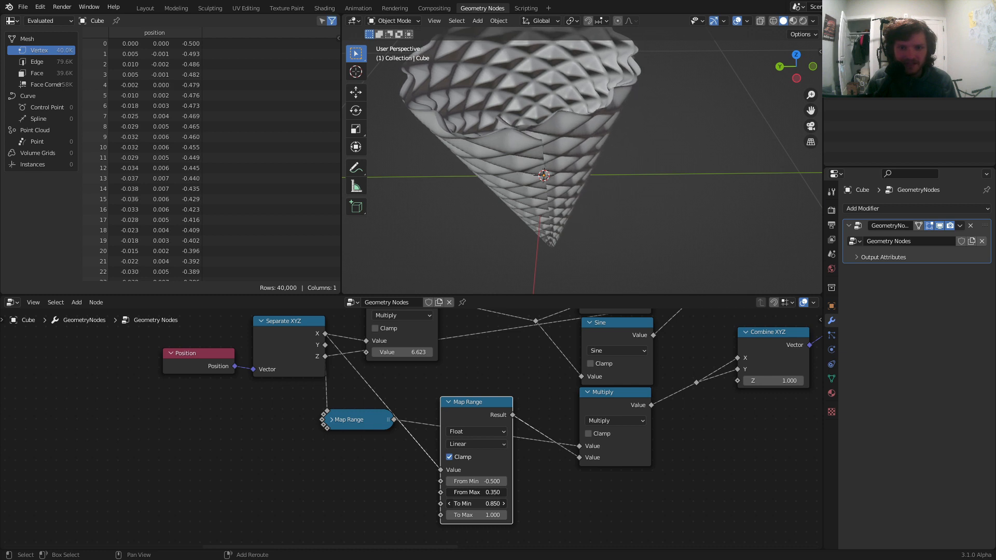
# Try lowering the new Map Range node's To Min to -0.1 with the cone in top view, and cancel the change.
pyautogui.moveTo(516, 148); pyautogui.dragTo(840, 96, button='middle')
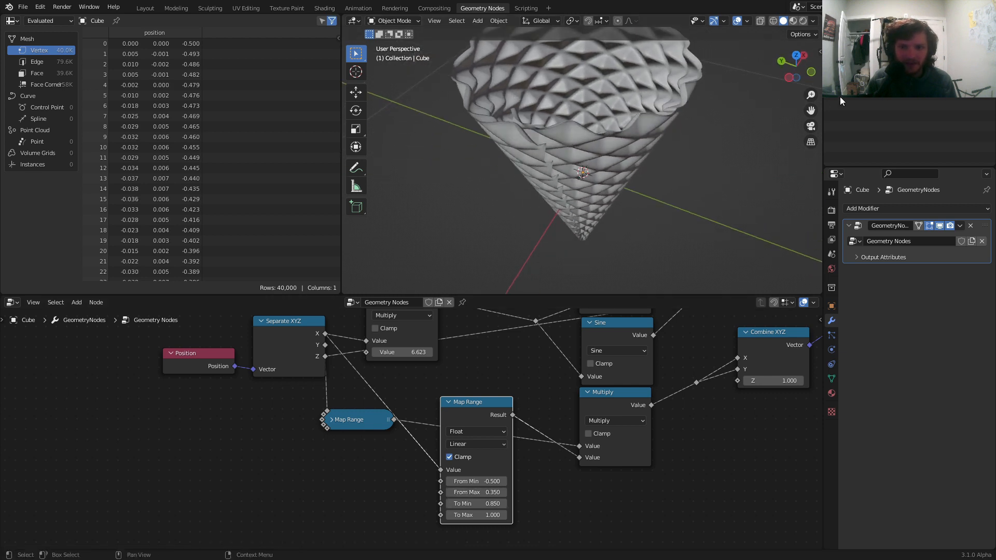
pyautogui.click(797, 55)
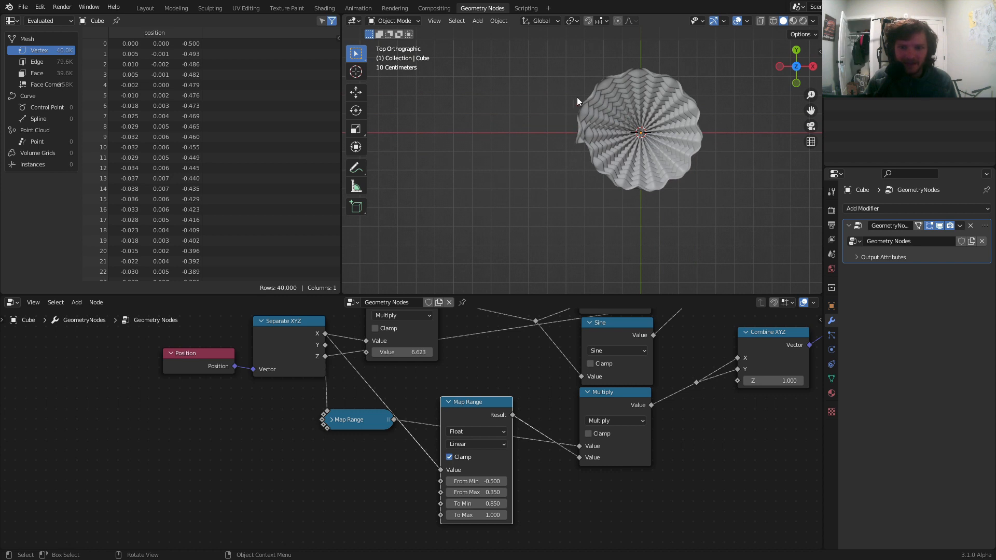
pyautogui.moveTo(467, 504)
pyautogui.mouseDown()
pyautogui.moveTo(542, 504)
pyautogui.moveTo(457, 503)
pyautogui.mouseUp()
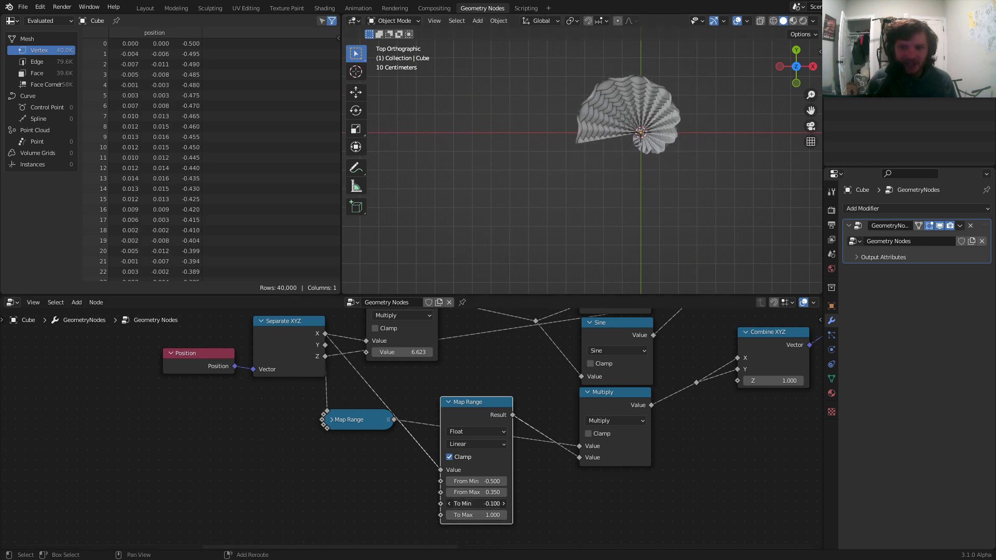
pyautogui.press('Escape')
pyautogui.moveTo(612, 145); pyautogui.dragTo(662, 91, button='middle')
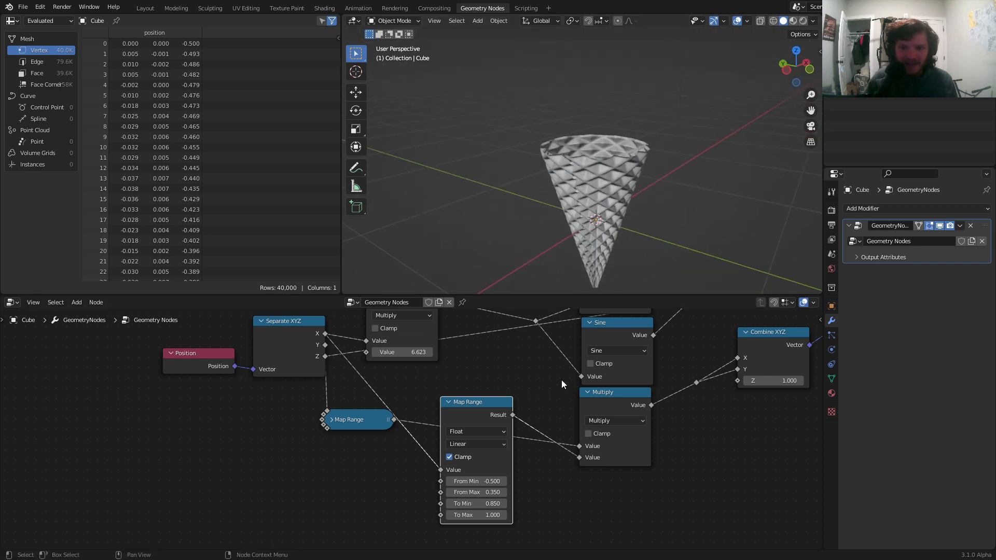
# Move the waffle pattern's Value node of 100 and its reroute away from the two Multiply nodes to make room.
pyautogui.moveTo(561, 384); pyautogui.dragTo(518, 455, button='middle')
pyautogui.moveTo(370, 423)
pyautogui.mouseDown()
pyautogui.moveTo(420, 423)
pyautogui.moveTo(370, 423)
pyautogui.moveTo(387, 423)
pyautogui.mouseUp()
pyautogui.moveTo(571, 181); pyautogui.dragTo(509, 266, button='middle')
pyautogui.scroll(-1, 312, 395)
pyautogui.scroll(-3, 312, 394)
pyautogui.moveTo(209, 390); pyautogui.dragTo(409, 393, button='middle')
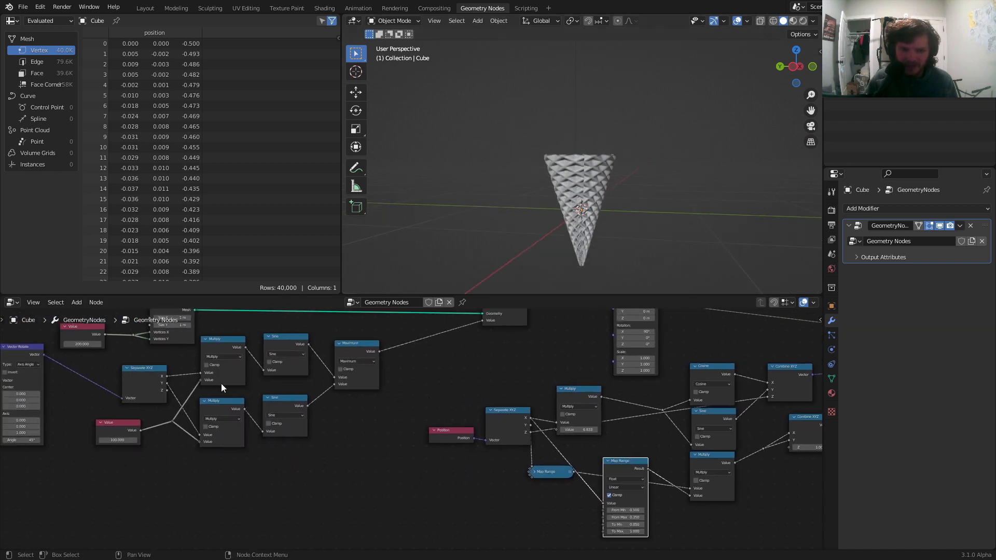
pyautogui.moveTo(242, 391); pyautogui.dragTo(482, 391, button='middle')
pyautogui.scroll(5, 380, 394)
pyautogui.moveTo(273, 376); pyautogui.dragTo(362, 473, button='middle')
pyautogui.moveTo(395, 400); pyautogui.dragTo(340, 343, button='middle')
pyautogui.moveTo(368, 442); pyautogui.dragTo(367, 424, button='middle')
pyautogui.moveTo(367, 438); pyautogui.dragTo(277, 438)
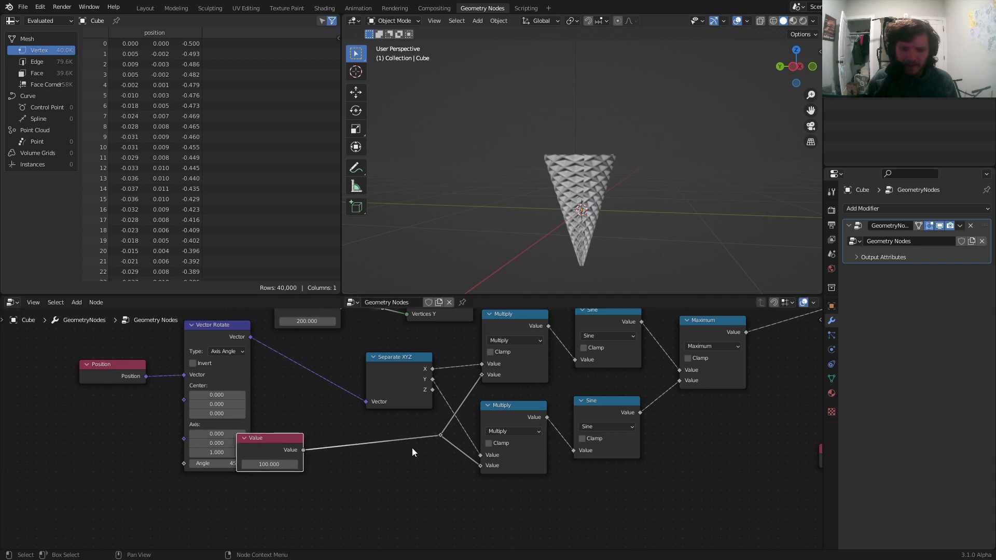
pyautogui.moveTo(442, 434); pyautogui.dragTo(367, 468)
pyautogui.scroll(1, 412, 433)
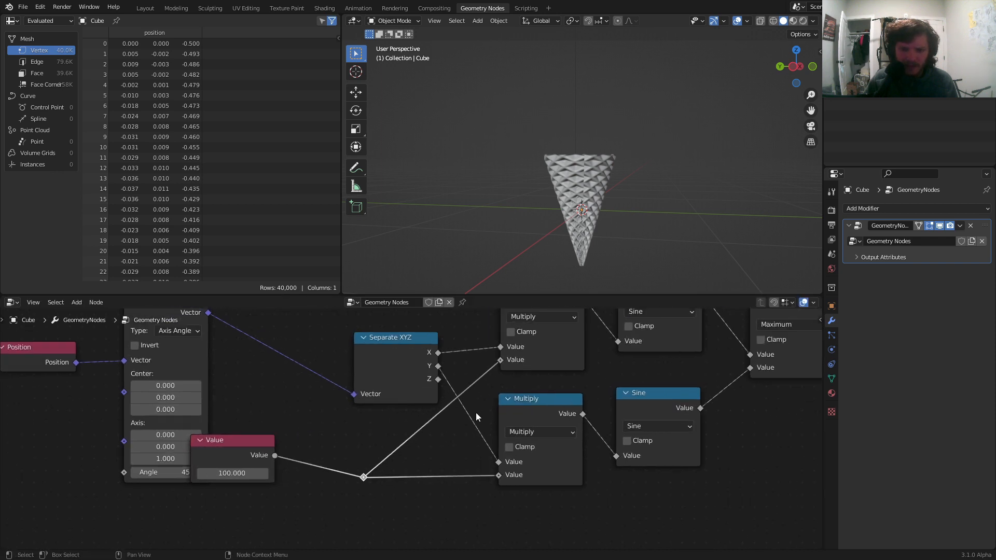
# Duplicate the lower Multiply node into the link between the reroute and the upper Multiply node, and set its value to 1.
pyautogui.click(518, 410)
pyautogui.hotkey('shift', 'd')
pyautogui.click(416, 440)
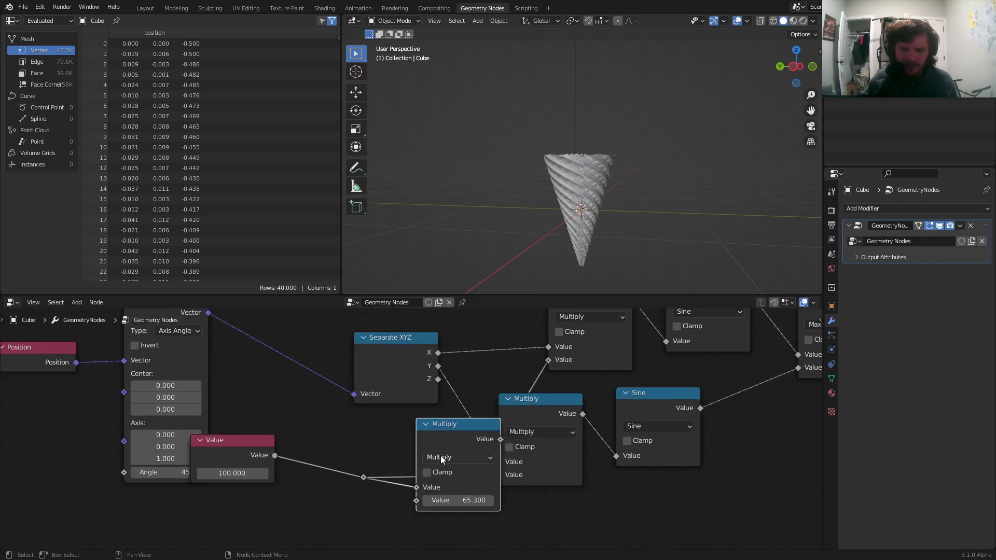
pyautogui.moveTo(445, 445); pyautogui.dragTo(434, 433)
pyautogui.click(444, 492)
pyautogui.write('1')
pyautogui.press('Return')
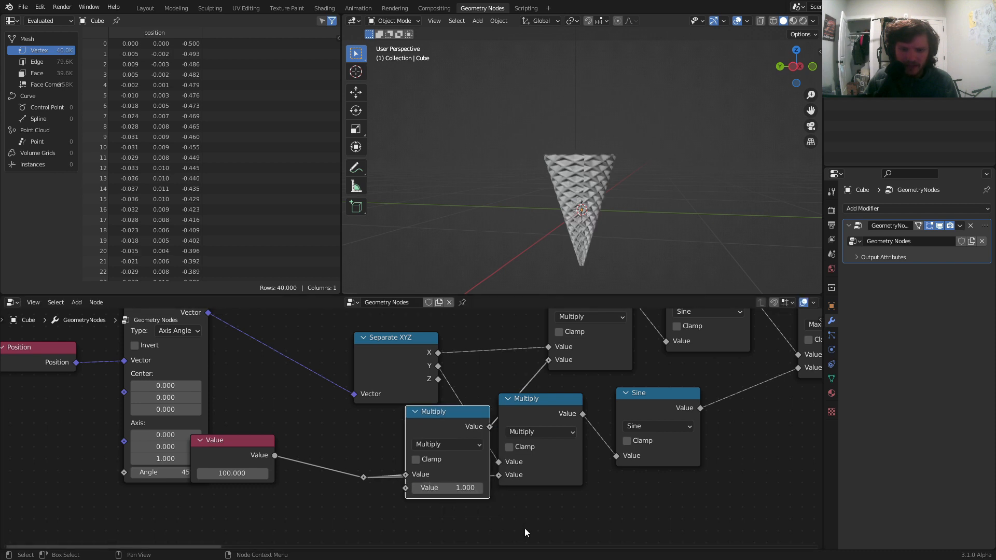
# Try higher factors on the inserted Multiply node while watching the cone's pattern, and set it to 1.5.
pyautogui.scroll(5, 599, 215)
pyautogui.moveTo(600, 214); pyautogui.dragTo(550, 203, button='middle')
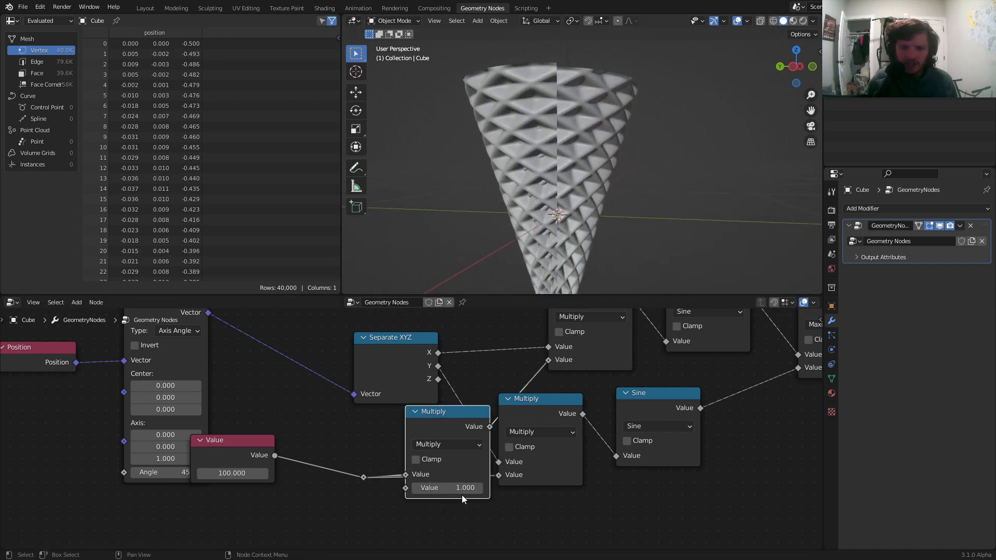
pyautogui.moveTo(455, 488); pyautogui.dragTo(582, 488)
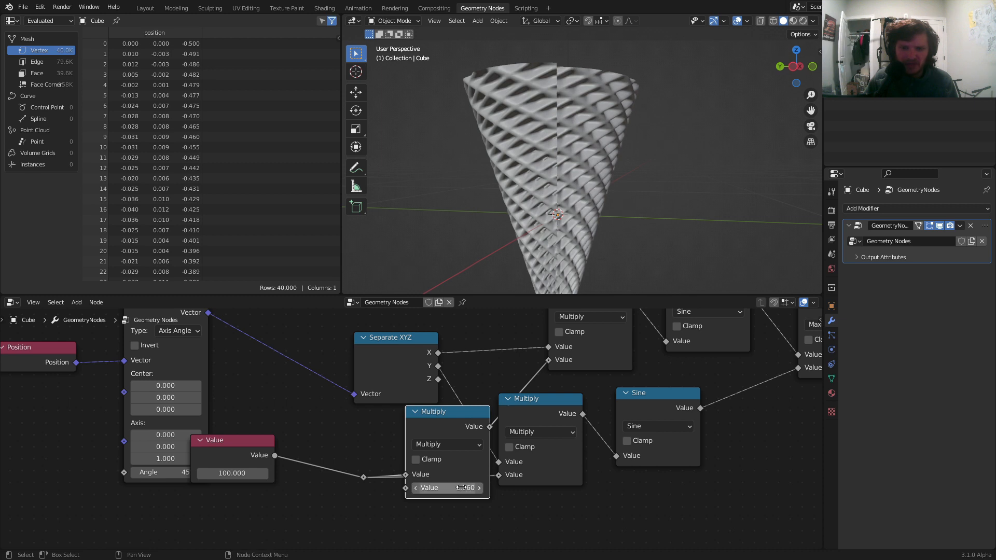
pyautogui.doubleClick(453, 486)
pyautogui.write('1.5')
pyautogui.press('Return')
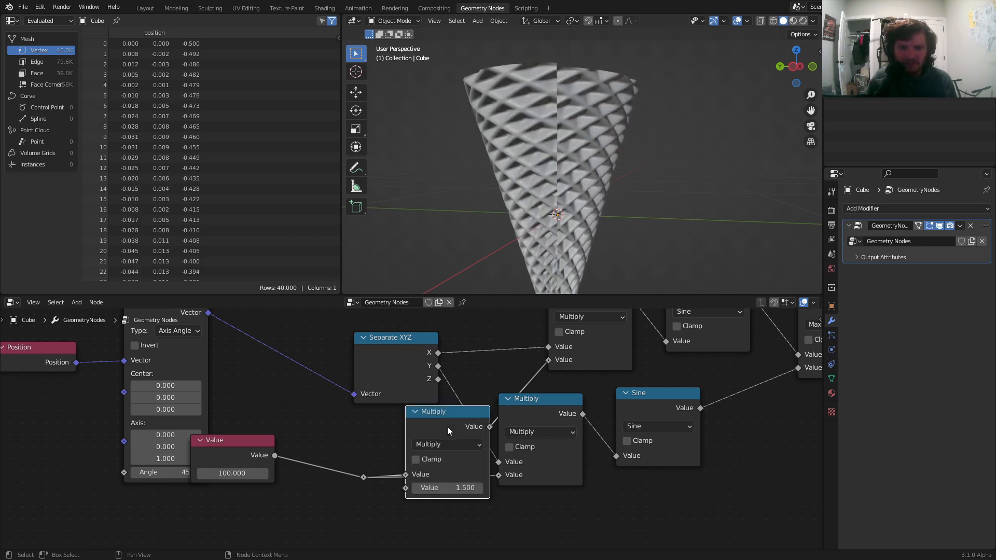
# Set the pattern's Value node to 150 and inspect the cone's pattern from the rim to the tip.
pyautogui.doubleClick(236, 473)
pyautogui.write('15')
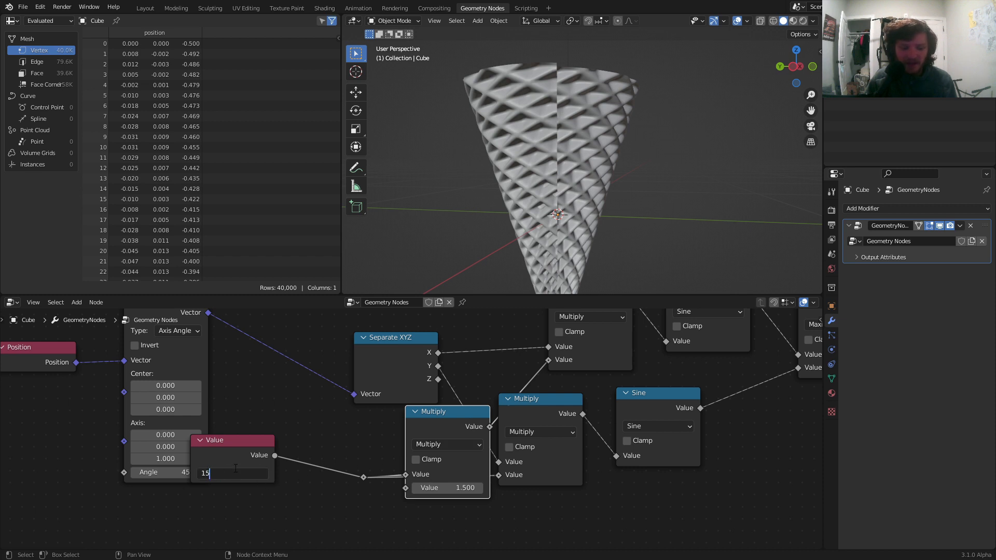
pyautogui.write('0')
pyautogui.press('Return')
pyautogui.scroll(-6, 561, 87)
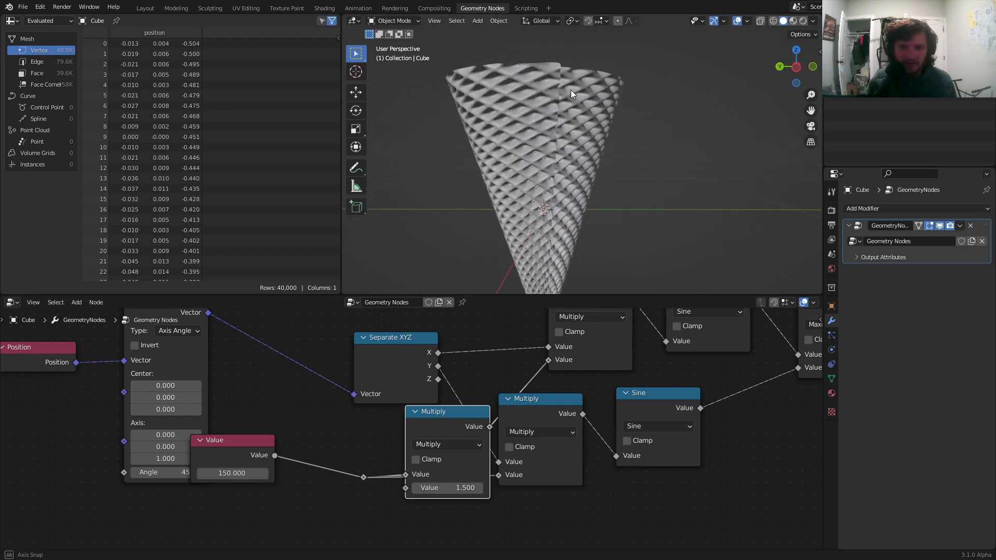
pyautogui.scroll(8, 567, 151)
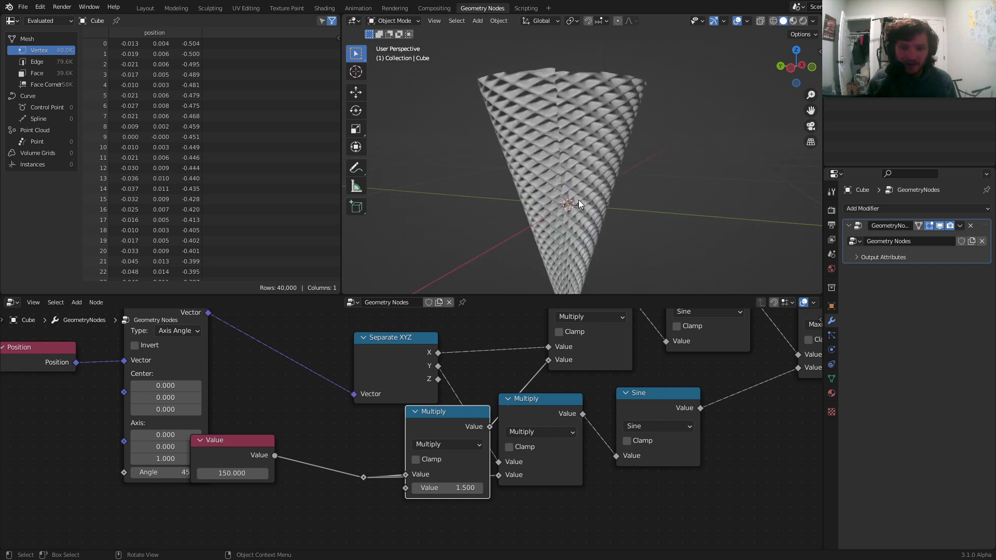
pyautogui.scroll(-2, 589, 207)
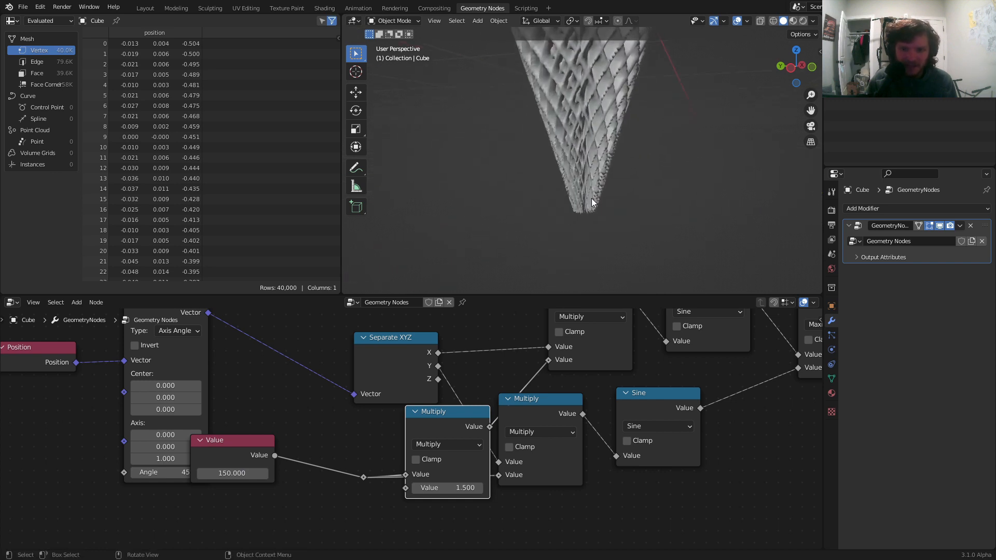
# Temporarily mute the cone-shaping Set Position node to view the flat waffle sheet, and unmute it.
pyautogui.scroll(-9, 599, 347)
pyautogui.moveTo(702, 383); pyautogui.dragTo(296, 366, button='middle')
pyautogui.moveTo(538, 369); pyautogui.dragTo(387, 385, button='middle')
pyautogui.scroll(2, 412, 395)
pyautogui.moveTo(417, 327); pyautogui.dragTo(365, 334)
pyautogui.press('m')
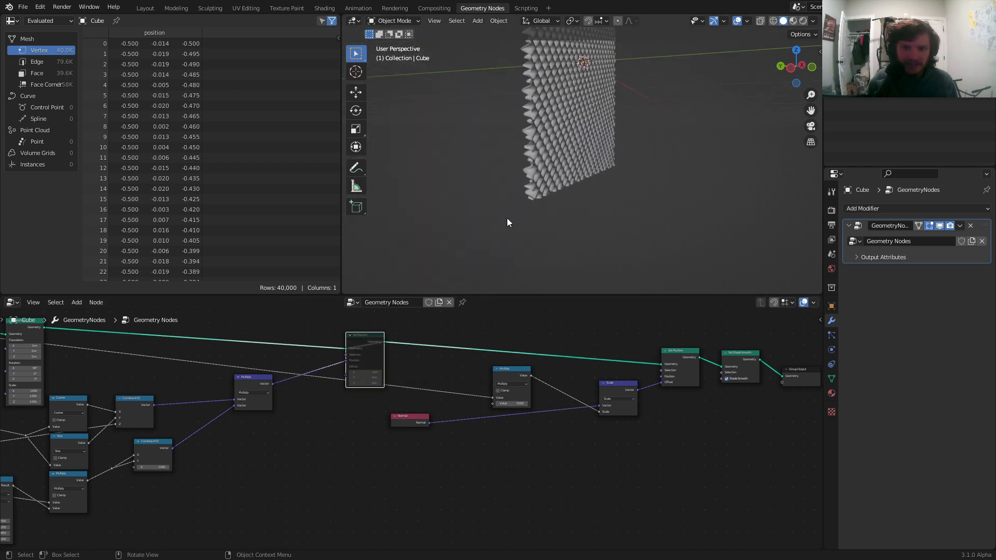
pyautogui.press('m')
# Move the vector Multiply node aside and insert a MixRGB node between it and the cone-shaping Set Position node.
pyautogui.moveTo(357, 342); pyautogui.dragTo(419, 386, button='middle')
pyautogui.scroll(6, 415, 388)
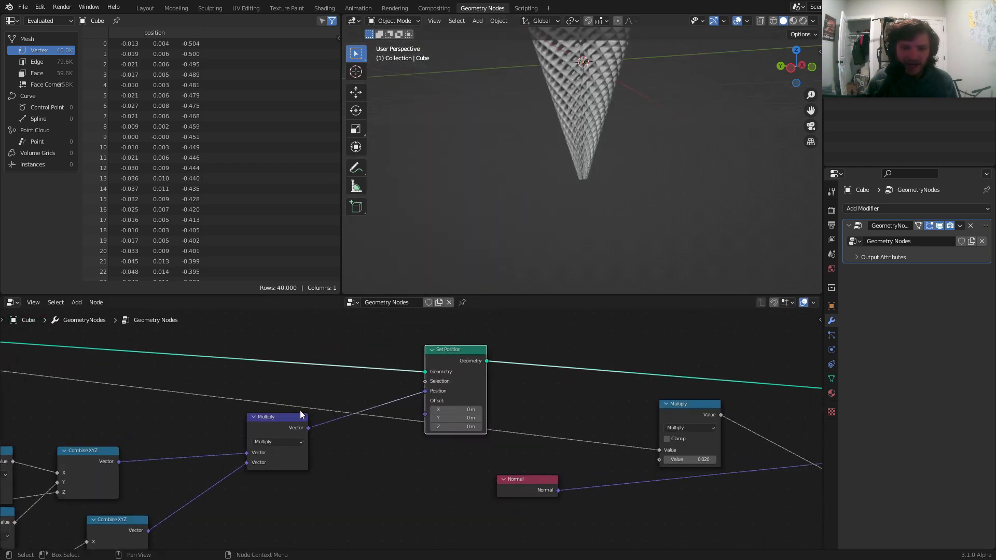
pyautogui.moveTo(278, 415); pyautogui.dragTo(203, 422)
pyautogui.hotkey('shift', 'a')
pyautogui.click(210, 346)
pyautogui.write('mi')
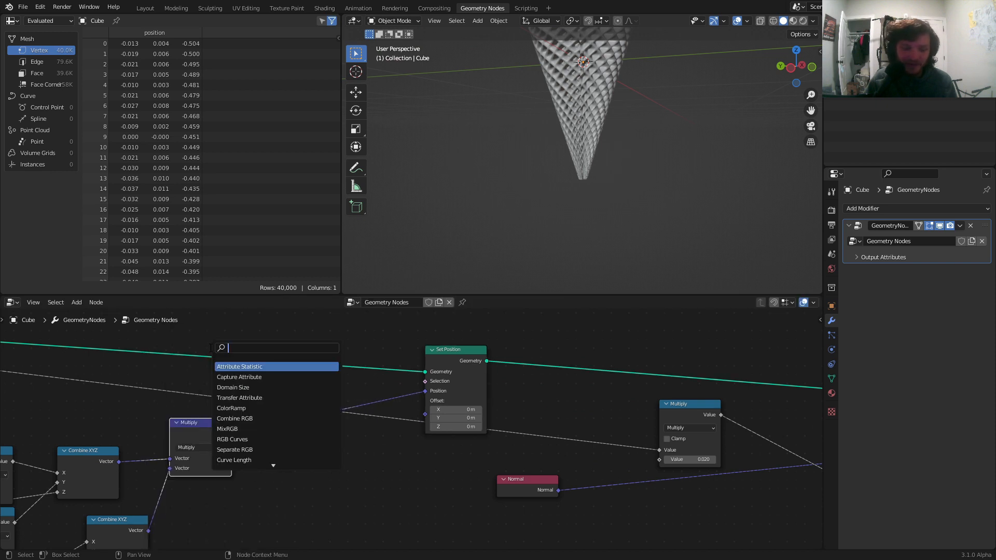
pyautogui.click(233, 366)
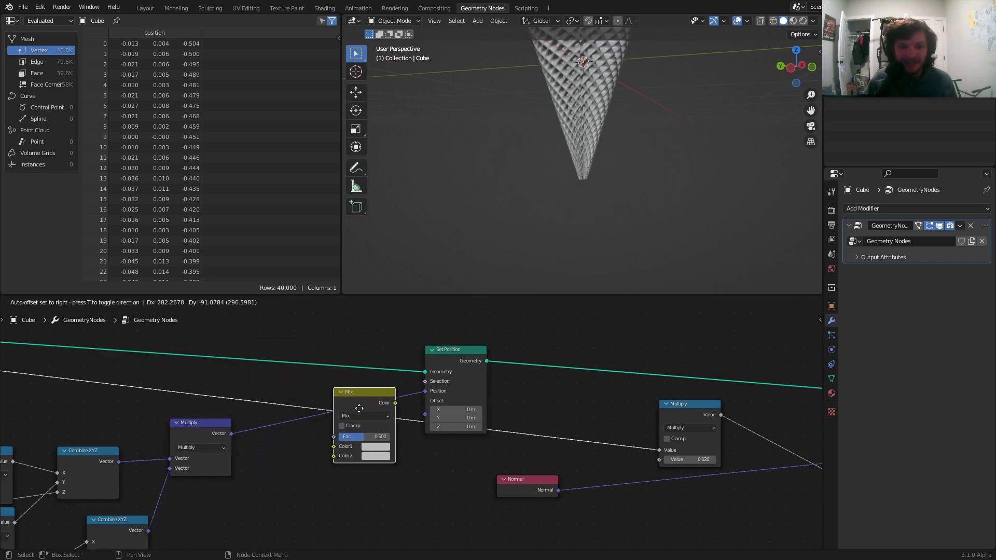
pyautogui.click(380, 411)
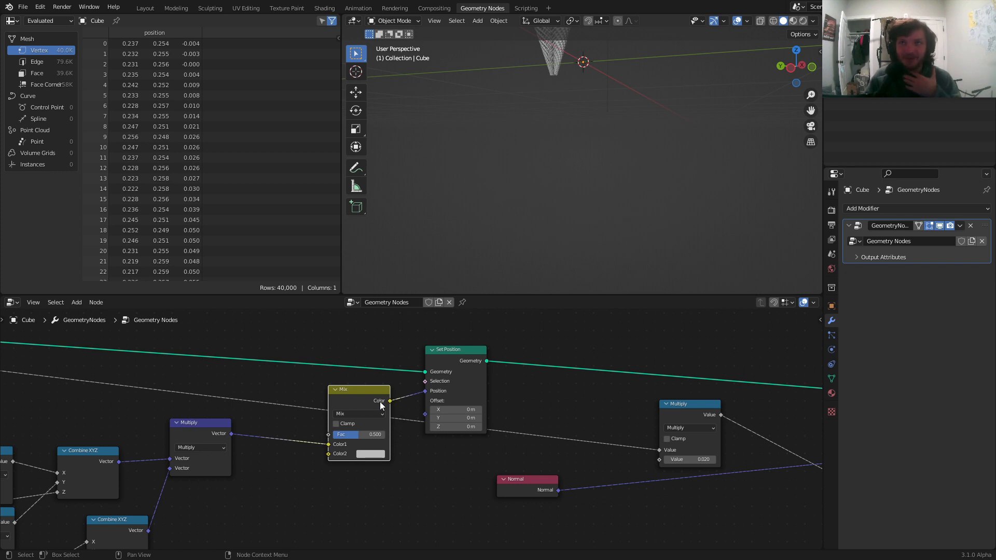
# Add a Position node, connect it to the Mix node's Color2, and set the mix factor to 0.
pyautogui.scroll(3, 534, 103)
pyautogui.keyDown('shift'); pyautogui.moveTo(535, 99); pyautogui.dragTo(555, 283, button='middle'); pyautogui.keyUp('shift')
pyautogui.moveTo(273, 362); pyautogui.dragTo(341, 352, button='middle')
pyautogui.hotkey('shift', 'a')
pyautogui.click(335, 342)
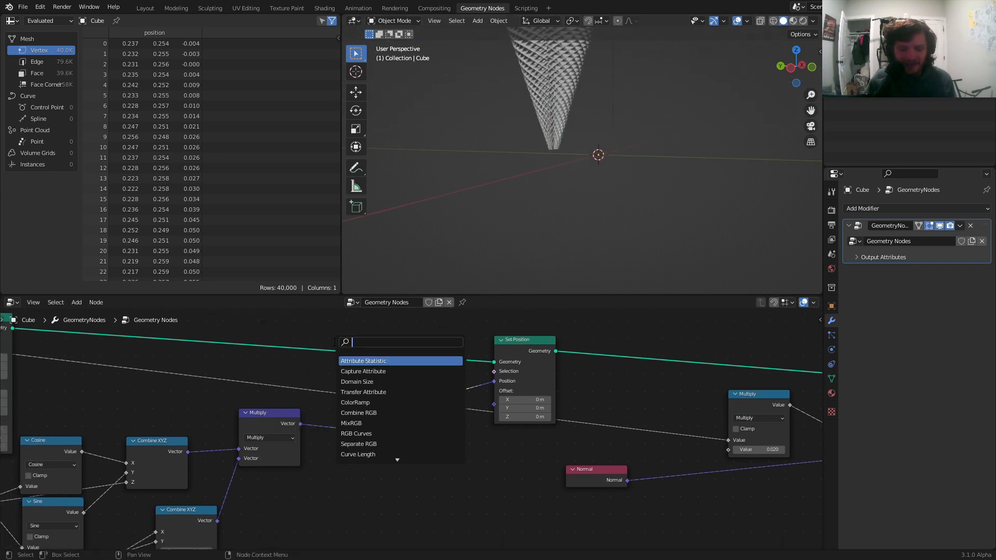
pyautogui.write('po')
pyautogui.click(361, 359)
pyautogui.click(274, 499)
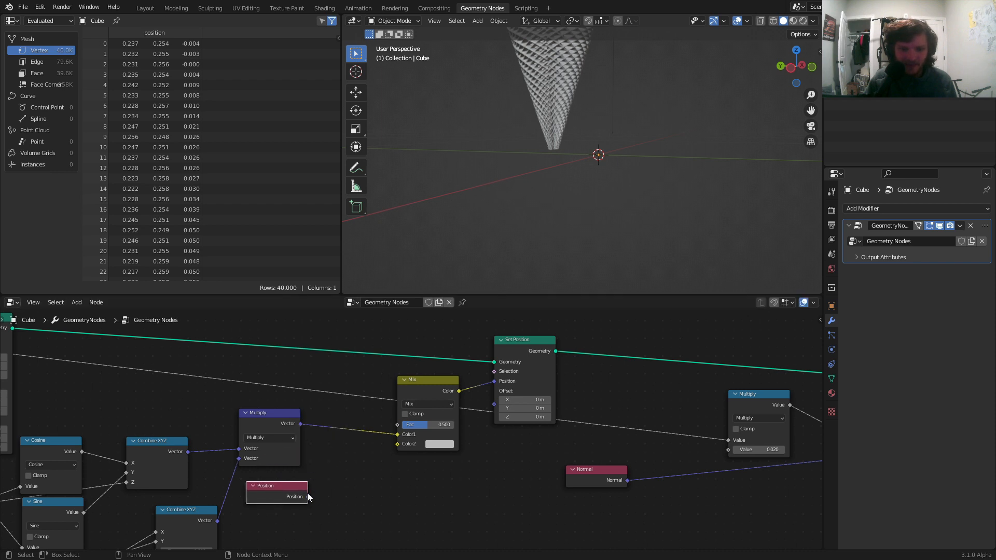
pyautogui.moveTo(307, 497); pyautogui.dragTo(373, 425)
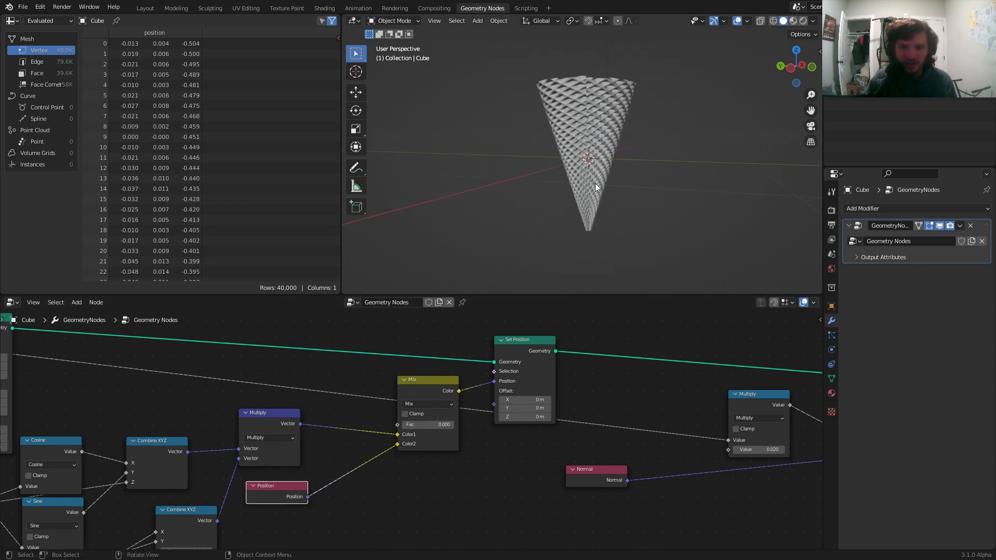
# Blend the cone into the flat sheet with a mix factor of 1, and return the factor to 0.
pyautogui.moveTo(596, 183); pyautogui.dragTo(441, 356, button='middle')
pyautogui.moveTo(423, 426); pyautogui.dragTo(475, 425)
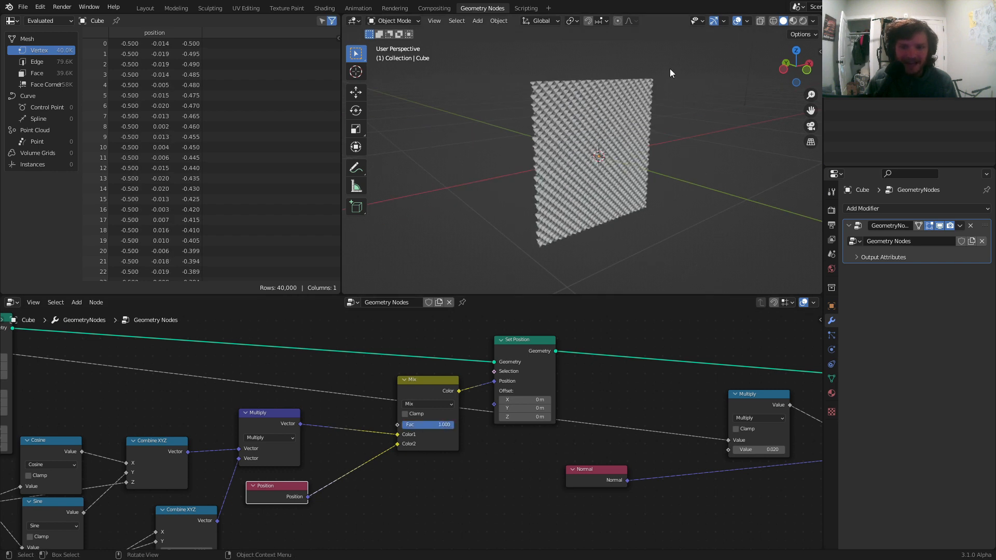
pyautogui.moveTo(671, 72); pyautogui.dragTo(613, 94, button='middle')
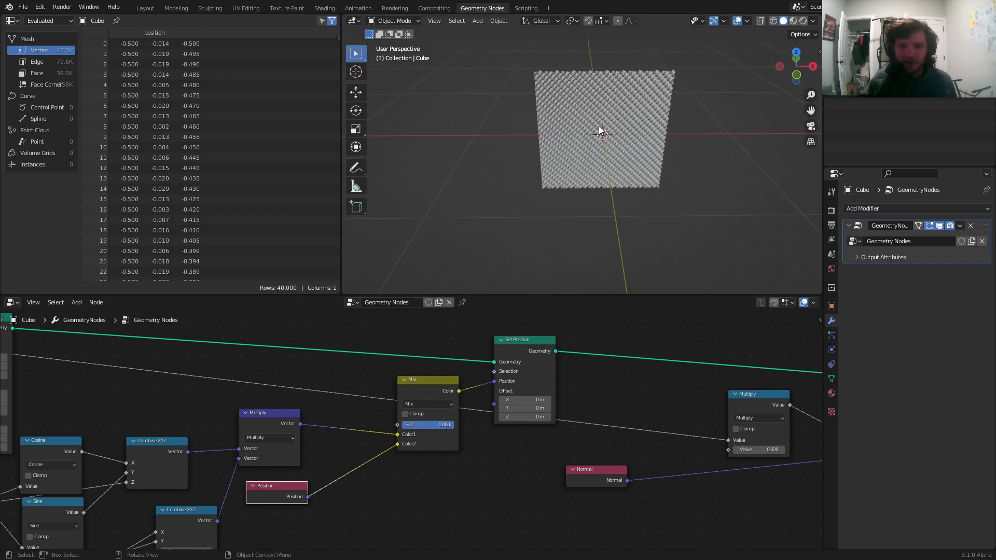
pyautogui.moveTo(438, 422); pyautogui.dragTo(401, 423)
# Delete the Mix node while keeping its link, and delete the unused Position node.
pyautogui.click(429, 380)
pyautogui.hotkey('ctrl', 'x')
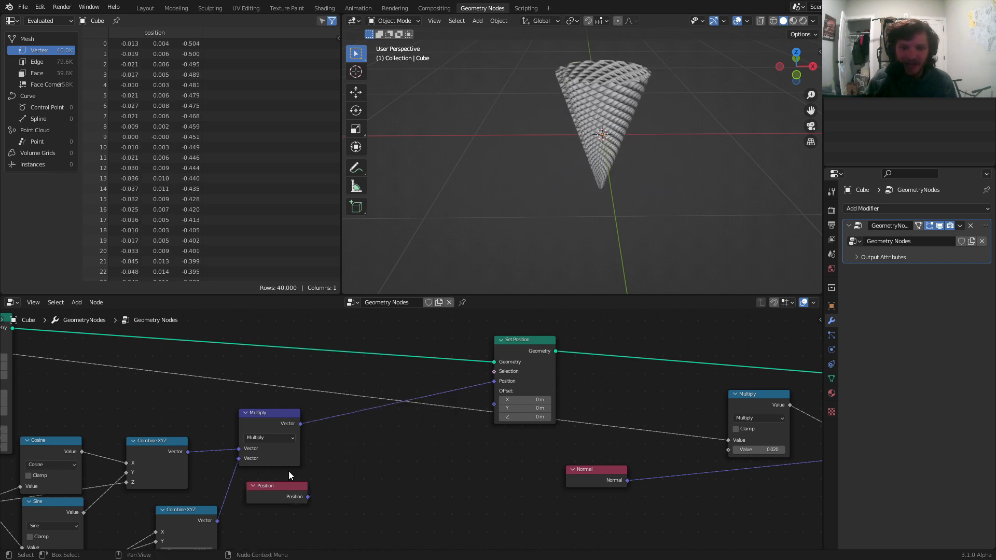
pyautogui.click(282, 485)
pyautogui.press('x')
# Move the cone-shaping Set Position node and the 0.020 Multiply node back to free space before the Scale node.
pyautogui.moveTo(627, 398); pyautogui.dragTo(405, 418, button='middle')
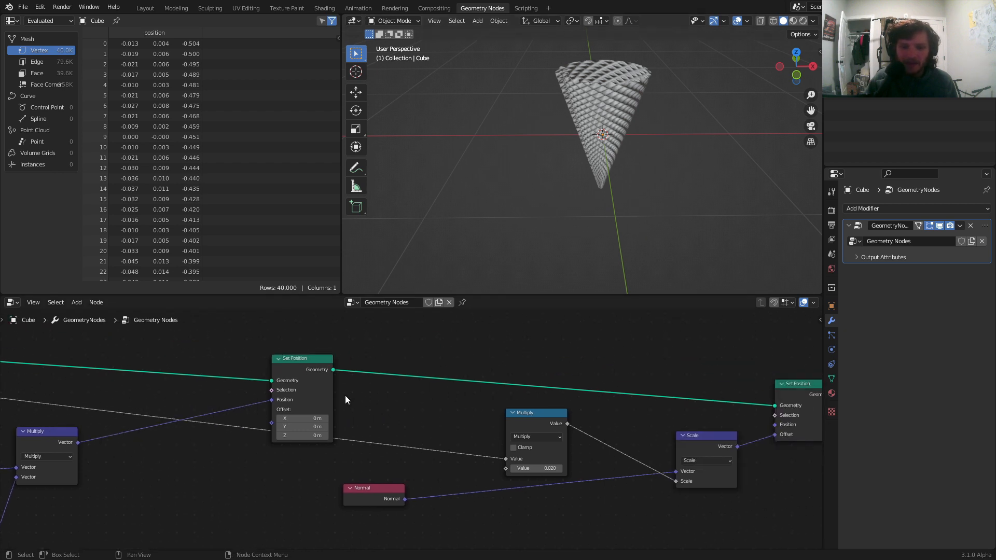
pyautogui.moveTo(310, 369); pyautogui.dragTo(246, 364)
pyautogui.moveTo(624, 433); pyautogui.dragTo(499, 399, button='middle')
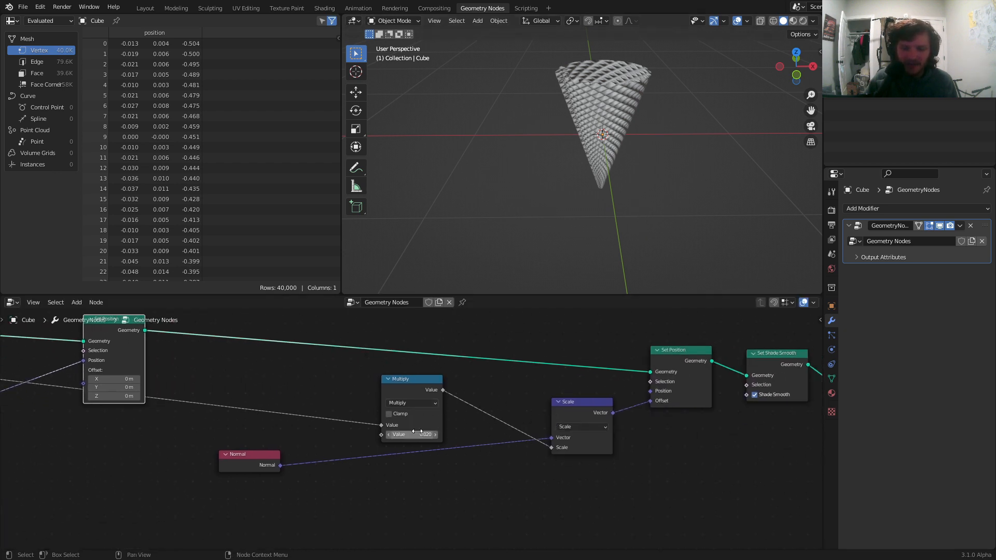
pyautogui.moveTo(417, 434)
pyautogui.mouseDown()
pyautogui.moveTo(441, 434)
pyautogui.moveTo(419, 434)
pyautogui.mouseUp()
pyautogui.moveTo(430, 397); pyautogui.dragTo(267, 378)
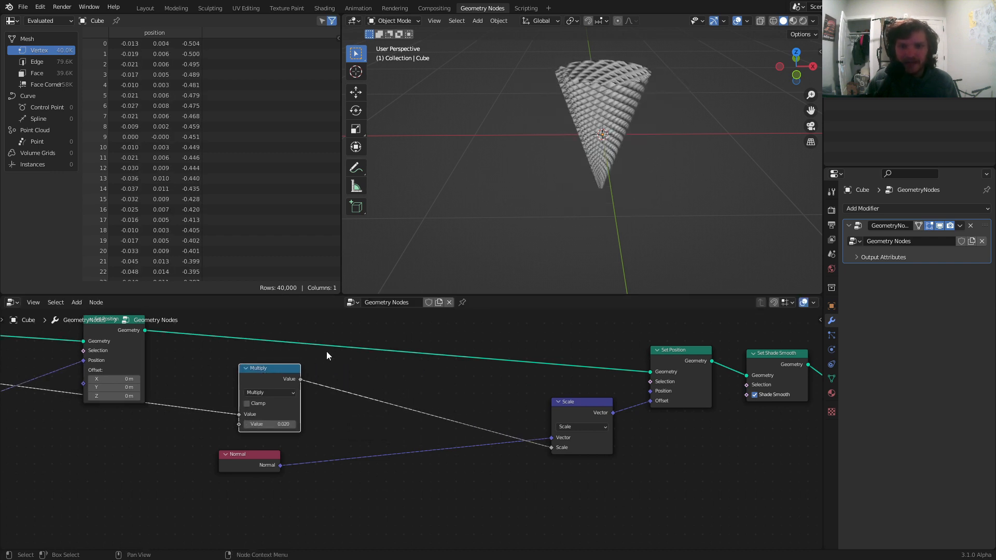
# Duplicate the 0.020 Multiply node into its link to Scale, view the cone from the front, and set the duplicate's value to 0.
pyautogui.hotkey('shift', 'd')
pyautogui.click(499, 365)
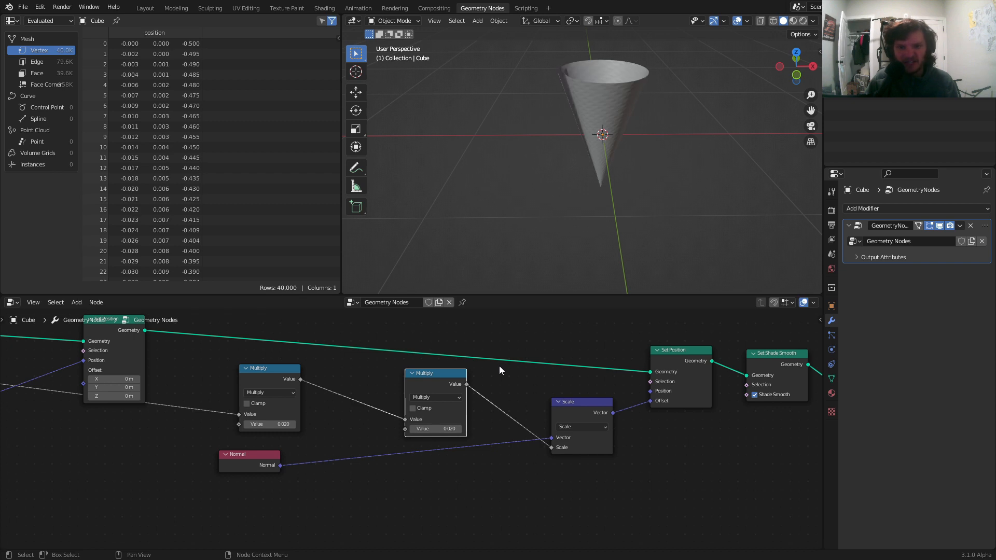
pyautogui.click(797, 75)
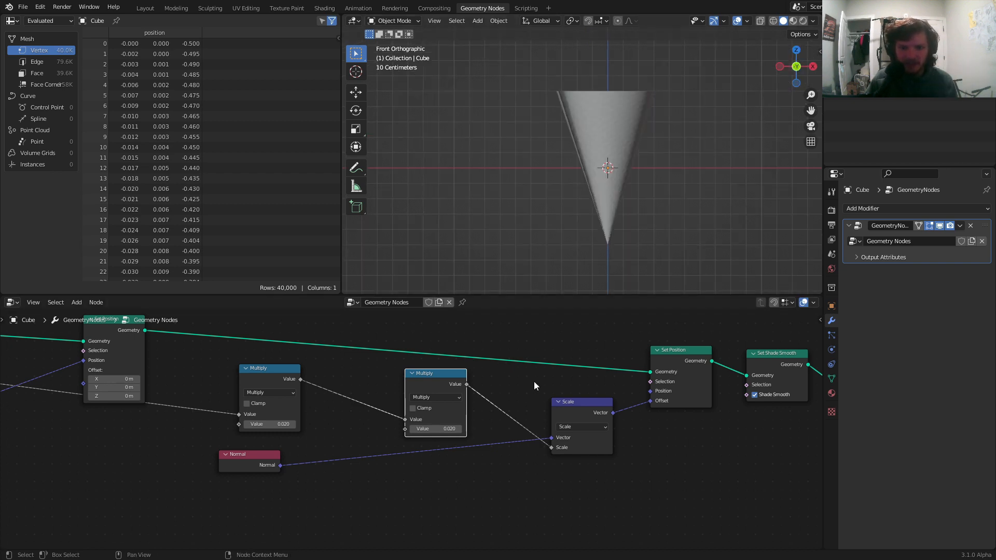
pyautogui.write('0')
pyautogui.press('Return')
# Move the Normal node aside and add a Position node below it.
pyautogui.moveTo(355, 464); pyautogui.dragTo(404, 443, button='middle')
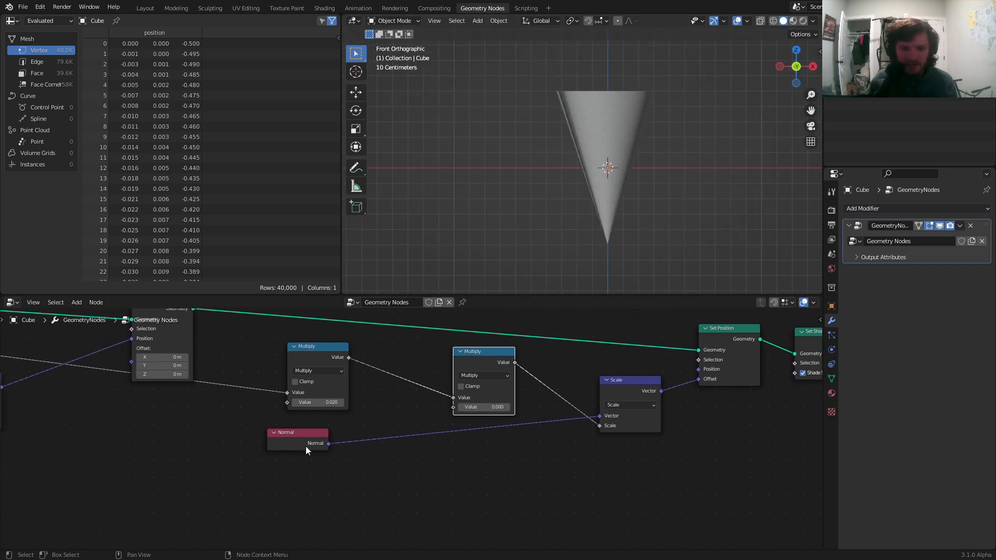
pyautogui.moveTo(306, 446); pyautogui.dragTo(253, 446)
pyautogui.hotkey('shift', 'a')
pyautogui.write('spo')
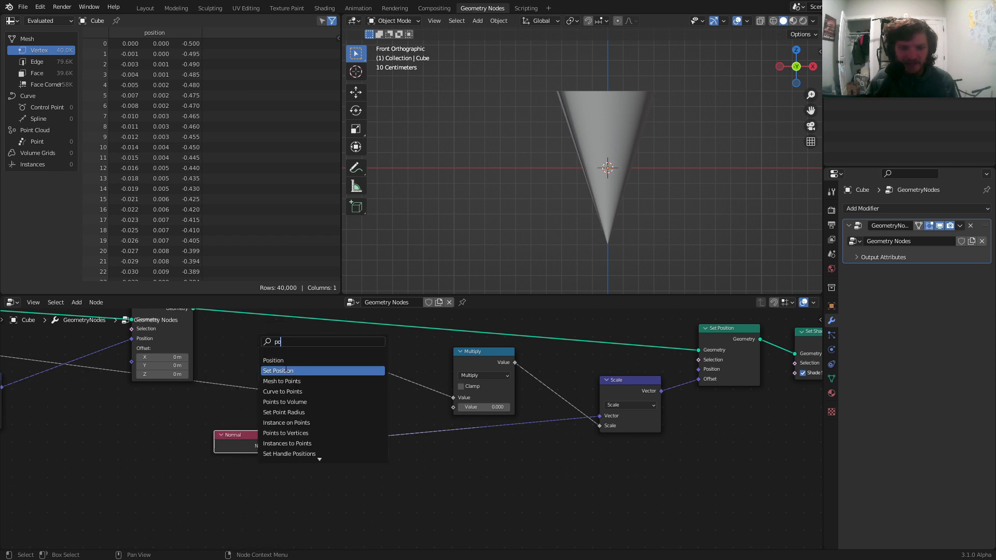
pyautogui.click(285, 362)
pyautogui.click(257, 499)
# Add a Separate XYZ node beside the new Position node and connect Position to its Vector input.
pyautogui.scroll(3, 297, 434)
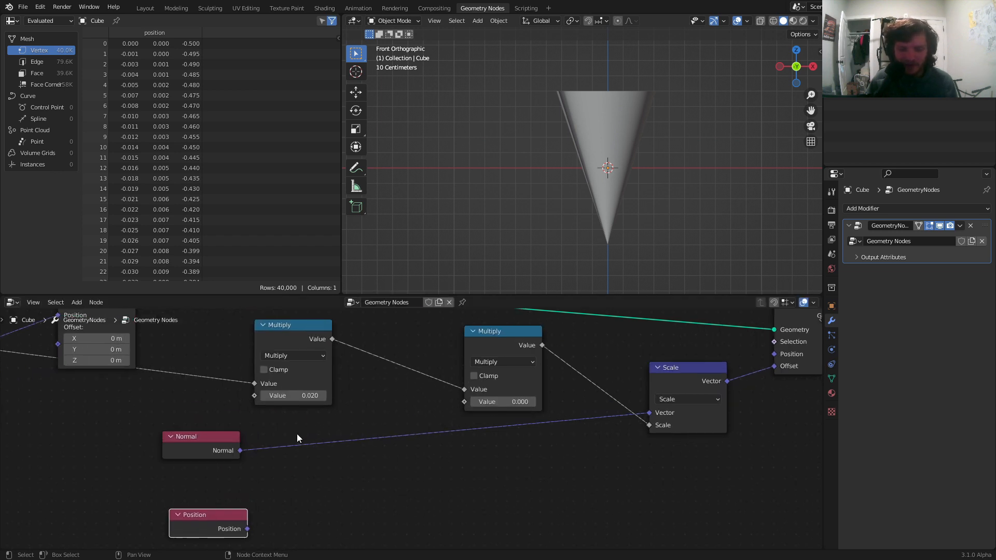
pyautogui.hotkey('shift', 'a')
pyautogui.moveTo(299, 359)
pyautogui.write('se')
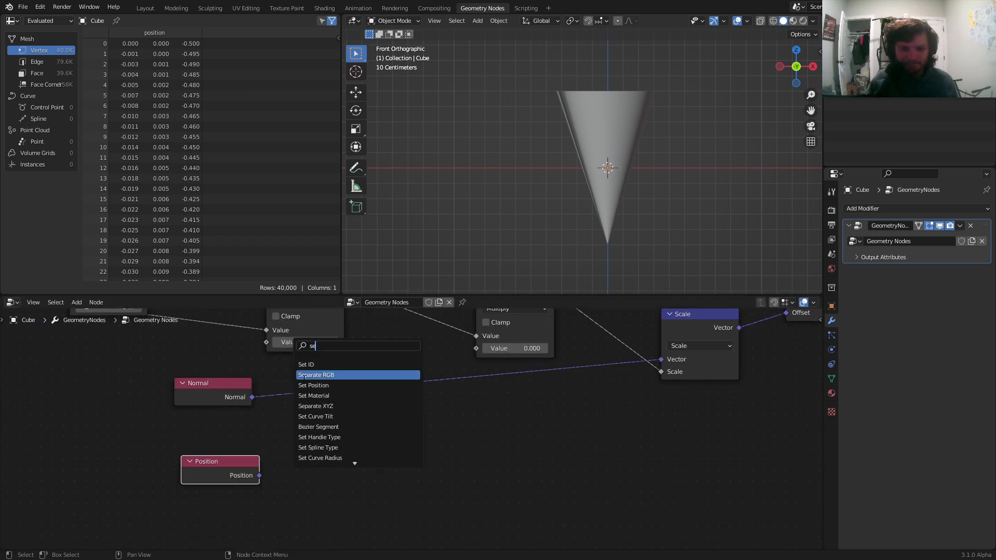
pyautogui.click(315, 406)
pyautogui.click(309, 448)
pyautogui.moveTo(259, 475); pyautogui.dragTo(293, 483)
pyautogui.moveTo(347, 462); pyautogui.dragTo(333, 469)
# Add a Map Range node after the new Separate XYZ node and connect Z to its Value input.
pyautogui.moveTo(379, 359); pyautogui.dragTo(374, 329, button='middle')
pyautogui.hotkey('shift', 'a')
pyautogui.click(373, 330)
pyautogui.write('rang')
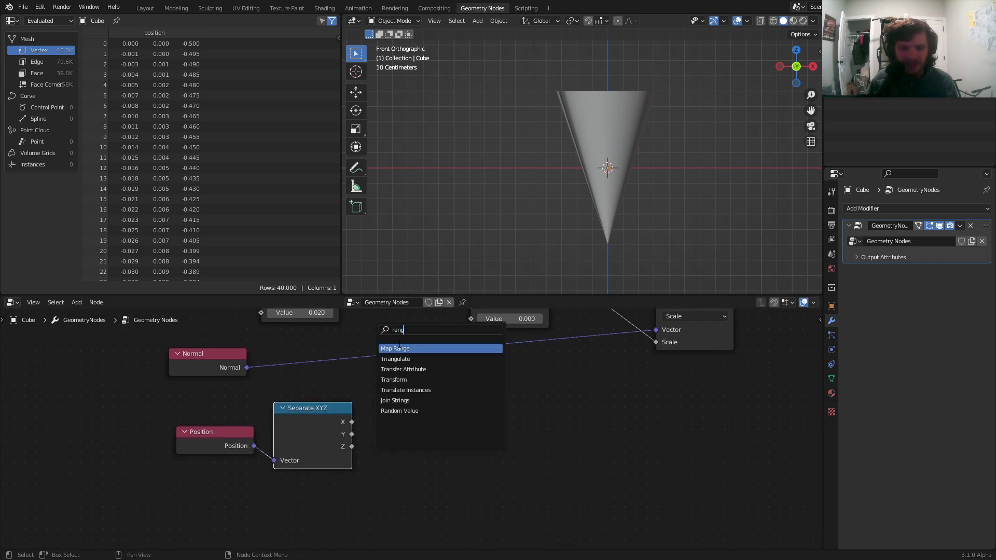
pyautogui.press('Return')
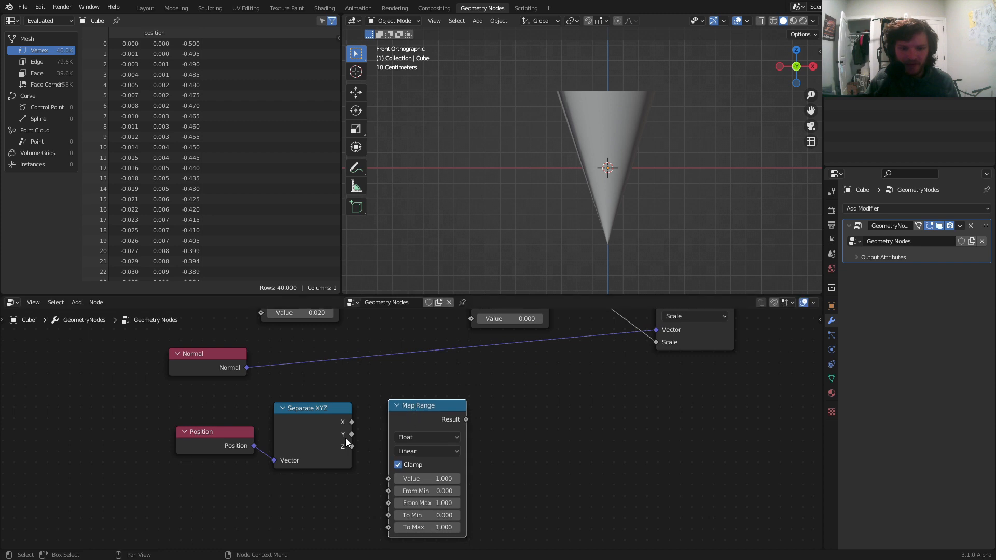
pyautogui.moveTo(351, 446); pyautogui.dragTo(393, 480)
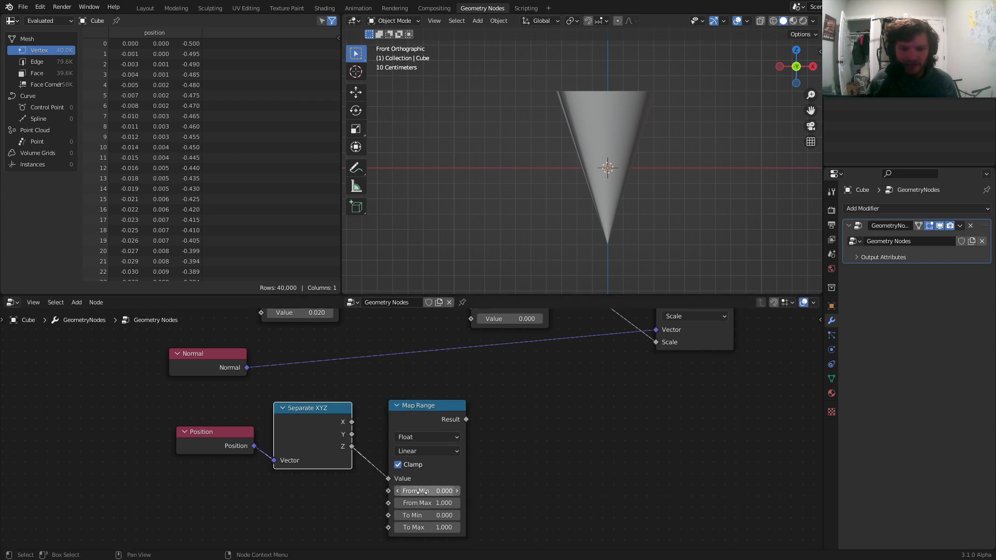
# Set the new Map Range node's From Min to -1 and connect its Result to the second Value of the Multiply node feeding Scale.
pyautogui.click(423, 487)
pyautogui.write('-1')
pyautogui.press('Return')
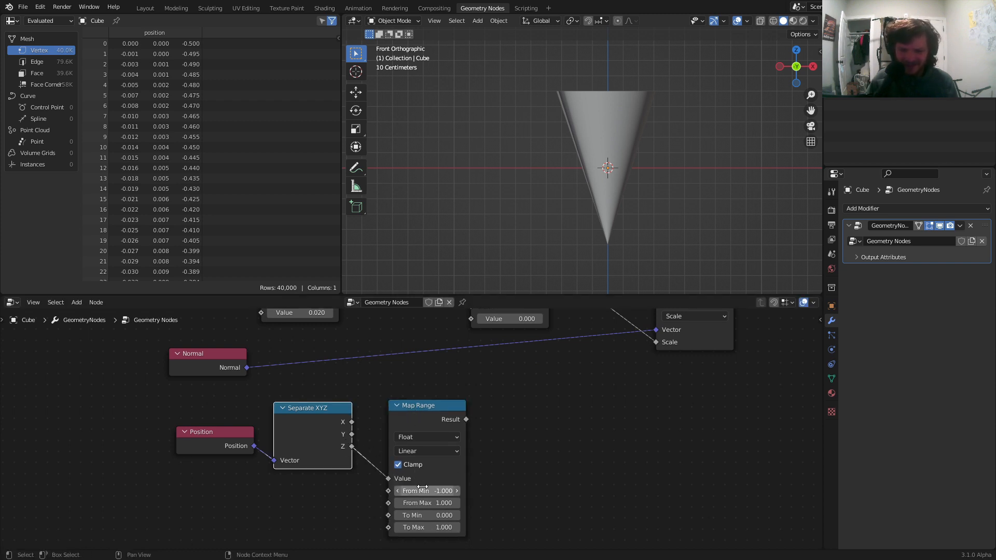
pyautogui.scroll(-3, 409, 467)
pyautogui.moveTo(390, 460); pyautogui.dragTo(394, 382)
pyautogui.scroll(3, 623, 226)
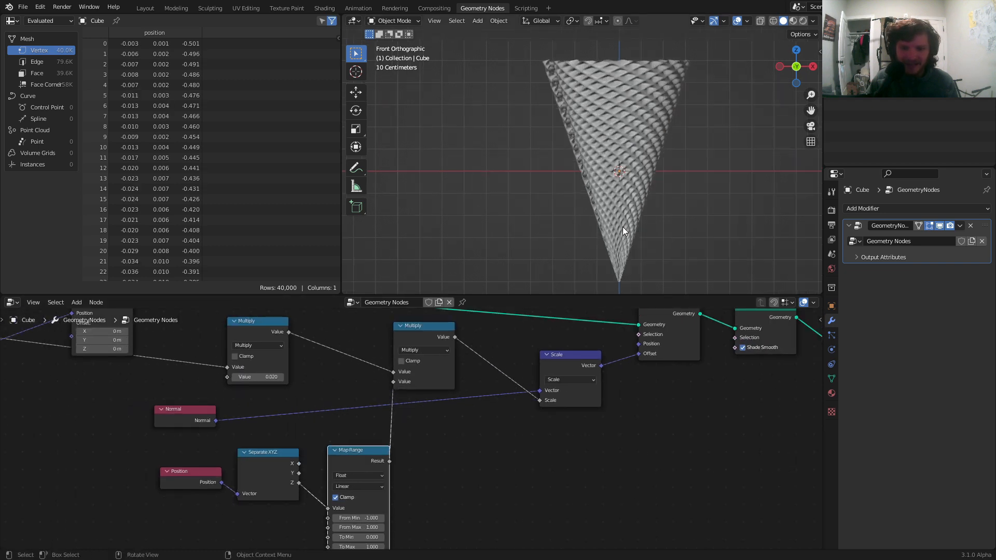
# Mute and unmute the Multiply node feeding Scale to compare the cone with and without the height-based pattern depth.
pyautogui.click(407, 334)
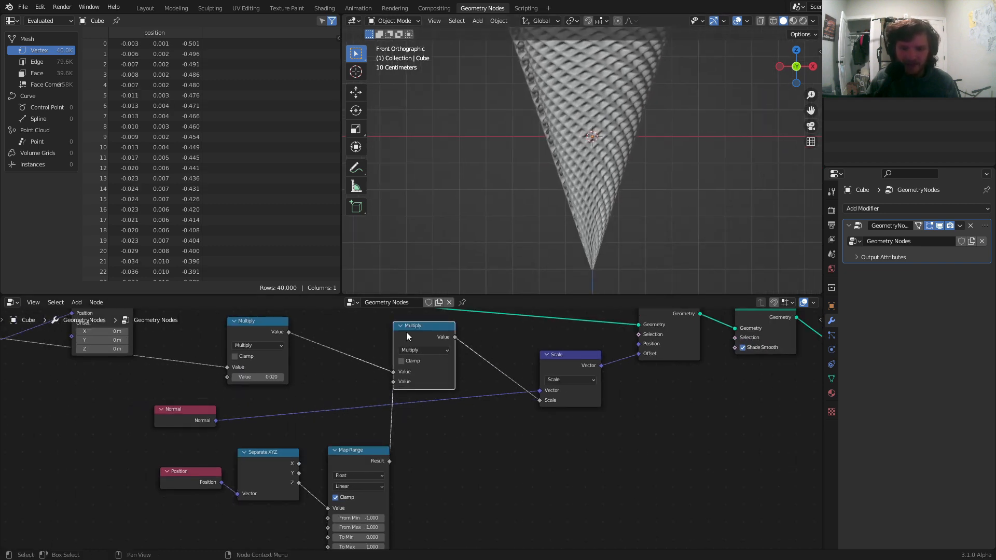
pyautogui.press('m')
pyautogui.press('m')
# Set the pattern-depth Map Range's From Min to -0.490 and its To Max to 0.620.
pyautogui.moveTo(401, 439); pyautogui.dragTo(427, 357, button='middle')
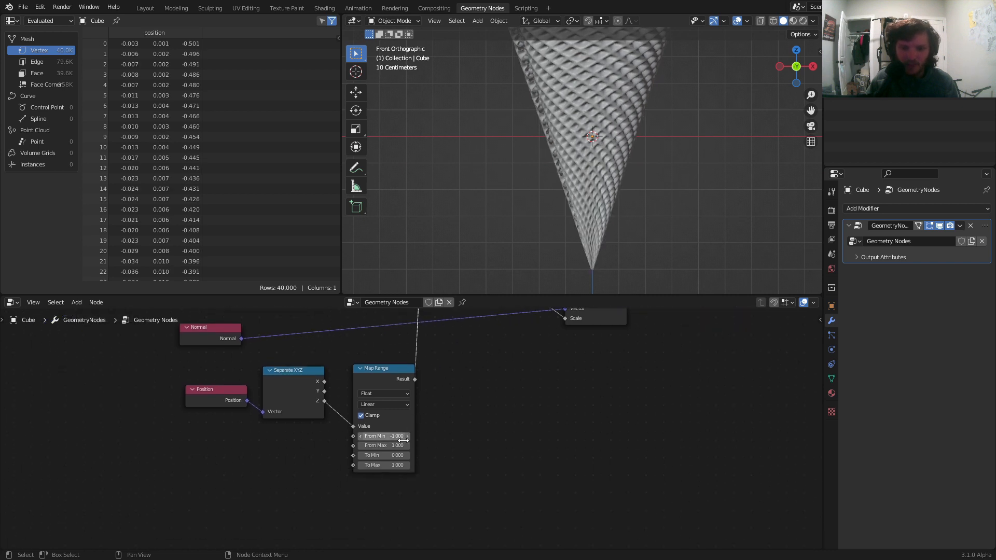
pyautogui.scroll(4, 402, 437)
pyautogui.click(392, 466)
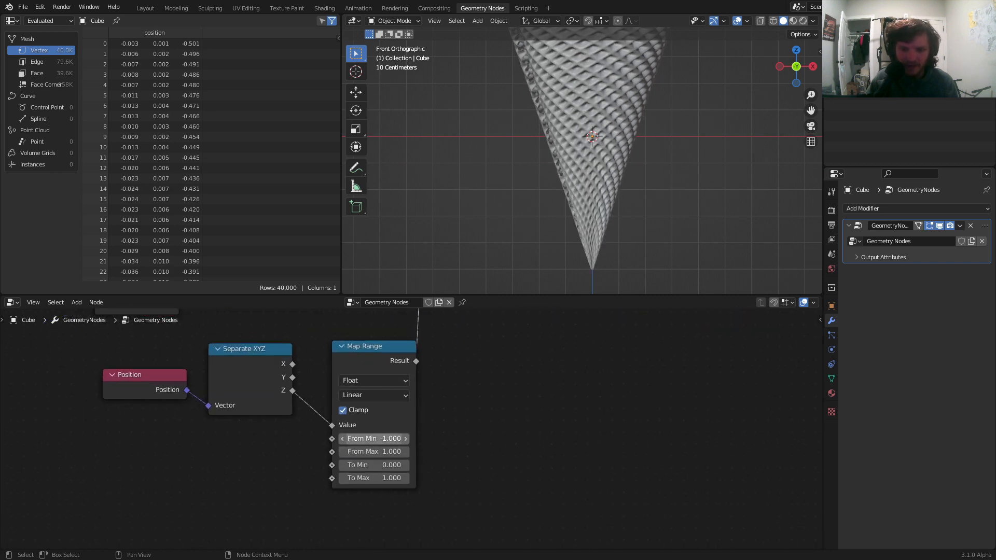
pyautogui.moveTo(374, 439); pyautogui.dragTo(405, 438)
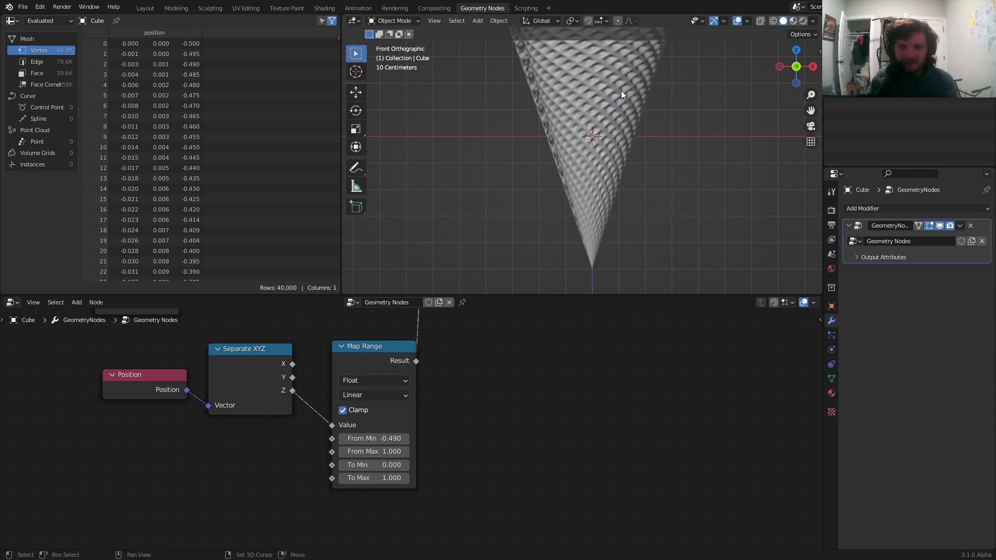
pyautogui.keyDown('shift'); pyautogui.moveTo(621, 90); pyautogui.dragTo(615, 164, button='middle'); pyautogui.keyUp('shift')
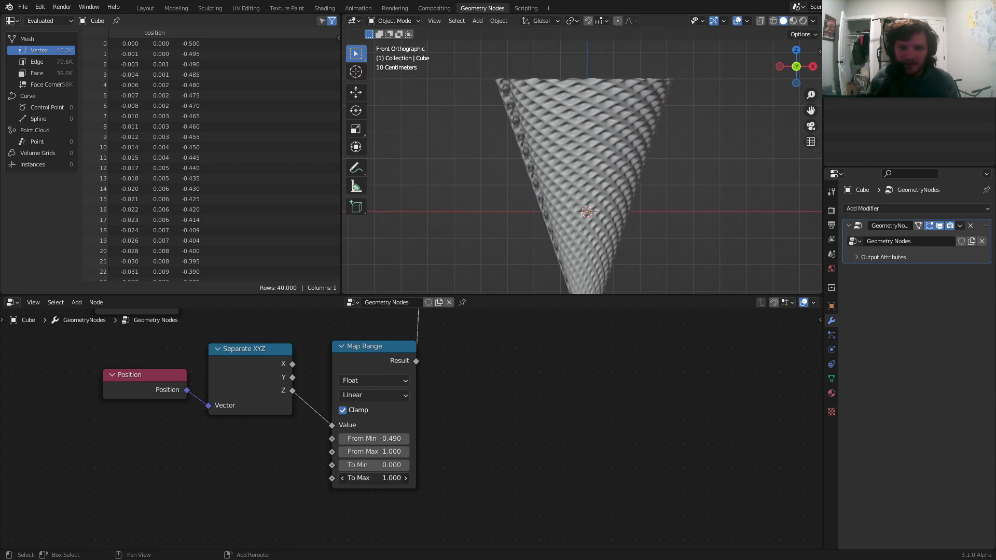
pyautogui.moveTo(373, 478); pyautogui.dragTo(358, 478)
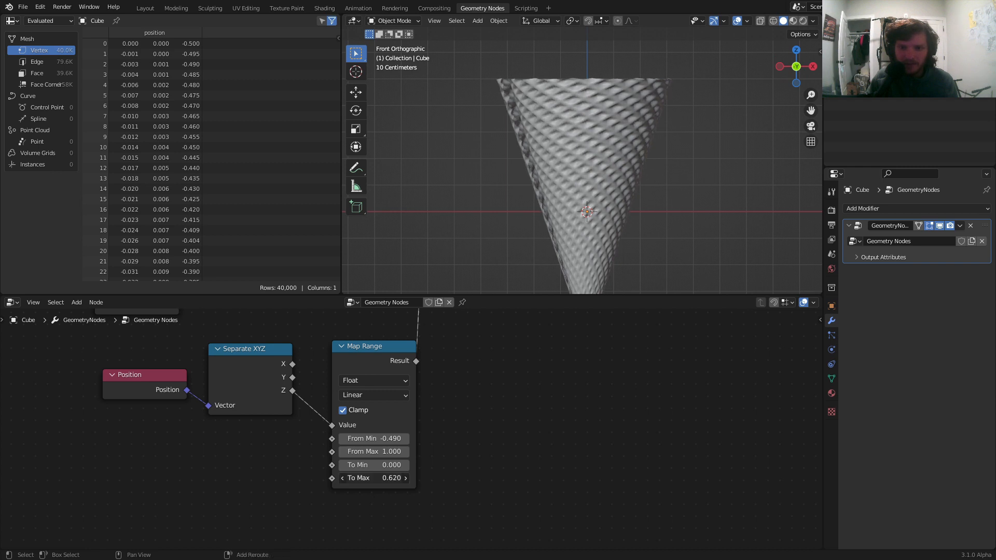
pyautogui.moveTo(562, 203); pyautogui.dragTo(617, 172, button='middle')
pyautogui.scroll(-3, 389, 355)
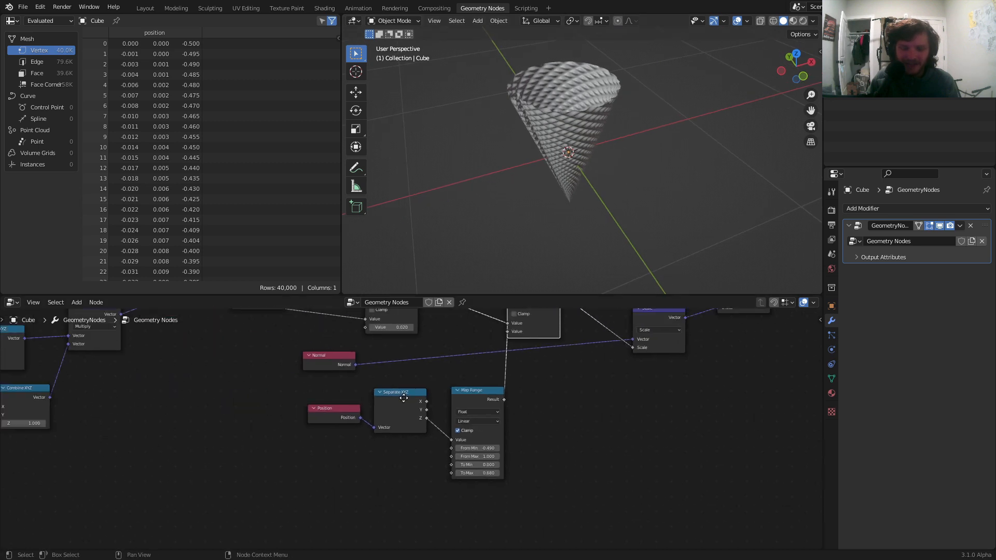
# Set To Min to 0.920 on the Map Range node with From Max 0.350, then inspect the cone's seam.
pyautogui.moveTo(246, 338); pyautogui.dragTo(462, 407, button='middle')
pyautogui.scroll(5, 538, 110)
pyautogui.moveTo(537, 119); pyautogui.dragTo(493, 195, button='middle')
pyautogui.moveTo(326, 354); pyautogui.dragTo(787, 207, button='middle')
pyautogui.scroll(6, 415, 431)
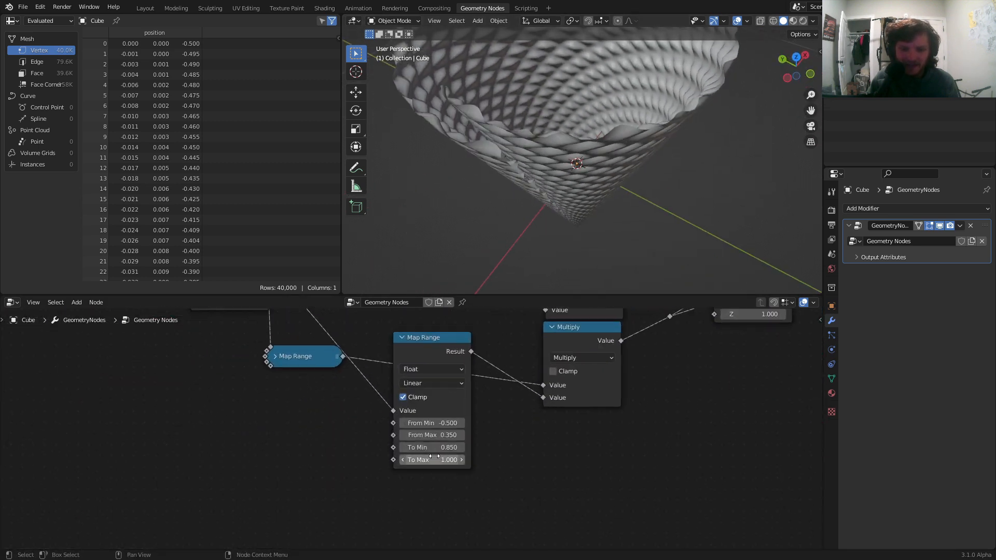
pyautogui.moveTo(433, 448); pyautogui.dragTo(445, 448)
pyautogui.moveTo(534, 191); pyautogui.dragTo(575, 117, button='middle')
pyautogui.scroll(-8, 519, 142)
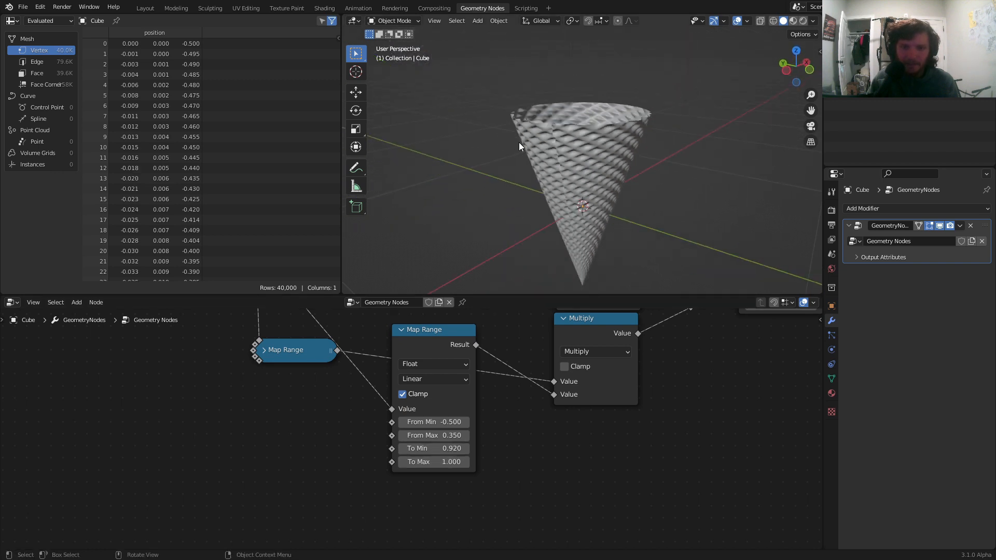
pyautogui.moveTo(519, 142); pyautogui.dragTo(571, 156, button='middle')
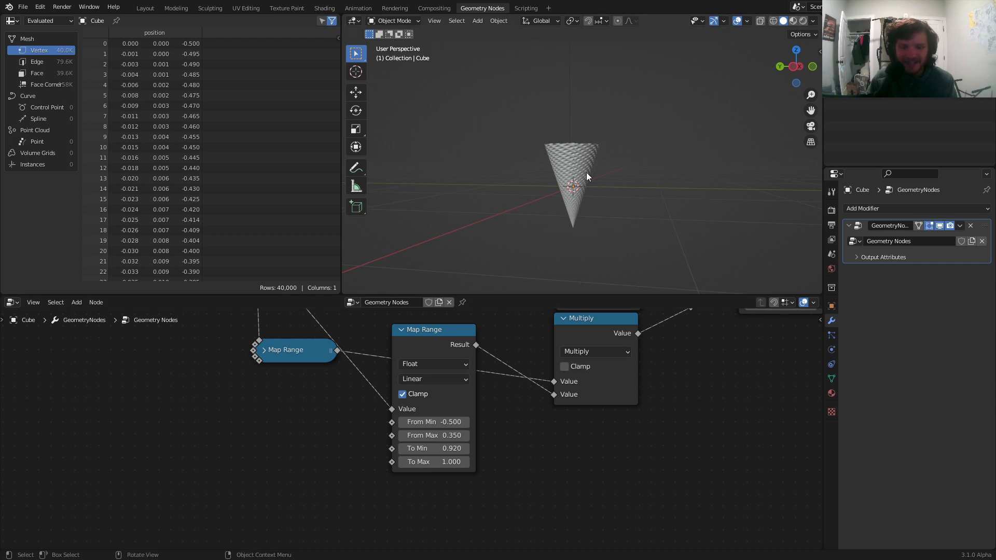
# Expand the collapsed Map Range node that shapes the cone's radius and set its To Max to 0.400.
pyautogui.moveTo(271, 356); pyautogui.dragTo(268, 372, button='middle')
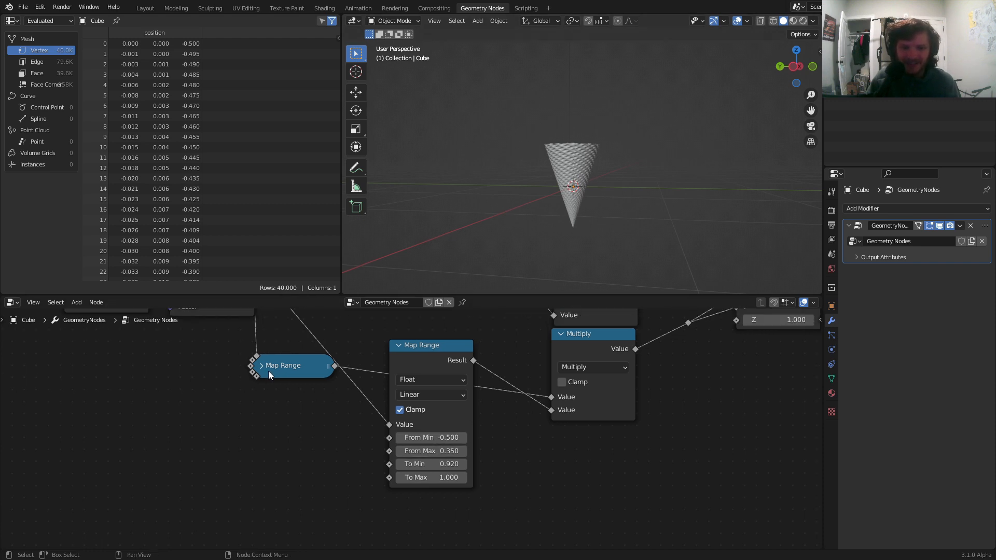
pyautogui.click(267, 370)
pyautogui.moveTo(298, 499)
pyautogui.mouseDown()
pyautogui.moveTo(317, 499)
pyautogui.moveTo(298, 499)
pyautogui.mouseUp()
pyautogui.hotkey('ctrl', 'z')
pyautogui.scroll(4, 590, 164)
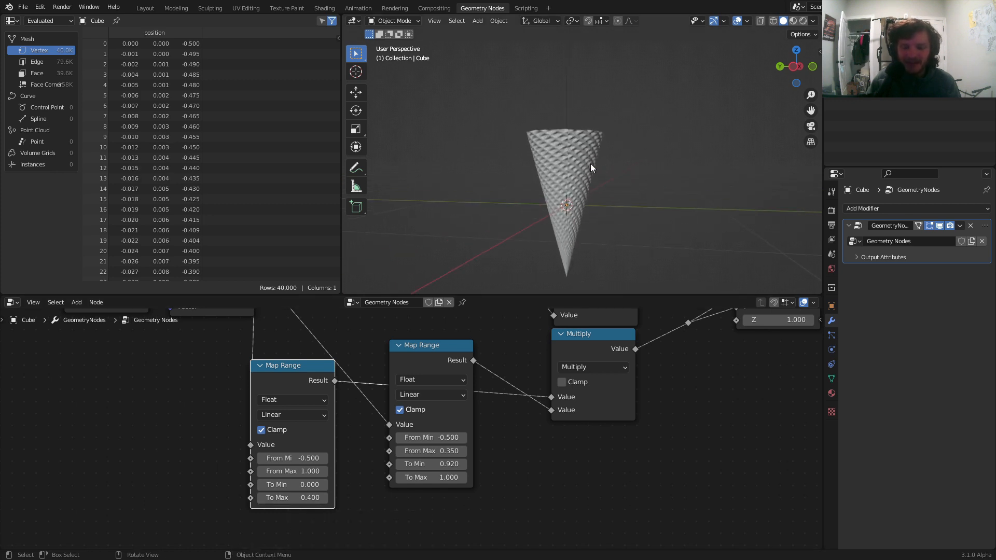
# Save the file to the Desktop as availableonpatreon.blend.
pyautogui.hotkey('ctrl', 's')
pyautogui.doubleClick(360, 418)
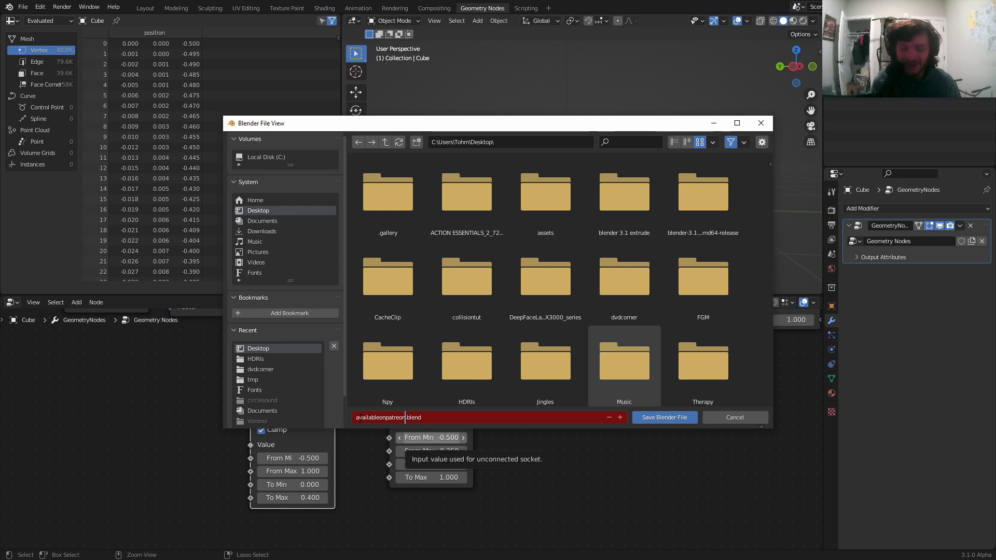
pyautogui.press('Return')
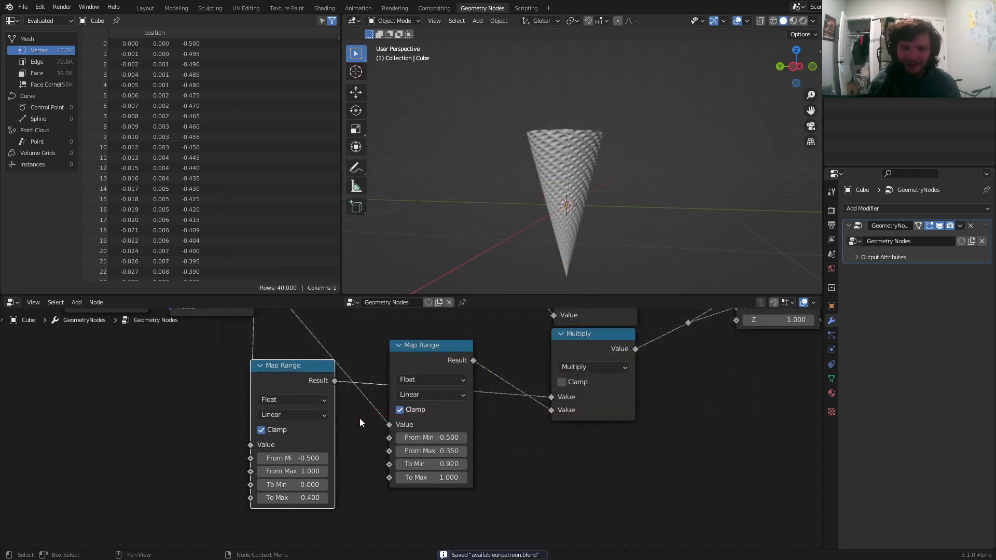
# Enclose all the cone's nodes except Group Output in one frame and move the frame away from Group Output.
pyautogui.scroll(-8, 490, 456)
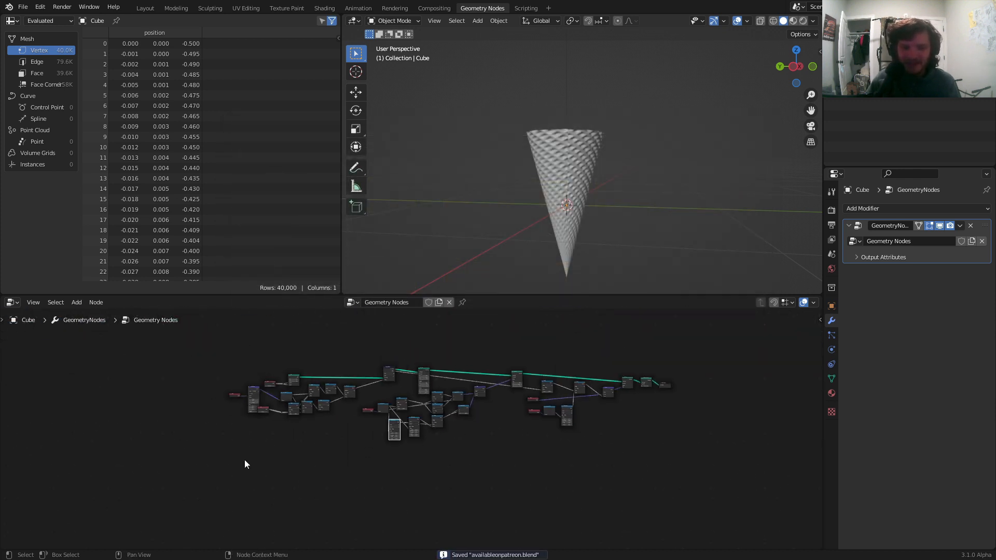
pyautogui.moveTo(201, 452); pyautogui.dragTo(648, 337)
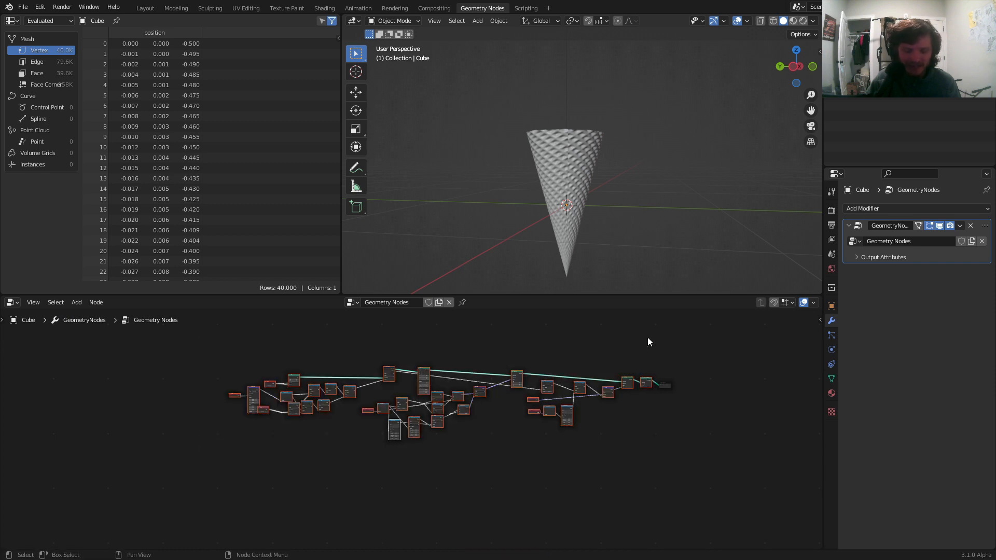
pyautogui.hotkey('ctrl', 'j')
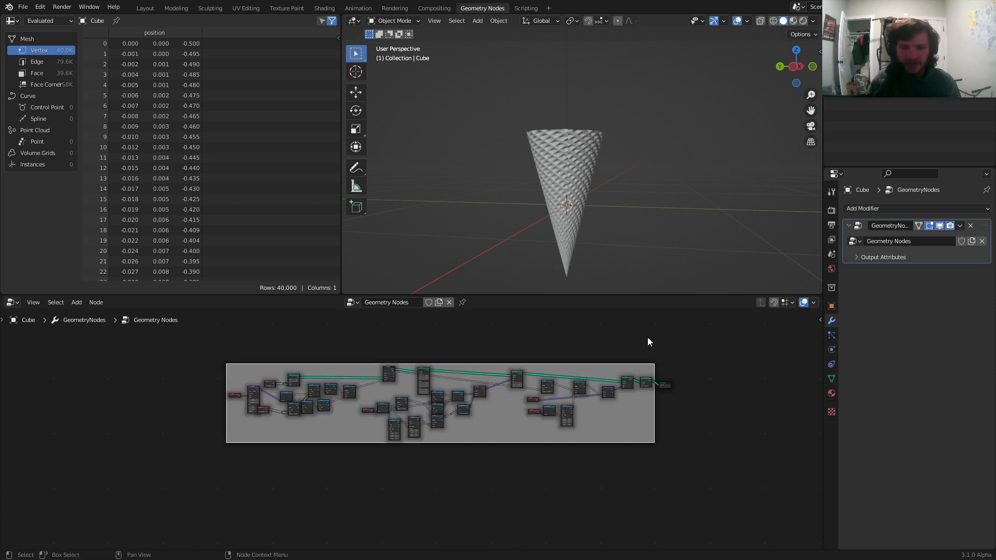
pyautogui.moveTo(609, 364); pyautogui.dragTo(541, 365)
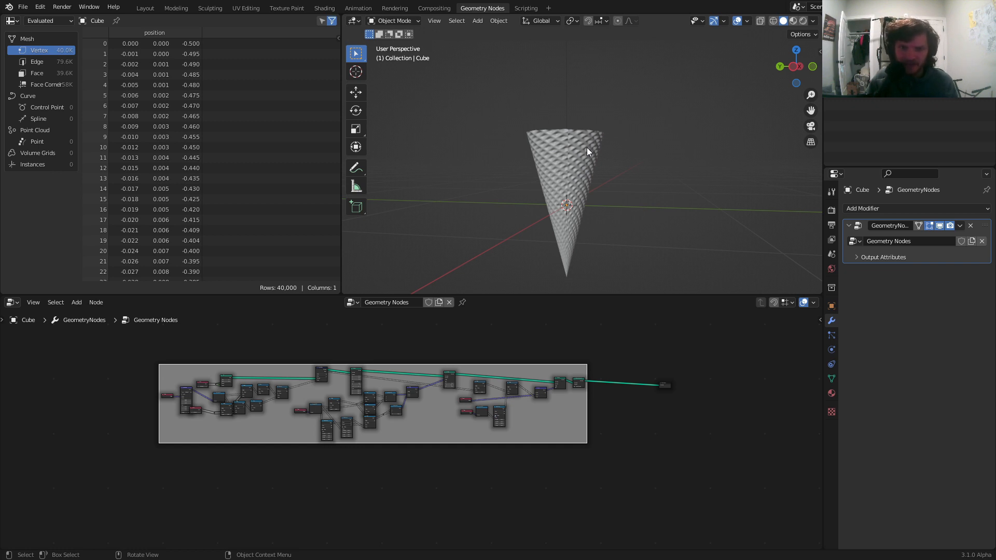
# Set the Value node at the start of the framed nodes to about 156.3 and check the cone's waffle pattern.
pyautogui.scroll(3, 587, 148)
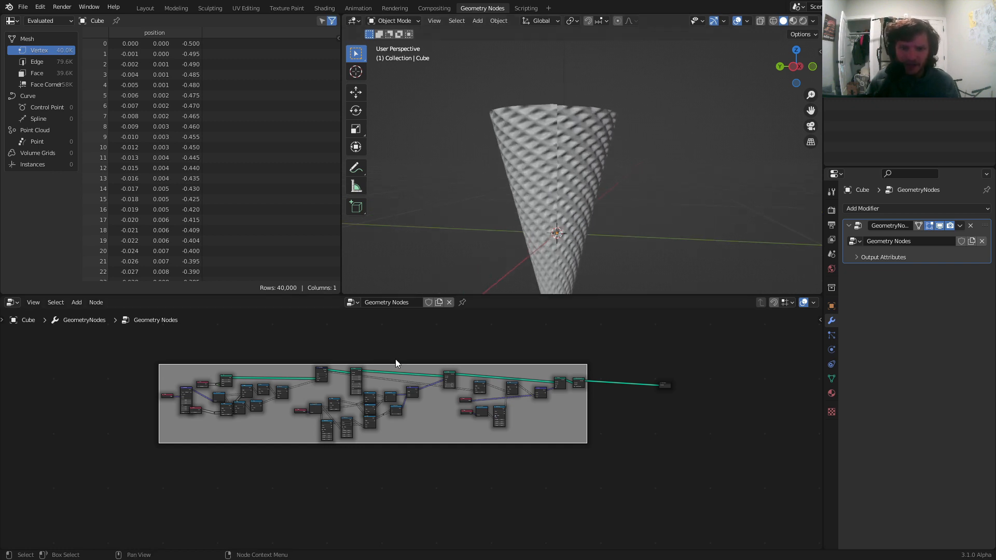
pyautogui.moveTo(274, 403); pyautogui.dragTo(457, 401, button='middle')
pyautogui.scroll(4, 344, 425)
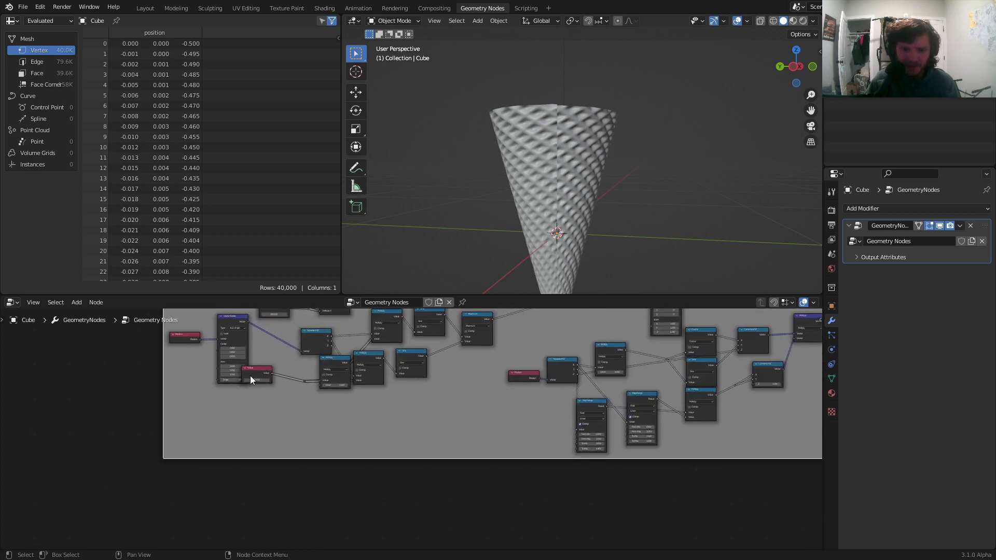
pyautogui.scroll(3, 301, 403)
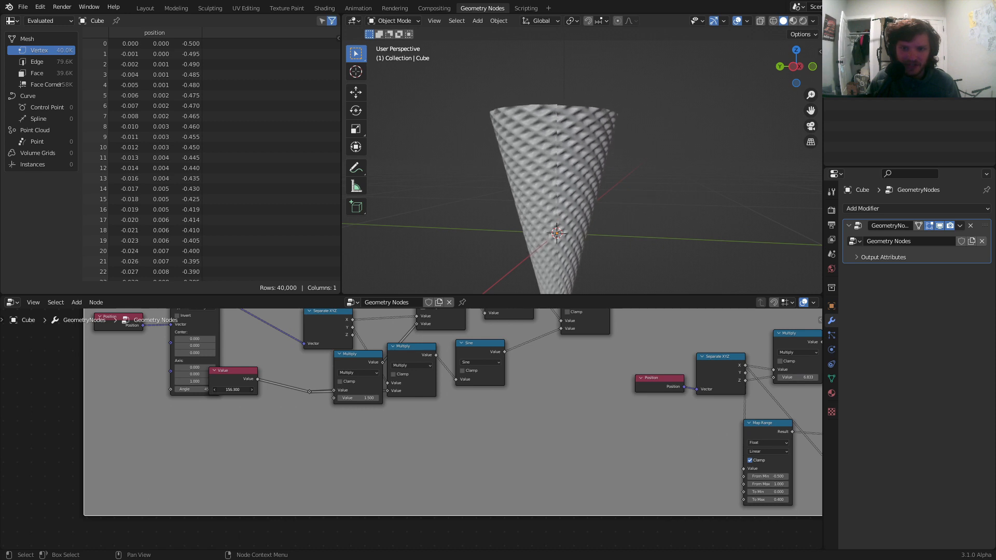
pyautogui.scroll(-4, 591, 168)
pyautogui.scroll(-5, 547, 460)
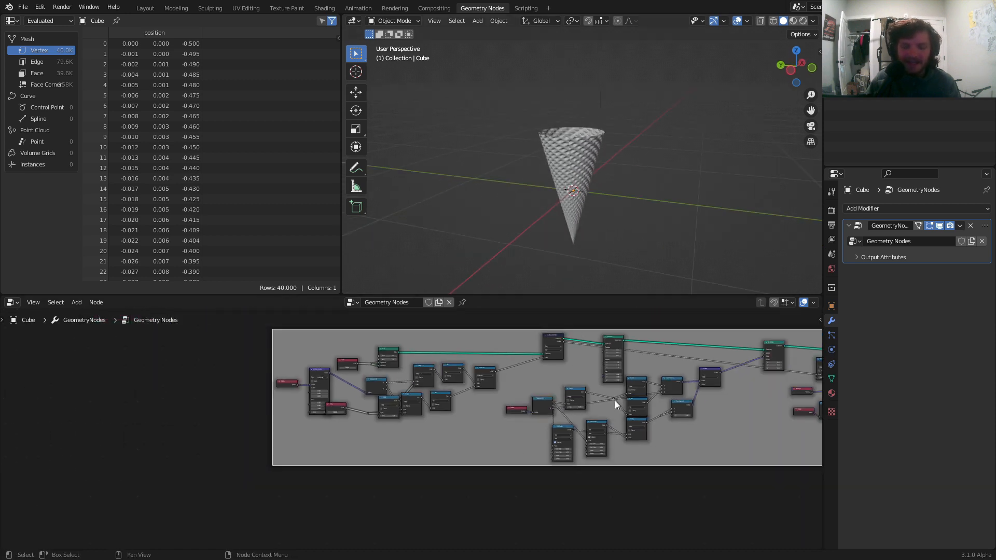
# Switch the 3D viewport to the left orthographic view and bring the Group Output end of the node tree into view.
pyautogui.moveTo(615, 401); pyautogui.dragTo(307, 438, button='middle')
pyautogui.moveTo(552, 427); pyautogui.dragTo(432, 478, button='middle')
pyautogui.scroll(2, 434, 402)
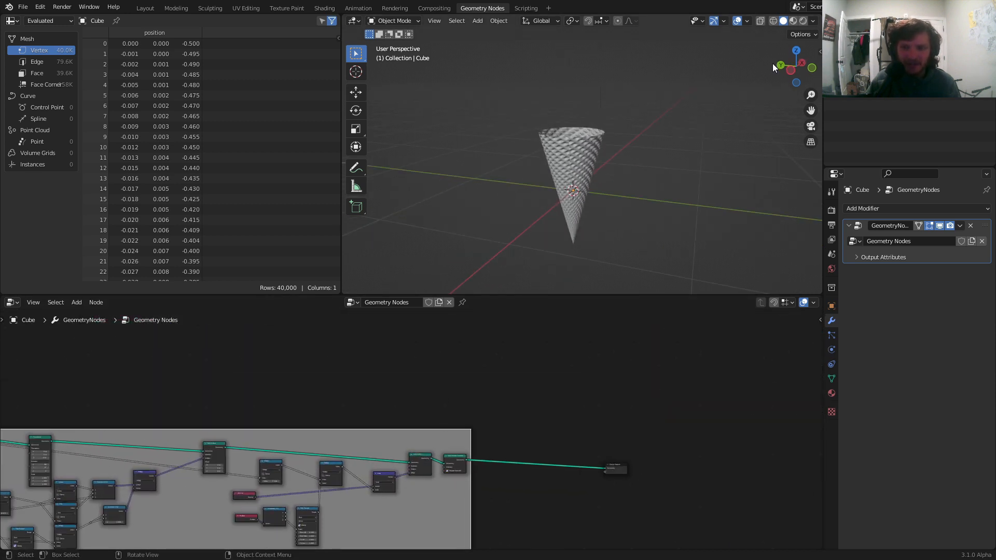
pyautogui.click(790, 70)
# Add a UV Sphere node above the frame and combine its mesh with the cone through a Join Geometry node.
pyautogui.scroll(5, 431, 381)
pyautogui.moveTo(431, 381); pyautogui.dragTo(339, 353, button='middle')
pyautogui.hotkey('shift', 'a')
pyautogui.click(347, 333)
pyautogui.write('uv')
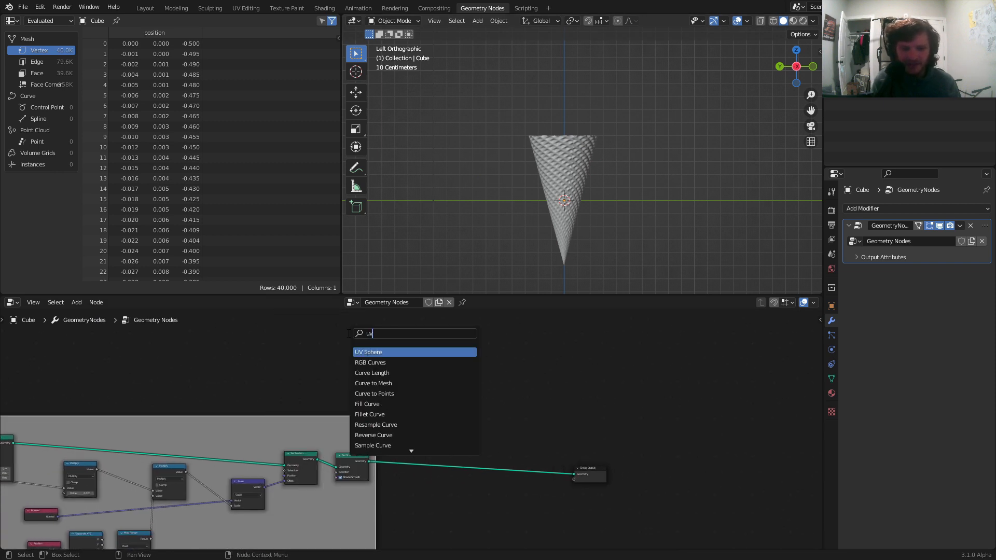
pyautogui.press('Return')
pyautogui.click(331, 365)
pyautogui.keyDown('ctrl'); pyautogui.keyDown('shift'); pyautogui.moveTo(343, 381); pyautogui.dragTo(354, 466, button='right'); pyautogui.keyUp('shift'); pyautogui.keyUp('ctrl')
pyautogui.press('g')
pyautogui.click(435, 439)
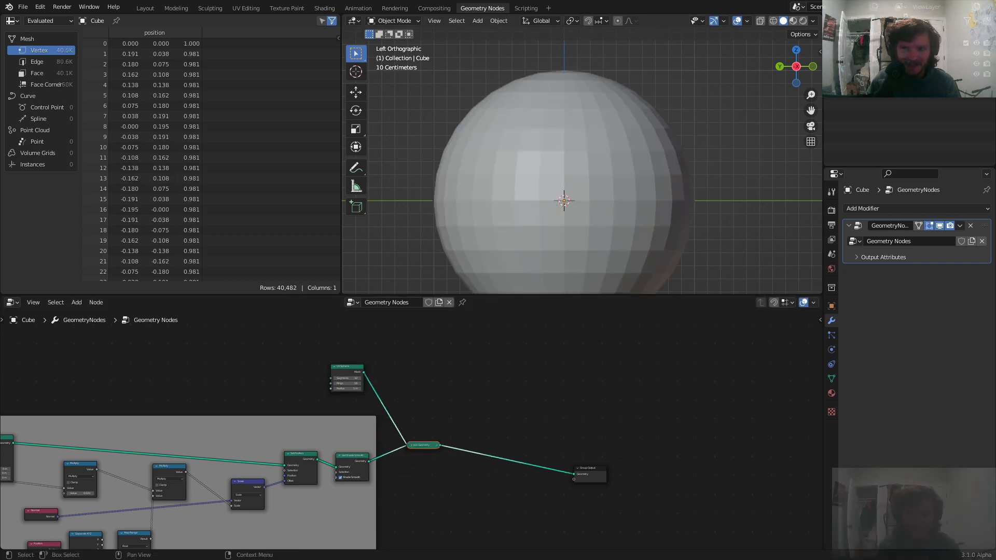
# Show the viewport in wireframe and insert a Transform node between the UV Sphere and Join Geometry.
pyautogui.click(774, 21)
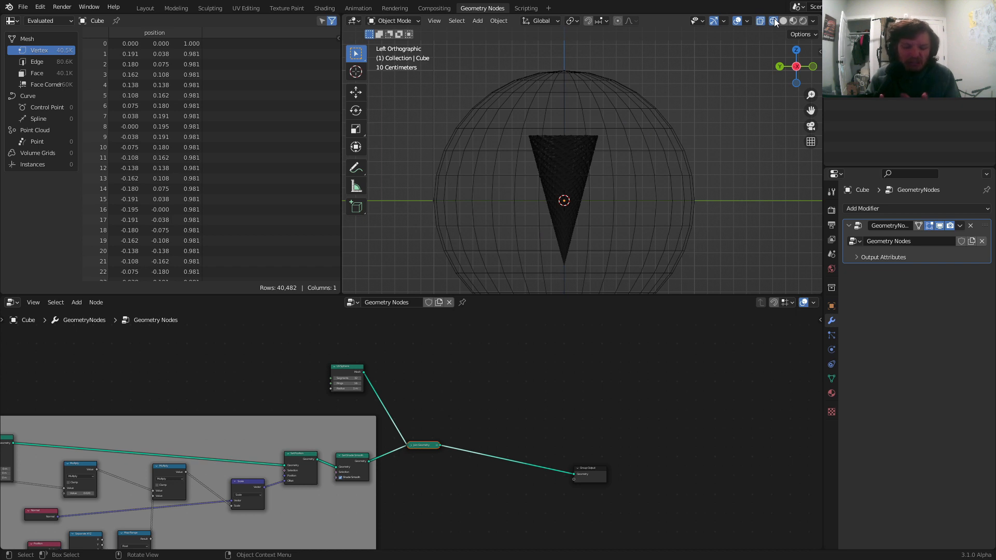
pyautogui.scroll(4, 358, 343)
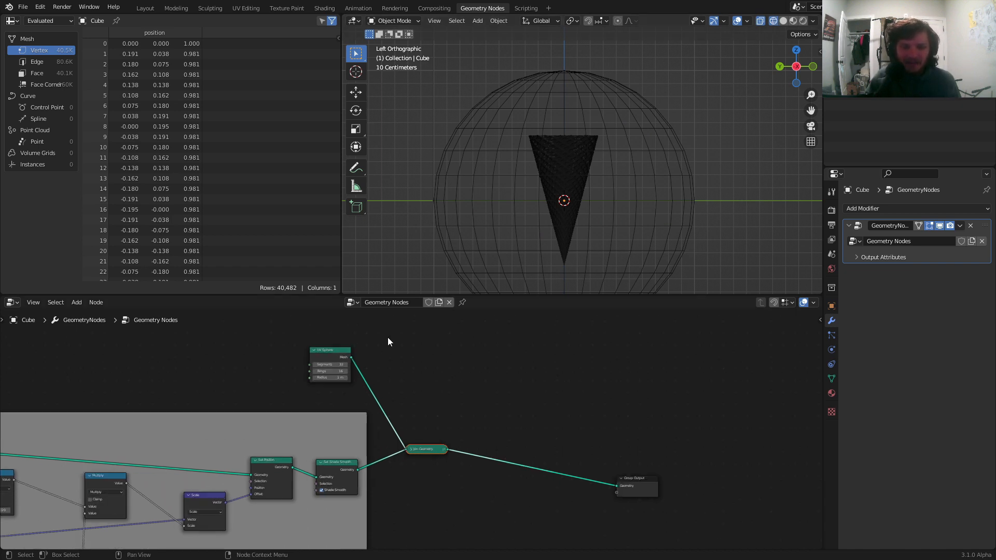
pyautogui.moveTo(376, 358); pyautogui.dragTo(281, 361)
pyautogui.hotkey('shift', 'a')
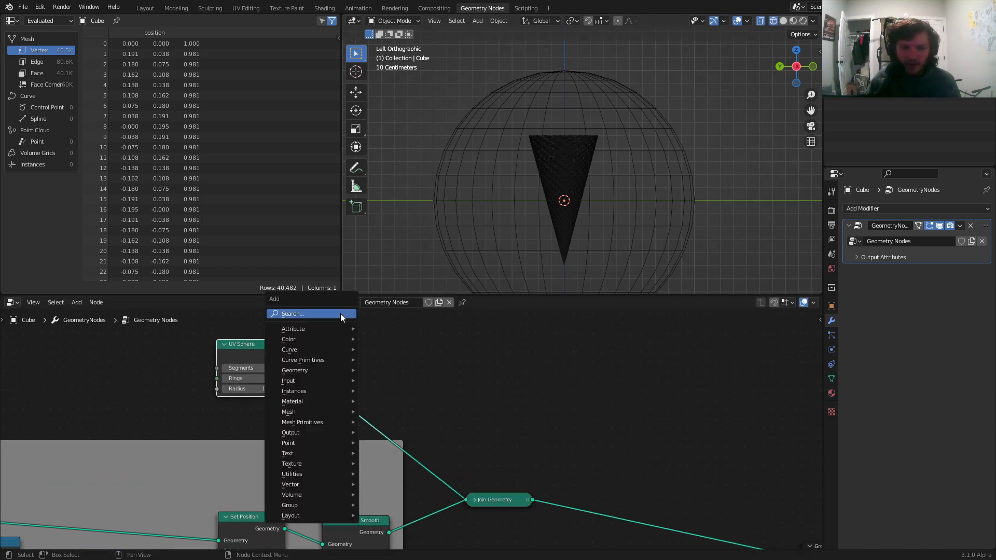
pyautogui.write('tr')
pyautogui.press('Return')
pyautogui.click(362, 322)
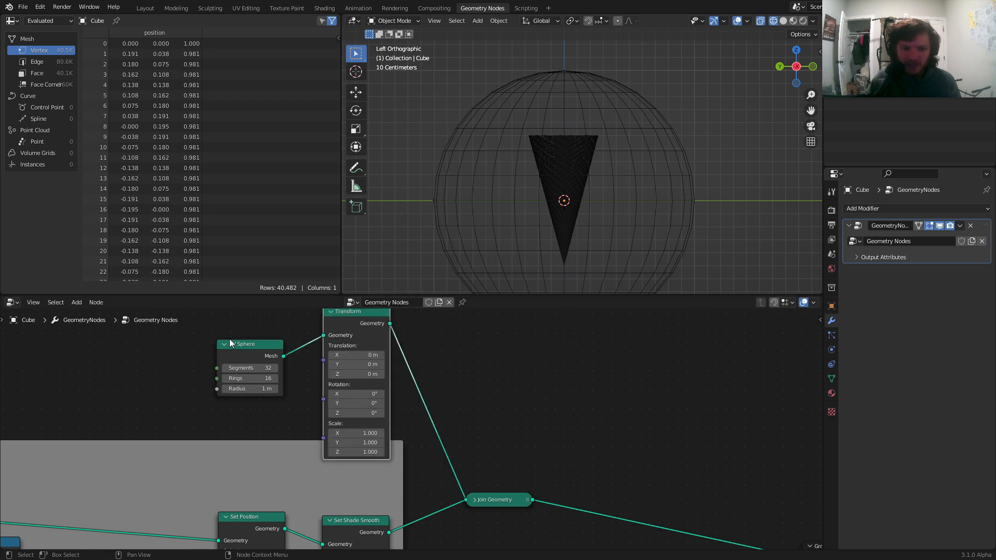
# Move the UV Sphere and Transform nodes farther above the frame and place Join Geometry close to Group Output.
pyautogui.moveTo(366, 429); pyautogui.dragTo(276, 392, button='middle')
pyautogui.scroll(-6, 416, 410)
pyautogui.moveTo(240, 394); pyautogui.dragTo(350, 332)
pyautogui.scroll(-8, 292, 404)
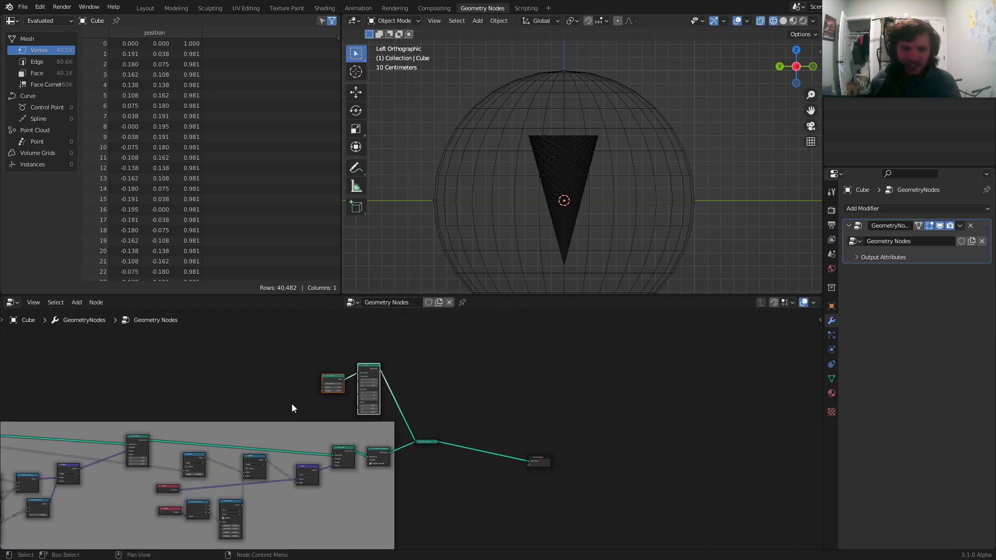
pyautogui.moveTo(423, 441); pyautogui.dragTo(502, 453)
pyautogui.scroll(3, 480, 441)
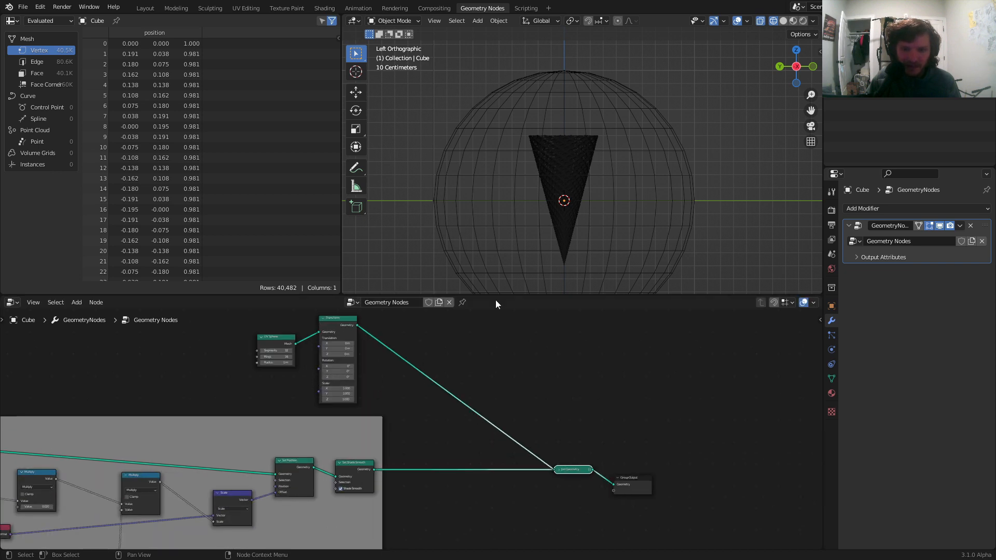
# Set the UV Sphere's radius to 0.36 m and the Transform node's Z translation to 0.54 m.
pyautogui.scroll(6, 342, 352)
pyautogui.moveTo(363, 372); pyautogui.dragTo(510, 436, button='middle')
pyautogui.scroll(4, 506, 433)
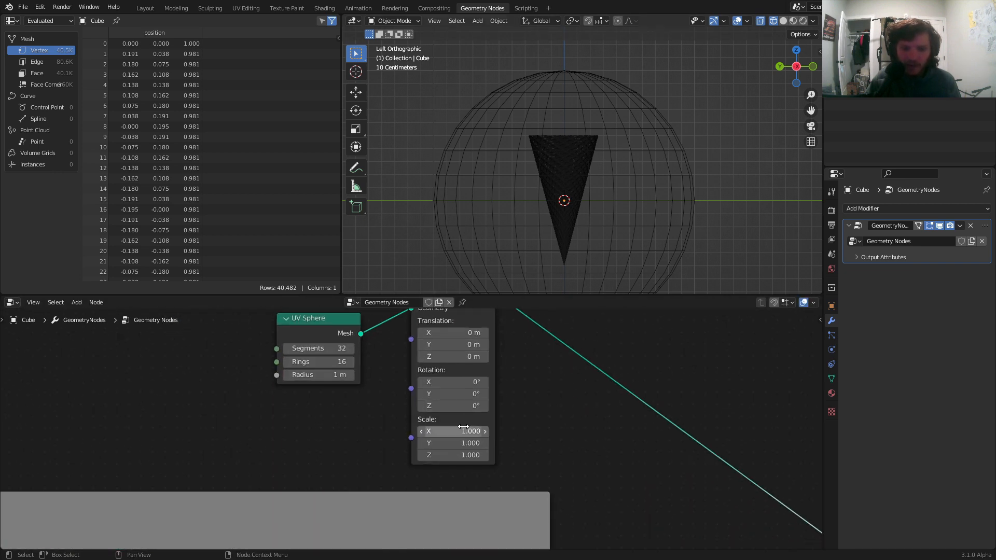
pyautogui.moveTo(306, 375); pyautogui.dragTo(238, 375)
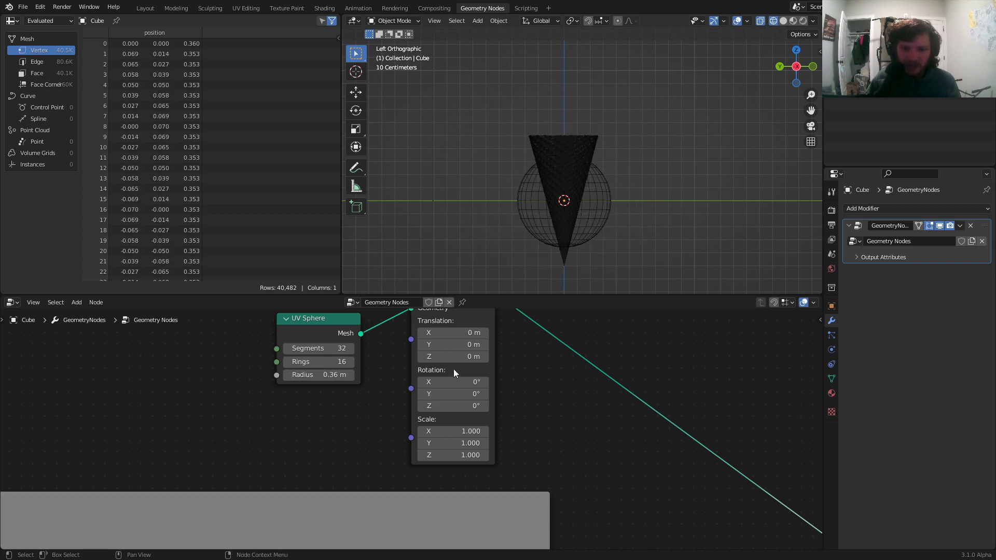
pyautogui.moveTo(453, 357)
pyautogui.mouseDown()
pyautogui.moveTo(482, 356)
pyautogui.moveTo(448, 356)
pyautogui.mouseUp()
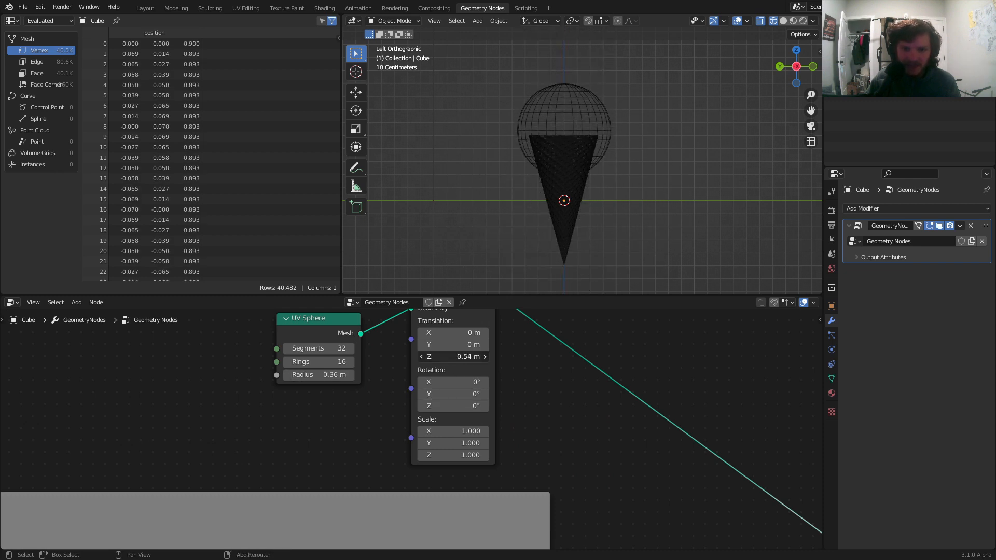
# Flatten the sphere to a Z scale of 0.650 and set its radius to 0.3 m.
pyautogui.moveTo(470, 455); pyautogui.dragTo(435, 455)
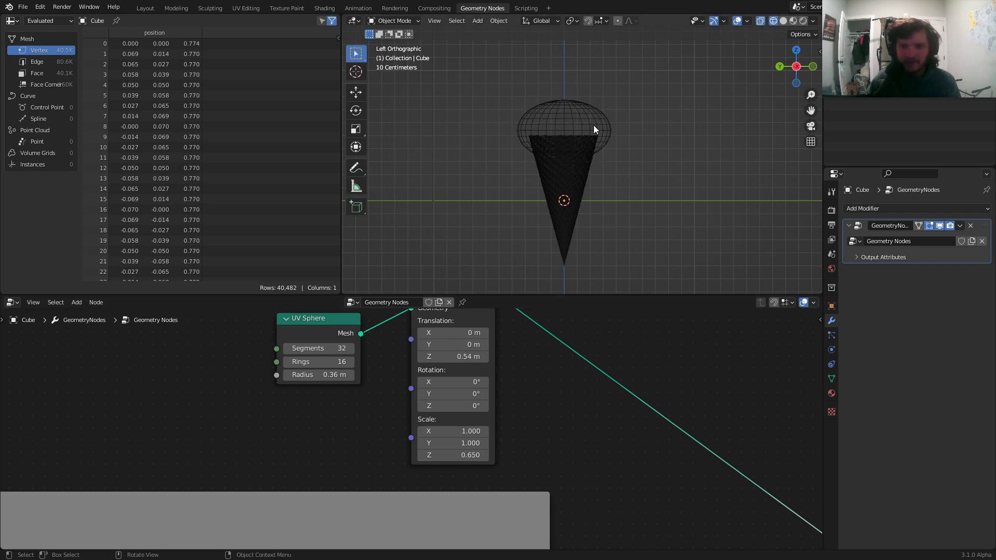
pyautogui.scroll(3, 593, 126)
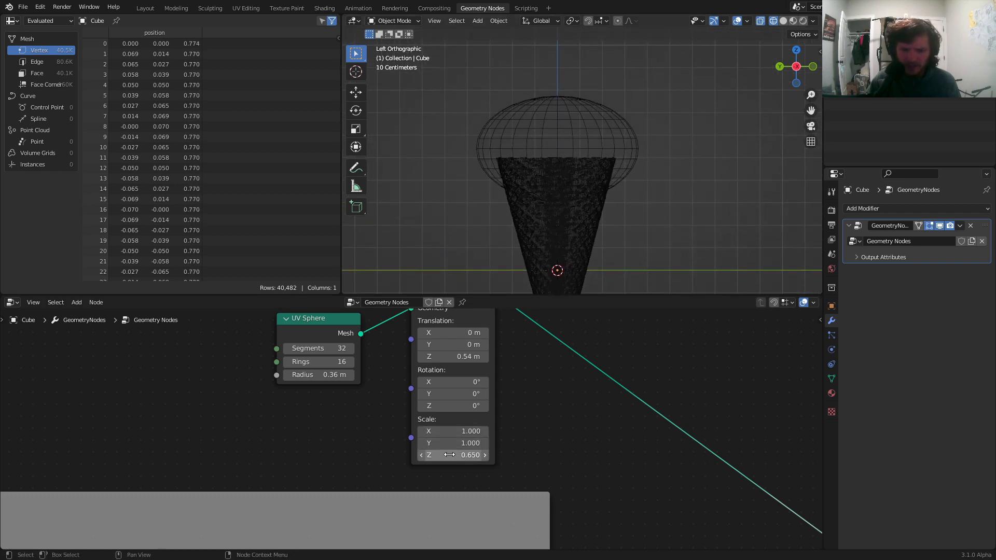
pyautogui.moveTo(325, 375); pyautogui.dragTo(306, 375)
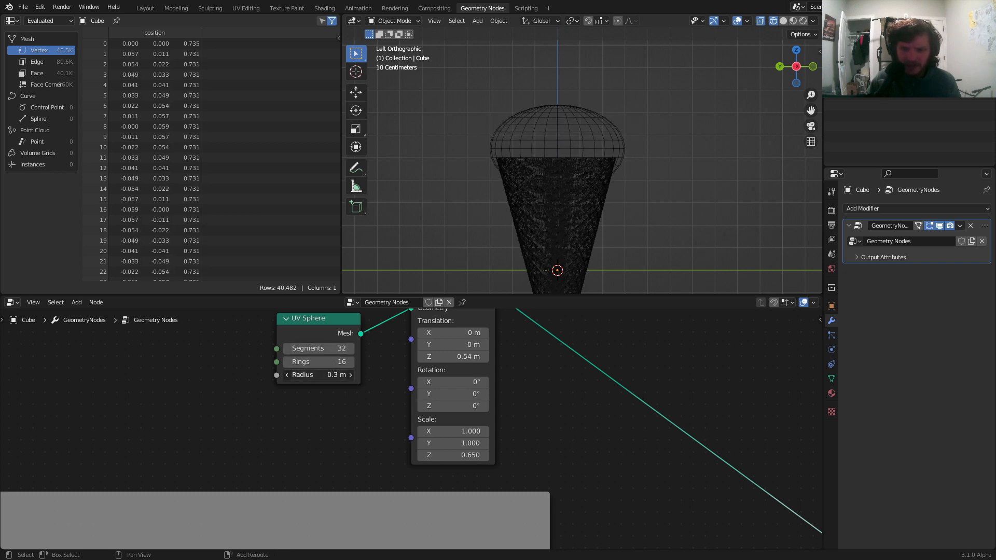
# Set the Transform node's Z scale to 0.700 and its Z translation to 0.55 m.
pyautogui.moveTo(451, 455); pyautogui.dragTo(468, 455)
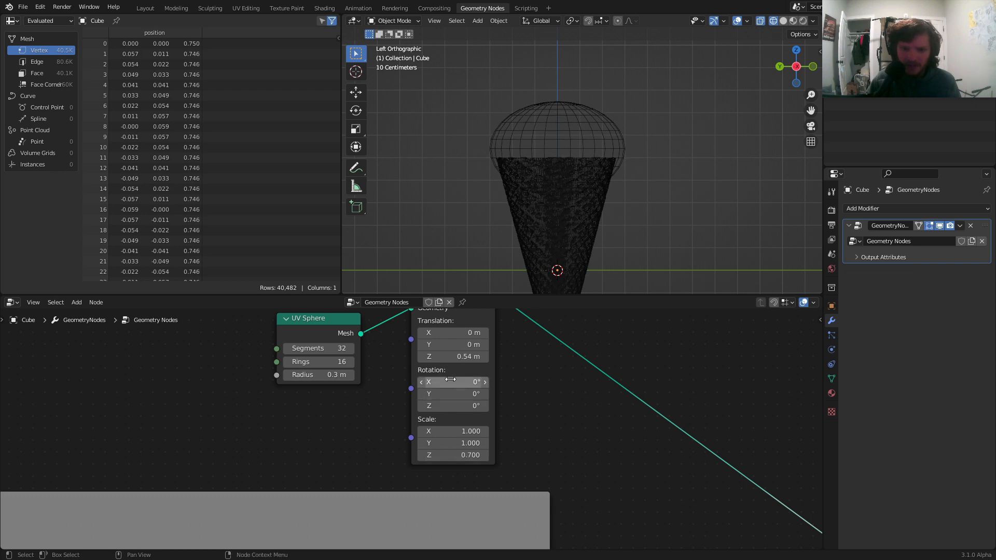
pyautogui.moveTo(455, 357); pyautogui.dragTo(460, 382)
pyautogui.hotkey('ctrl', 'z')
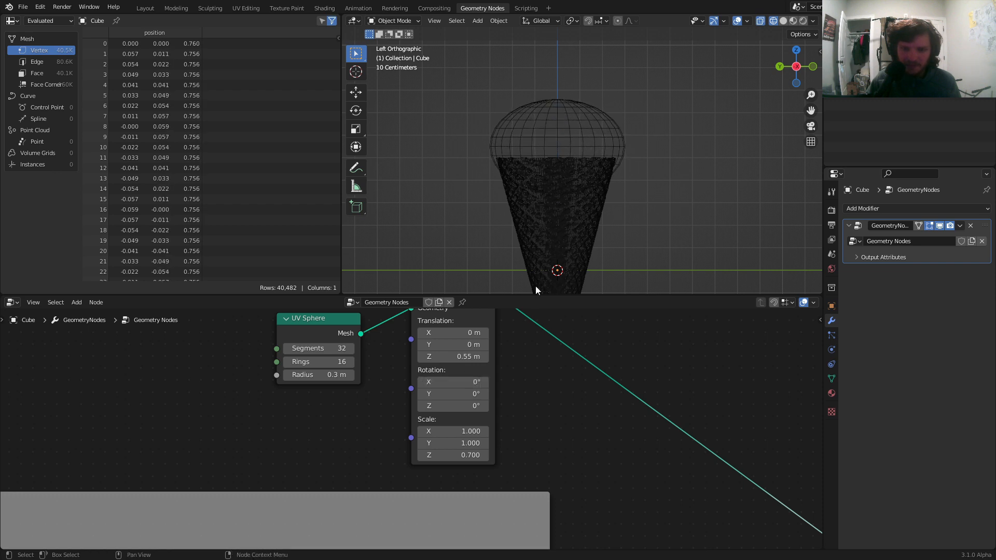
# Return the viewport to solid shading and set the UV Sphere to 80 segments and 40 rings.
pyautogui.click(783, 21)
pyautogui.scroll(-4, 596, 135)
pyautogui.scroll(4, 581, 151)
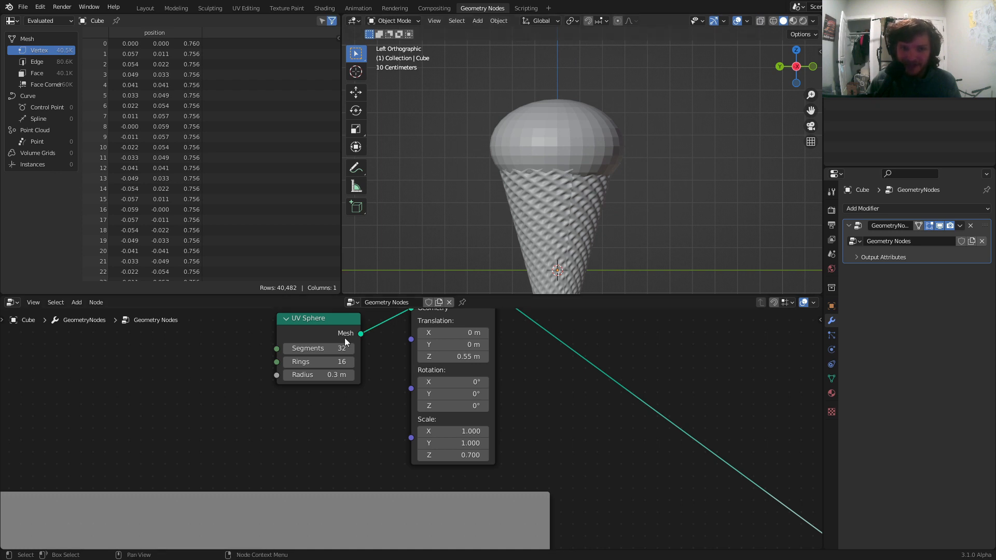
pyautogui.click(318, 348)
pyautogui.write('80')
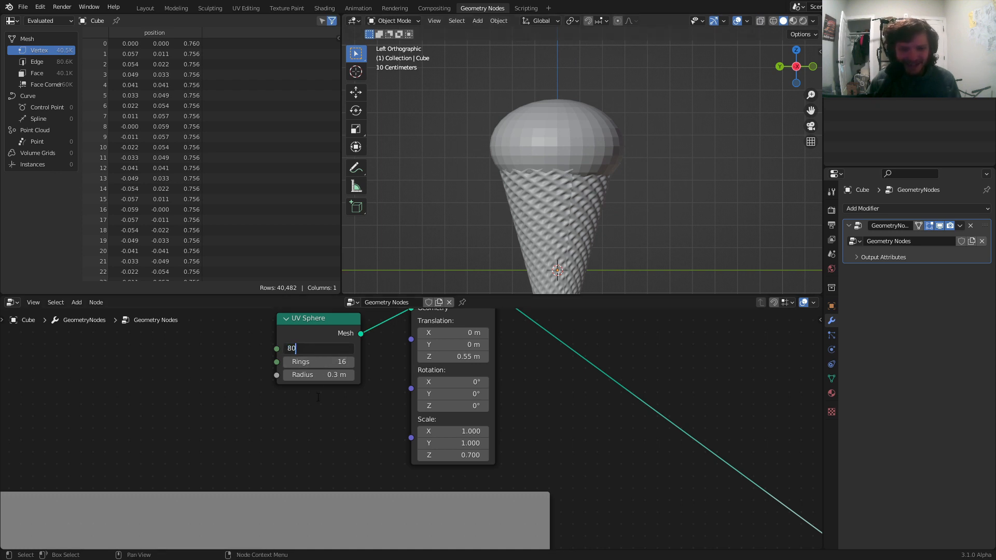
pyautogui.press('Return')
pyautogui.click(337, 363)
pyautogui.write('40')
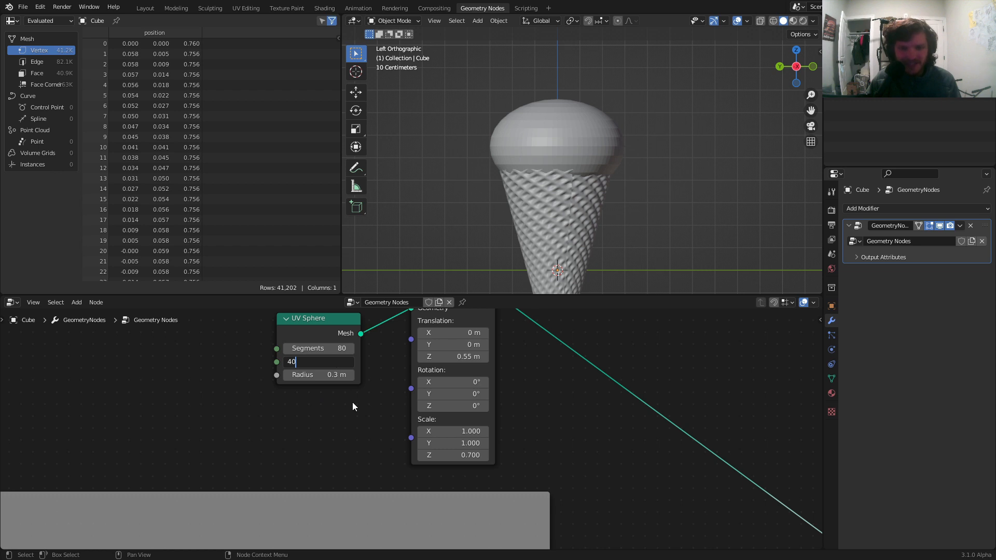
pyautogui.press('Return')
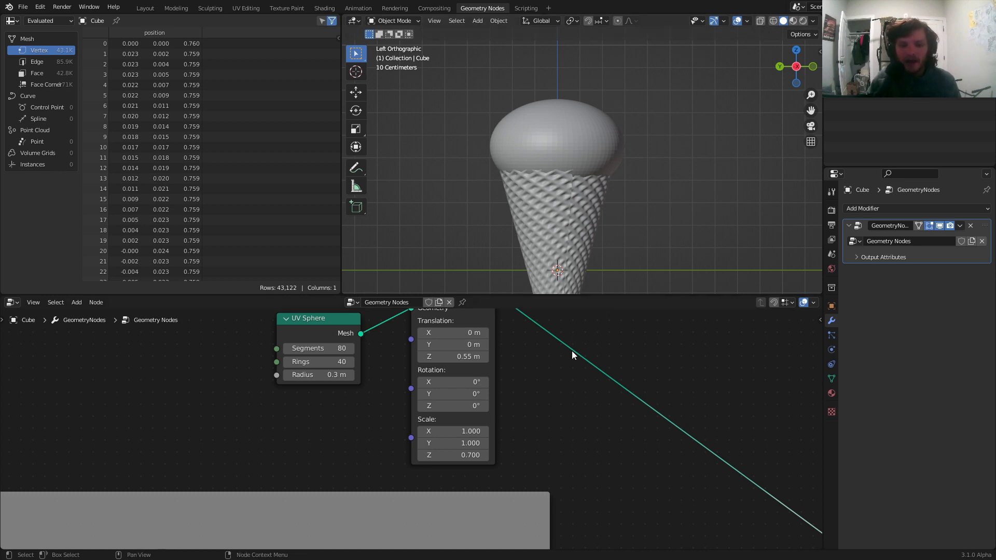
# Insert a Distribute Points on Faces node after the sphere's Transform node and set its density to 128.200.
pyautogui.scroll(-3, 571, 351)
pyautogui.moveTo(528, 369); pyautogui.dragTo(393, 384, button='middle')
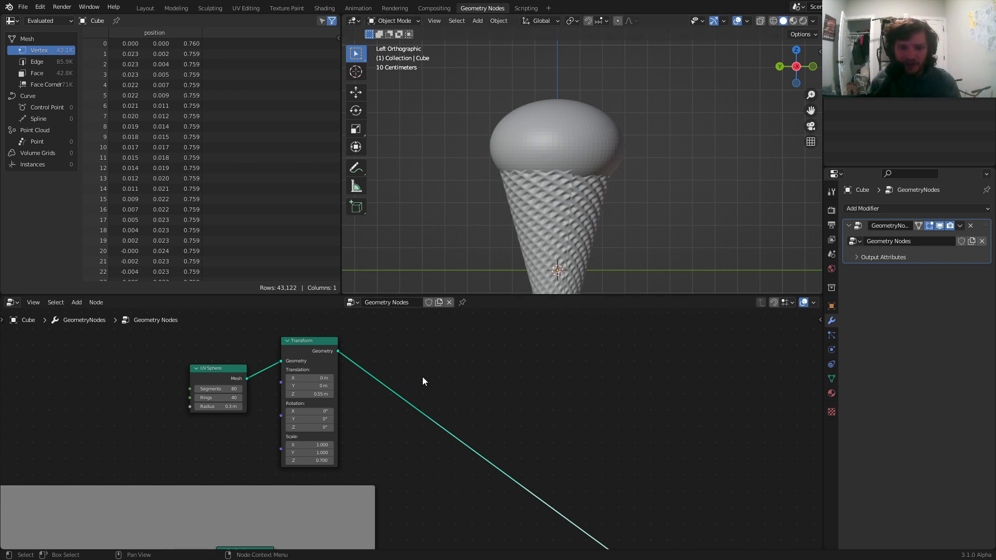
pyautogui.scroll(3, 410, 402)
pyautogui.hotkey('shift', 'a')
pyautogui.click(398, 327)
pyautogui.write('dist')
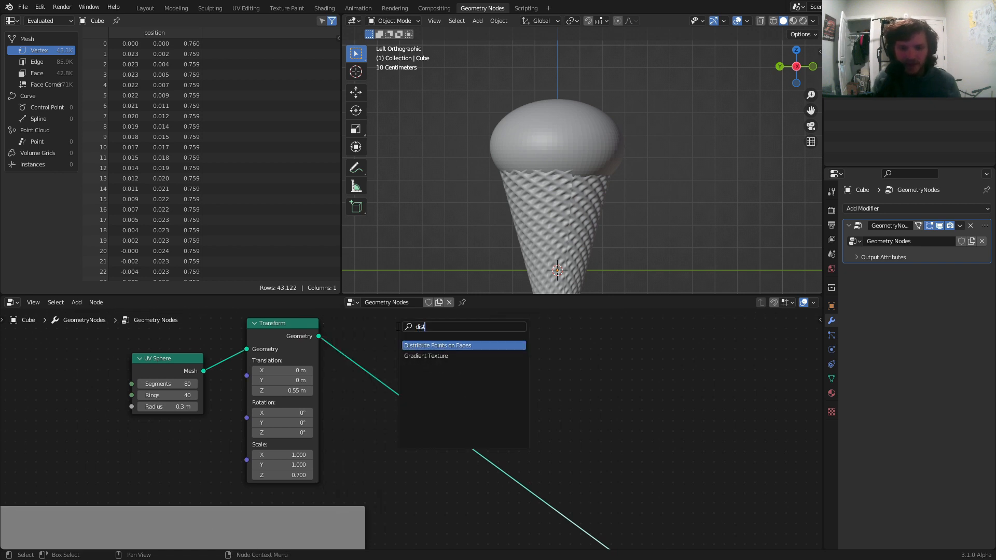
pyautogui.press('Return')
pyautogui.click(397, 327)
pyautogui.moveTo(444, 417); pyautogui.dragTo(482, 417)
# Insert an Instance on Points node after Distribute Points on Faces and place it clear of that node.
pyautogui.hotkey('shift', 'a')
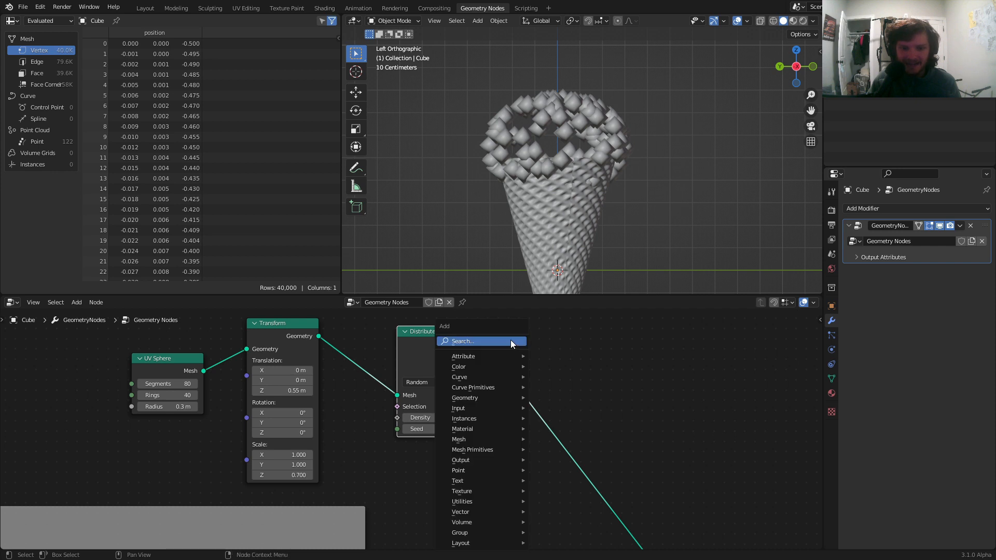
pyautogui.click(502, 336)
pyautogui.write('instnac')
pyautogui.press('Down')
pyautogui.press('Down')
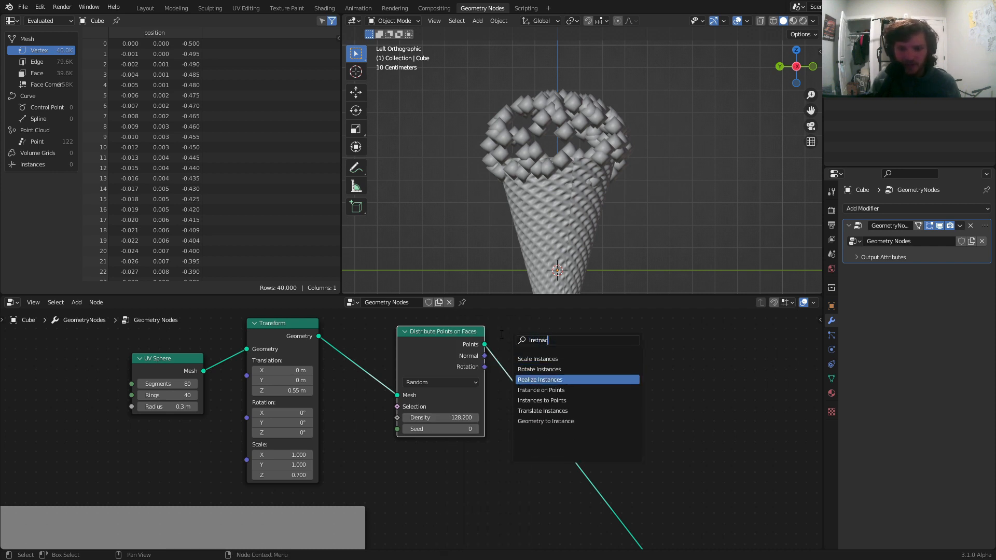
pyautogui.press('Down')
pyautogui.press('Down')
pyautogui.press('Up')
pyautogui.press('Return')
pyautogui.click(501, 334)
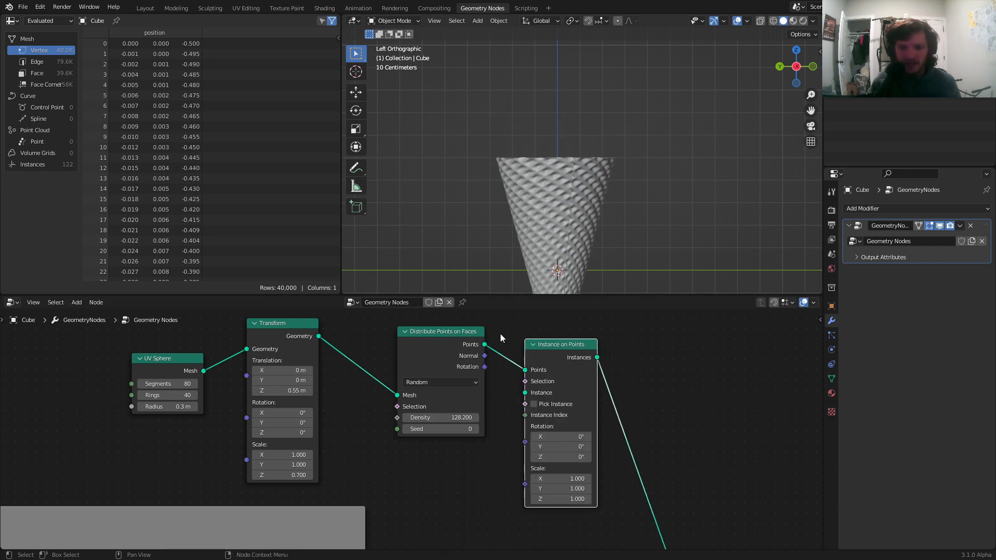
pyautogui.press('g')
pyautogui.click(541, 335)
# Add a UV Sphere node, connect its mesh to the Instance input of Instance on Points, and set its radius to 0.09 m.
pyautogui.hotkey('shift', 'a')
pyautogui.click(530, 331)
pyautogui.write('u')
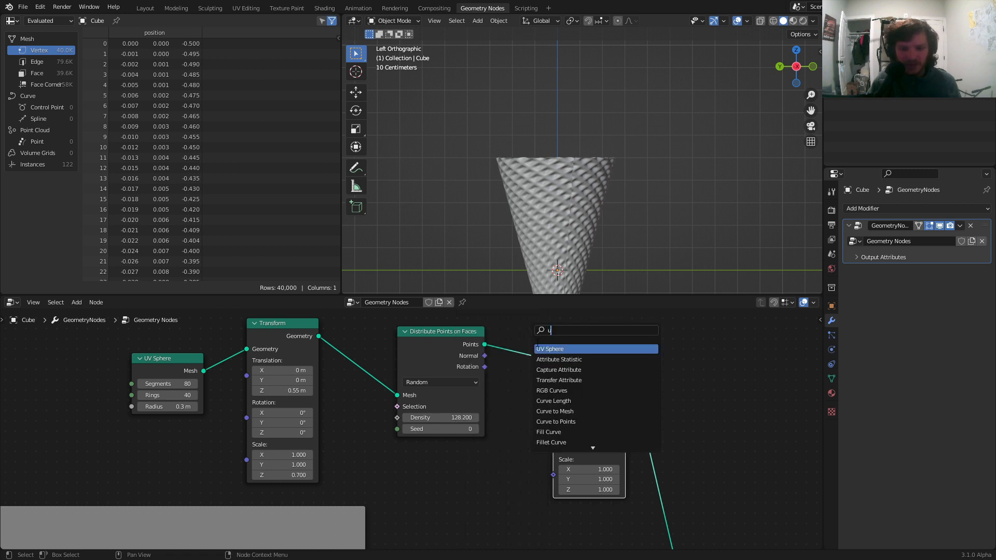
pyautogui.press('Return')
pyautogui.click(400, 468)
pyautogui.keyDown('alt'); pyautogui.moveTo(433, 455); pyautogui.dragTo(535, 398, button='right'); pyautogui.keyUp('alt')
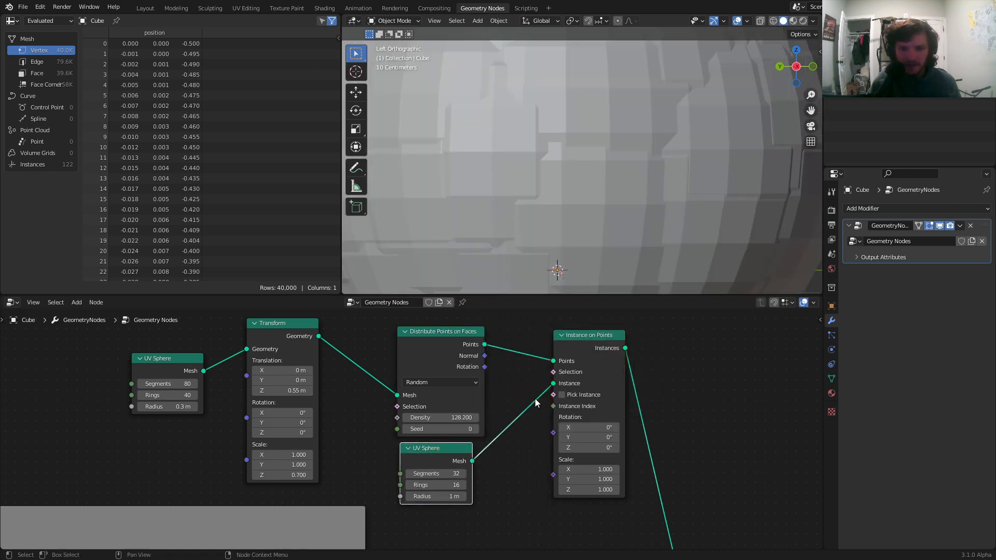
pyautogui.moveTo(436, 497); pyautogui.dragTo(408, 496)
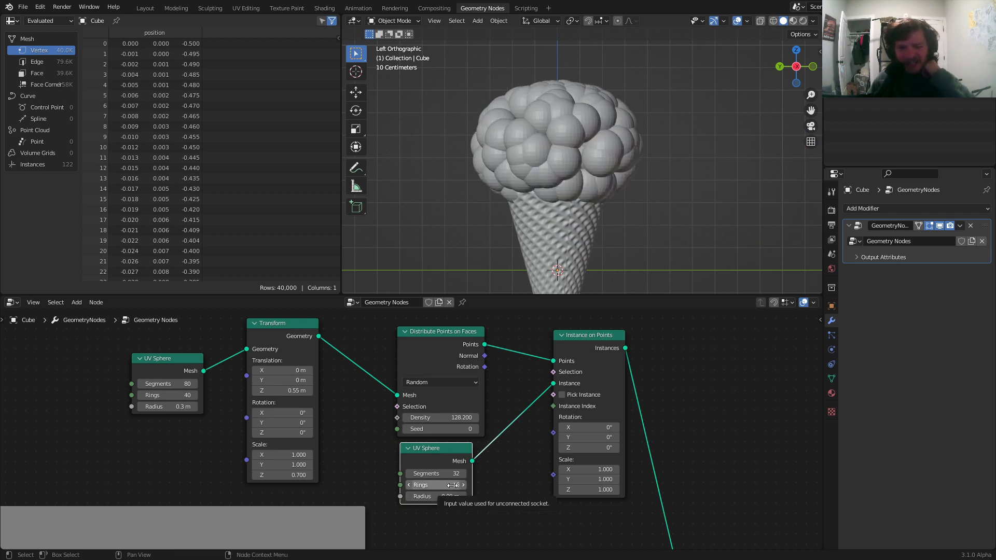
# Combine the Transform node's geometry with the Instance on Points output through a new Join Geometry node.
pyautogui.click(583, 339)
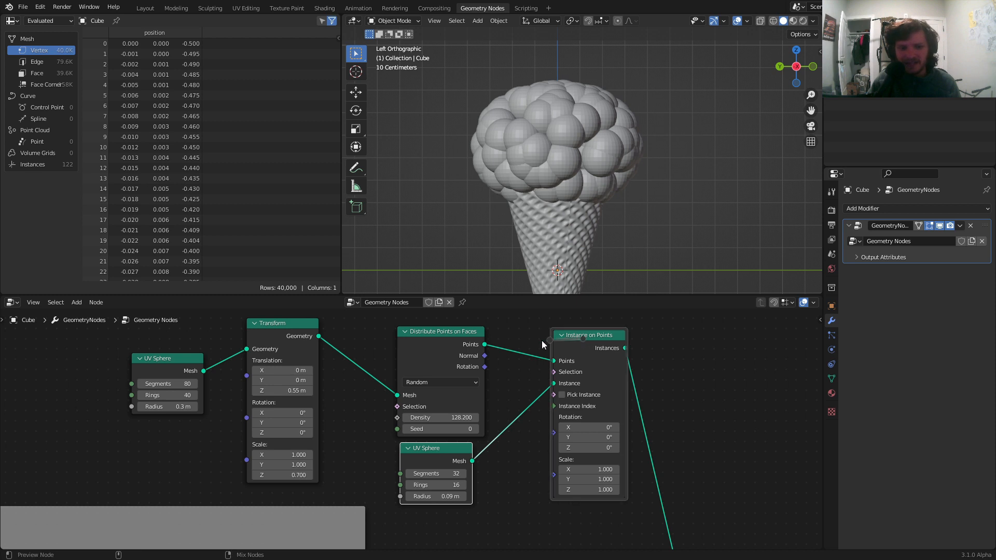
pyautogui.keyDown('shift'); pyautogui.click(304, 326); pyautogui.keyUp('shift')
pyautogui.hotkey('ctrl', '0')
# Move the final Join Geometry and Group Output nodes farther along the tree and shift Instance on Points slightly down.
pyautogui.scroll(-3, 627, 471)
pyautogui.moveTo(626, 471); pyautogui.dragTo(489, 389, button='middle')
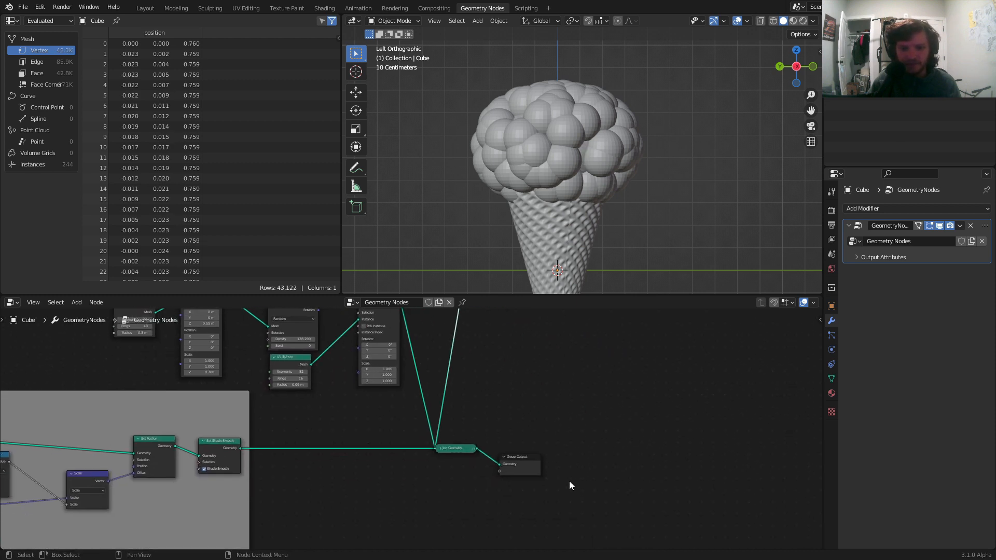
pyautogui.moveTo(575, 488); pyautogui.dragTo(461, 440)
pyautogui.press('g')
pyautogui.click(627, 422)
pyautogui.moveTo(519, 381); pyautogui.dragTo(545, 448, button='middle')
pyautogui.scroll(3, 417, 399)
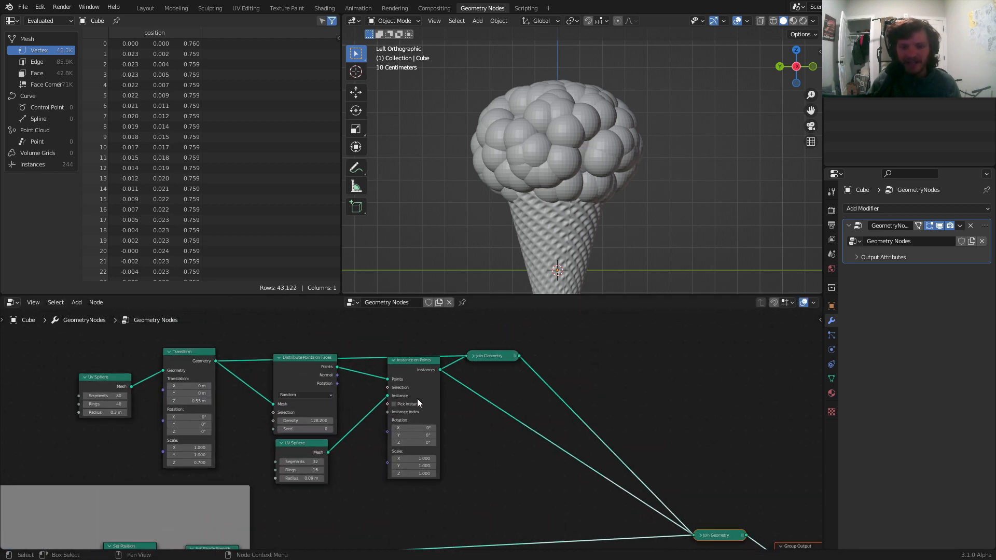
pyautogui.moveTo(432, 350); pyautogui.dragTo(428, 369)
# Examine the scoop's clustered sphere instances on the cone from near and far.
pyautogui.scroll(-6, 539, 183)
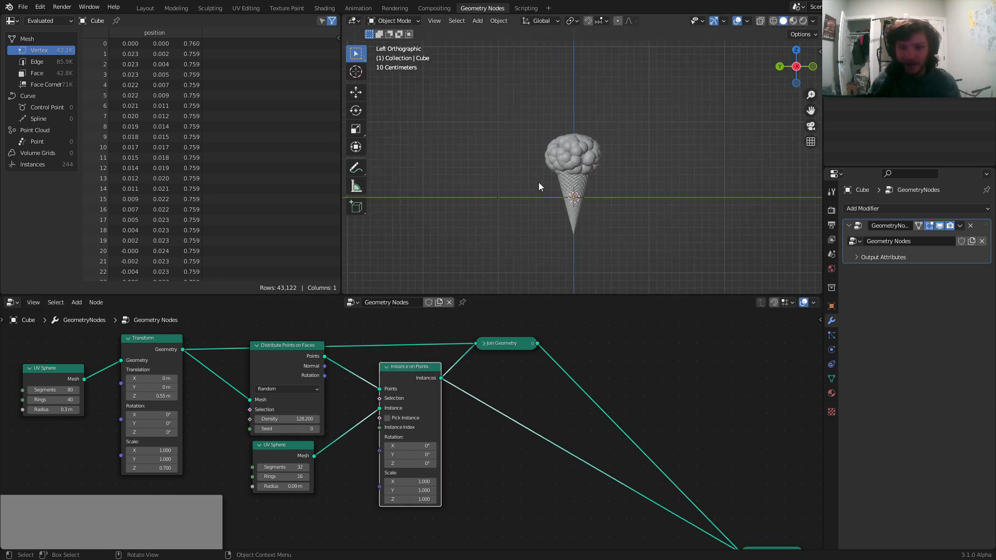
pyautogui.scroll(4, 560, 188)
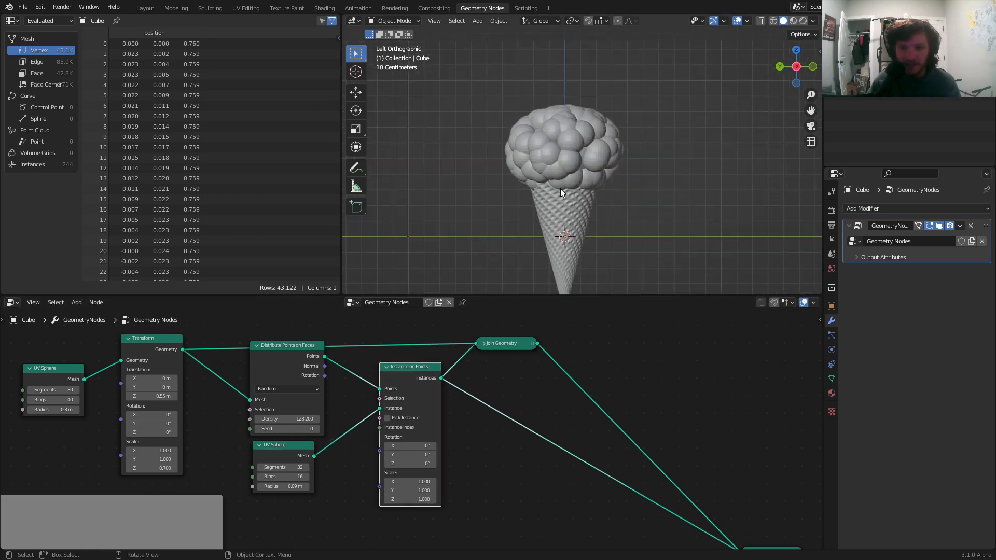
pyautogui.scroll(3, 558, 179)
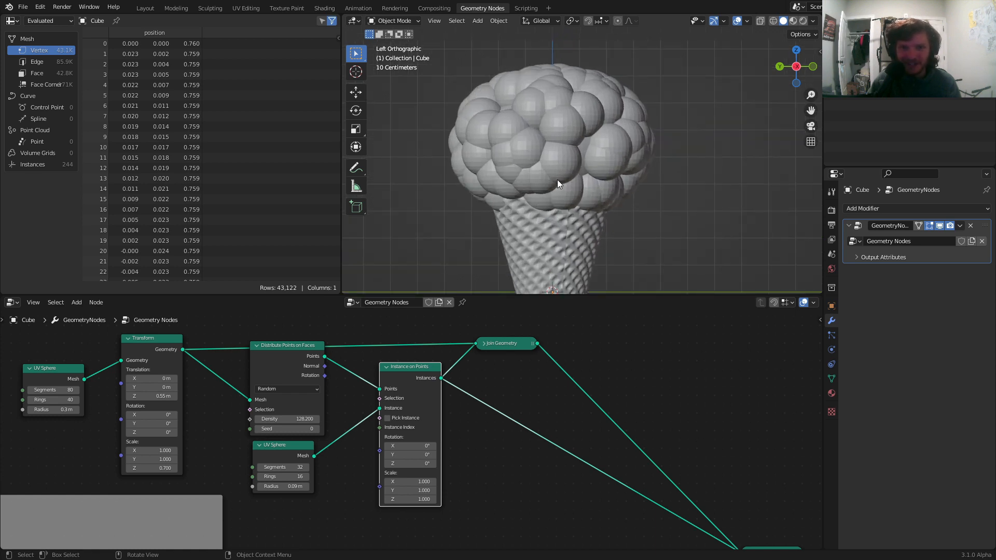
pyautogui.scroll(-4, 558, 169)
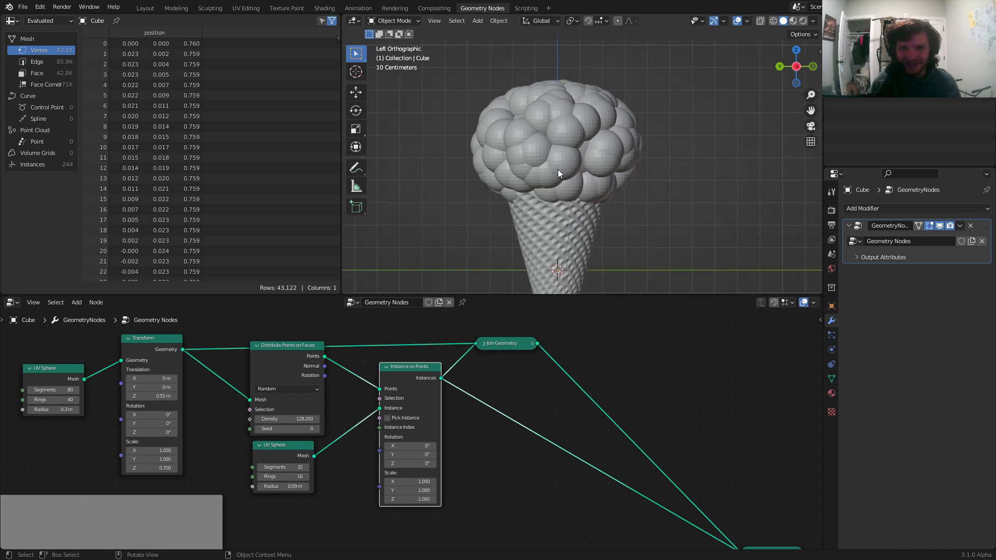
pyautogui.scroll(4, 559, 169)
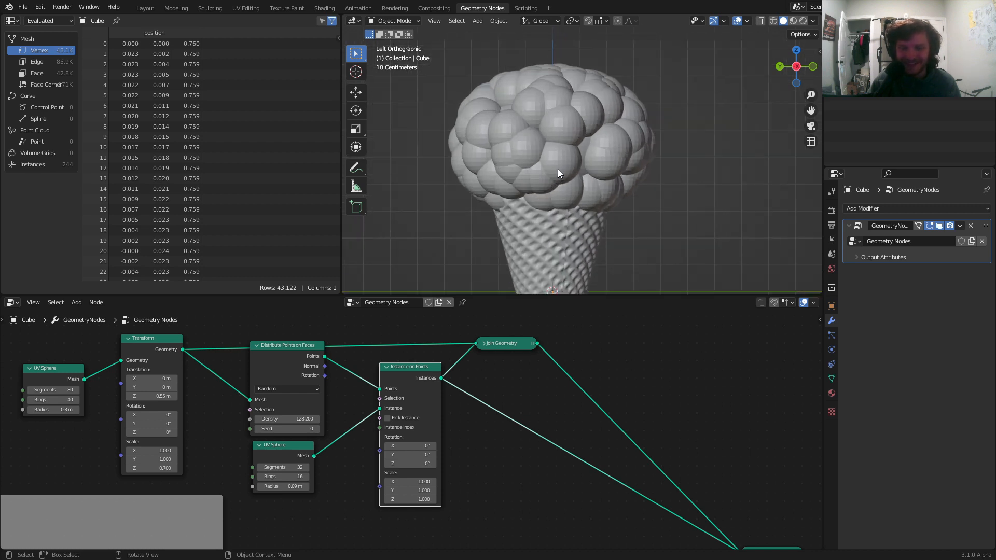
pyautogui.scroll(-3, 559, 169)
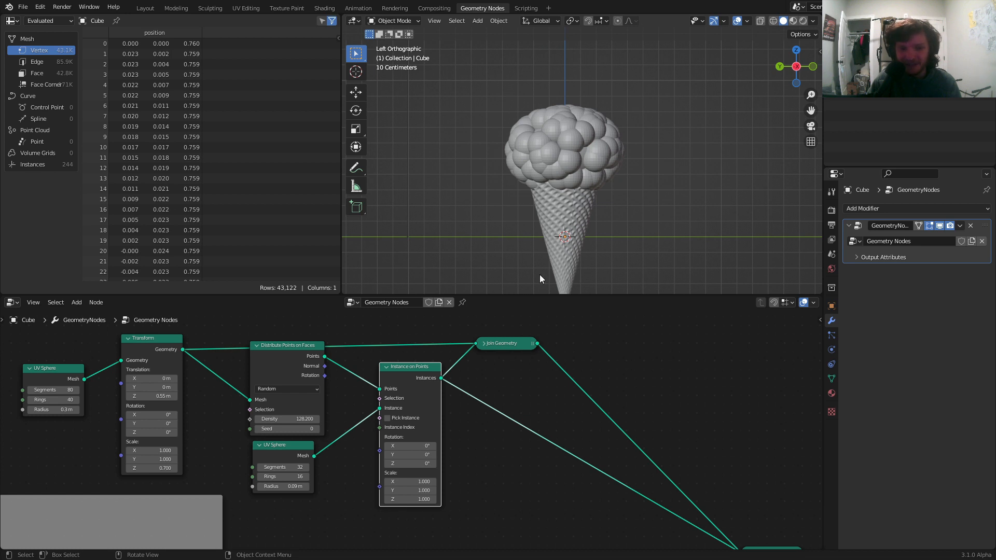
pyautogui.moveTo(354, 344); pyautogui.dragTo(453, 320, button='middle')
pyautogui.scroll(4, 562, 133)
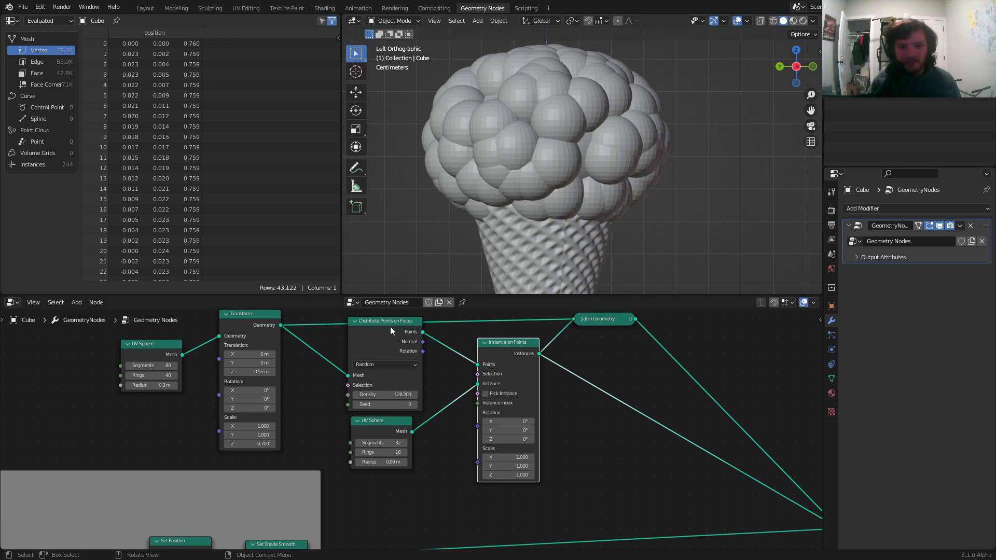
# Move the scoop's base UV Sphere and Transform nodes well away from Distribute Points on Faces to make room between them.
pyautogui.moveTo(291, 394); pyautogui.dragTo(530, 406, button='middle')
pyautogui.moveTo(351, 410); pyautogui.dragTo(477, 353)
pyautogui.press('g')
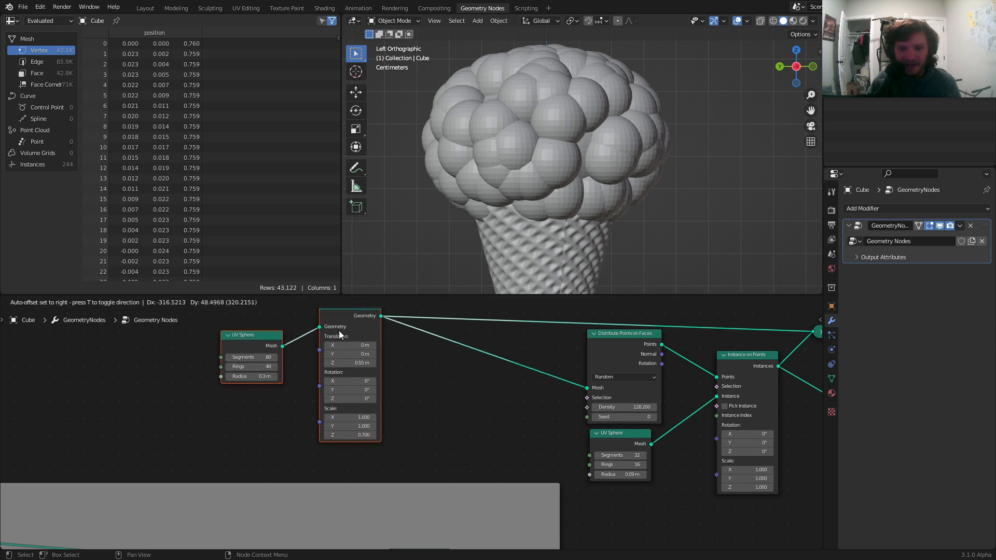
pyautogui.click(340, 335)
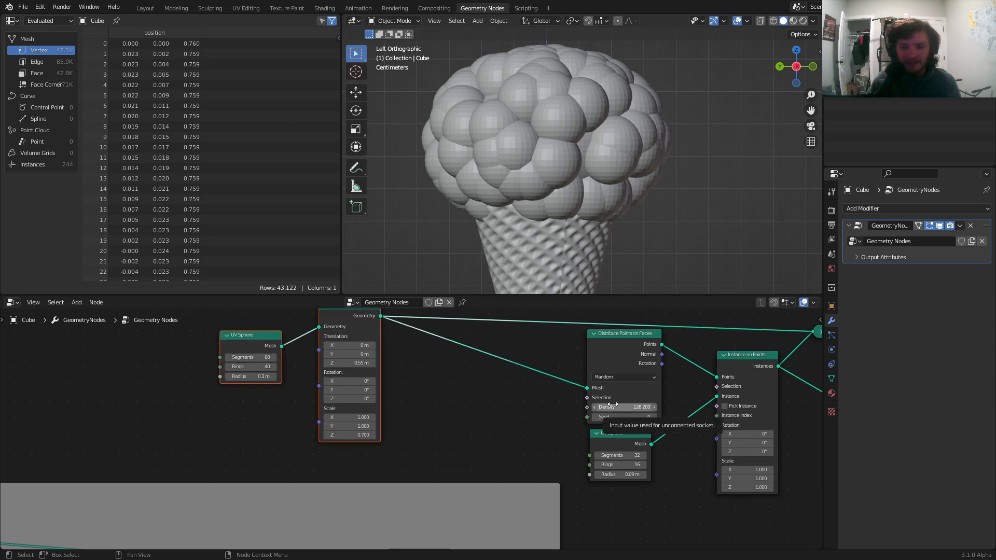
pyautogui.moveTo(587, 398); pyautogui.dragTo(428, 404)
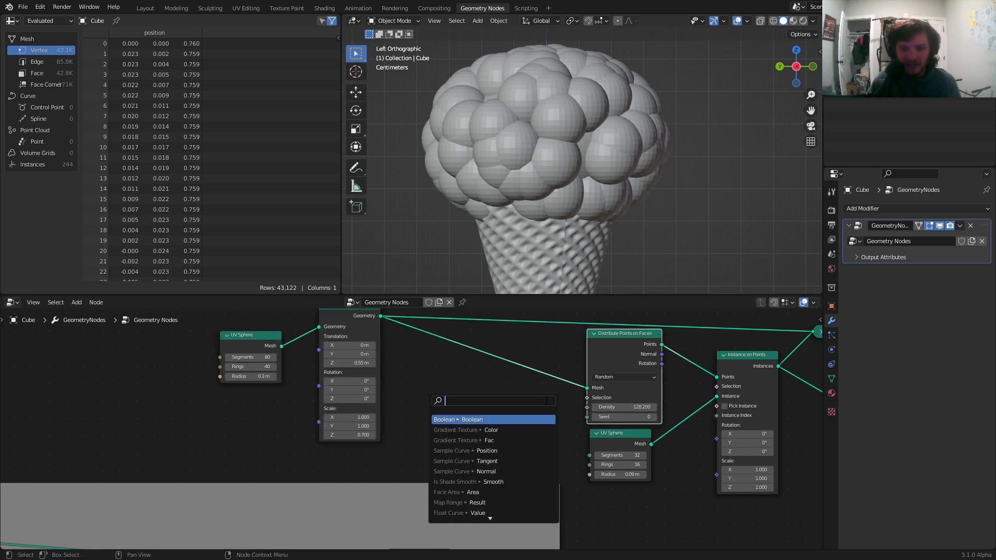
pyautogui.moveTo(452, 370); pyautogui.dragTo(466, 398, button='middle')
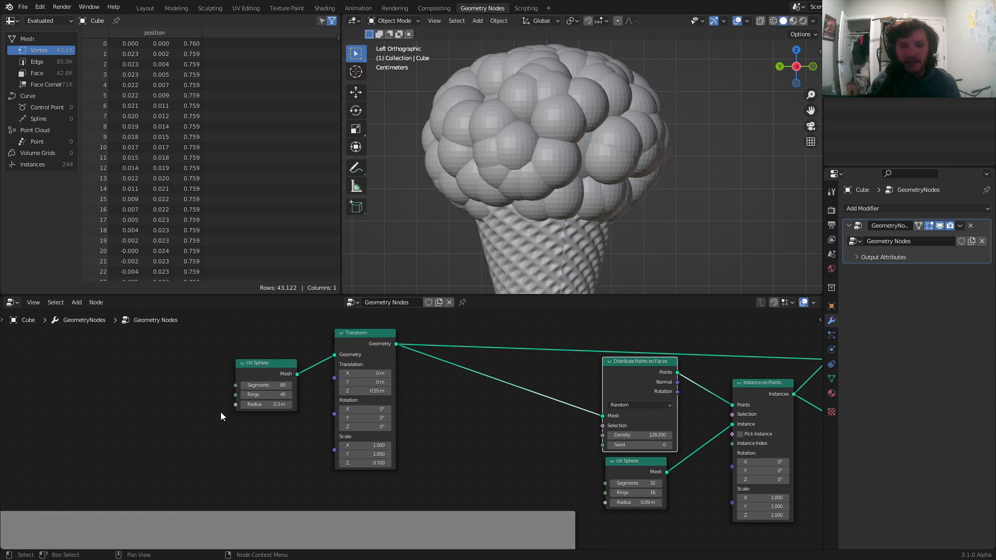
pyautogui.moveTo(220, 412); pyautogui.dragTo(375, 366)
pyautogui.press('g')
pyautogui.click(275, 338)
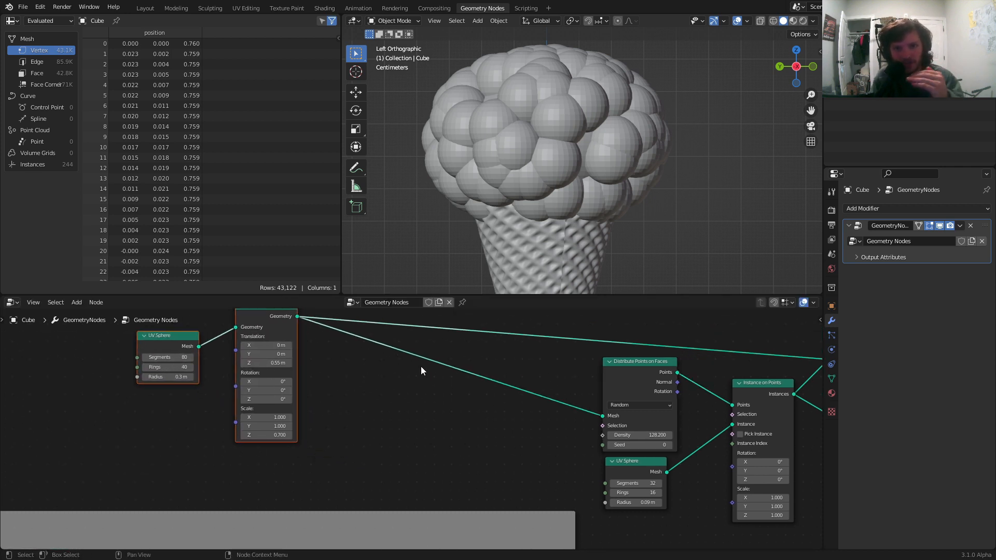
# Preview the Transform node's geometry on its own and return the output to the final Join Geometry node.
pyautogui.keyDown('ctrl'); pyautogui.keyDown('shift'); pyautogui.click(255, 319); pyautogui.keyUp('shift'); pyautogui.keyUp('ctrl')
pyautogui.scroll(-6, 586, 353)
pyautogui.moveTo(583, 478); pyautogui.dragTo(539, 438, button='middle')
pyautogui.moveTo(638, 412); pyautogui.dragTo(549, 401, button='middle')
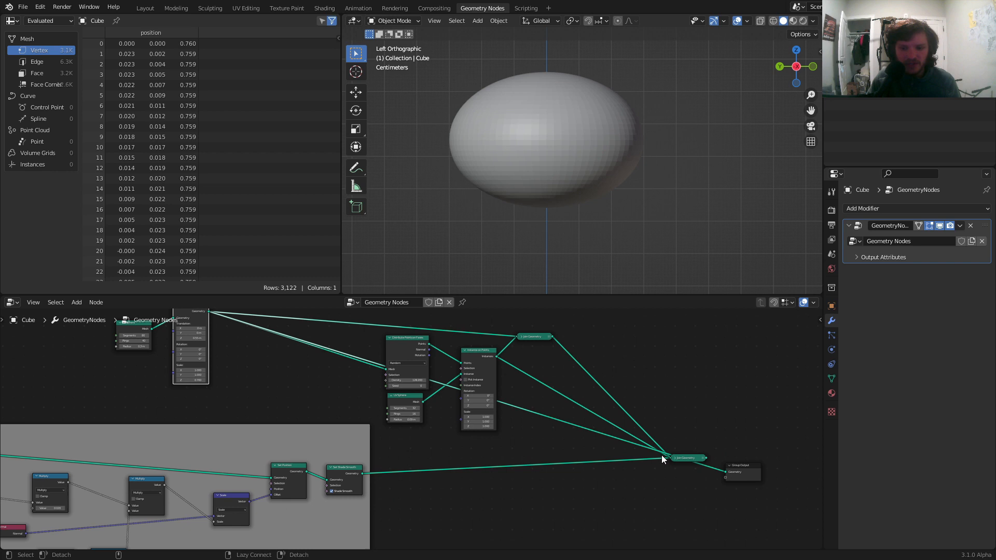
pyautogui.keyDown('ctrl'); pyautogui.keyDown('shift'); pyautogui.click(691, 457); pyautogui.keyUp('shift'); pyautogui.keyUp('ctrl')
pyautogui.moveTo(331, 377); pyautogui.dragTo(392, 411, button='middle')
pyautogui.scroll(2, 391, 410)
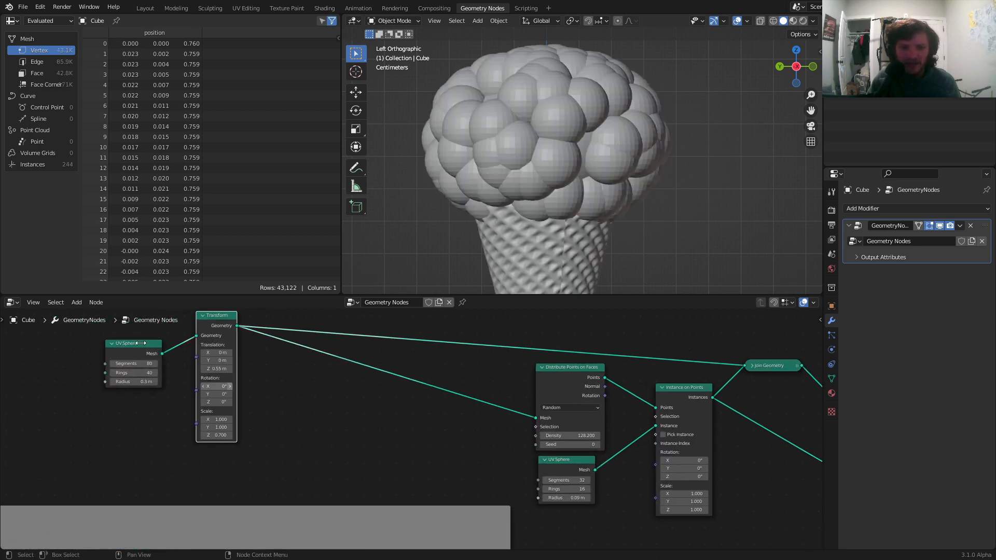
# Shift the base UV Sphere and Transform nodes up and farther out to free space below their links.
pyautogui.press('b')
pyautogui.moveTo(118, 406); pyautogui.dragTo(220, 360)
pyautogui.press('g')
pyautogui.click(173, 326)
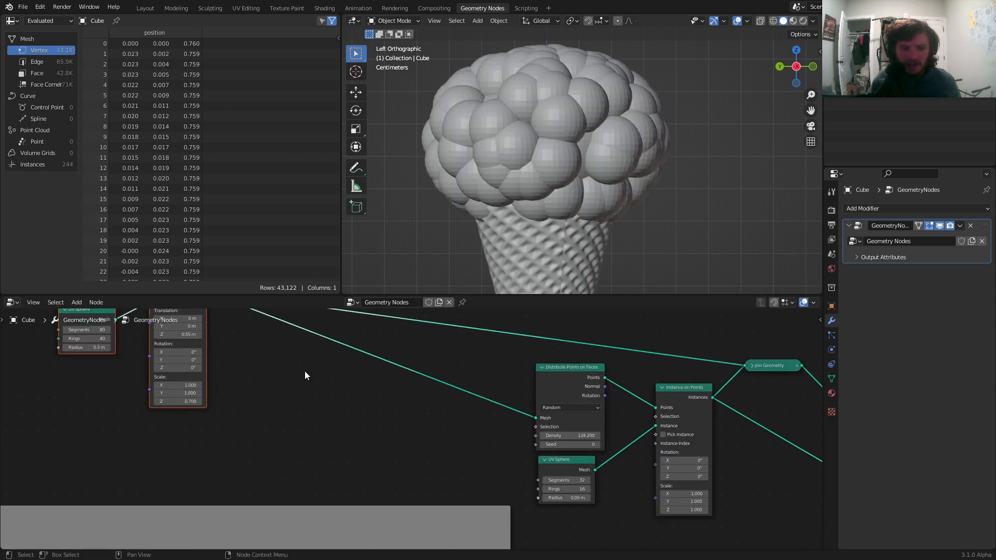
# Add a Position node in the free space beside the Transform node.
pyautogui.click(304, 372)
pyautogui.moveTo(302, 362); pyautogui.dragTo(282, 366, button='middle')
pyautogui.hotkey('shift', 'a')
pyautogui.click(306, 324)
pyautogui.write('po')
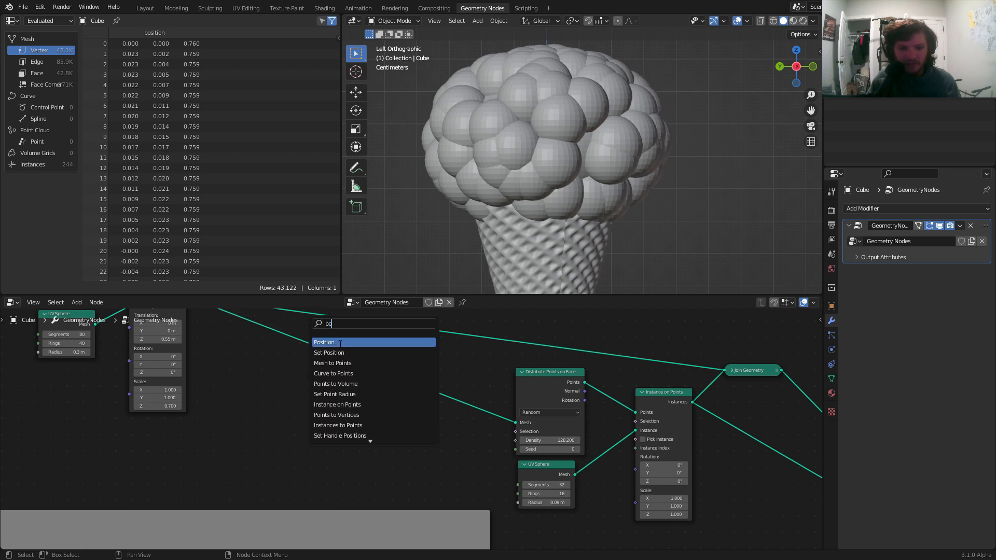
pyautogui.press('Return')
pyautogui.click(239, 409)
# Add a Separate XYZ node next to the Position node and feed the position into its Vector input.
pyautogui.scroll(3, 288, 379)
pyautogui.click(265, 329)
pyautogui.write('se')
pyautogui.press('Down')
pyautogui.press('Down')
pyautogui.press('Down')
pyautogui.press('Down')
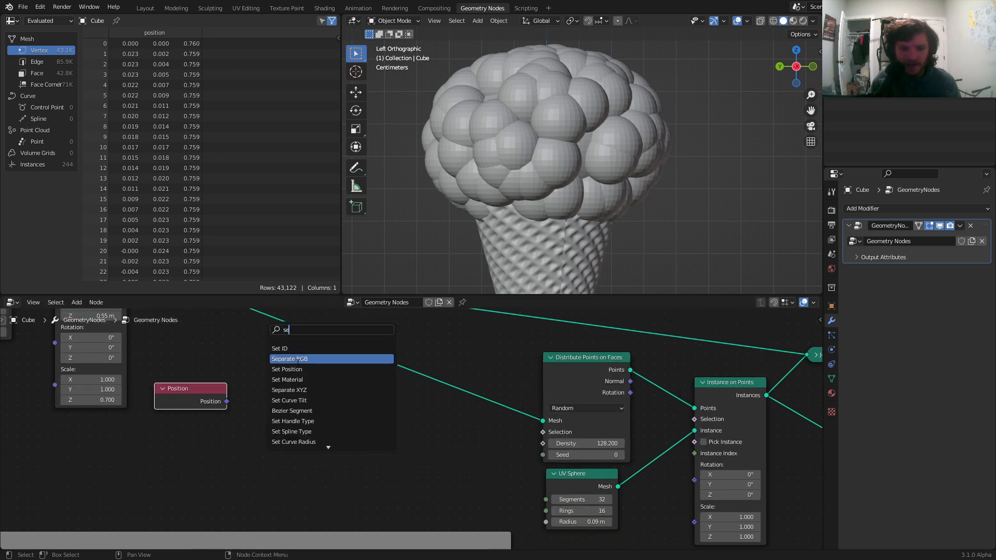
pyautogui.press('Return')
pyautogui.click(254, 365)
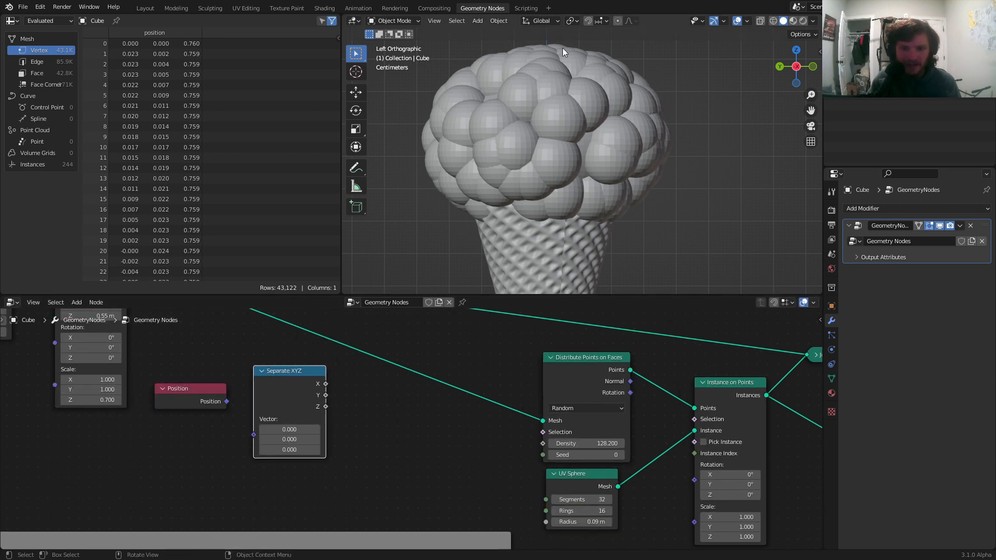
pyautogui.moveTo(227, 401); pyautogui.dragTo(254, 419)
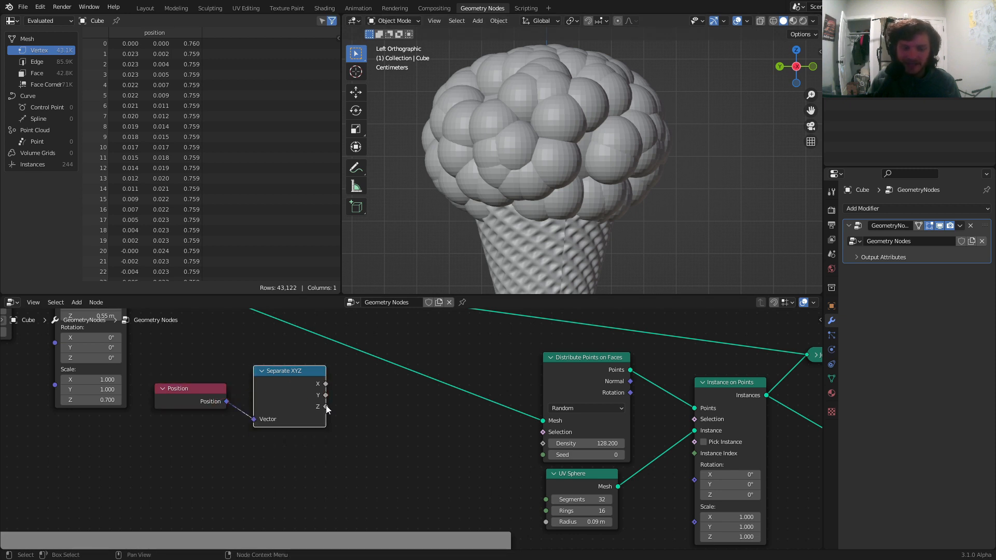
# Add a Greater Than math node driven by the separated Z value and connect it to the Selection of Distribute Points on Faces.
pyautogui.moveTo(326, 406); pyautogui.dragTo(403, 393)
pyautogui.write('math')
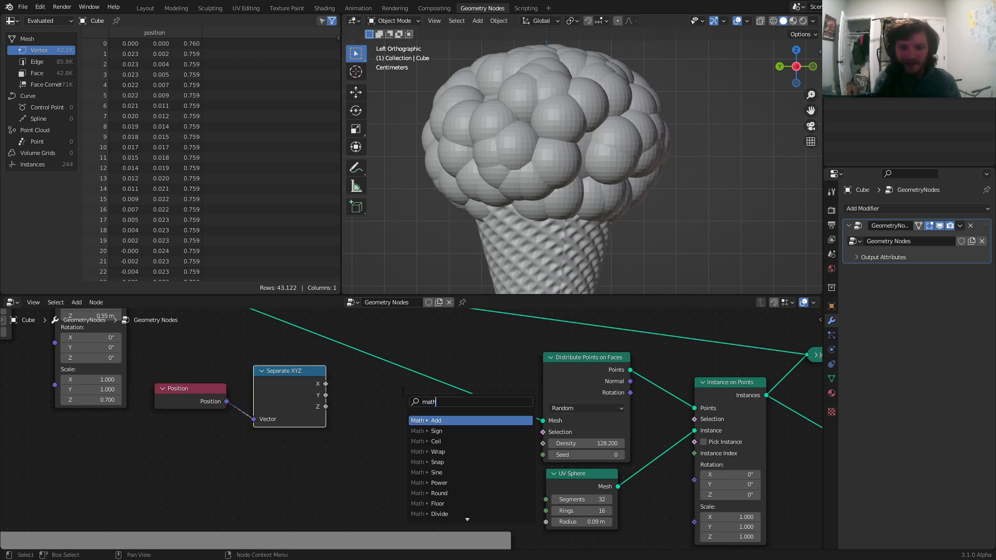
pyautogui.write(' great')
pyautogui.press('Return')
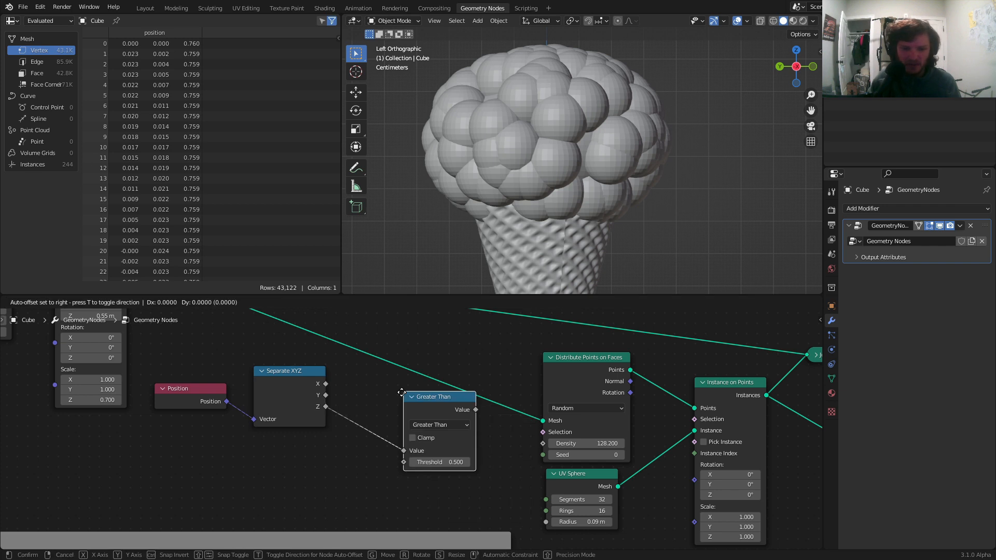
pyautogui.click(376, 408)
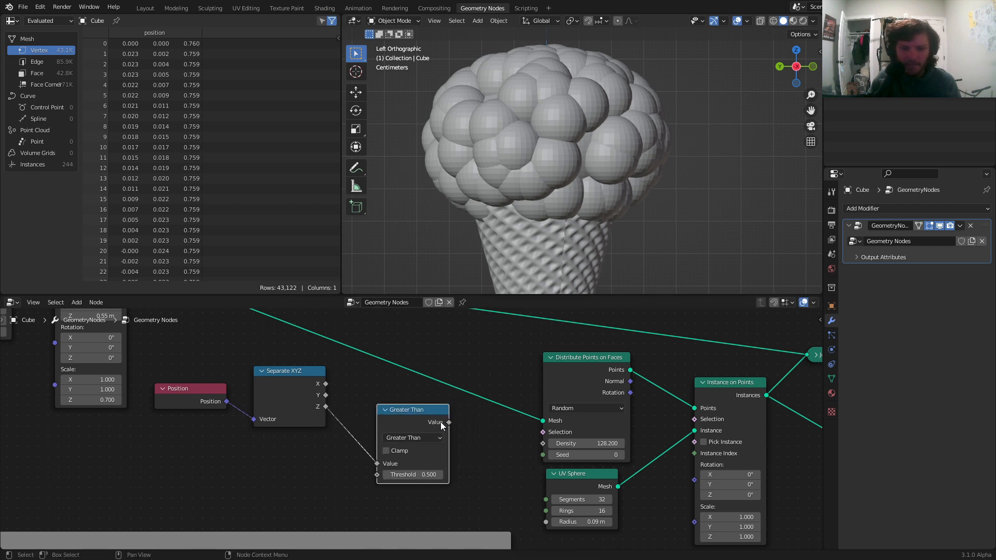
pyautogui.moveTo(448, 423); pyautogui.dragTo(543, 432)
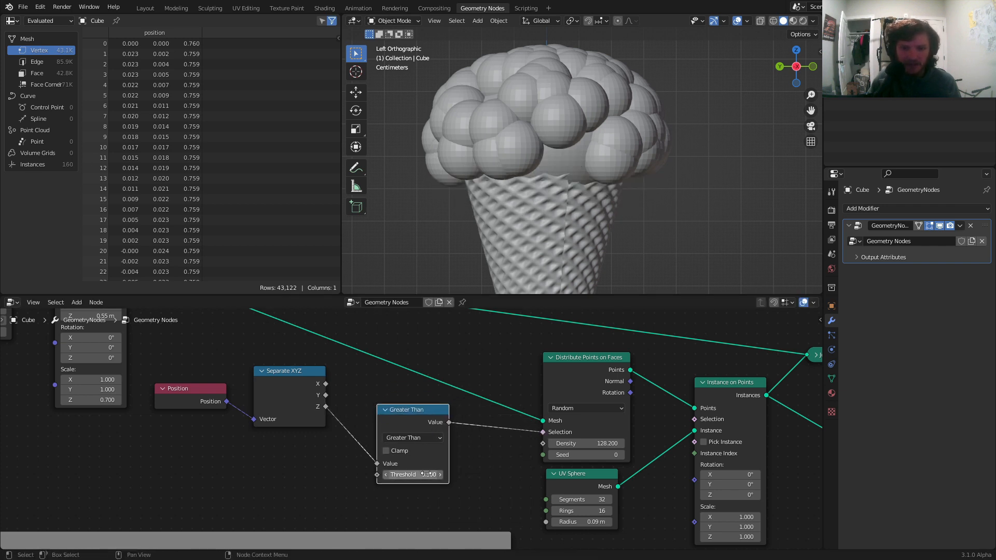
# Change the math node's comparison to Less Than and set its threshold to 0.500.
pyautogui.moveTo(422, 475); pyautogui.dragTo(427, 474)
pyautogui.click(417, 437)
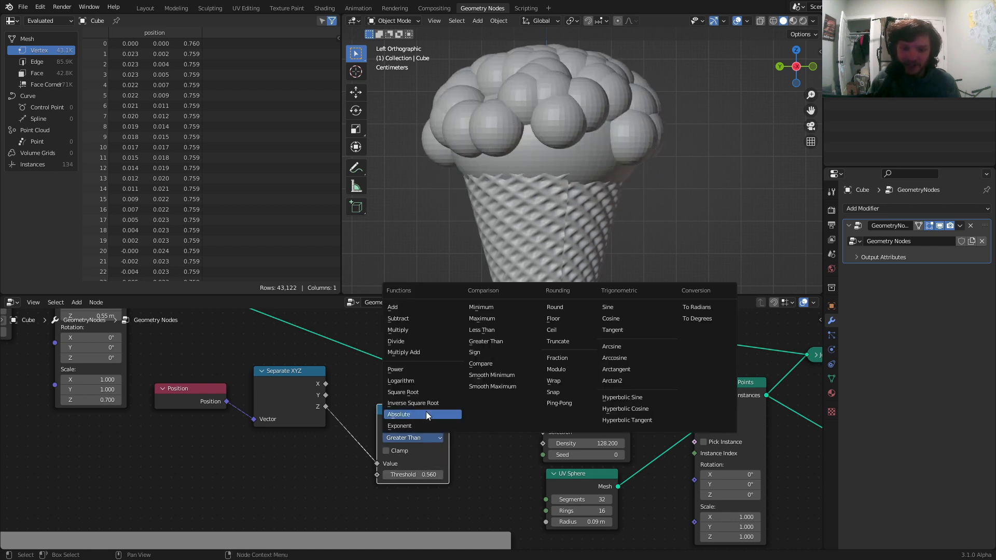
pyautogui.click(493, 330)
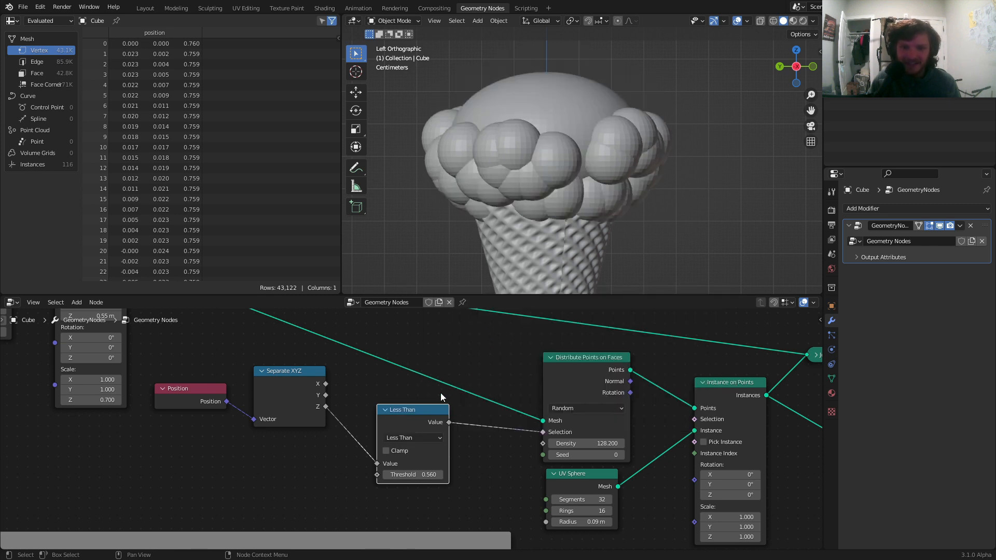
pyautogui.moveTo(424, 475); pyautogui.dragTo(405, 475)
pyautogui.moveTo(519, 155)
pyautogui.mouseDown(button='middle')
pyautogui.moveTo(605, 176)
pyautogui.moveTo(467, 179)
pyautogui.moveTo(528, 171)
pyautogui.mouseUp(button='middle')
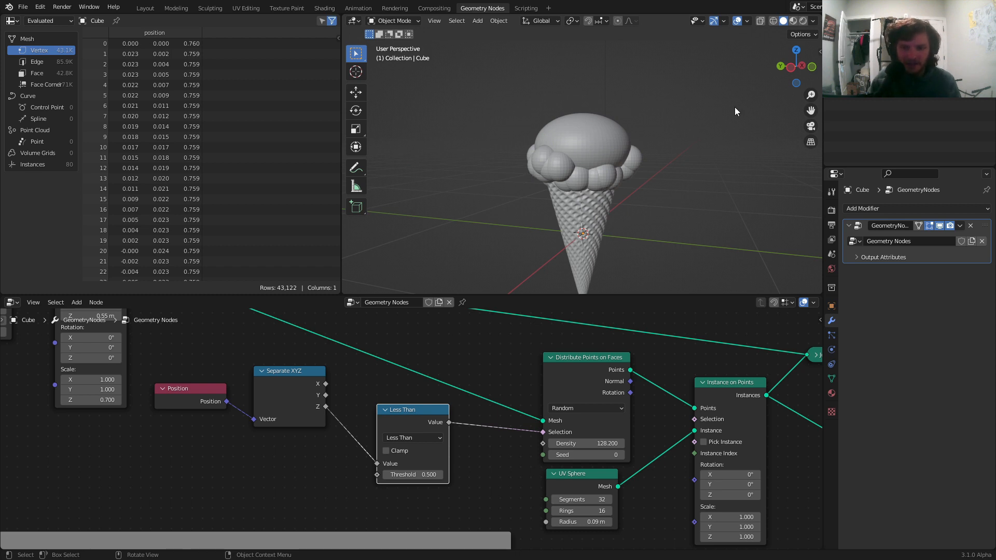
# Spread the Distribute Points on Faces and small UV Sphere nodes apart from Instance on Points to open a gap.
pyautogui.moveTo(649, 431); pyautogui.dragTo(479, 420, button='middle')
pyautogui.scroll(-6, 458, 430)
pyautogui.scroll(6, 498, 421)
pyautogui.moveTo(419, 477); pyautogui.dragTo(359, 401)
pyautogui.press('g')
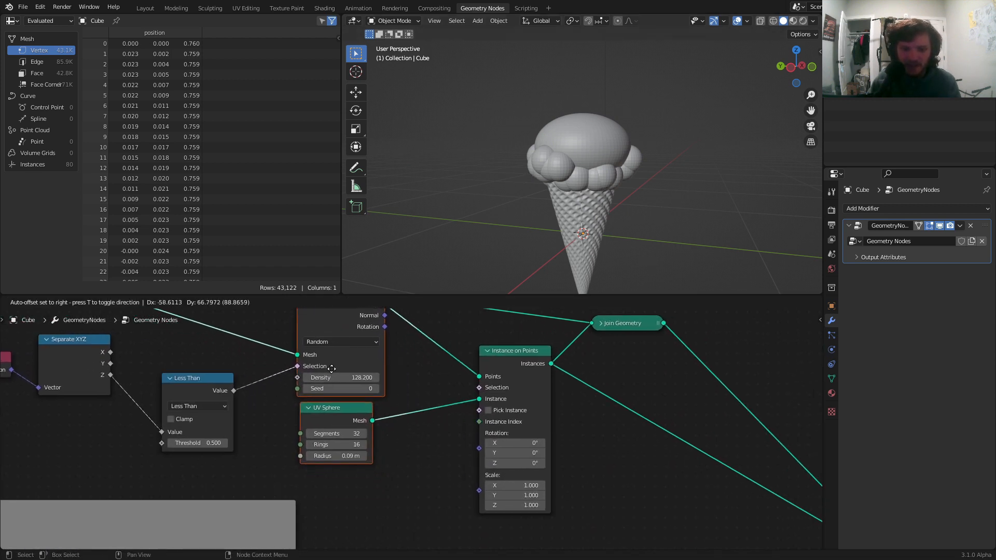
pyautogui.click(327, 361)
pyautogui.moveTo(502, 362); pyautogui.dragTo(543, 361)
pyautogui.moveTo(520, 368); pyautogui.dragTo(516, 358, button='middle')
# Add a Random Value node and connect its Value to the Scale of the Instance on Points node.
pyautogui.hotkey('shift', 'a')
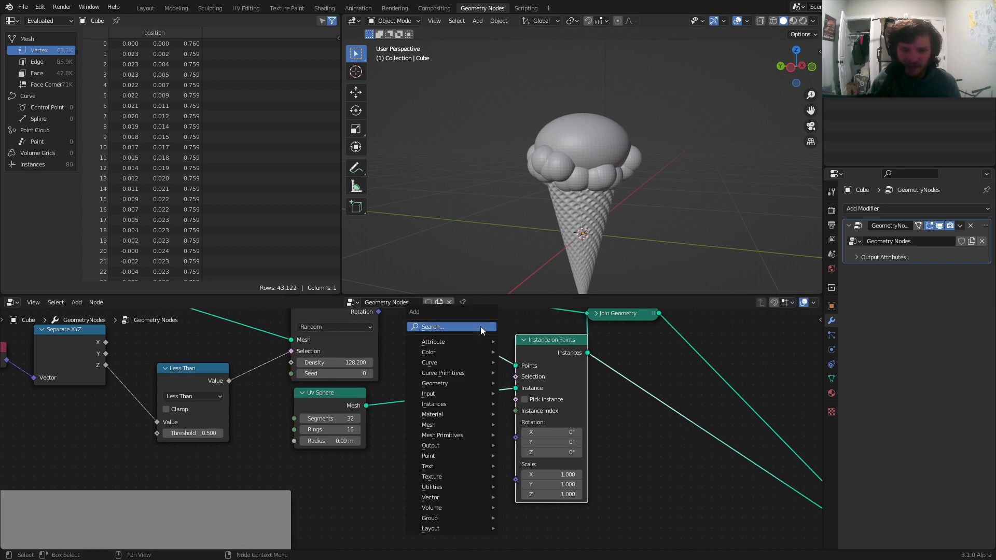
pyautogui.click(482, 327)
pyautogui.write('random')
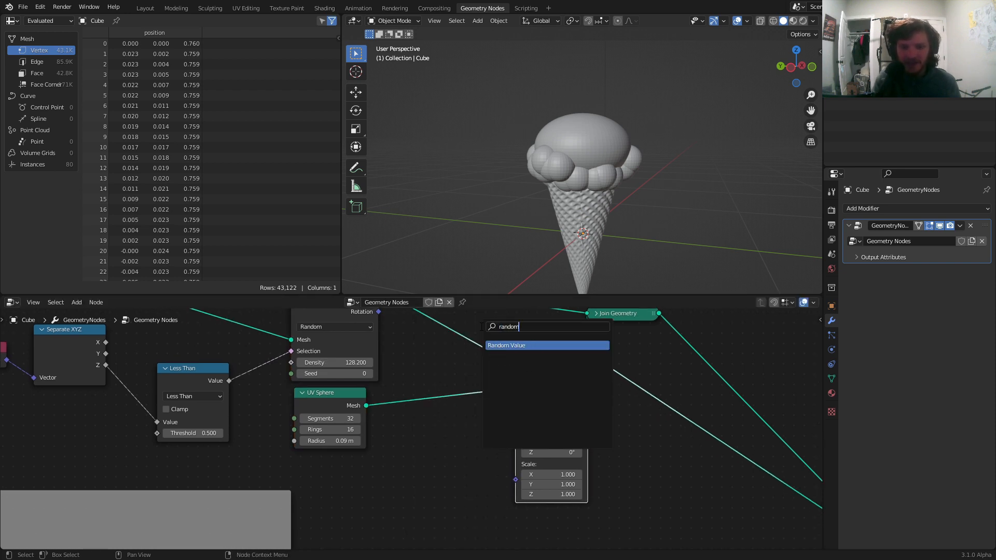
pyautogui.press('Return')
pyautogui.click(381, 450)
pyautogui.moveTo(453, 467); pyautogui.dragTo(516, 478)
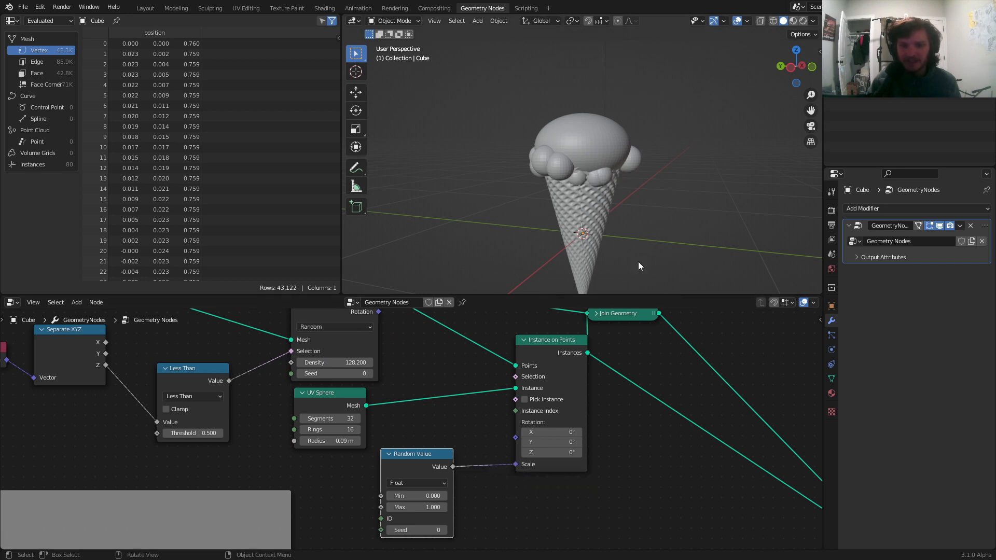
# Set the Random Value node's minimum to 0.730 to vary the size of the rim spheres.
pyautogui.scroll(3, 599, 189)
pyautogui.moveTo(419, 496); pyautogui.dragTo(478, 496)
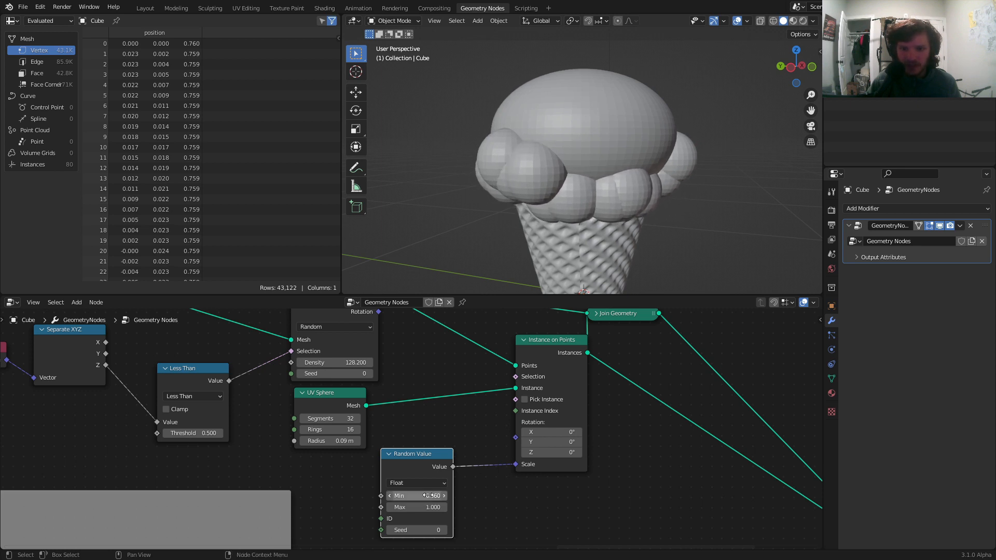
pyautogui.moveTo(572, 140); pyautogui.dragTo(540, 144, button='middle')
pyautogui.moveTo(430, 496); pyautogui.dragTo(403, 496)
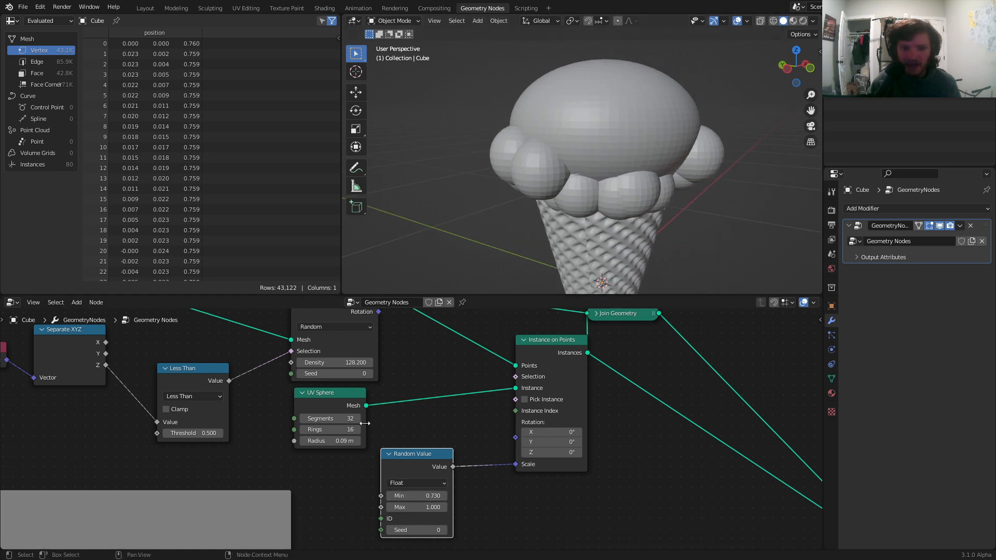
# Set the seed of Distribute Points on Faces to 2 and check the new sphere arrangement around the scoop.
pyautogui.moveTo(363, 423); pyautogui.dragTo(411, 463, button='middle')
pyautogui.scroll(2, 614, 170)
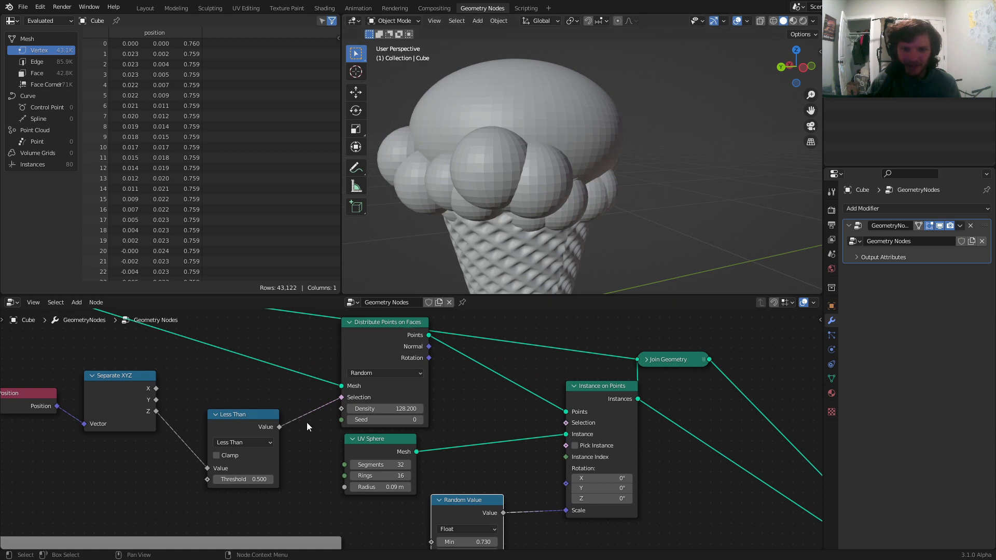
pyautogui.moveTo(306, 422); pyautogui.dragTo(443, 417, button='middle')
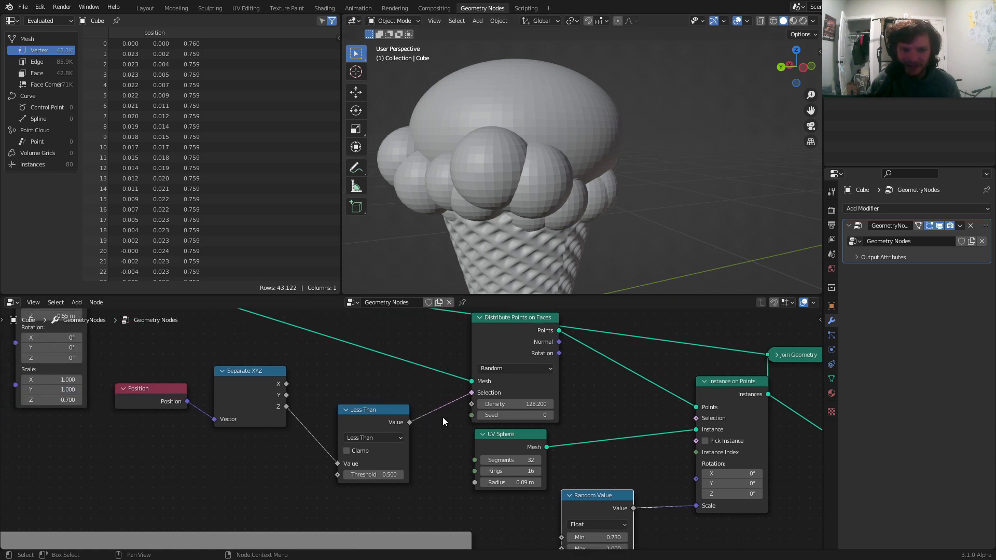
pyautogui.click(551, 414)
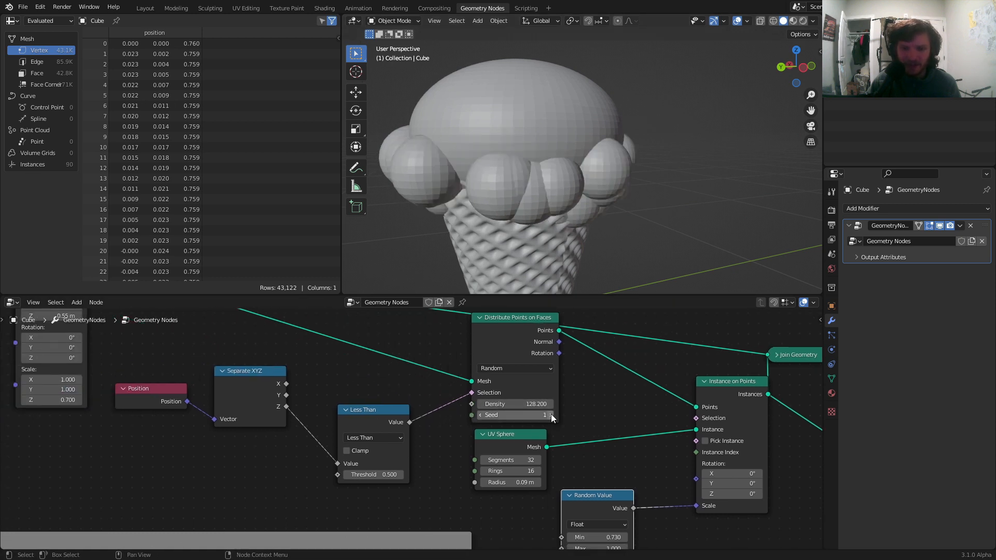
pyautogui.click(551, 414)
pyautogui.scroll(-3, 508, 108)
pyautogui.moveTo(509, 107); pyautogui.dragTo(669, 140, button='middle')
pyautogui.scroll(-2, 661, 133)
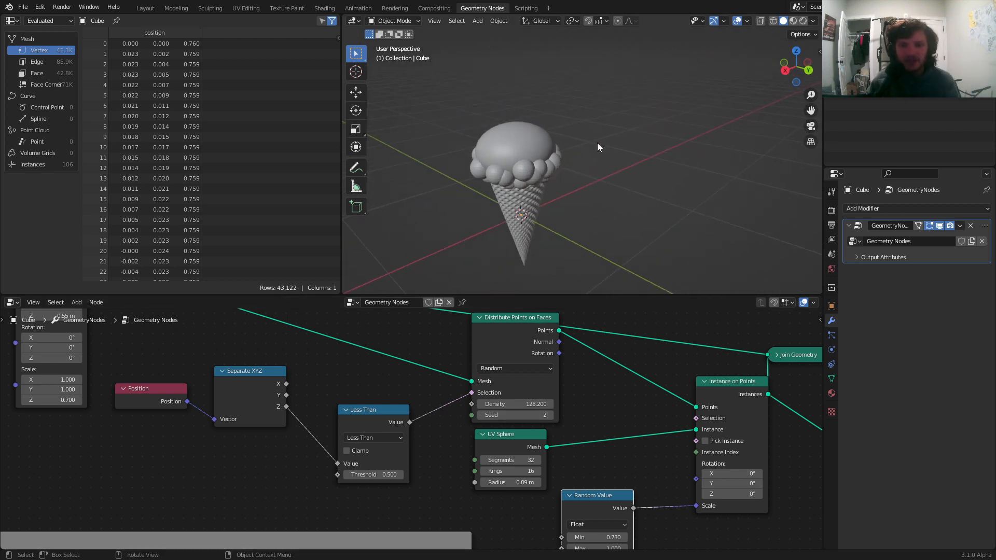
pyautogui.moveTo(518, 179); pyautogui.dragTo(560, 158, button='middle')
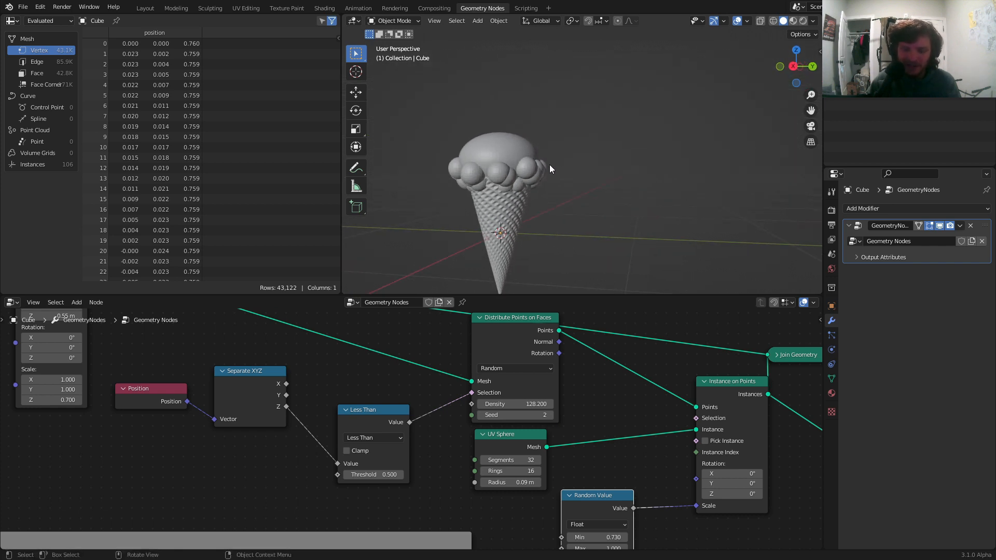
pyautogui.scroll(6, 511, 158)
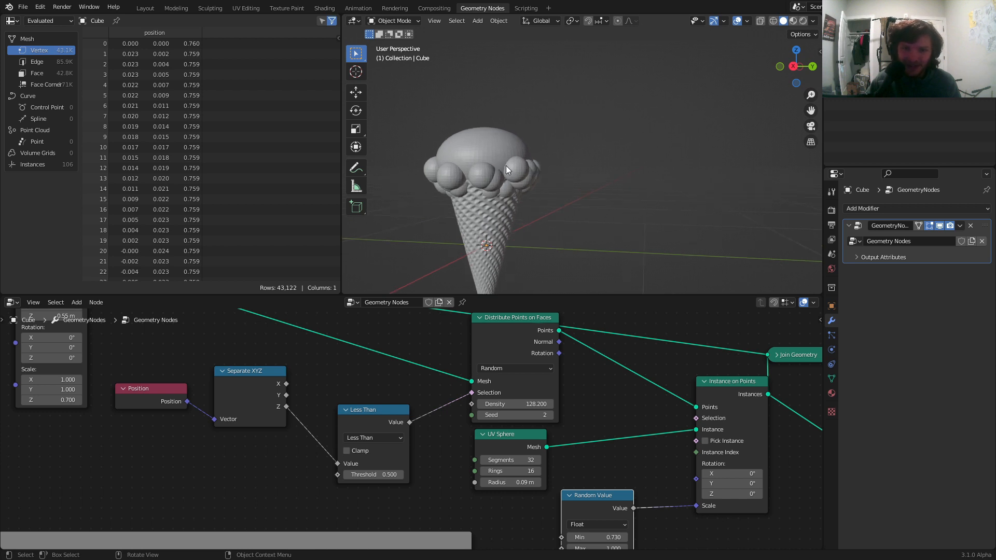
pyautogui.keyDown('shift'); pyautogui.moveTo(473, 166); pyautogui.dragTo(692, 184, button='middle'); pyautogui.keyUp('shift')
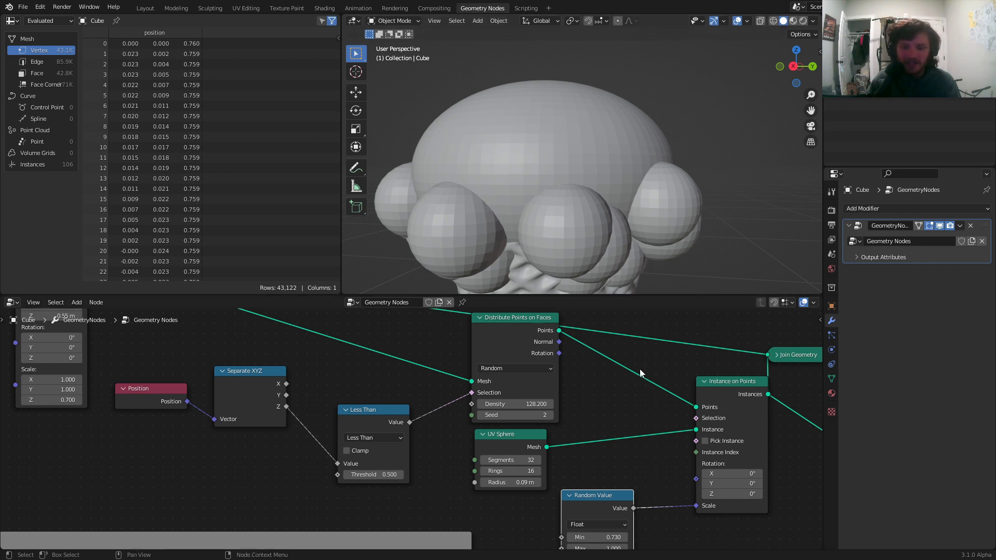
# Move the scoop's Join Geometry node away and insert a Realize Instances node between Instance on Points and Join Geometry.
pyautogui.scroll(-3, 644, 394)
pyautogui.scroll(1, 644, 394)
pyautogui.scroll(1, 567, 388)
pyautogui.moveTo(568, 387); pyautogui.dragTo(471, 389, button='middle')
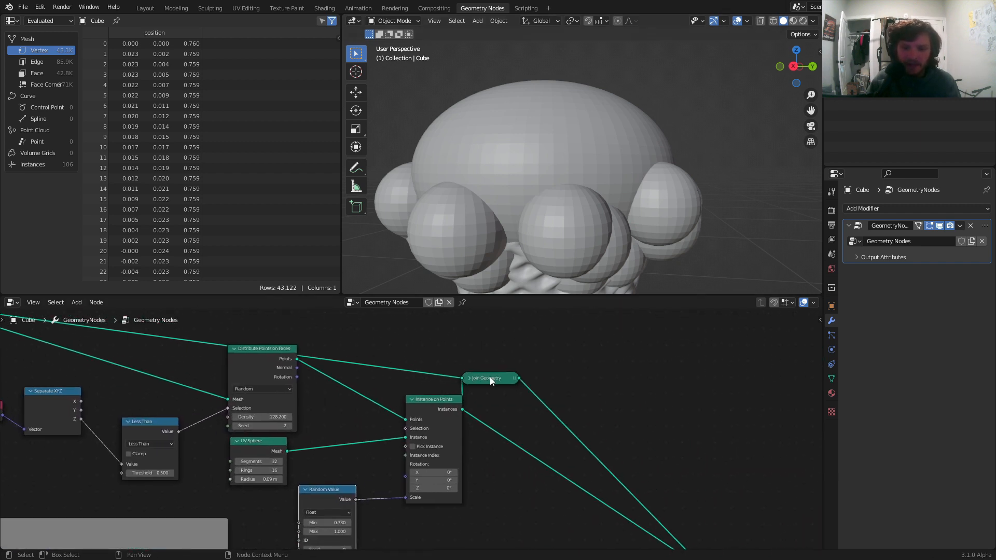
pyautogui.moveTo(489, 377); pyautogui.dragTo(609, 366)
pyautogui.hotkey('shift', 'a')
pyautogui.write('realize')
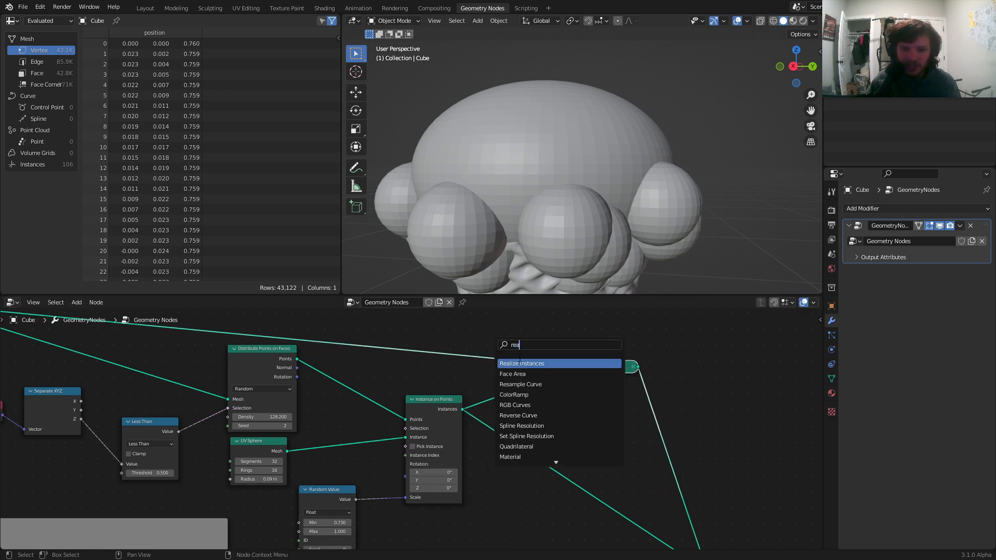
pyautogui.press('Return')
pyautogui.click(527, 394)
pyautogui.moveTo(584, 392); pyautogui.dragTo(540, 379, button='middle')
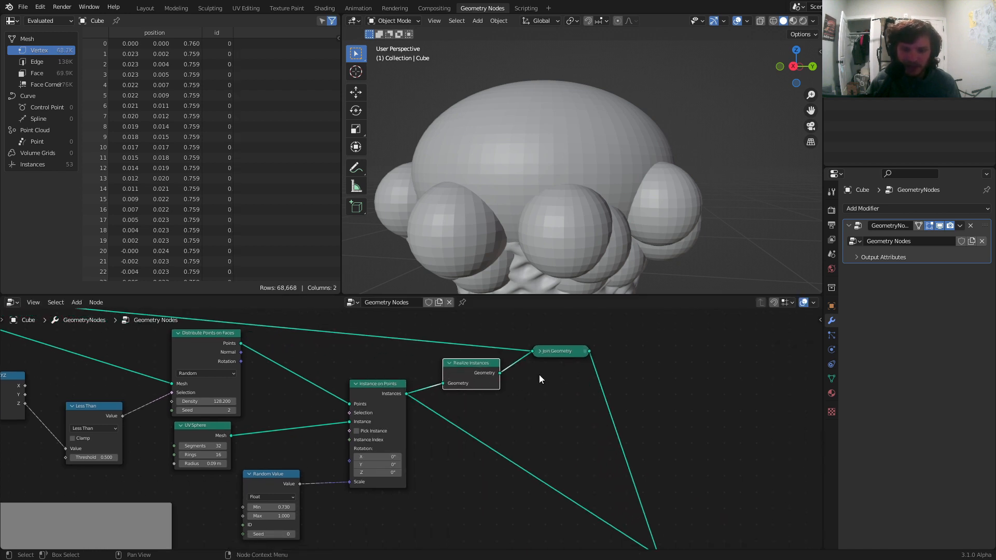
# Move the final Join Geometry and Group Output nodes farther out and tidy the Realize Instances and scoop Join Geometry nodes.
pyautogui.scroll(-3, 615, 415)
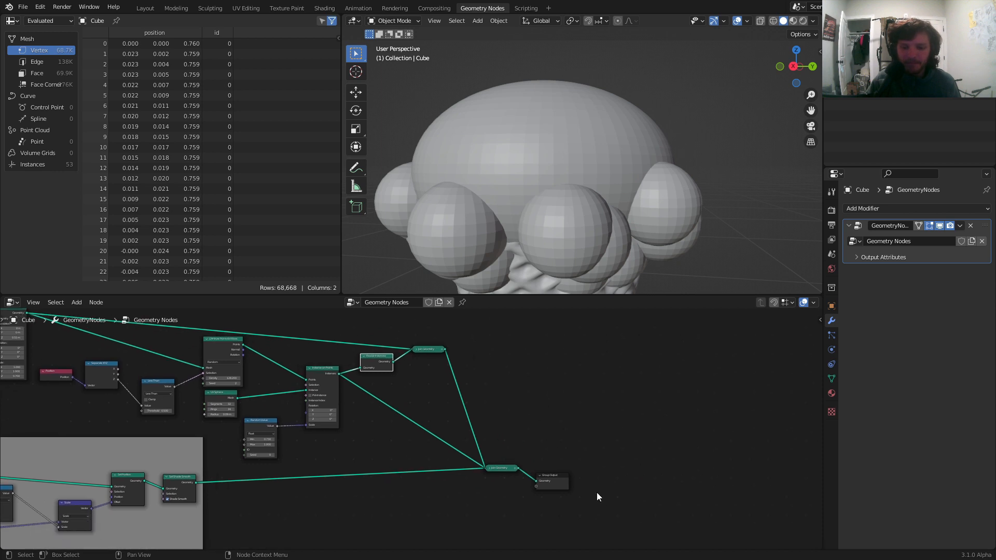
pyautogui.moveTo(597, 493); pyautogui.dragTo(500, 457)
pyautogui.press('g')
pyautogui.click(592, 452)
pyautogui.scroll(4, 427, 402)
pyautogui.moveTo(385, 393); pyautogui.dragTo(499, 429, button='middle')
pyautogui.moveTo(404, 389); pyautogui.dragTo(382, 383)
pyautogui.moveTo(476, 374); pyautogui.dragTo(469, 375)
pyautogui.moveTo(369, 362); pyautogui.dragTo(384, 377, button='middle')
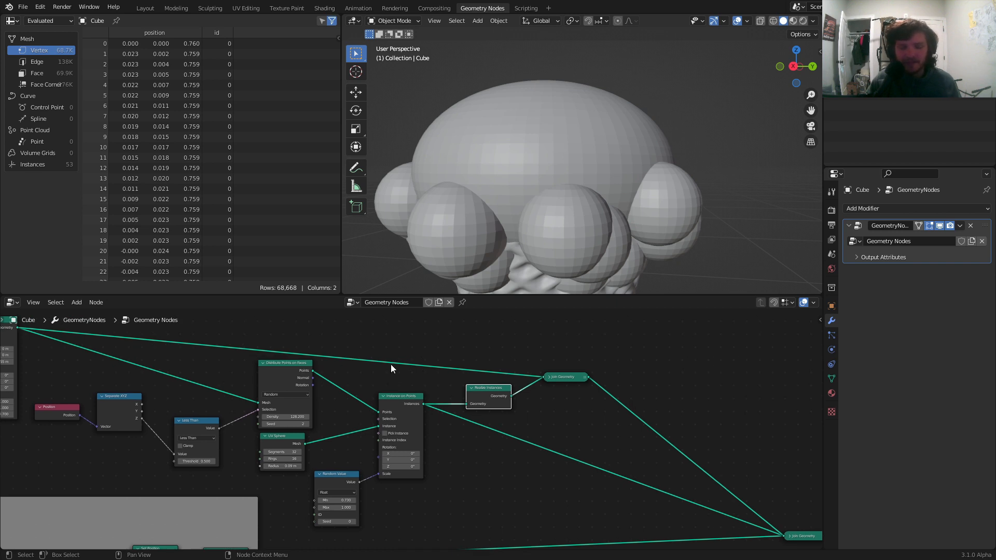
pyautogui.moveTo(76, 333); pyautogui.dragTo(49, 320, button='middle')
pyautogui.moveTo(524, 369); pyautogui.dragTo(520, 376)
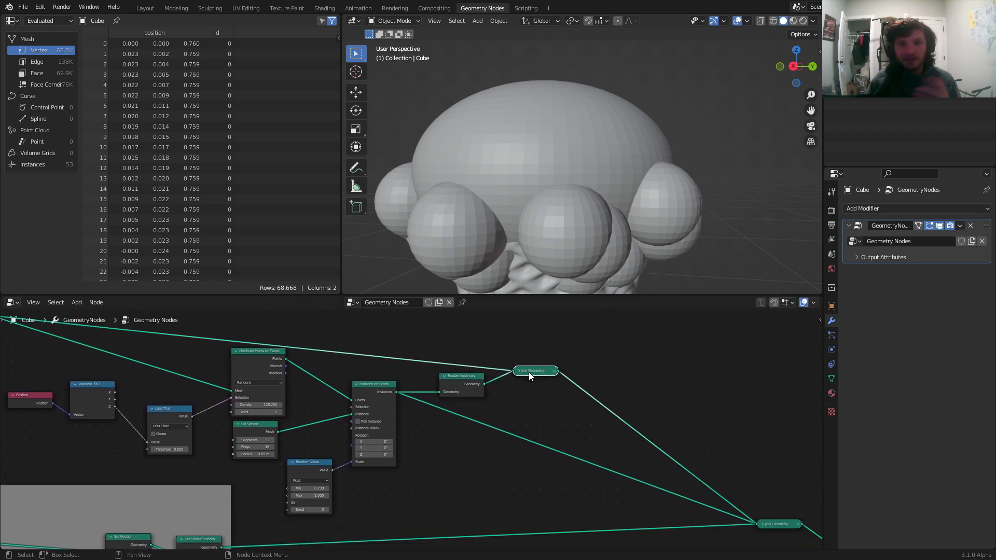
# Insert a Points to Volume node on the link after the scoop's Join Geometry node.
pyautogui.scroll(5, 506, 404)
pyautogui.moveTo(505, 404); pyautogui.dragTo(310, 410, button='middle')
pyautogui.hotkey('shift', 'a')
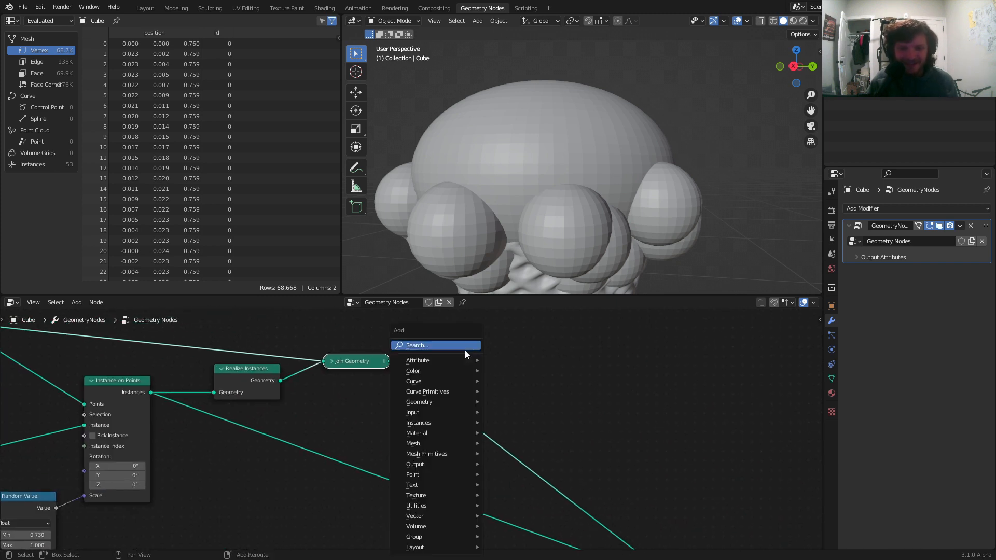
pyautogui.click(465, 351)
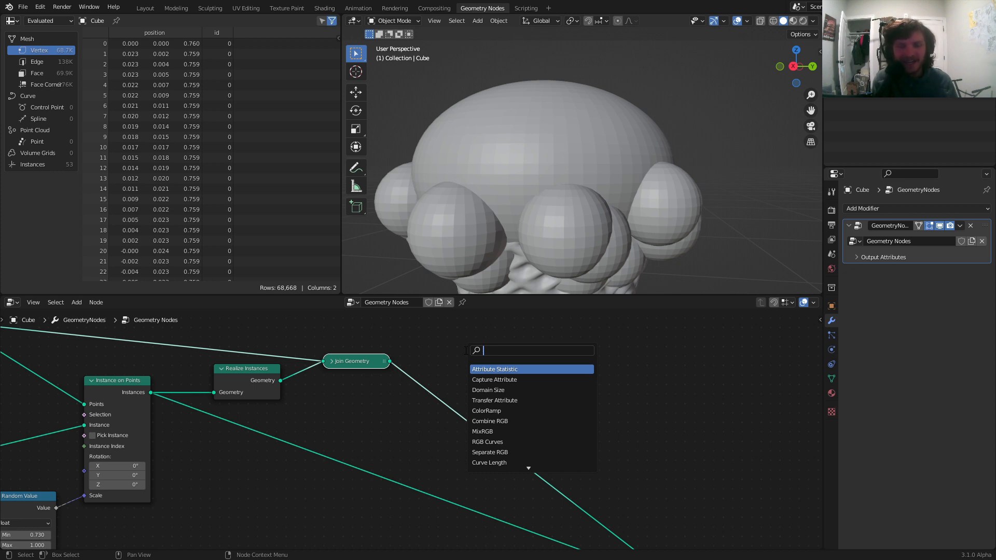
pyautogui.write('points to vo')
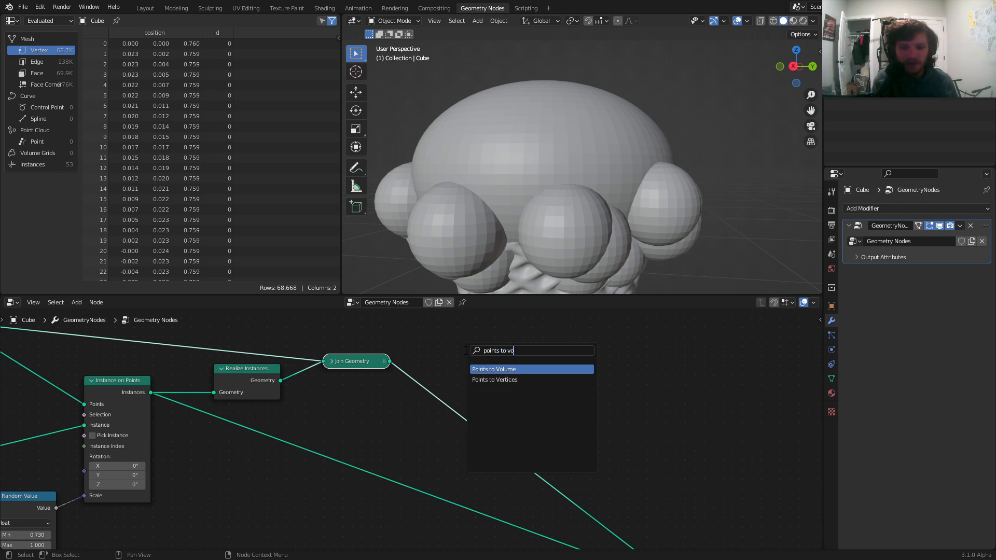
pyautogui.press('Return')
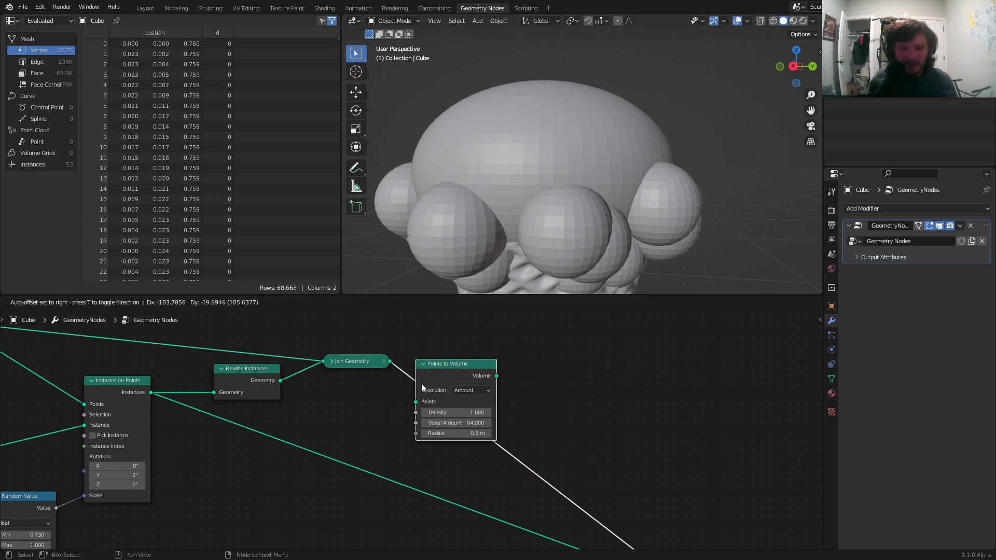
pyautogui.click(422, 384)
pyautogui.scroll(-6, 581, 180)
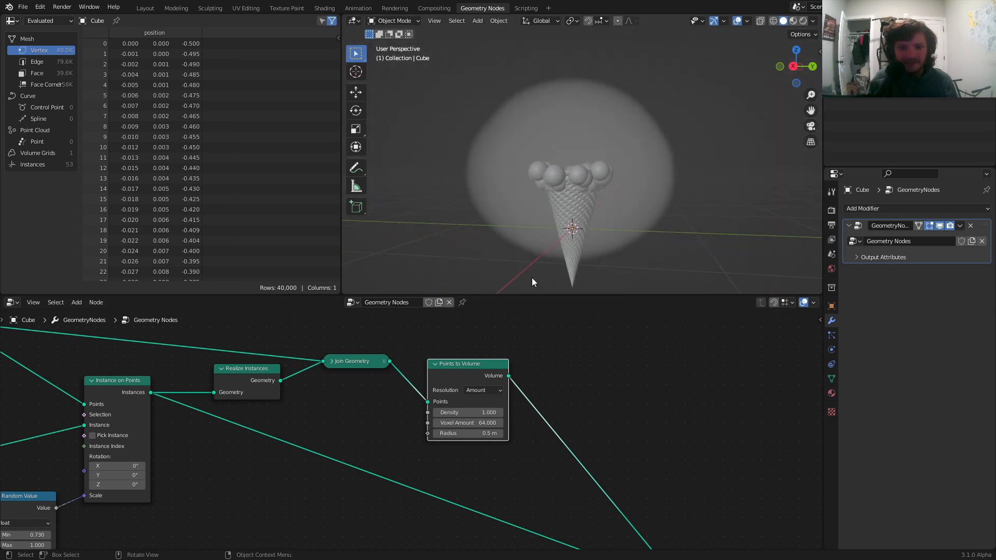
pyautogui.moveTo(266, 391); pyautogui.dragTo(397, 385, button='middle')
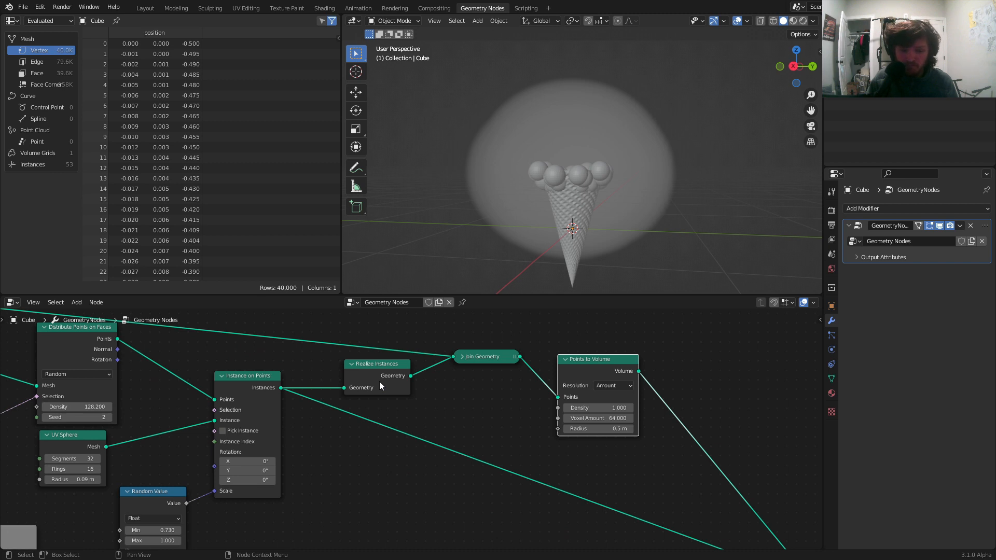
pyautogui.scroll(3, 600, 183)
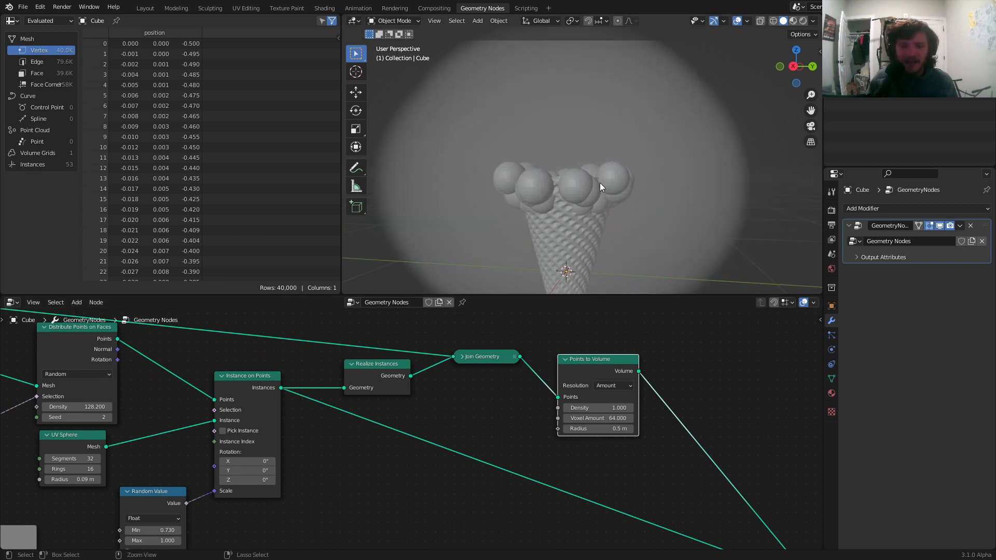
# Save the file and set the Points to Volume radius to 0.07 m.
pyautogui.hotkey('ctrl', 's')
pyautogui.moveTo(491, 361); pyautogui.dragTo(482, 364)
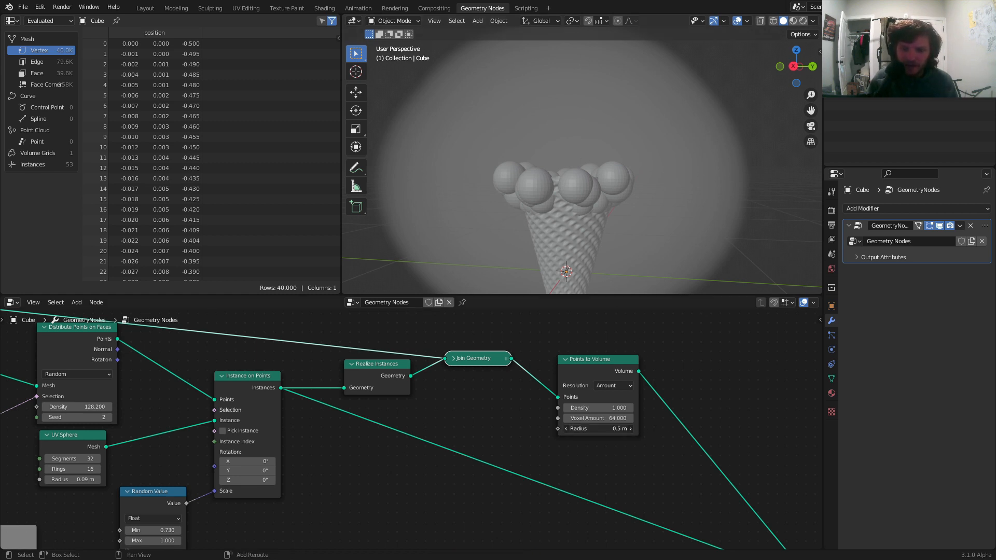
pyautogui.moveTo(598, 429); pyautogui.dragTo(576, 429)
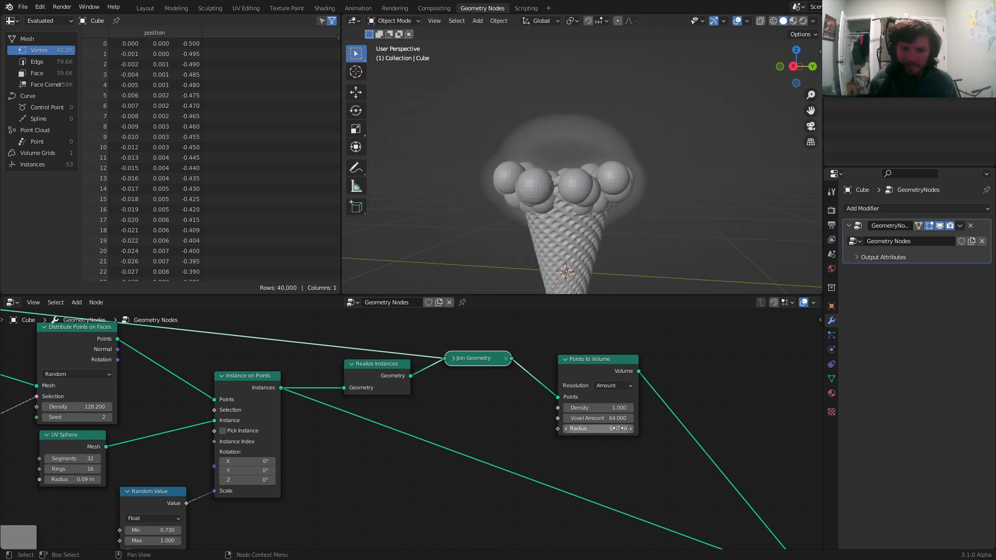
# Cut the direct link from Instance on Points to the final Join Geometry node.
pyautogui.scroll(-3, 611, 425)
pyautogui.moveTo(611, 425); pyautogui.dragTo(574, 394, button='middle')
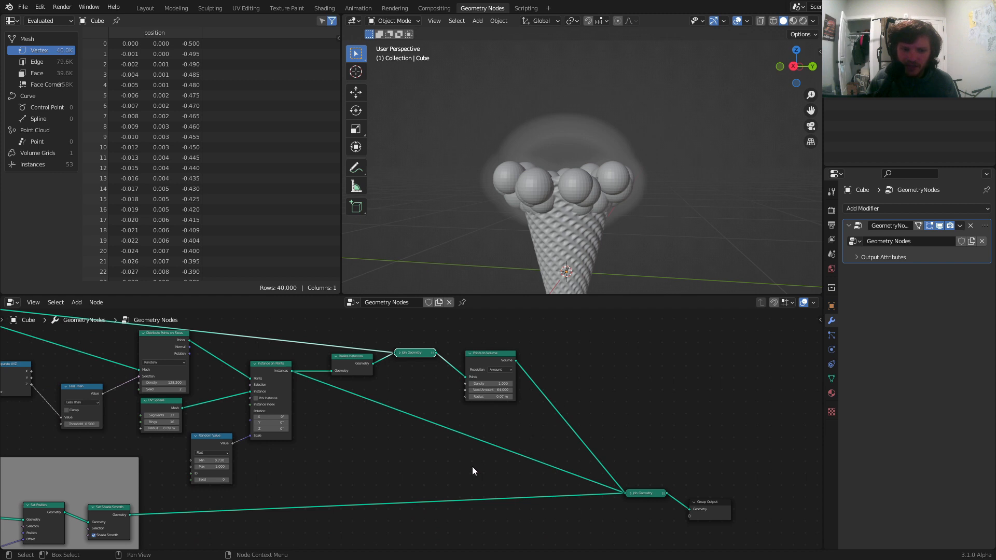
pyautogui.keyDown('ctrl'); pyautogui.moveTo(472, 466); pyautogui.dragTo(514, 431, button='right'); pyautogui.keyUp('ctrl')
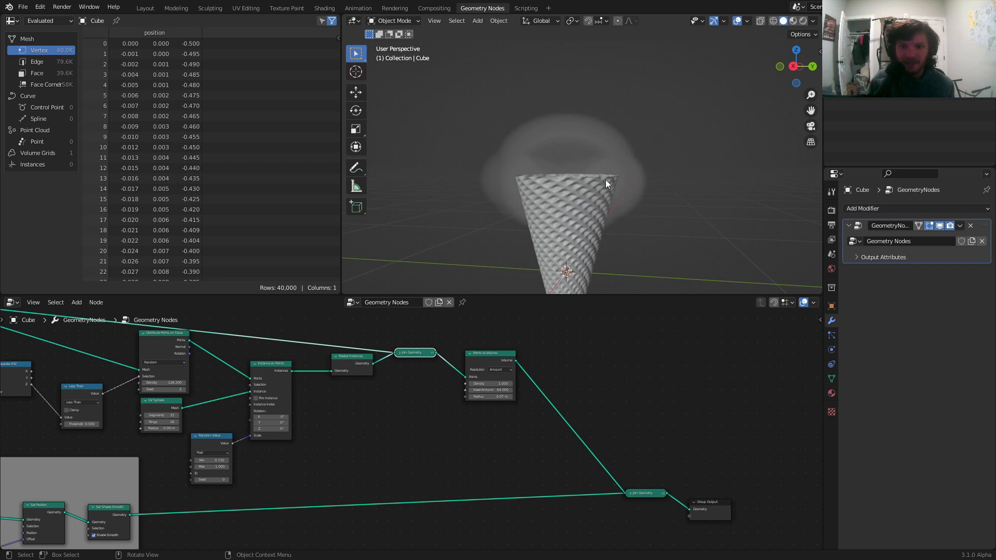
# Insert a Volume to Mesh node between Points to Volume and the final Join Geometry, and inspect the merged scoop.
pyautogui.scroll(5, 510, 435)
pyautogui.moveTo(491, 398); pyautogui.dragTo(390, 414, button='middle')
pyautogui.hotkey('shift', 'a')
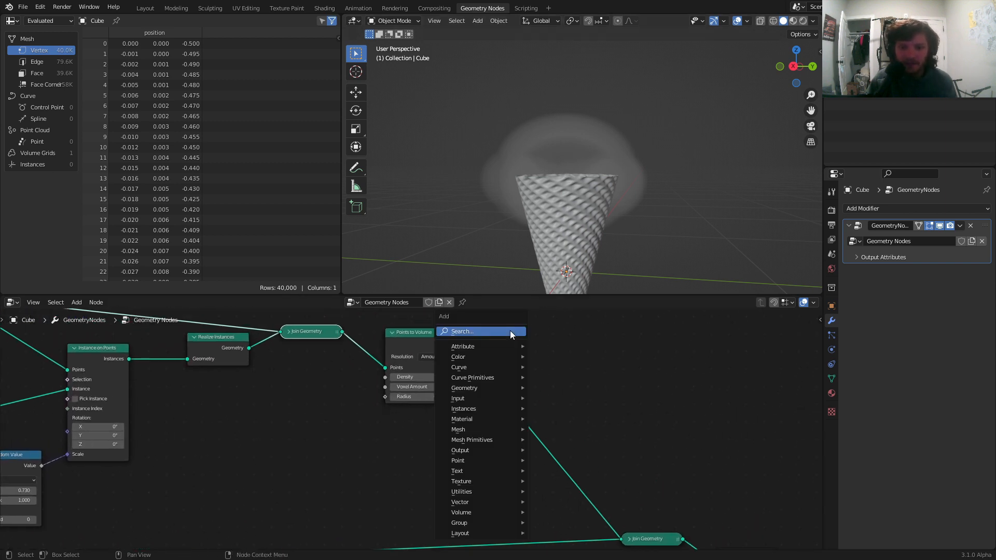
pyautogui.click(510, 331)
pyautogui.write('volum')
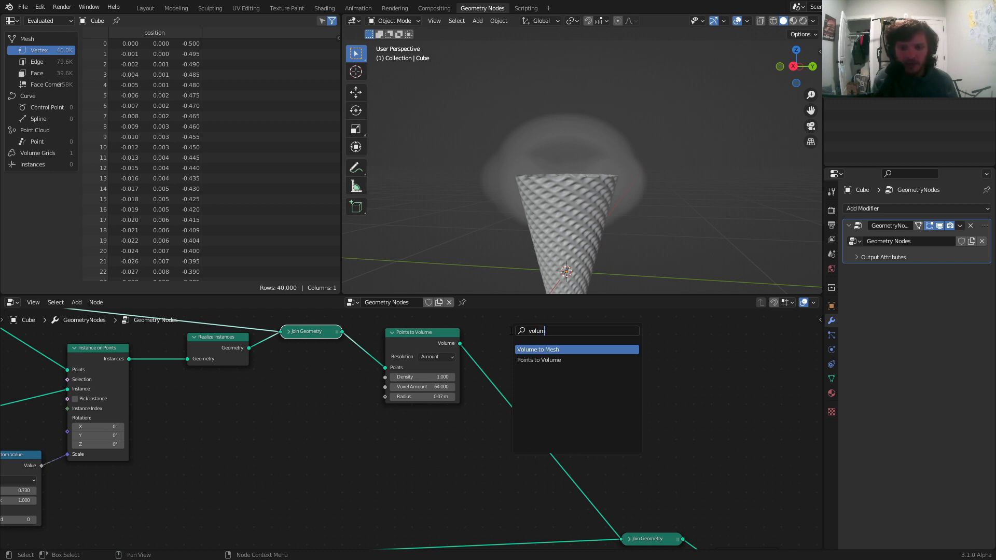
pyautogui.press('Return')
pyautogui.click(529, 358)
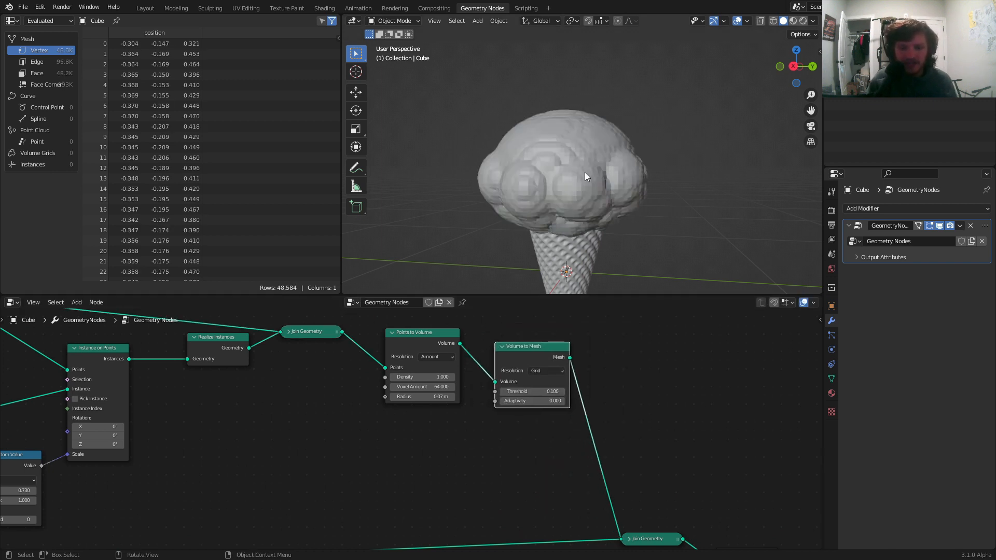
pyautogui.moveTo(585, 175); pyautogui.dragTo(601, 176, button='middle')
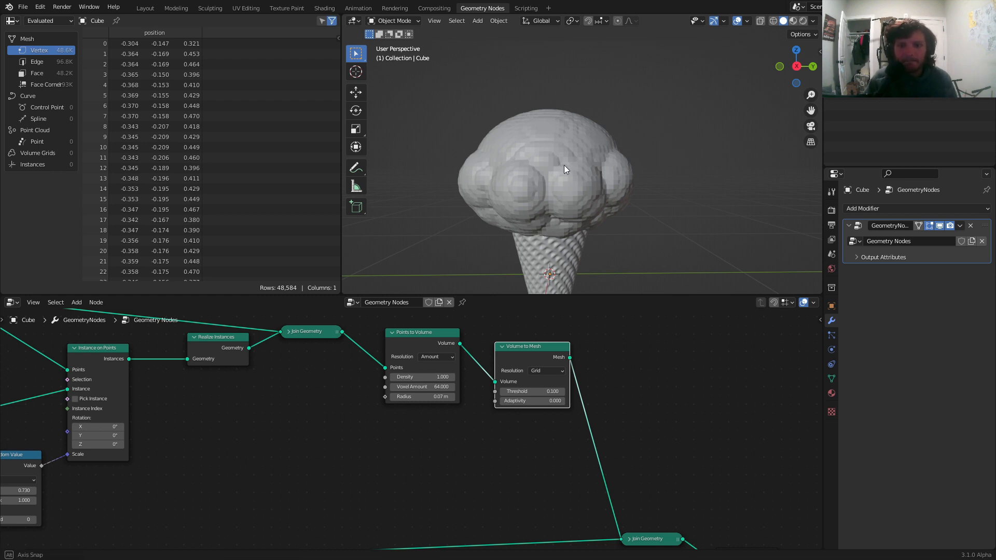
pyautogui.moveTo(564, 165); pyautogui.dragTo(516, 159, button='middle')
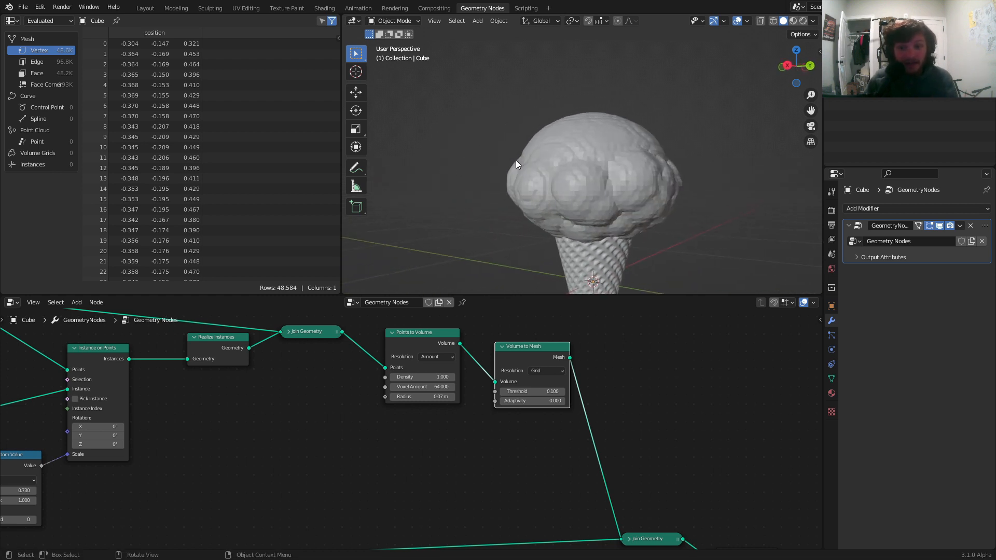
pyautogui.scroll(-4, 556, 160)
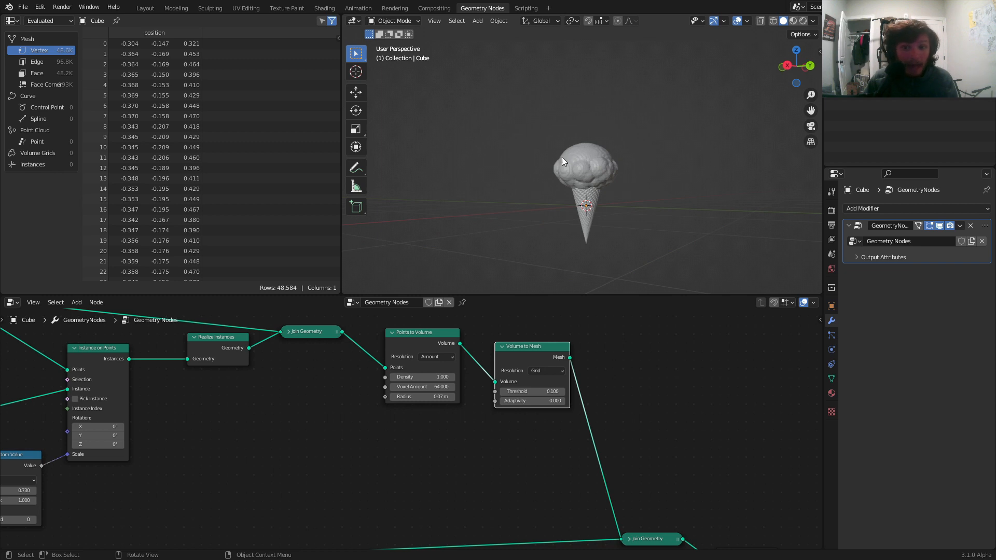
# Examine the merged scoop's surface up close and save the file.
pyautogui.scroll(4, 578, 164)
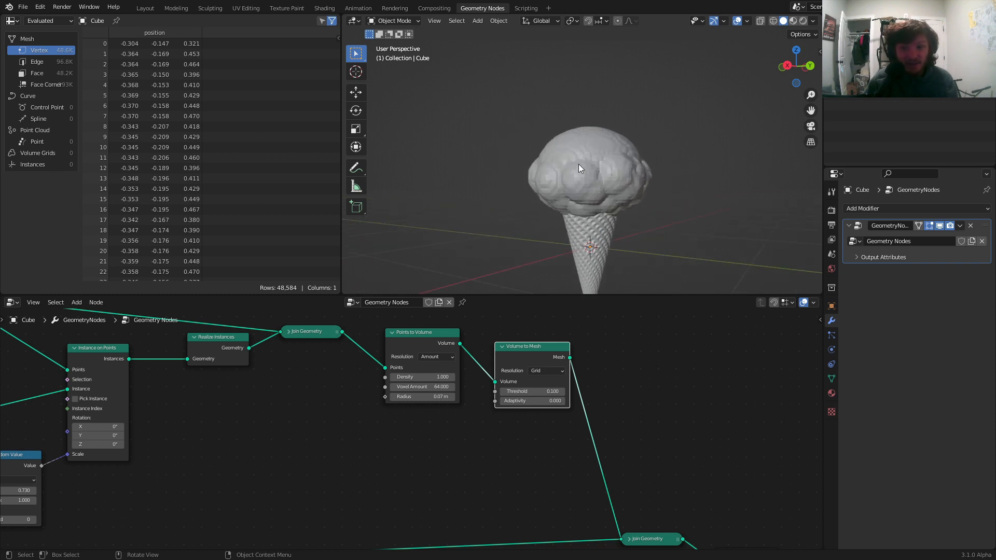
pyautogui.scroll(2, 578, 164)
pyautogui.scroll(2, 422, 383)
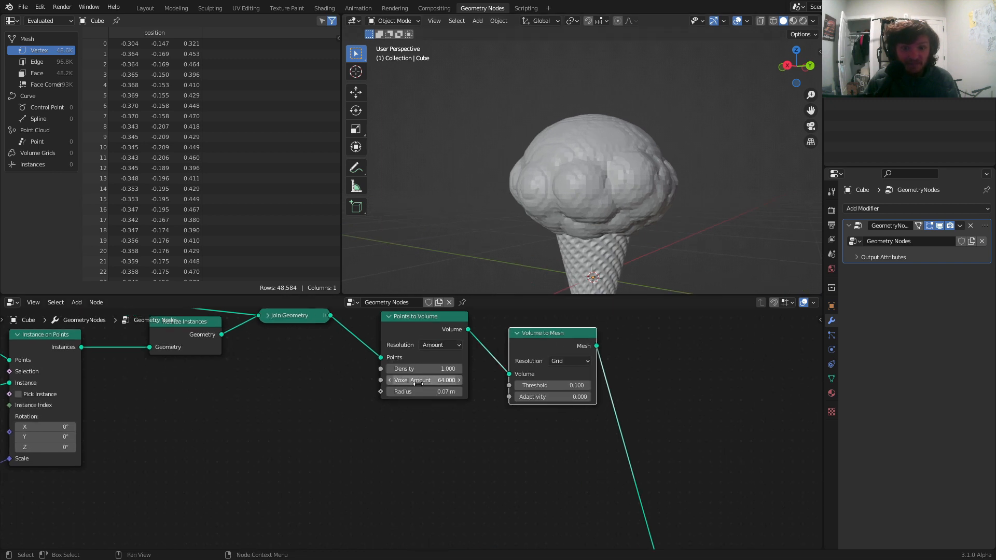
pyautogui.scroll(2, 422, 383)
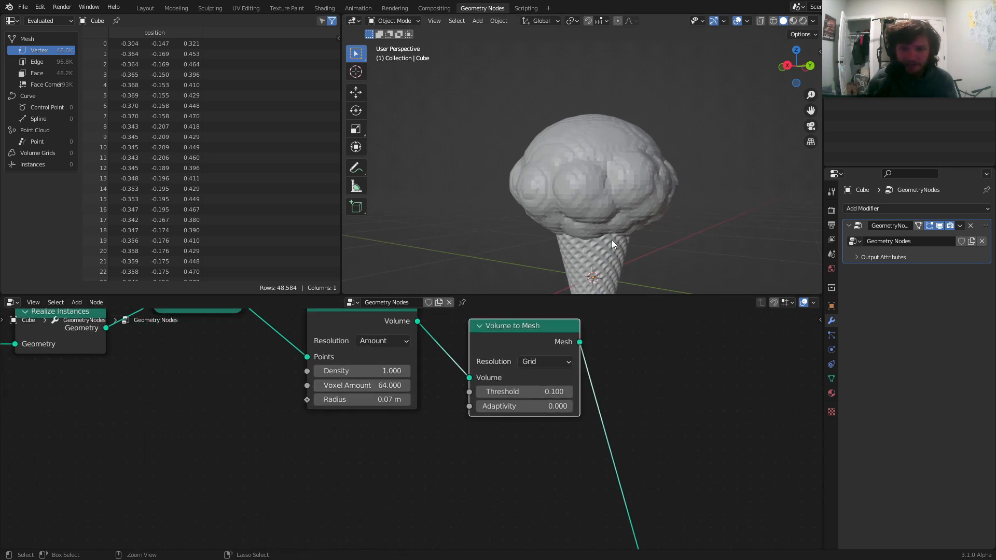
pyautogui.hotkey('ctrl', 's')
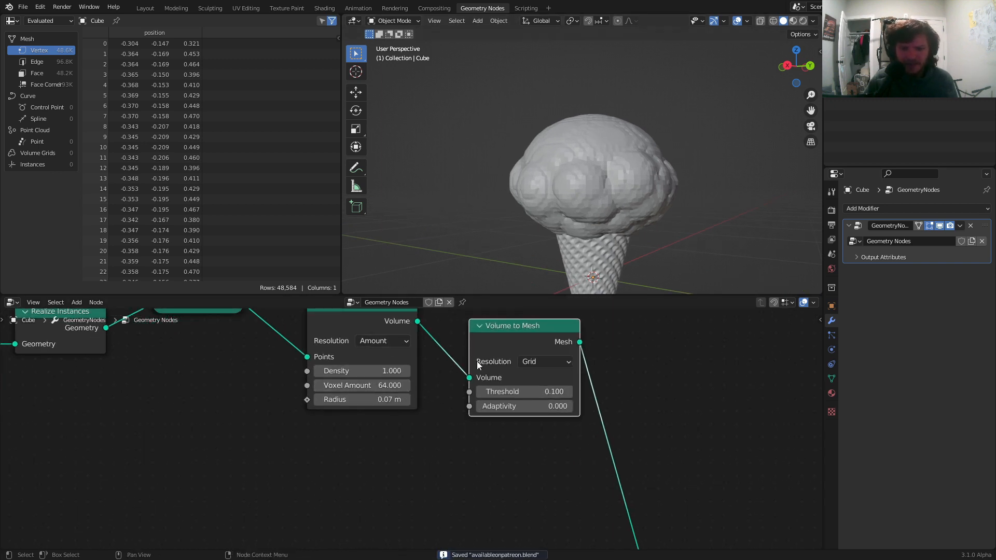
# Set the Points to Volume radius to 0.03 m, check the scoop's surface, and save the file.
pyautogui.scroll(3, 388, 401)
pyautogui.moveTo(383, 427); pyautogui.dragTo(358, 460, button='middle')
pyautogui.keyDown('shift'); pyautogui.moveTo(352, 433); pyautogui.dragTo(346, 432); pyautogui.keyUp('shift')
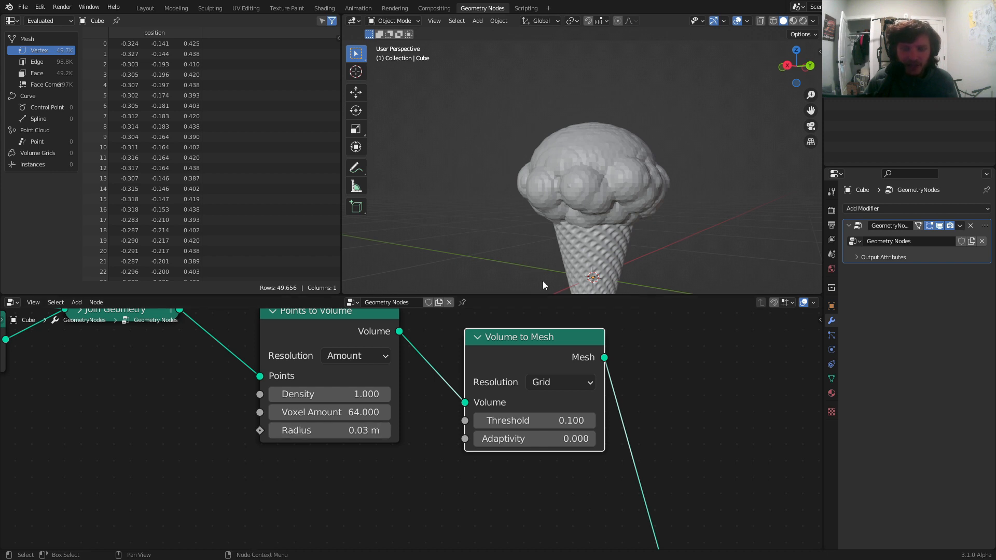
pyautogui.scroll(4, 629, 179)
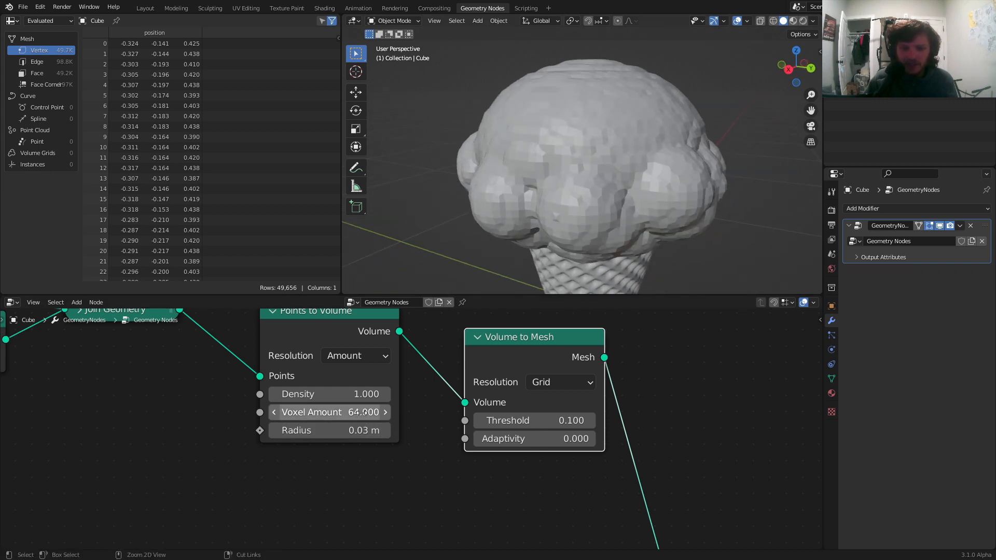
pyautogui.hotkey('ctrl', 's')
# Try a Points to Volume voxel amount of 103.3, undo it, and set the amount to 77.3.
pyautogui.moveTo(361, 412); pyautogui.dragTo(471, 413)
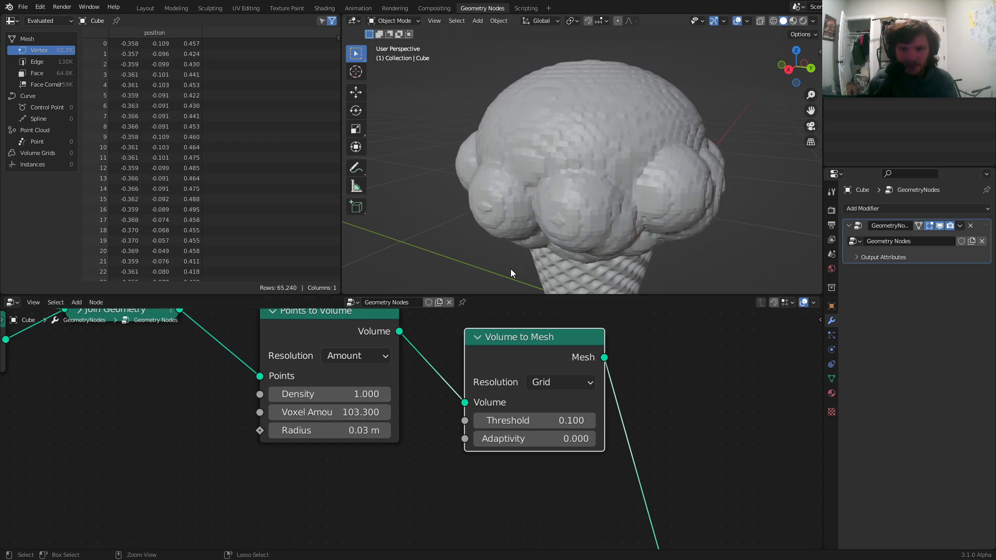
pyautogui.hotkey('ctrl', 'z')
pyautogui.moveTo(358, 412); pyautogui.dragTo(396, 412)
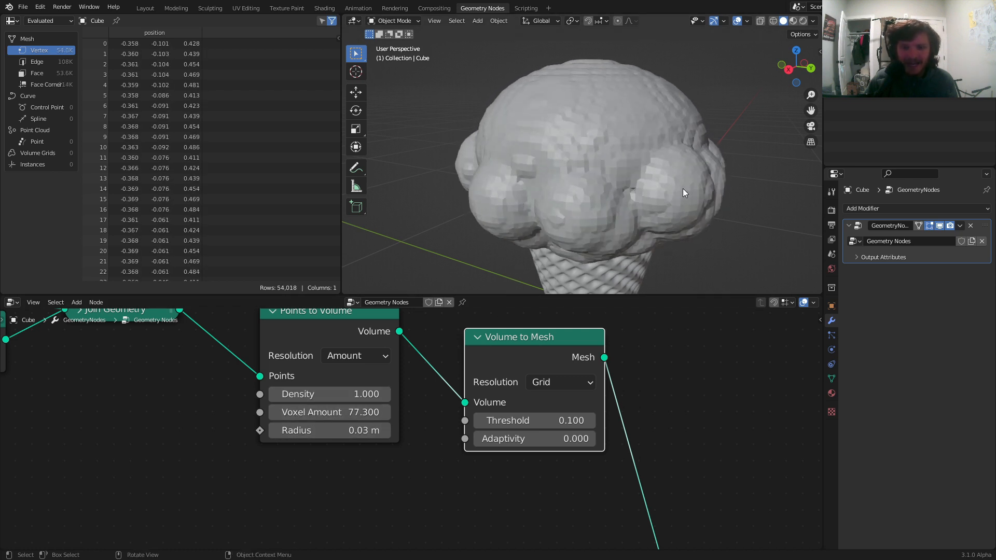
pyautogui.scroll(-2, 623, 131)
pyautogui.moveTo(568, 131); pyautogui.dragTo(637, 119, button='middle')
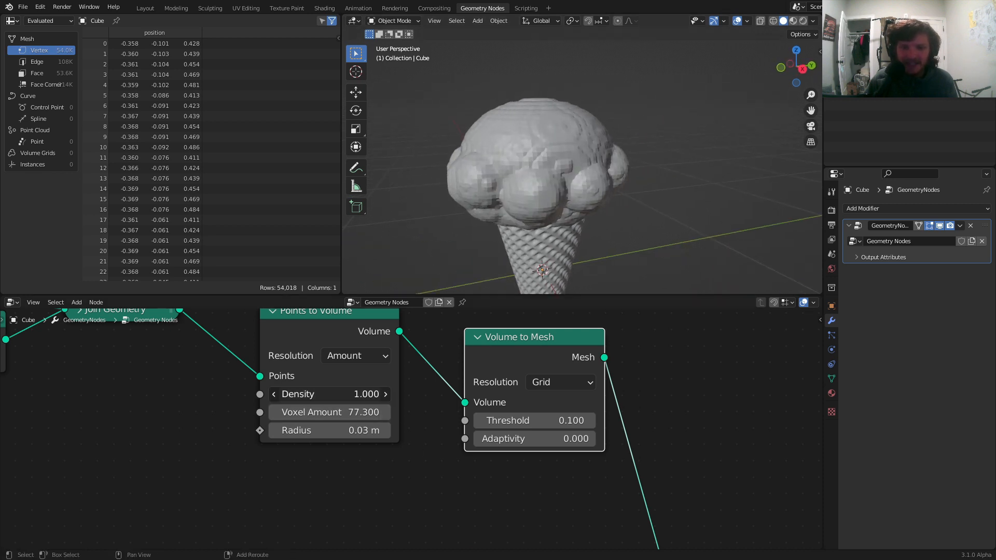
# Set the Points to Volume density to 0.25 and voxel amount to 74.39, checking the scoop from several sides.
pyautogui.moveTo(332, 394); pyautogui.dragTo(315, 395)
pyautogui.press('BackSpace')
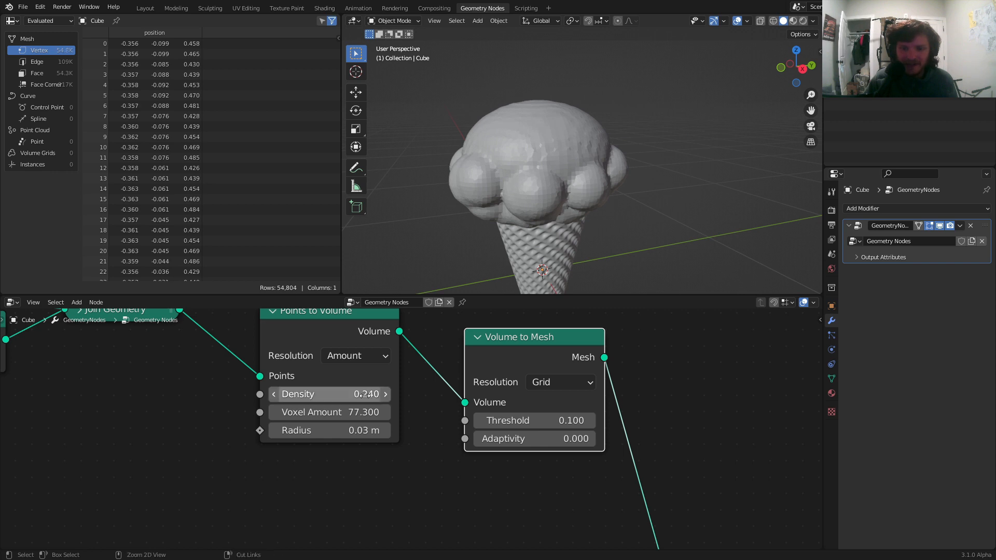
pyautogui.moveTo(330, 412); pyautogui.dragTo(254, 394)
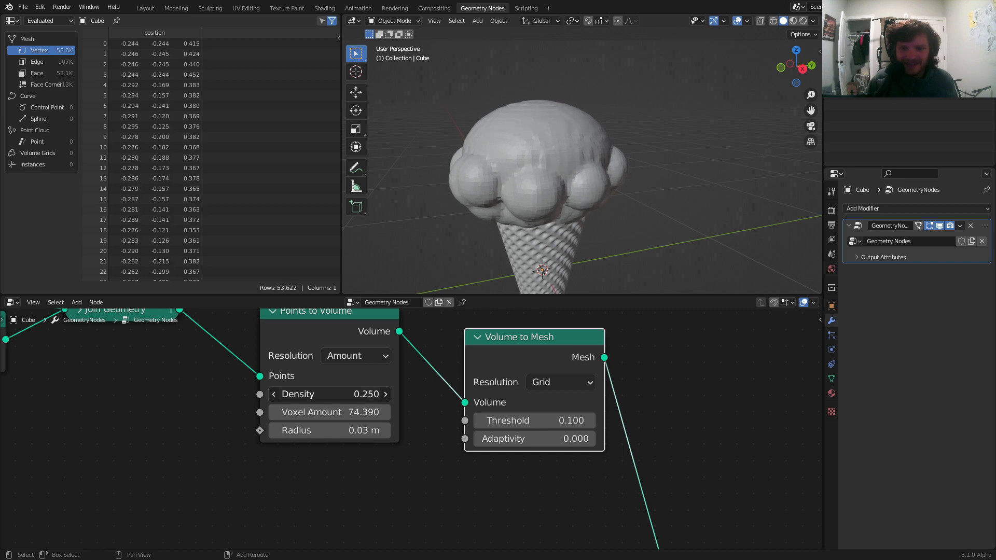
pyautogui.scroll(-4, 584, 134)
pyautogui.moveTo(535, 183)
pyautogui.mouseDown(button='middle')
pyautogui.moveTo(624, 152)
pyautogui.moveTo(520, 188)
pyautogui.mouseUp(button='middle')
pyautogui.scroll(4, 556, 182)
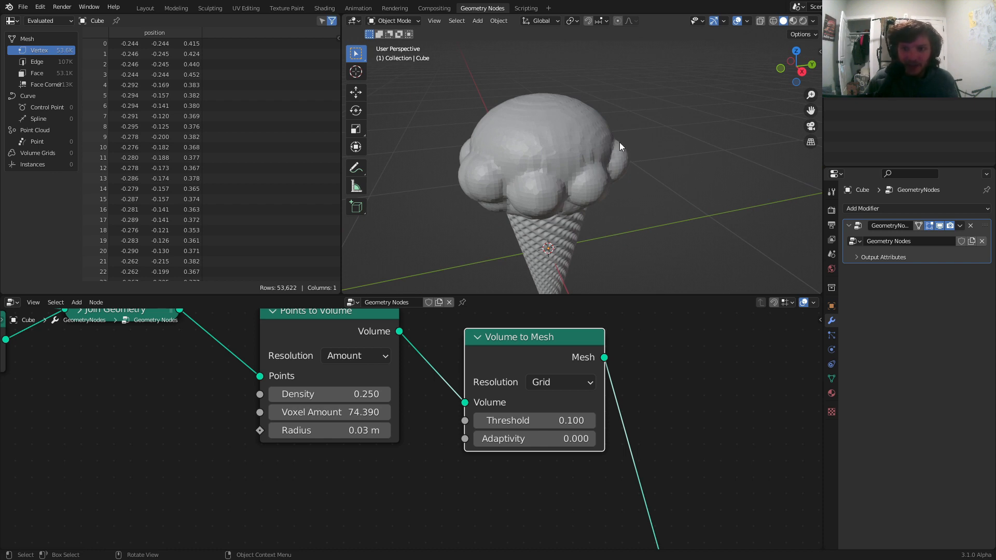
pyautogui.click(802, 72)
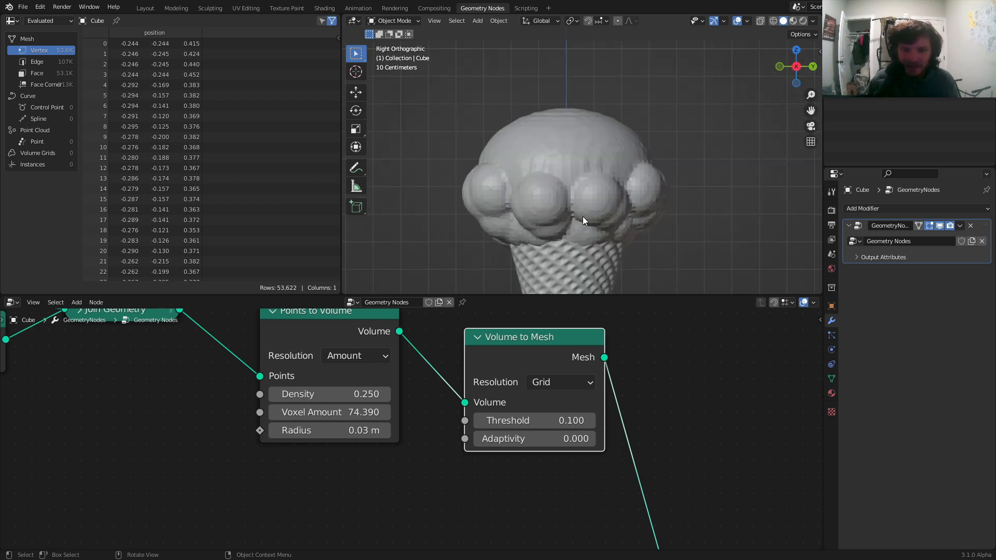
pyautogui.moveTo(583, 221); pyautogui.dragTo(506, 249, button='middle')
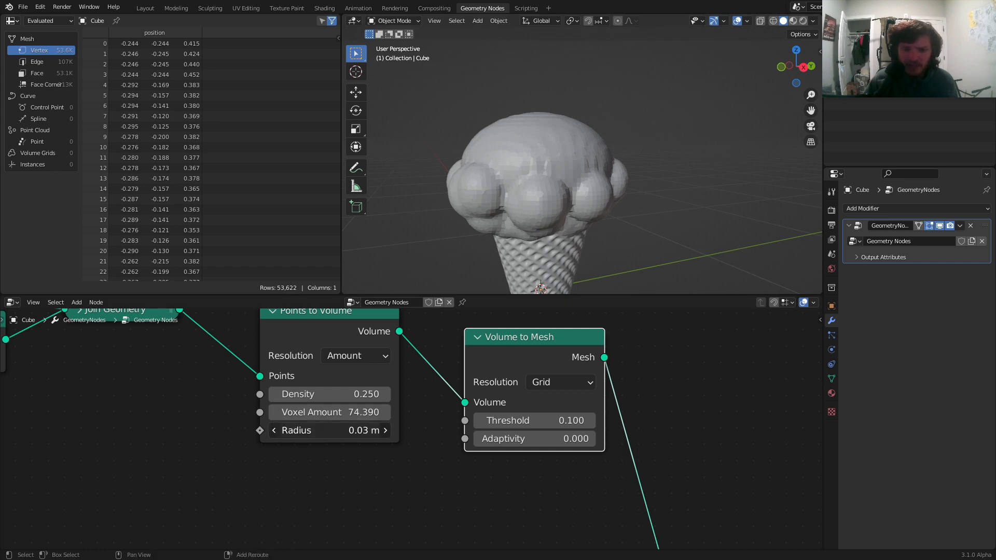
# Set the Points to Volume radius to 0.06 m and its density to 0.19.
pyautogui.moveTo(329, 430)
pyautogui.mouseDown()
pyautogui.moveTo(376, 430)
pyautogui.moveTo(319, 430)
pyautogui.moveTo(345, 430)
pyautogui.mouseUp()
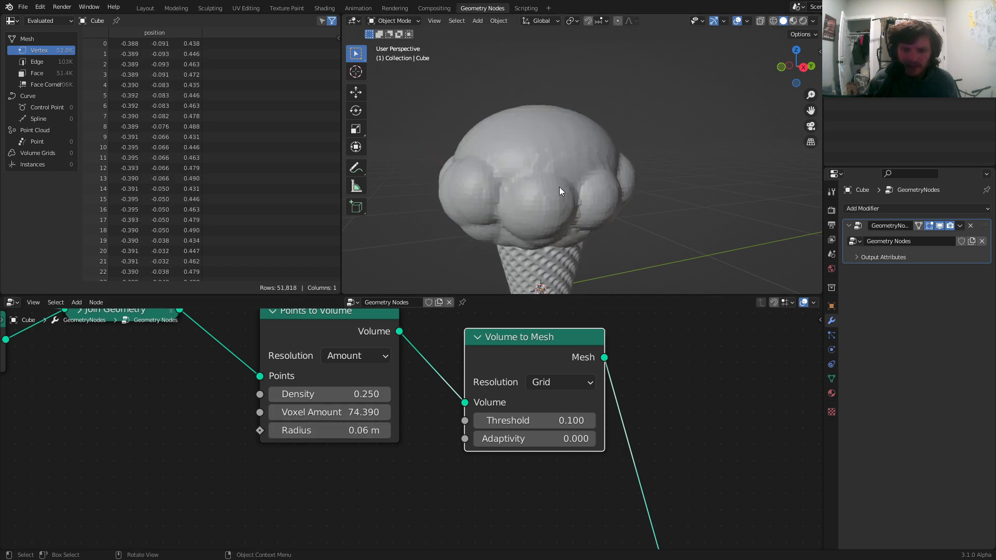
pyautogui.moveTo(561, 191); pyautogui.dragTo(538, 202, button='middle')
pyautogui.moveTo(334, 411); pyautogui.dragTo(321, 394)
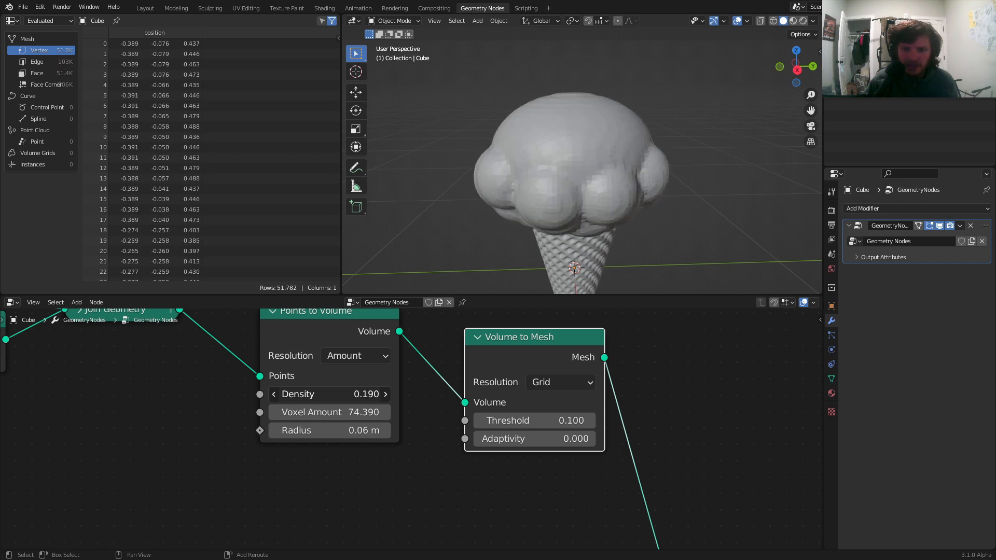
pyautogui.scroll(-4, 564, 164)
pyautogui.moveTo(562, 165); pyautogui.dragTo(650, 183, button='middle')
pyautogui.scroll(-1, 290, 455)
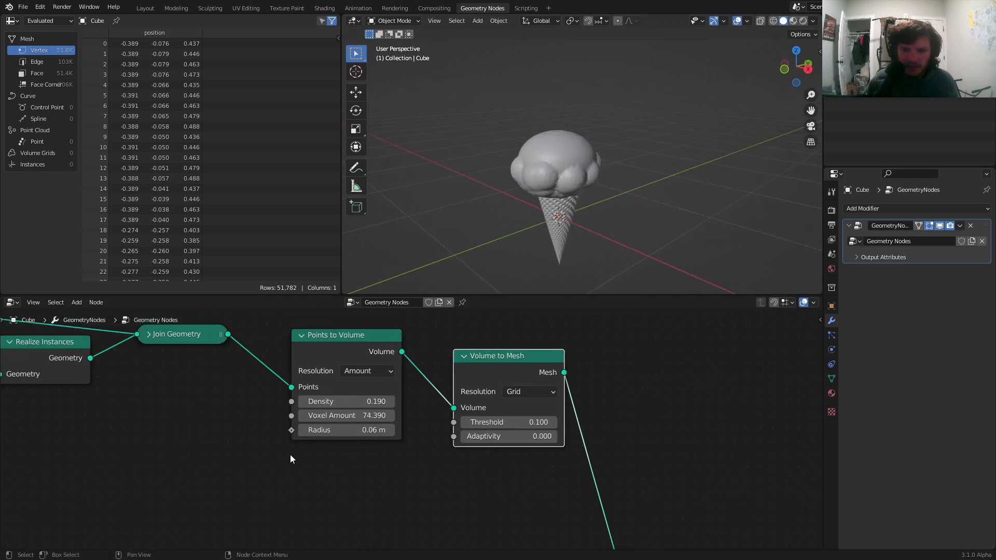
# Set the minimum of the Random Value node driving the rim spheres' scale to -0.36.
pyautogui.scroll(-3, 291, 454)
pyautogui.moveTo(169, 456); pyautogui.dragTo(483, 454, button='middle')
pyautogui.moveTo(324, 449); pyautogui.dragTo(590, 400, button='middle')
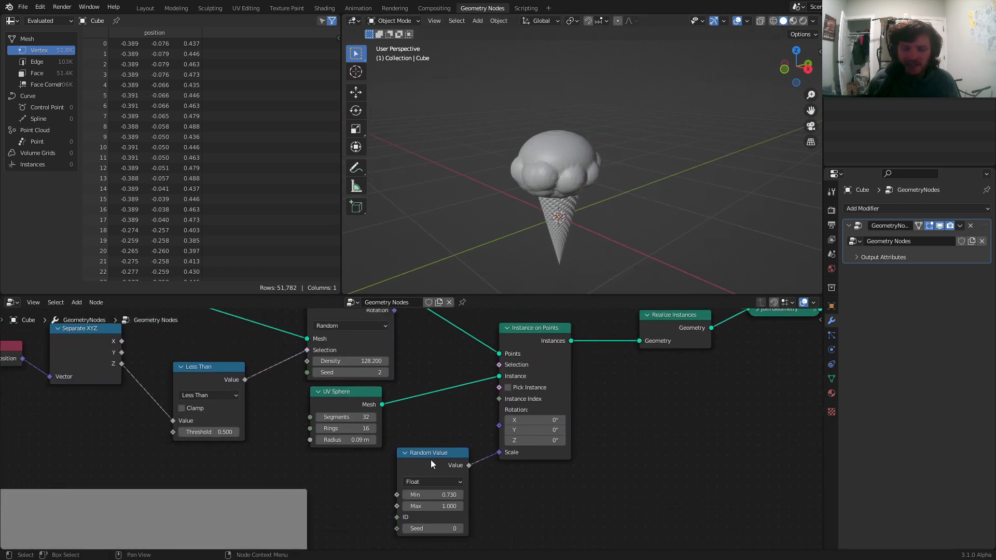
pyautogui.moveTo(444, 493); pyautogui.dragTo(463, 471, button='middle')
pyautogui.scroll(4, 458, 471)
pyautogui.moveTo(454, 479); pyautogui.dragTo(408, 479)
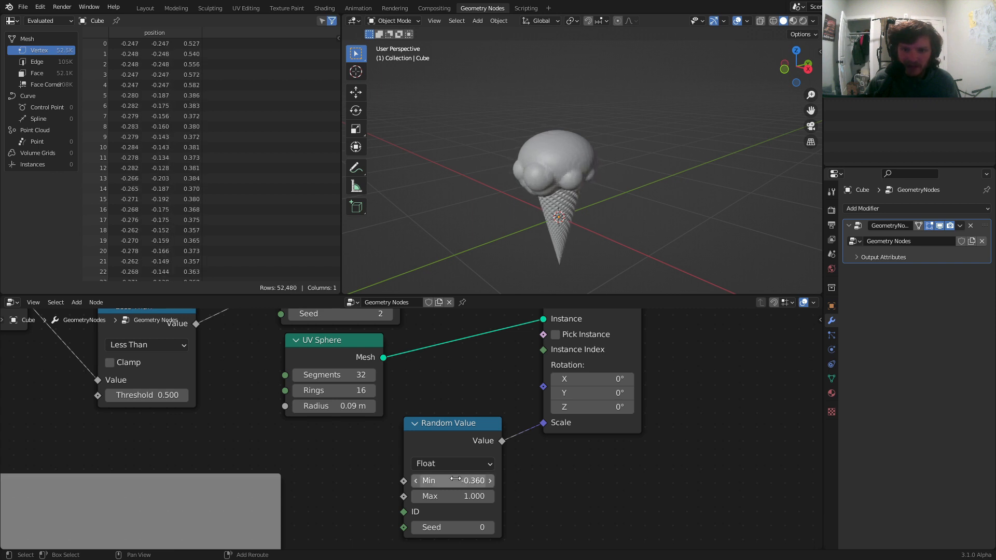
# Set the rim points' distribution density to 510.5 and the Less Than threshold to 0.47.
pyautogui.moveTo(398, 441); pyautogui.dragTo(594, 494, button='middle')
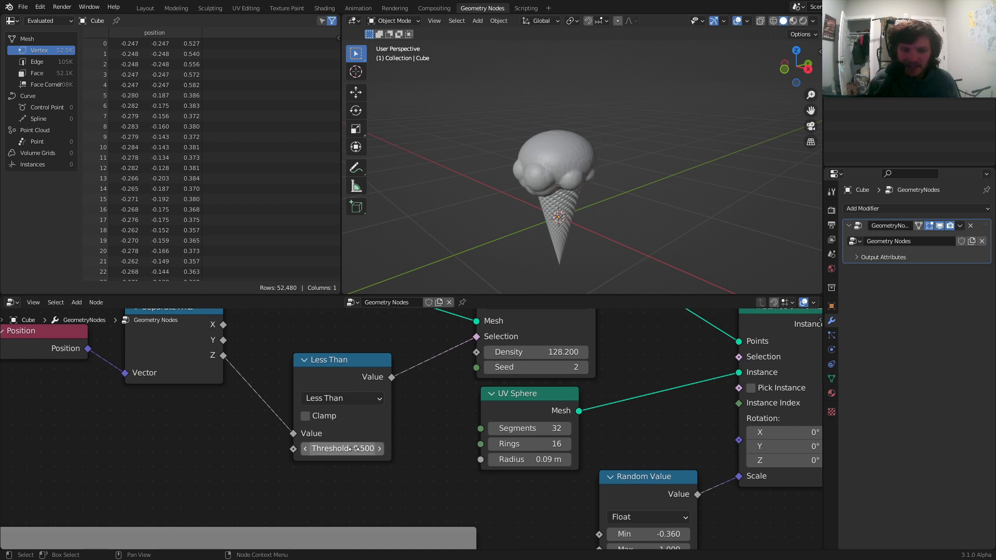
pyautogui.moveTo(415, 415); pyautogui.dragTo(354, 434, button='middle')
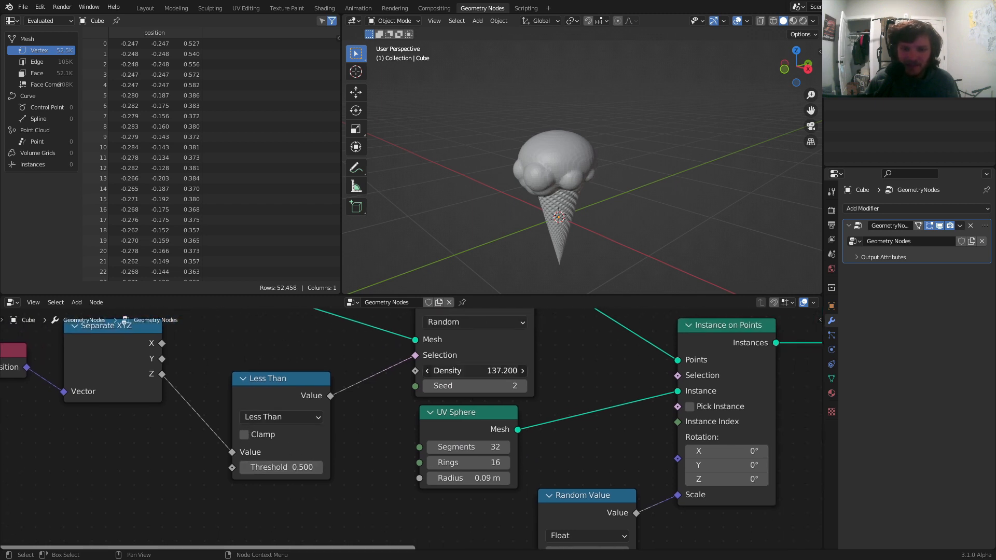
pyautogui.moveTo(474, 371); pyautogui.dragTo(482, 377)
pyautogui.moveTo(554, 182)
pyautogui.mouseDown(button='middle')
pyautogui.moveTo(525, 140)
pyautogui.moveTo(544, 170)
pyautogui.mouseUp(button='middle')
pyautogui.moveTo(493, 370); pyautogui.dragTo(483, 371)
pyautogui.moveTo(288, 467)
pyautogui.mouseDown()
pyautogui.moveTo(265, 467)
pyautogui.moveTo(286, 467)
pyautogui.mouseUp()
pyautogui.moveTo(571, 158); pyautogui.dragTo(611, 166, button='middle')
pyautogui.moveTo(574, 454); pyautogui.dragTo(528, 428, button='middle')
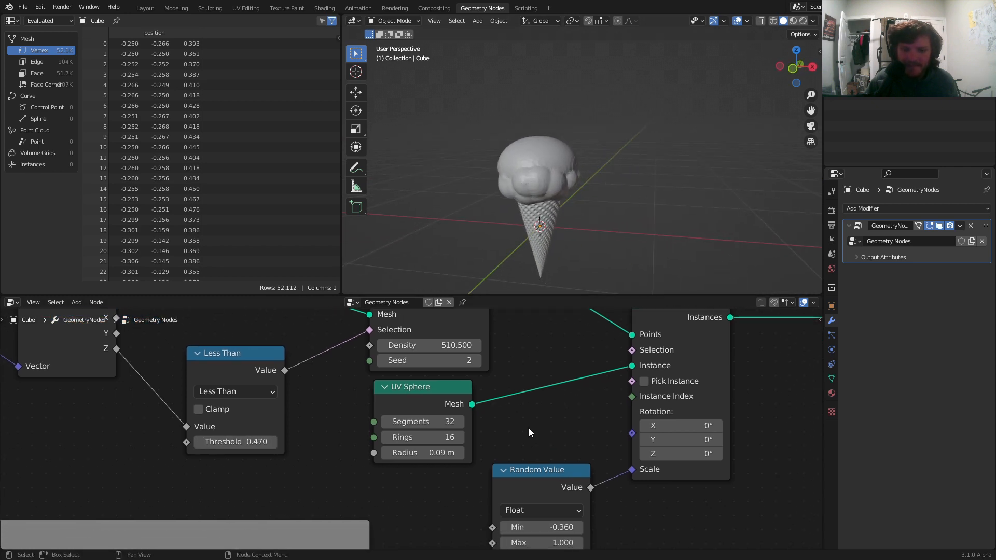
# Set the rim points' distribution seed to 4 and inspect the scoop's new shape.
pyautogui.click(480, 363)
pyautogui.click(481, 363)
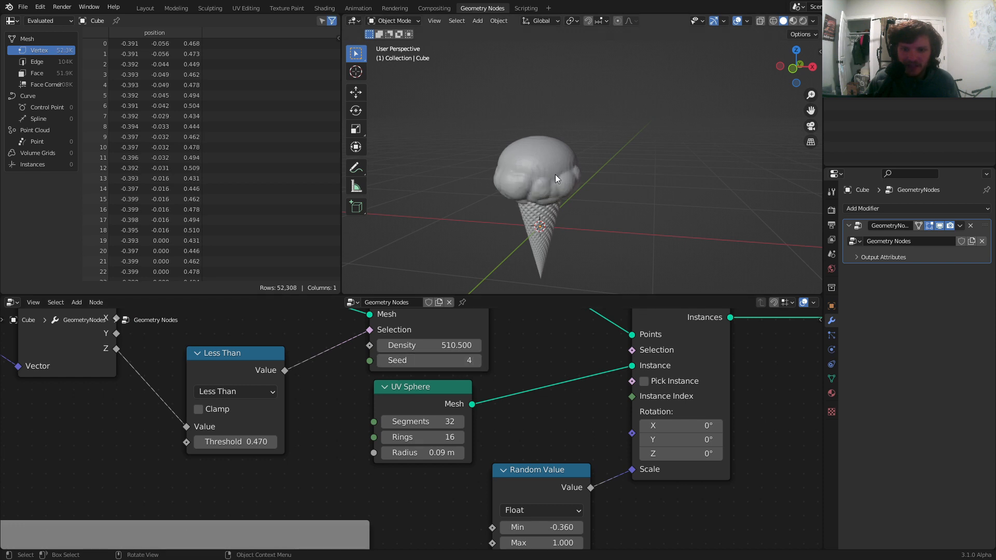
pyautogui.moveTo(556, 179)
pyautogui.mouseDown(button='middle')
pyautogui.moveTo(500, 151)
pyautogui.moveTo(547, 163)
pyautogui.mouseUp(button='middle')
pyautogui.scroll(-3, 548, 179)
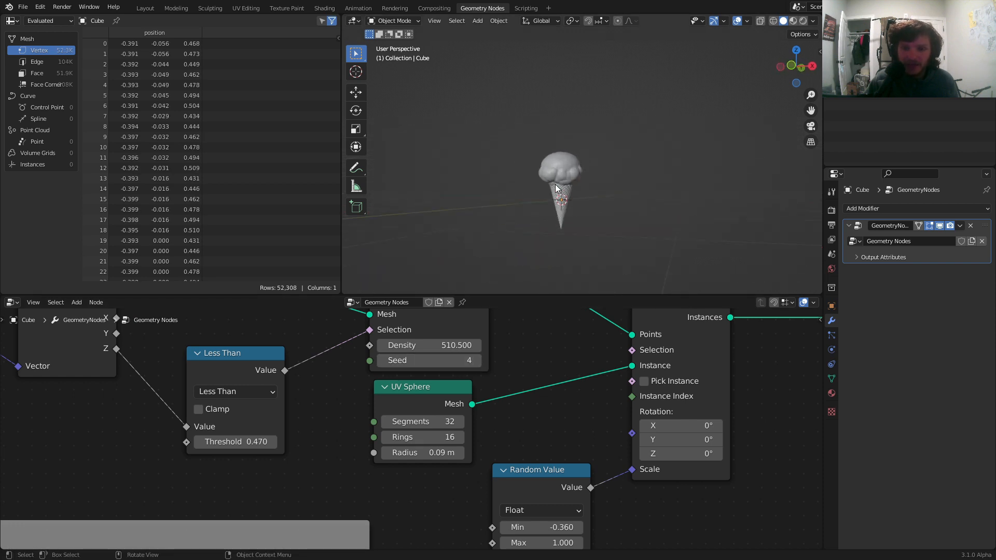
pyautogui.scroll(-5, 757, 419)
pyautogui.scroll(6, 546, 201)
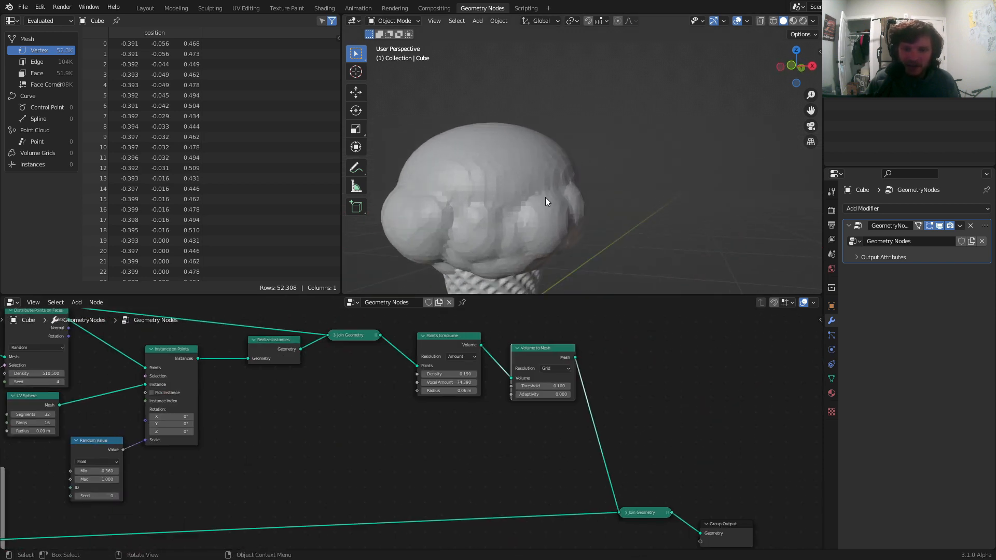
# Insert a Set Shade Smooth node between Volume to Mesh and the final Join Geometry node.
pyautogui.scroll(1, 413, 431)
pyautogui.moveTo(609, 404); pyautogui.dragTo(456, 407, button='middle')
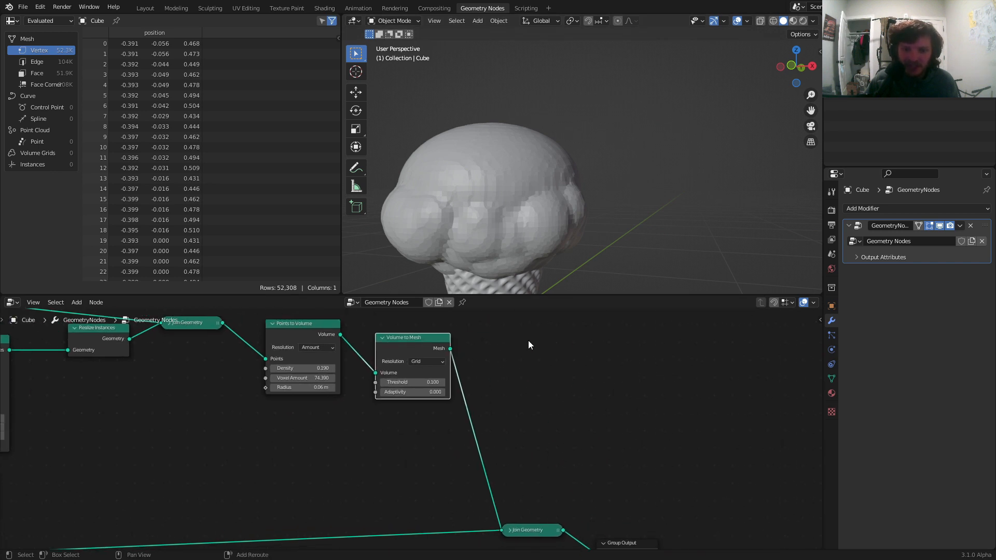
pyautogui.hotkey('shift', 'a')
pyautogui.click(529, 341)
pyautogui.write('shad')
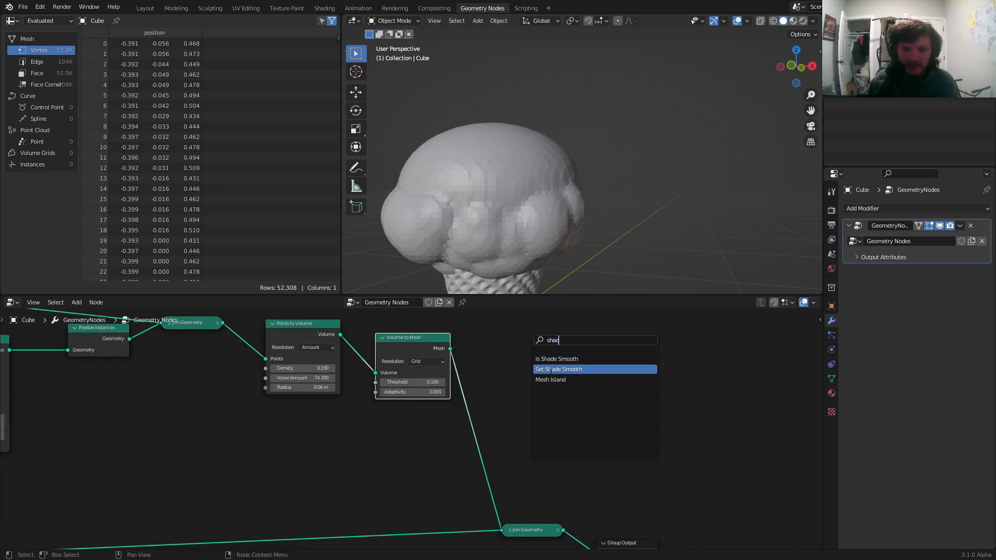
pyautogui.click(550, 369)
pyautogui.click(519, 400)
# Inspect the smooth-shaded ice cream in front orthographic view and save the file.
pyautogui.scroll(-4, 605, 182)
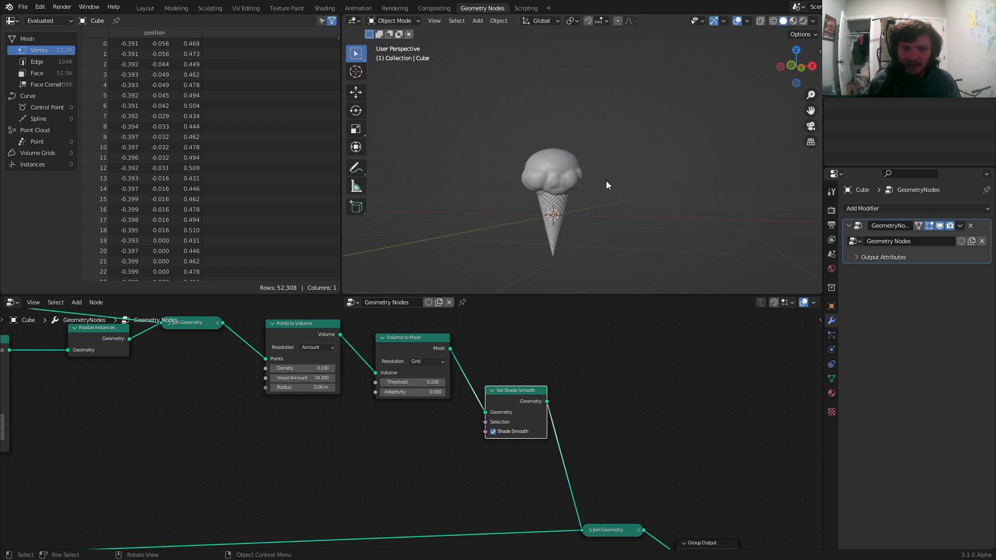
pyautogui.scroll(-1, 607, 186)
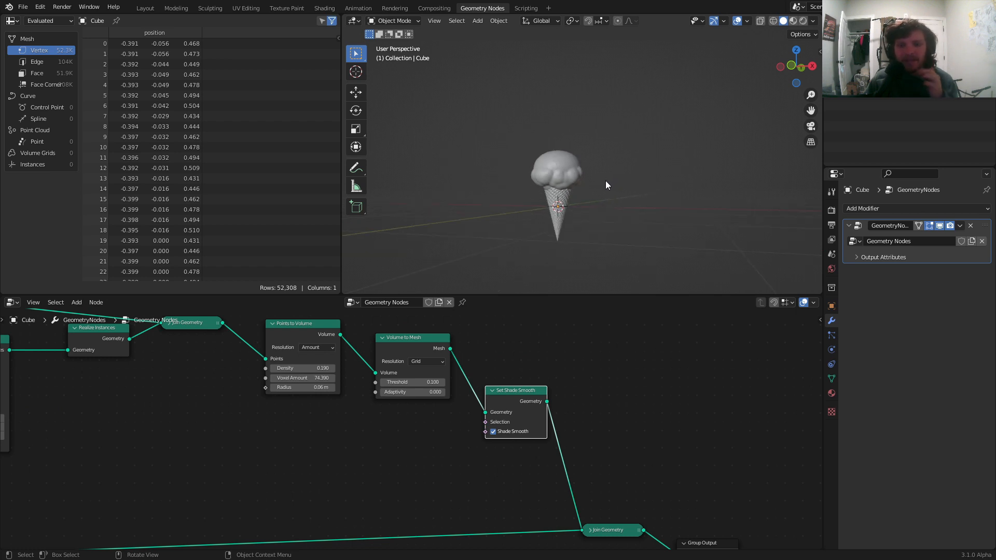
pyautogui.scroll(5, 597, 179)
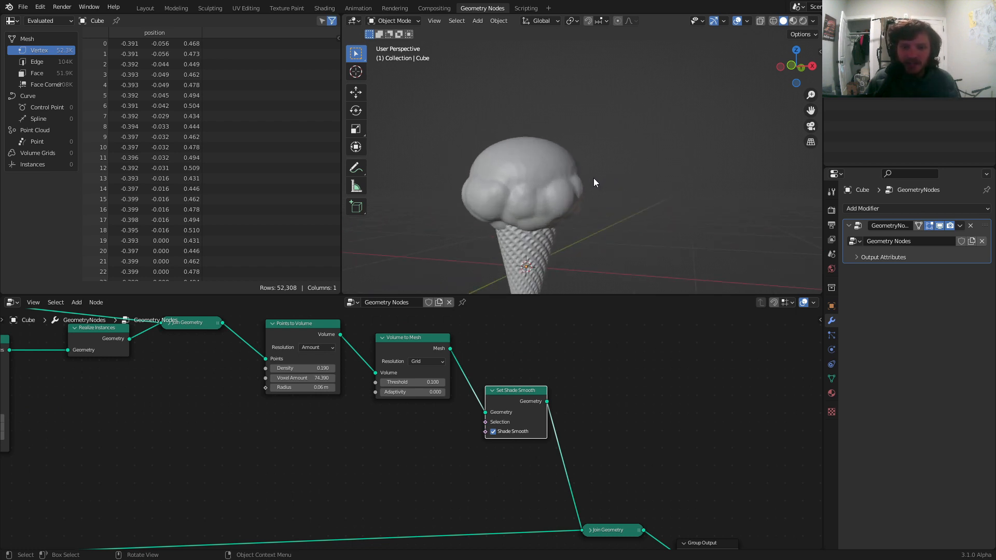
pyautogui.click(796, 64)
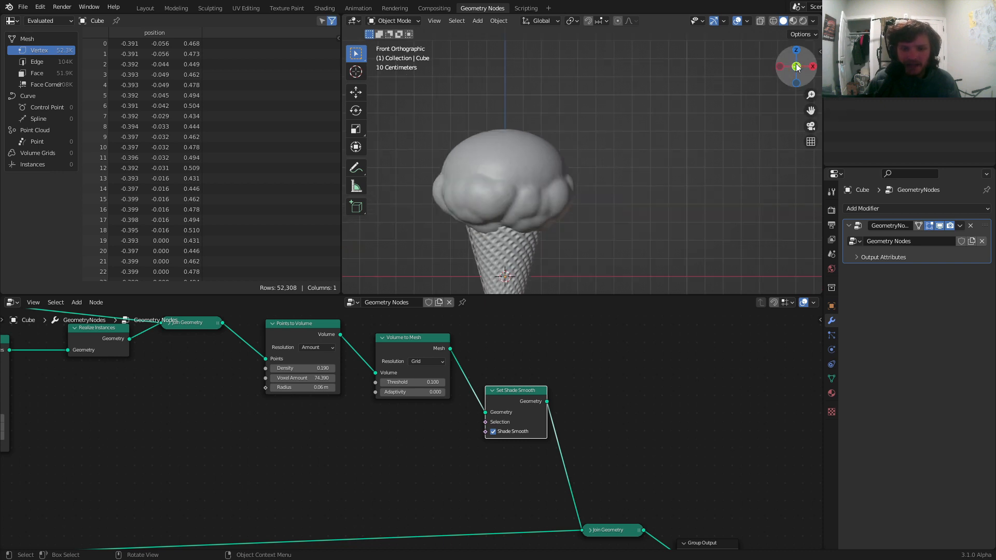
pyautogui.hotkey('ctrl', 's')
# Try tilting the scoop about the X axis in its transform node and undo the rotation.
pyautogui.moveTo(348, 396); pyautogui.dragTo(574, 397, button='middle')
pyautogui.moveTo(345, 385); pyautogui.dragTo(611, 391, button='middle')
pyautogui.moveTo(130, 358); pyautogui.dragTo(378, 403, button='middle')
pyautogui.moveTo(377, 404)
pyautogui.keyDown('ctrl'); pyautogui.mouseDown(button='middle')
pyautogui.moveTo(300, 369)
pyautogui.moveTo(455, 387)
pyautogui.mouseUp(button='middle'); pyautogui.keyUp('ctrl')
pyautogui.scroll(9, 449, 389)
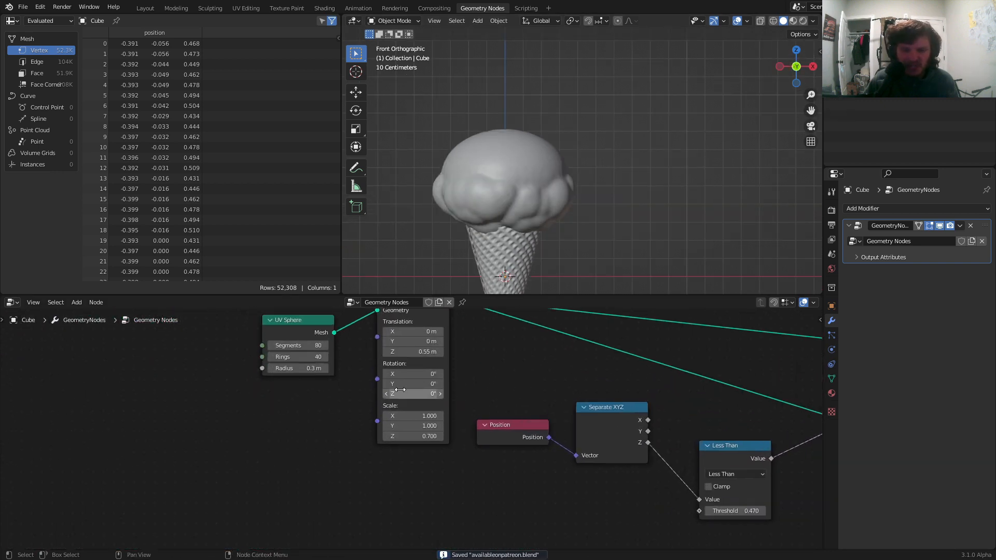
pyautogui.moveTo(422, 364); pyautogui.dragTo(385, 364)
pyautogui.moveTo(550, 188); pyautogui.dragTo(426, 181, button='middle')
pyautogui.hotkey('ctrl', 'z')
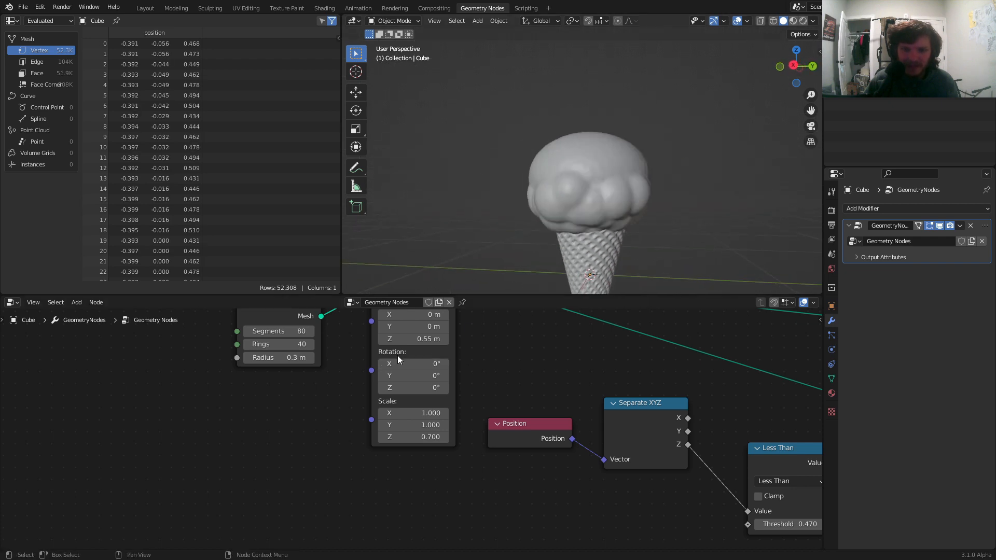
# Set the X rotation in the scoop's transform node to 6.5° and check the tilted scoop, leaving its scale unchanged.
pyautogui.moveTo(397, 363); pyautogui.dragTo(358, 364)
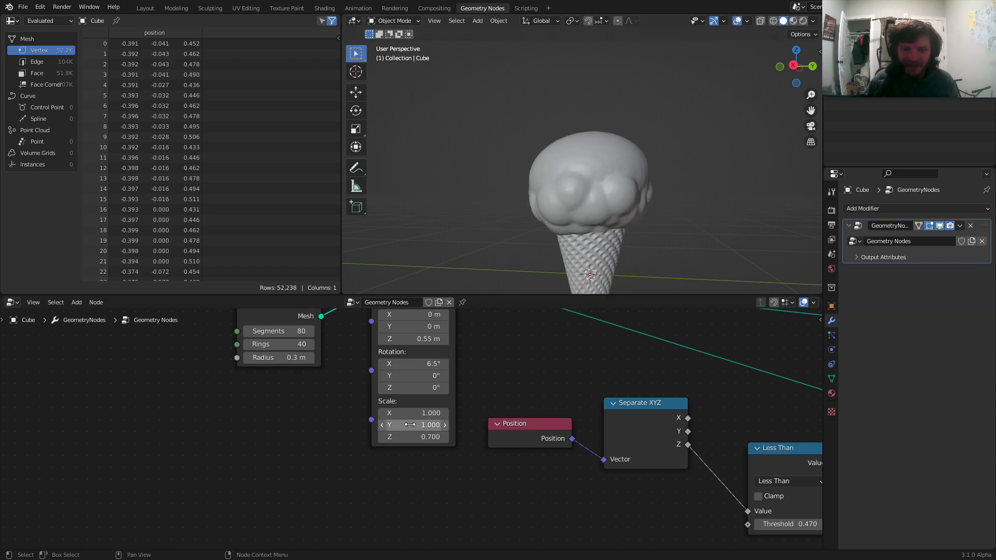
pyautogui.moveTo(414, 421); pyautogui.dragTo(428, 421)
pyautogui.press('Escape')
pyautogui.scroll(-4, 592, 224)
pyautogui.moveTo(592, 223); pyautogui.dragTo(685, 226, button='middle')
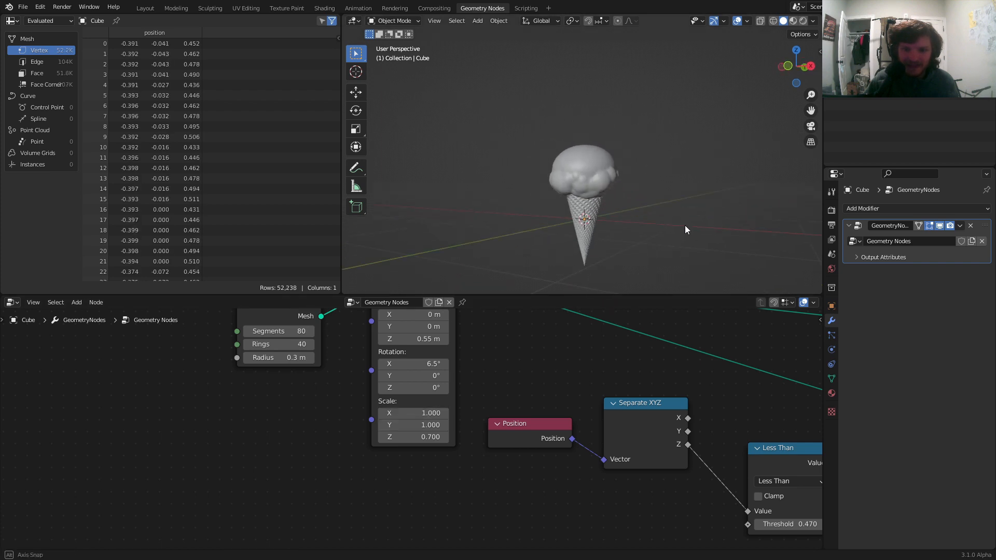
# Insert a Transform node just before the scoop's Set Shade Smooth node.
pyautogui.scroll(-3, 649, 409)
pyautogui.scroll(-6, 648, 409)
pyautogui.moveTo(719, 405); pyautogui.dragTo(312, 379, button='middle')
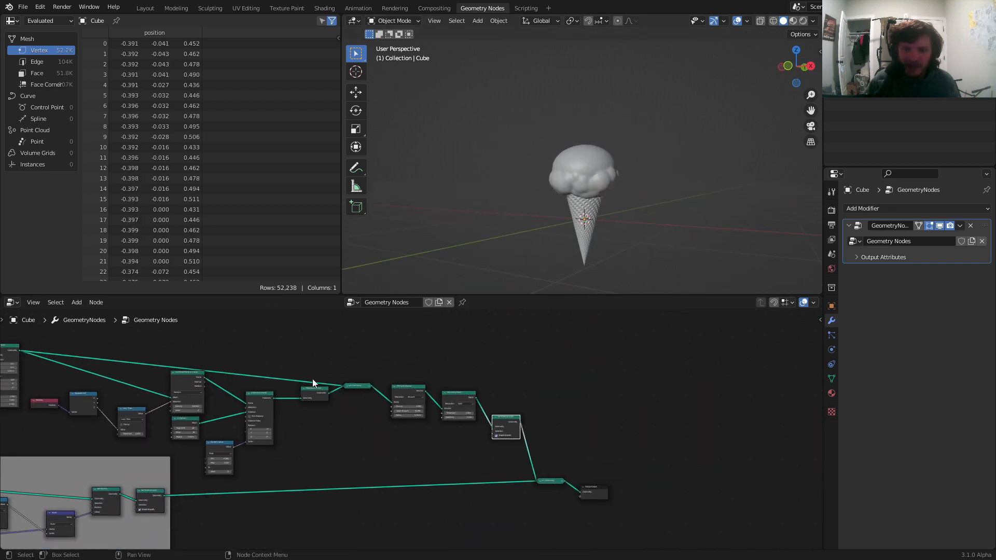
pyautogui.scroll(6, 312, 379)
pyautogui.moveTo(659, 410); pyautogui.dragTo(415, 359, button='middle')
pyautogui.scroll(6, 415, 359)
pyautogui.hotkey('shift', 'a')
pyautogui.write('tr')
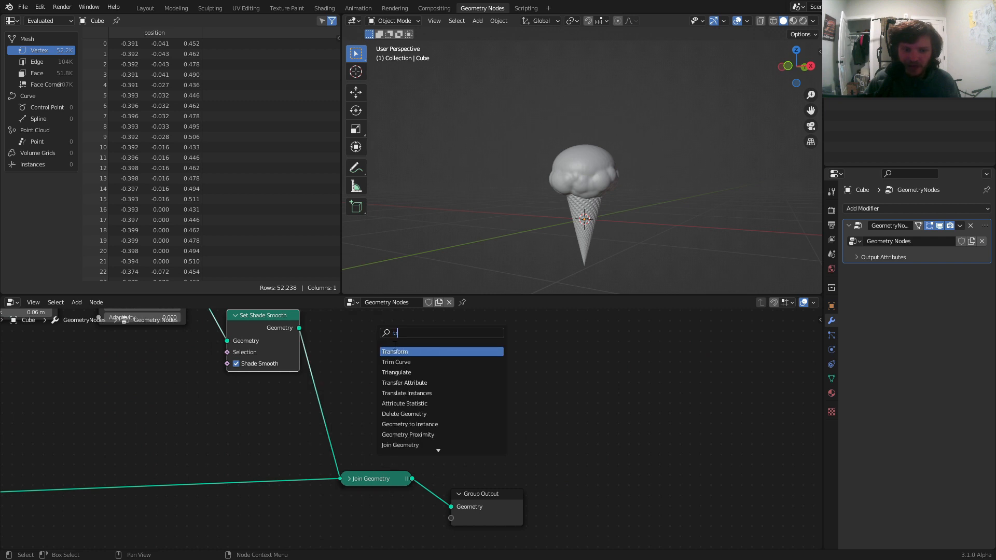
pyautogui.click(395, 352)
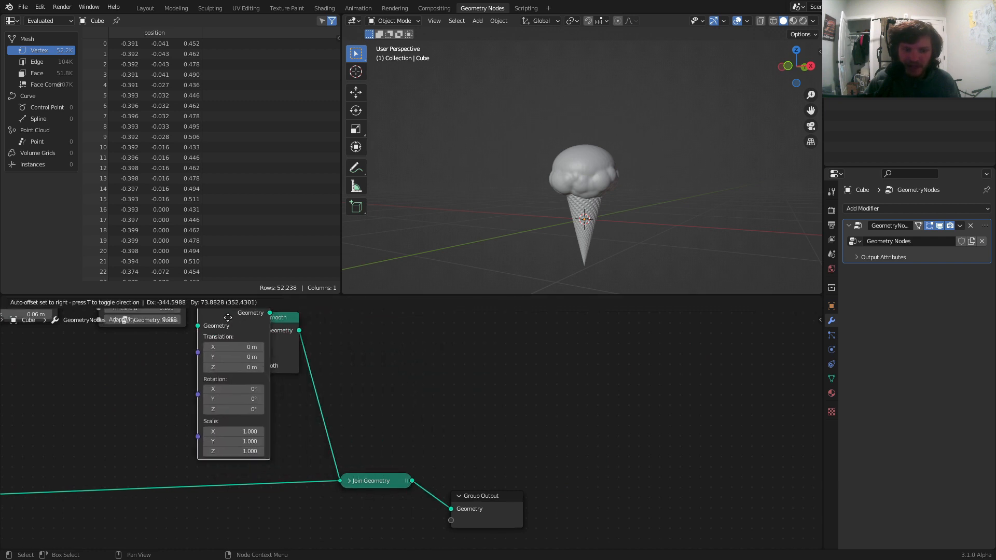
pyautogui.click(307, 326)
# Set the new Transform node's Z translation to 0.05 m, then try a different Z scale and undo it.
pyautogui.scroll(3, 555, 194)
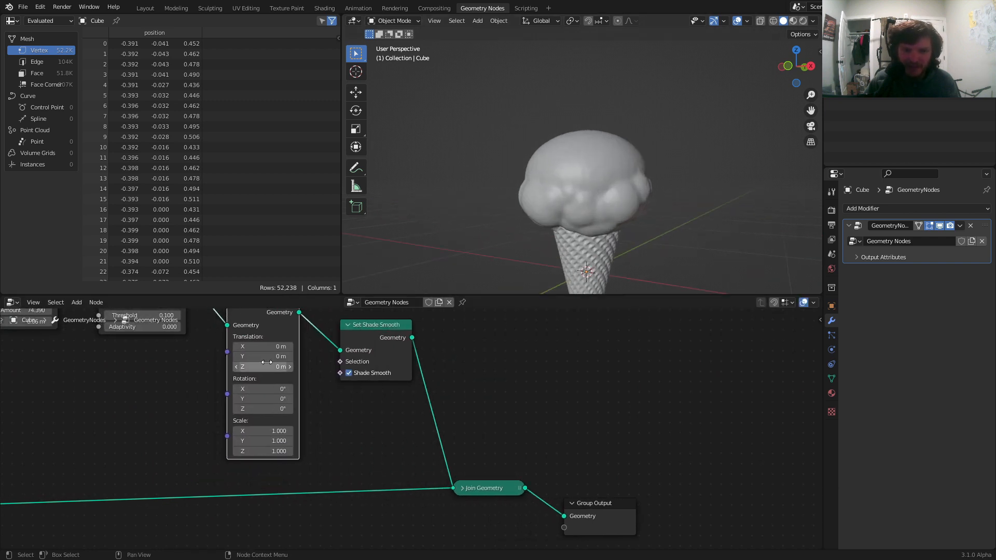
pyautogui.moveTo(267, 362)
pyautogui.mouseDown()
pyautogui.moveTo(308, 363)
pyautogui.moveTo(270, 367)
pyautogui.mouseUp()
pyautogui.hotkey('ctrl', 'z')
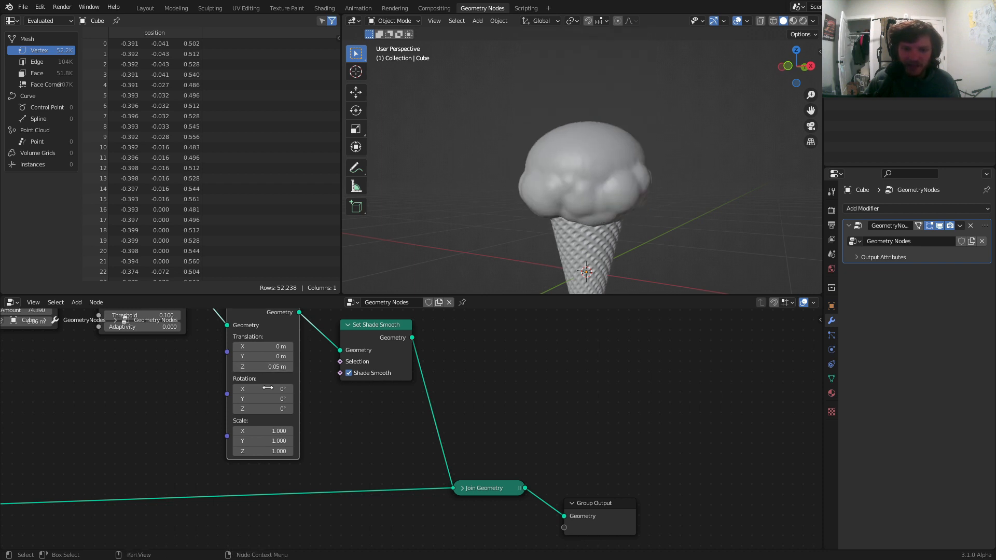
pyautogui.moveTo(279, 450); pyautogui.dragTo(288, 449)
pyautogui.hotkey('ctrl', 'z')
# Inspect the raised scoop on the cone and save the file.
pyautogui.scroll(-8, 568, 229)
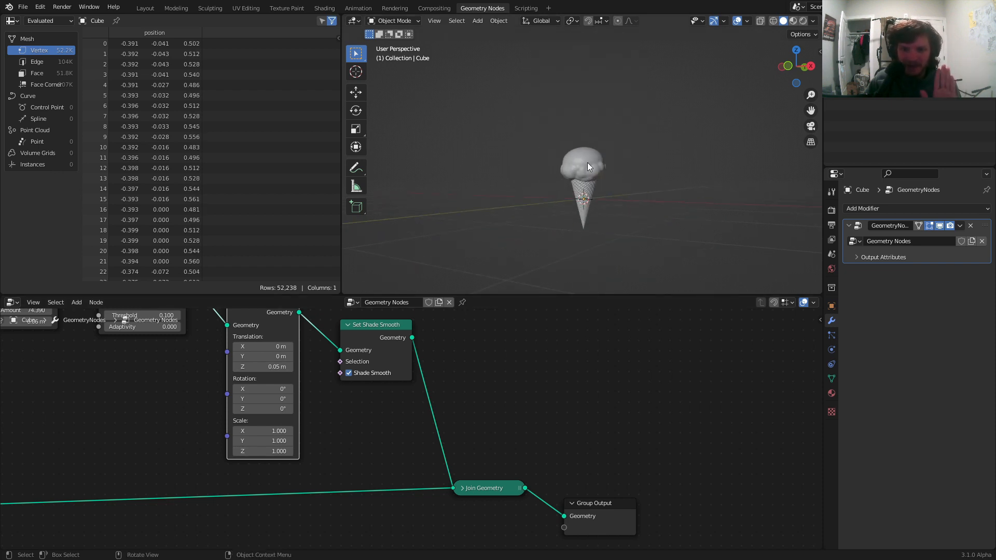
pyautogui.scroll(4, 587, 164)
pyautogui.scroll(-1, 588, 164)
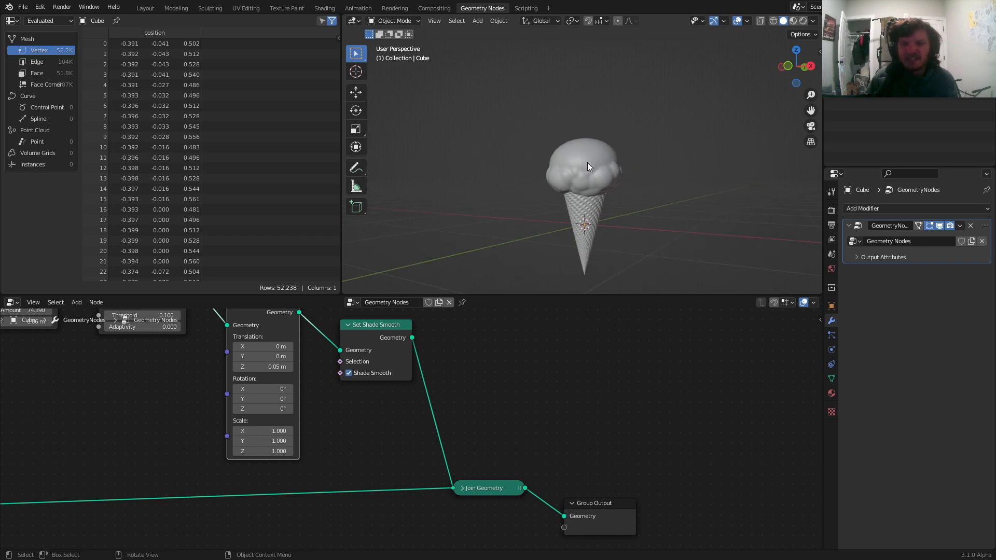
pyautogui.hotkey('ctrl', 's')
pyautogui.scroll(2, 599, 186)
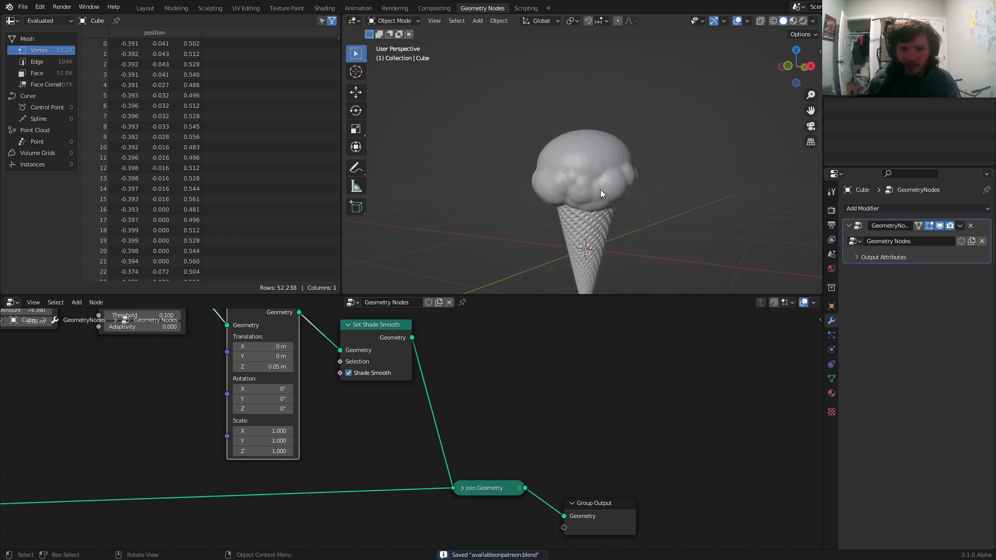
pyautogui.moveTo(591, 204); pyautogui.dragTo(628, 200, button='middle')
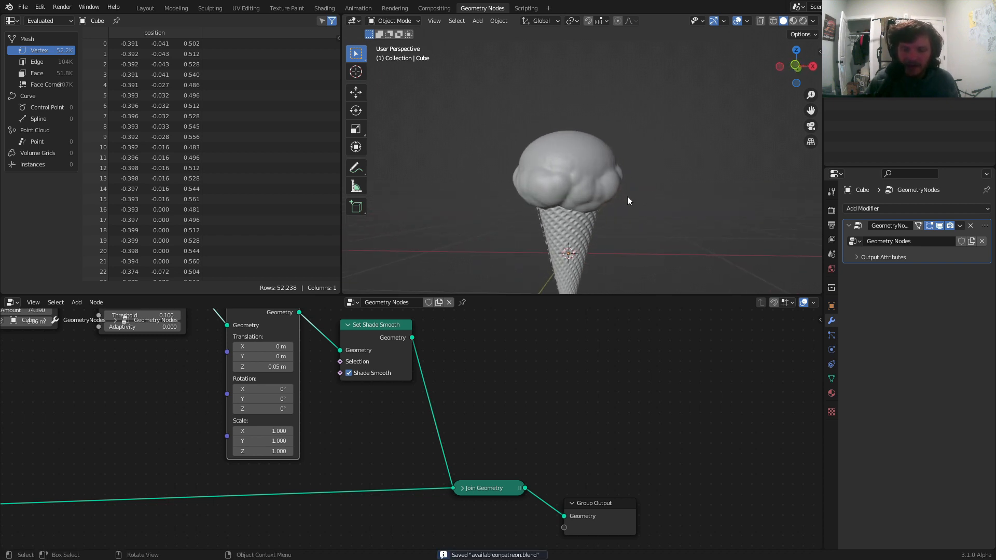
# Tidy the scoop's node layout by repositioning the node feeding the rim-sphere instances and shifting the volume conversion chain closer.
pyautogui.scroll(-6, 388, 415)
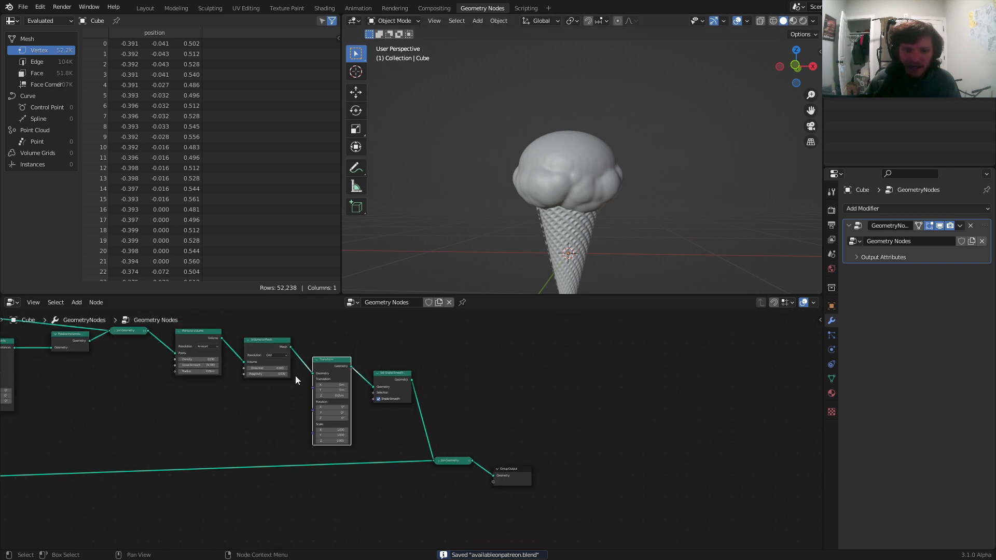
pyautogui.scroll(-2, 409, 395)
pyautogui.moveTo(134, 348); pyautogui.dragTo(302, 420)
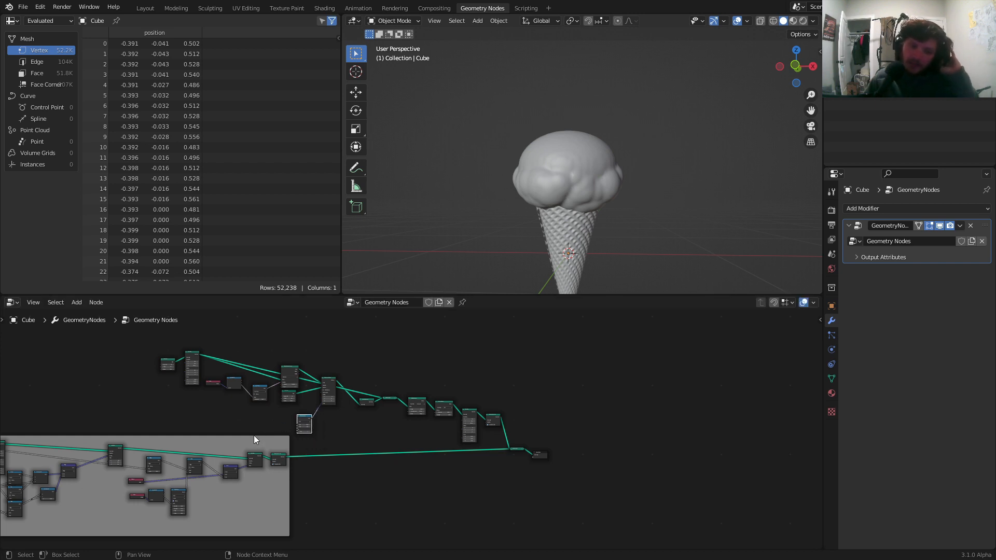
pyautogui.scroll(-2, 213, 410)
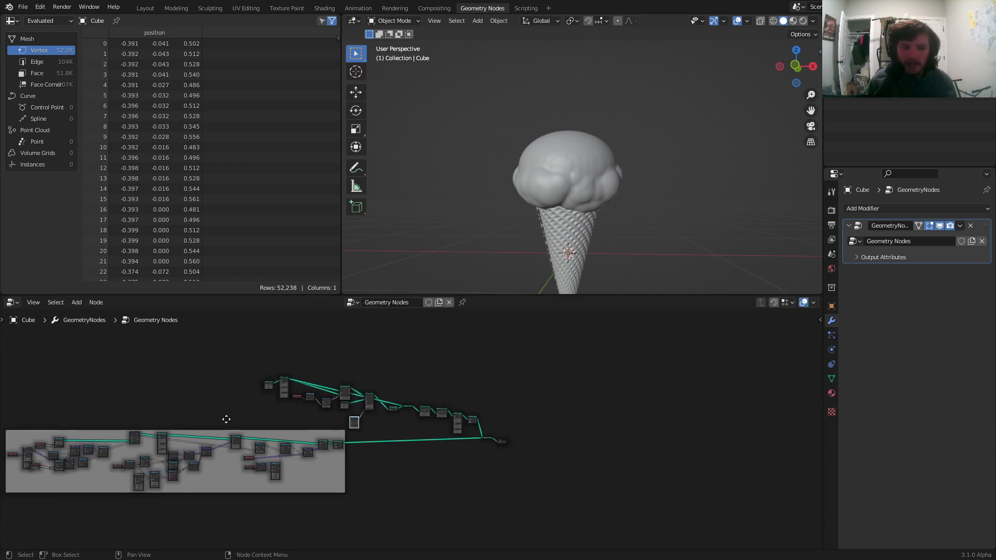
pyautogui.moveTo(222, 417); pyautogui.dragTo(329, 427, button='middle')
pyautogui.scroll(4, 430, 433)
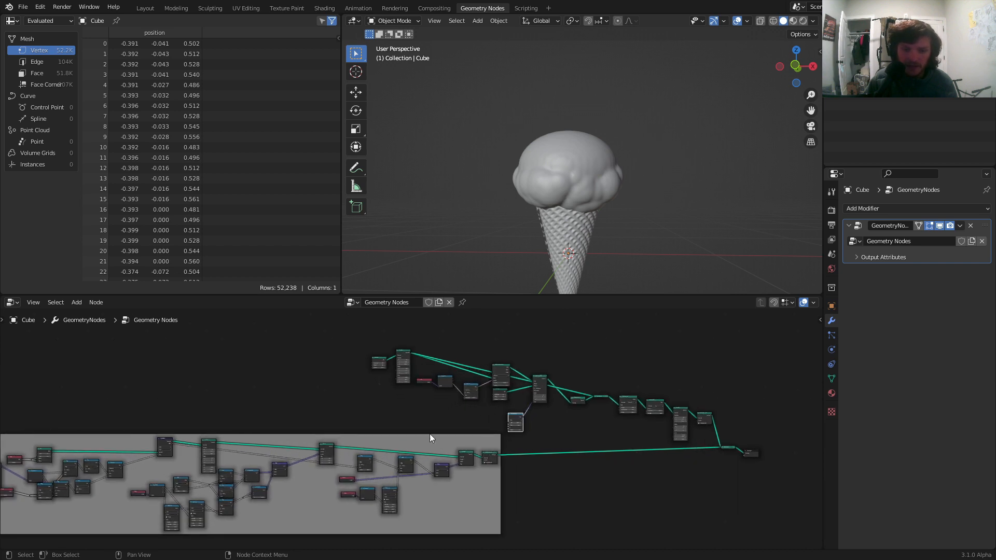
pyautogui.moveTo(460, 440); pyautogui.dragTo(642, 362)
pyautogui.press('g')
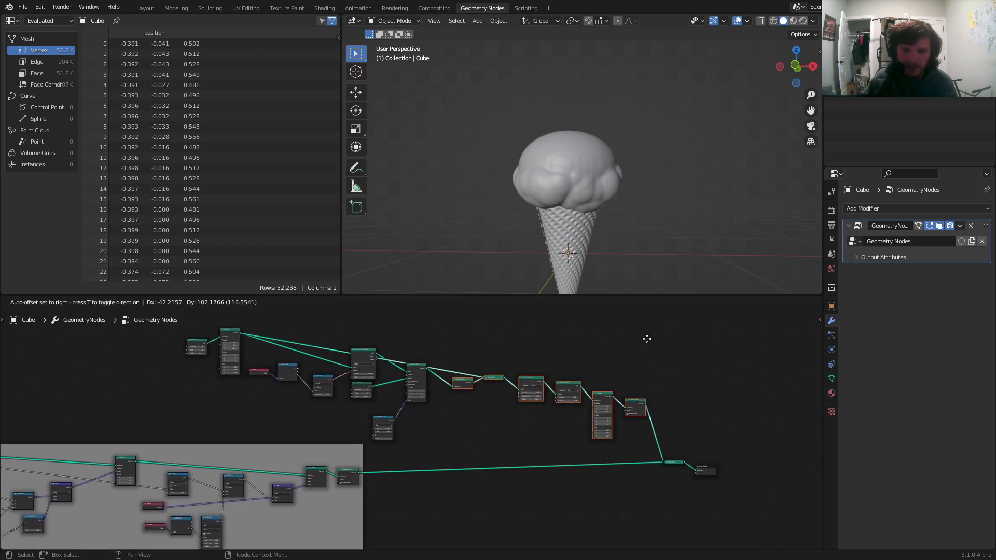
pyautogui.click(644, 343)
# Group all scoop nodes in a frame and align that frame directly above the cone's frame.
pyautogui.moveTo(143, 334); pyautogui.dragTo(637, 405)
pyautogui.hotkey('ctrl', 'j')
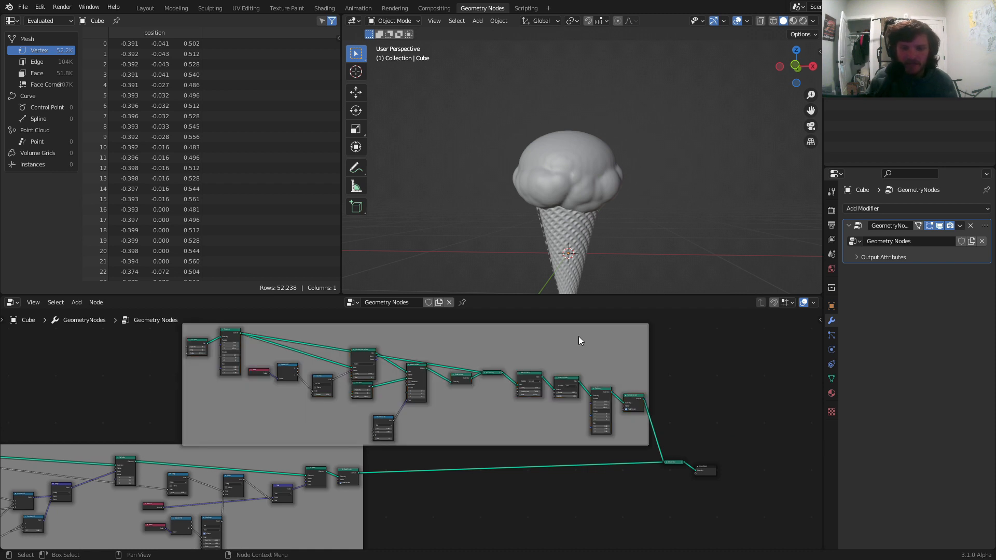
pyautogui.moveTo(566, 329); pyautogui.dragTo(276, 326)
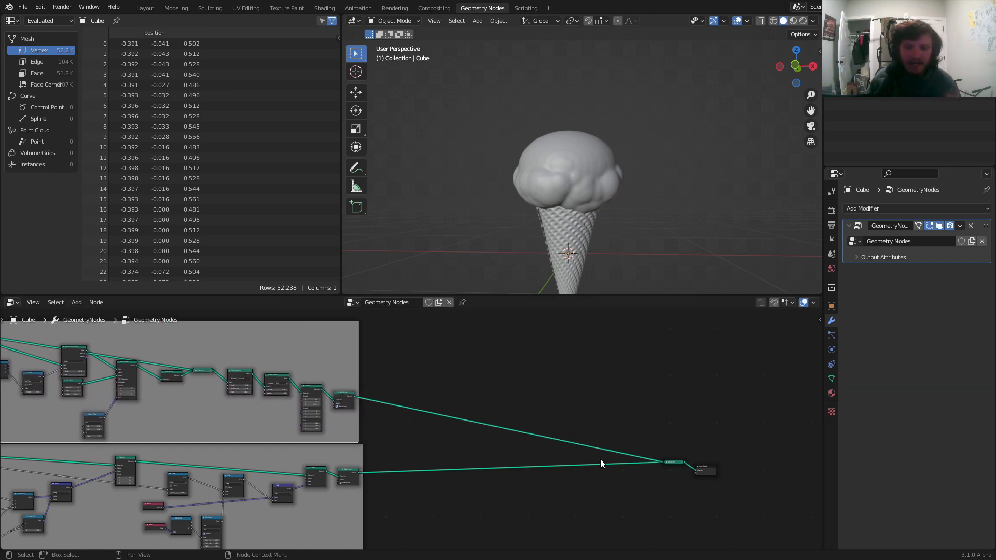
# Move the final Join Geometry and Group Output nodes closer to the two frames.
pyautogui.moveTo(675, 463); pyautogui.dragTo(435, 470)
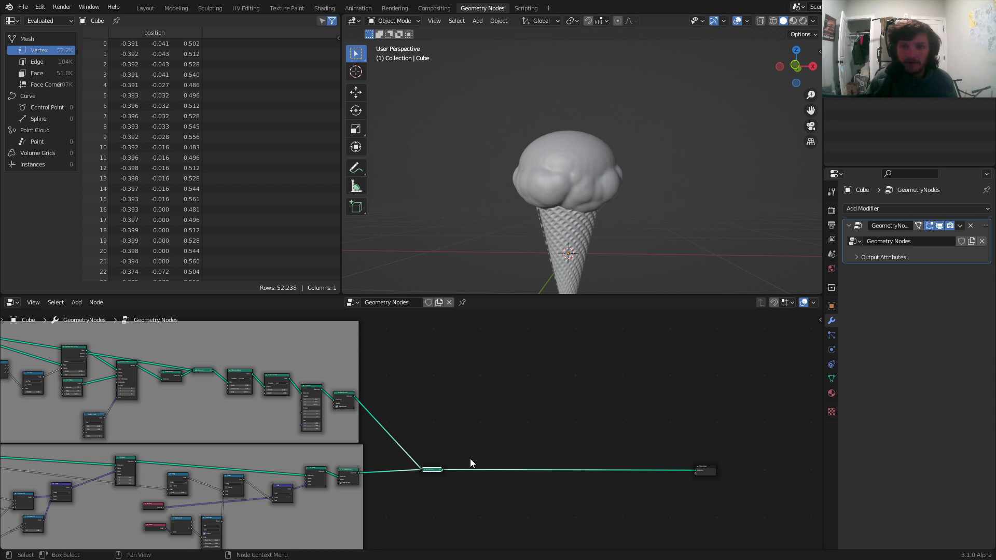
pyautogui.scroll(5, 476, 435)
pyautogui.moveTo(461, 441); pyautogui.dragTo(375, 429, button='middle')
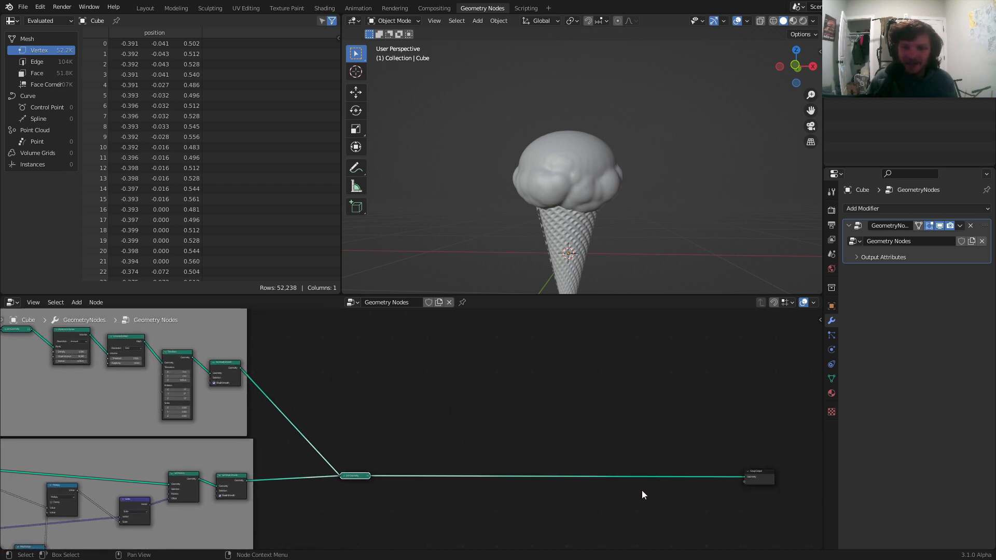
pyautogui.moveTo(755, 473); pyautogui.dragTo(509, 488)
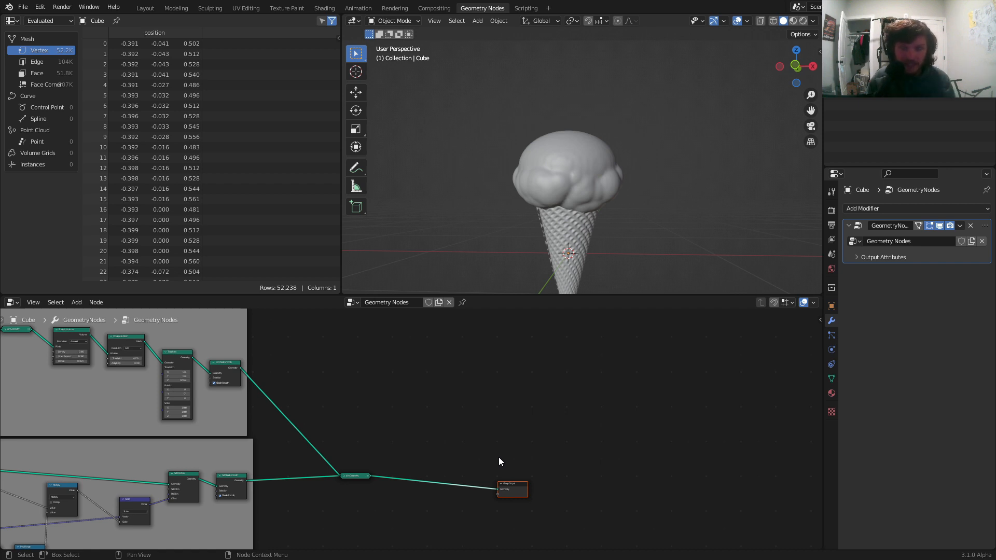
pyautogui.scroll(2, 358, 446)
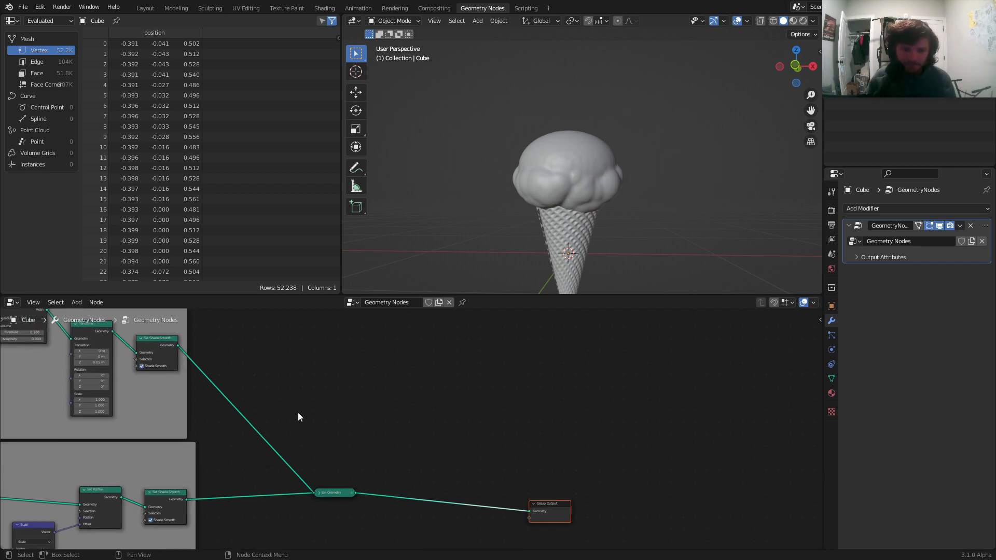
pyautogui.moveTo(298, 412); pyautogui.dragTo(374, 425, button='middle')
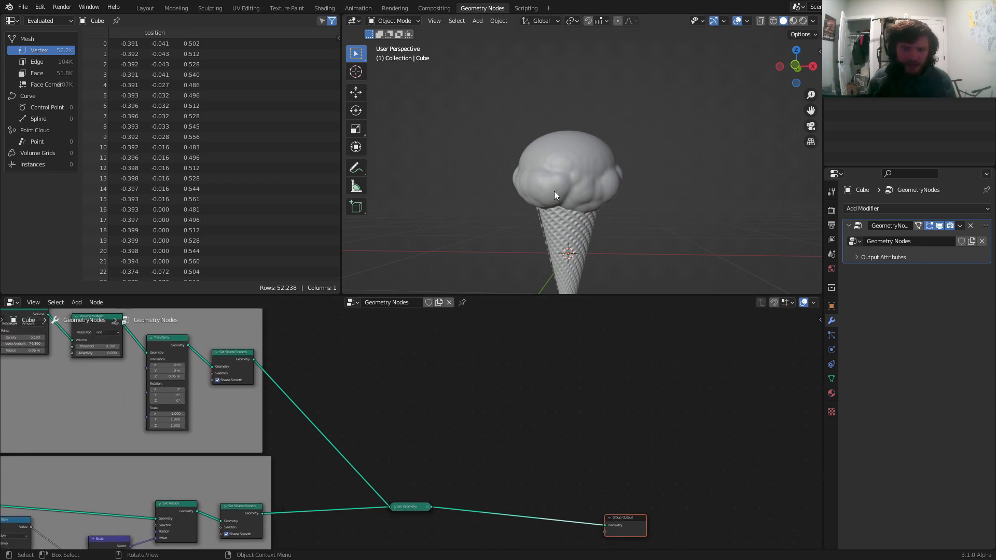
# Add a Distribute Points on Faces node beside the scoop frame.
pyautogui.scroll(3, 554, 191)
pyautogui.moveTo(537, 174); pyautogui.dragTo(605, 169, button='middle')
pyautogui.scroll(-5, 602, 170)
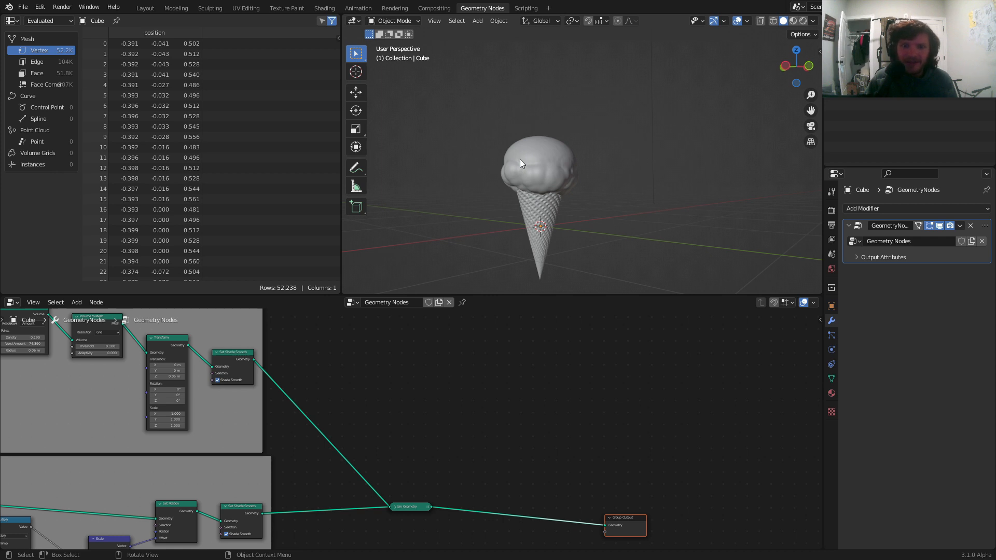
pyautogui.scroll(2, 507, 178)
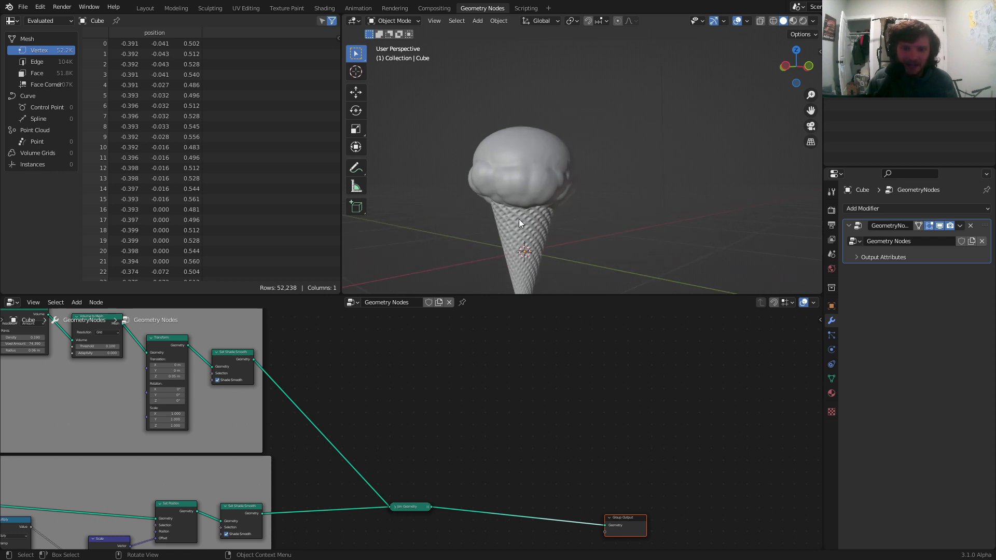
pyautogui.scroll(2, 280, 340)
pyautogui.hotkey('shift', 'a')
pyautogui.write('d')
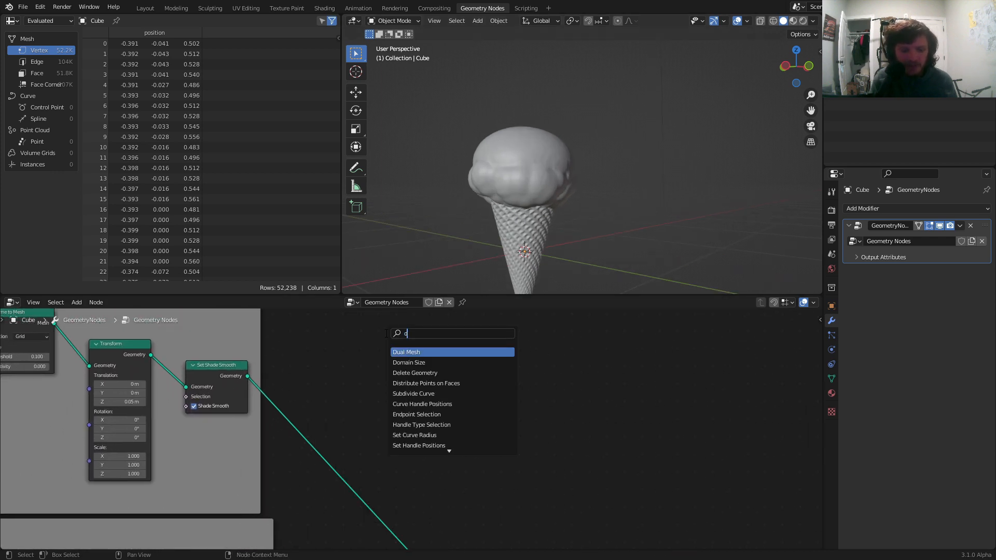
pyautogui.write('ist')
pyautogui.press('Return')
pyautogui.click(386, 334)
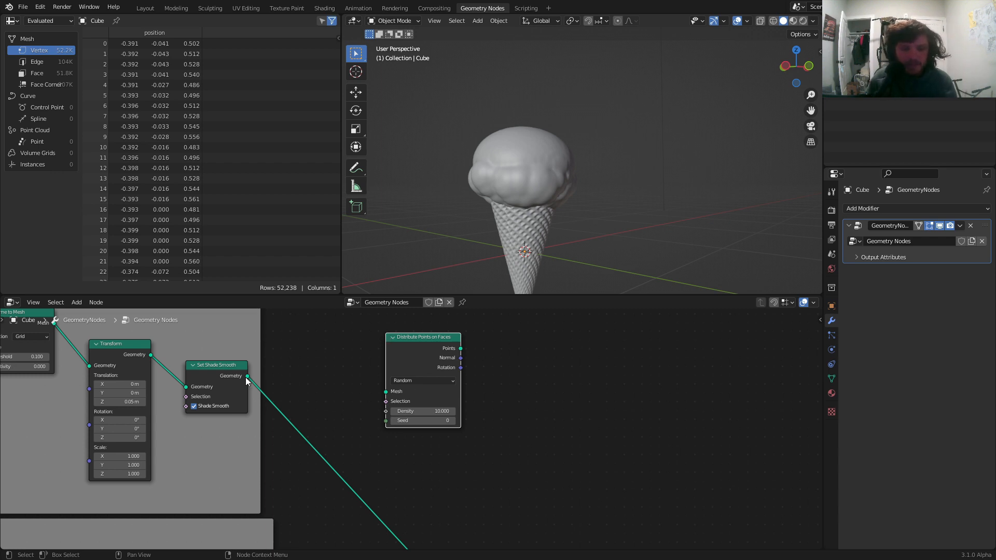
# Feed the scoop's Transform output into Distribute Points on Faces and preview the points at a density of 98.8.
pyautogui.keyDown('alt'); pyautogui.moveTo(222, 375); pyautogui.dragTo(353, 376, button='right'); pyautogui.keyUp('alt')
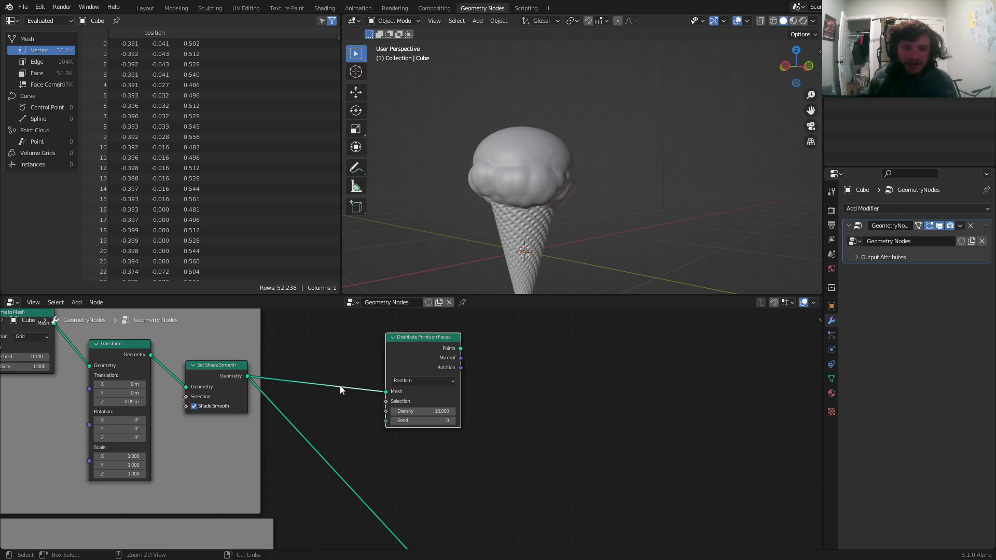
pyautogui.keyDown('alt'); pyautogui.moveTo(142, 358); pyautogui.dragTo(353, 371, button='right'); pyautogui.keyUp('alt')
pyautogui.moveTo(227, 374); pyautogui.dragTo(218, 388)
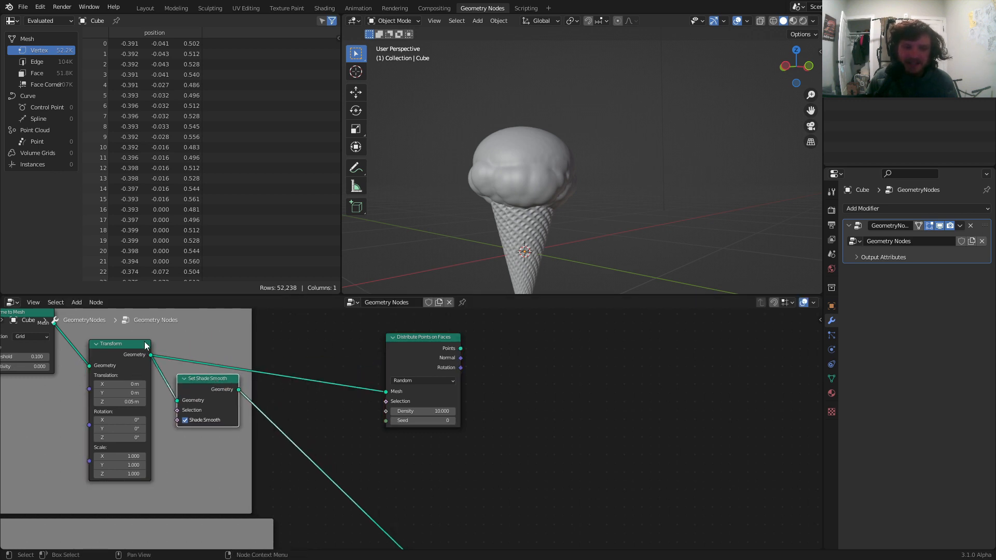
pyautogui.moveTo(440, 356); pyautogui.dragTo(413, 323)
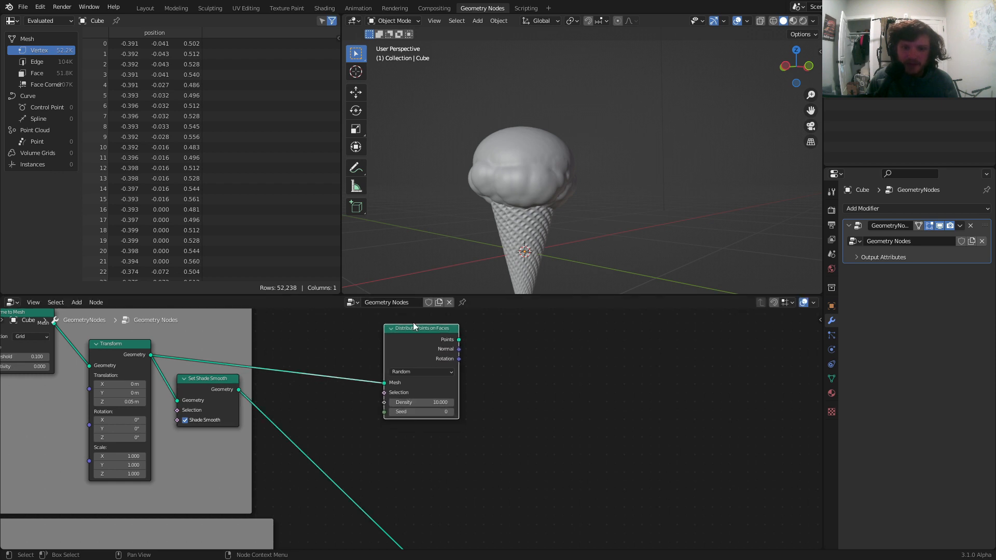
pyautogui.moveTo(425, 402); pyautogui.dragTo(425, 361)
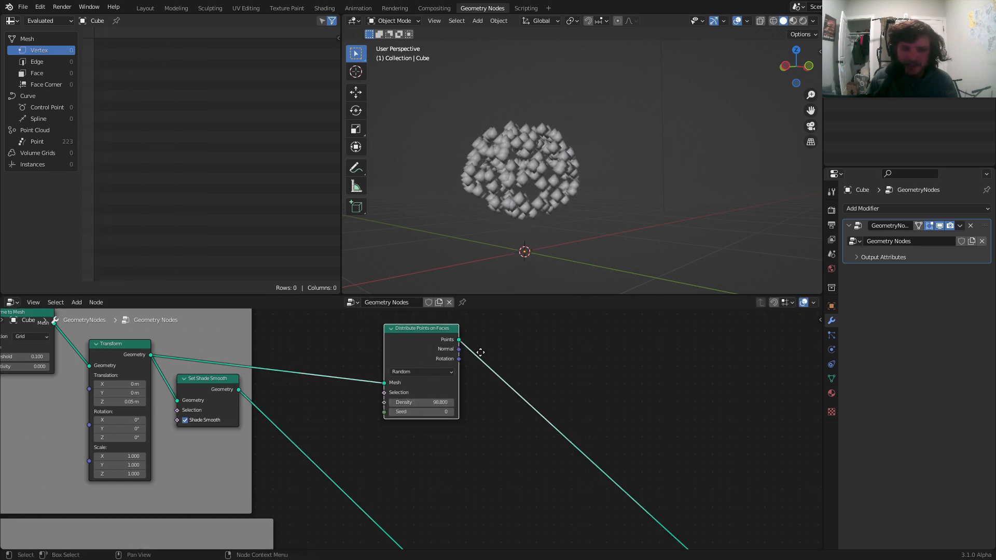
# Insert an Instance on Points node between Distribute Points on Faces and the previewed output.
pyautogui.moveTo(481, 352); pyautogui.dragTo(409, 369, button='middle')
pyautogui.hotkey('shift', 'a')
pyautogui.click(447, 342)
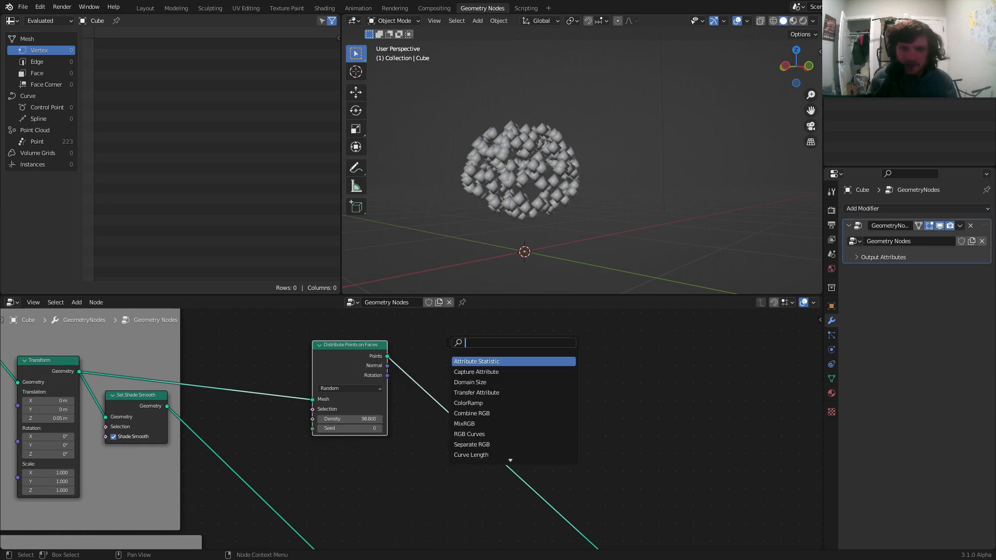
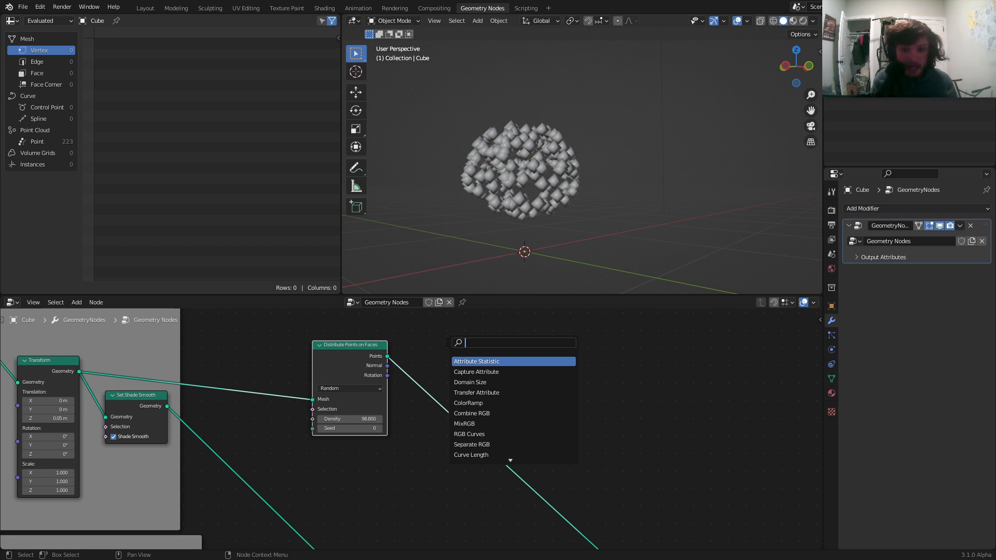
pyautogui.write('insta')
pyautogui.press('Down')
pyautogui.press('Down')
pyautogui.press('Down')
pyautogui.press('Down')
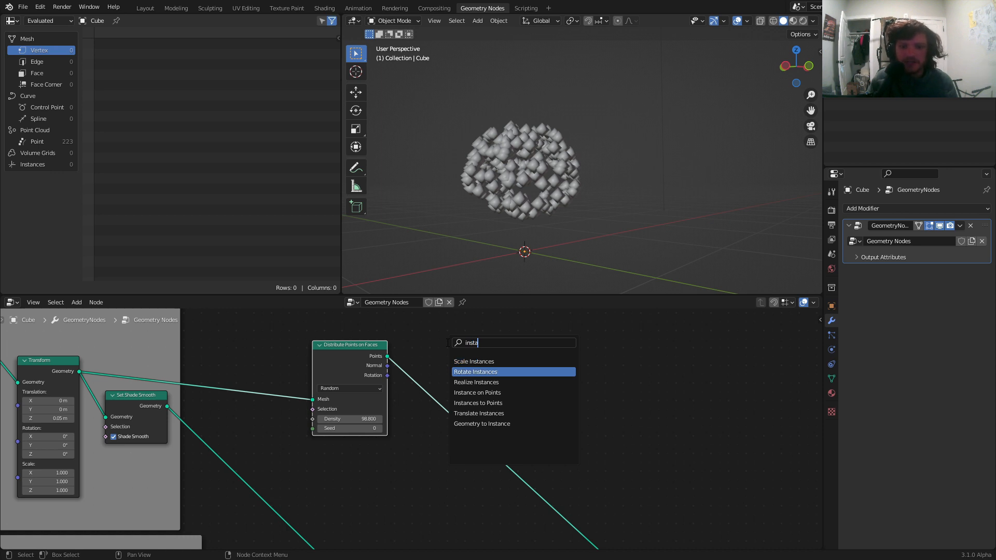
pyautogui.press('Up')
pyautogui.press('Return')
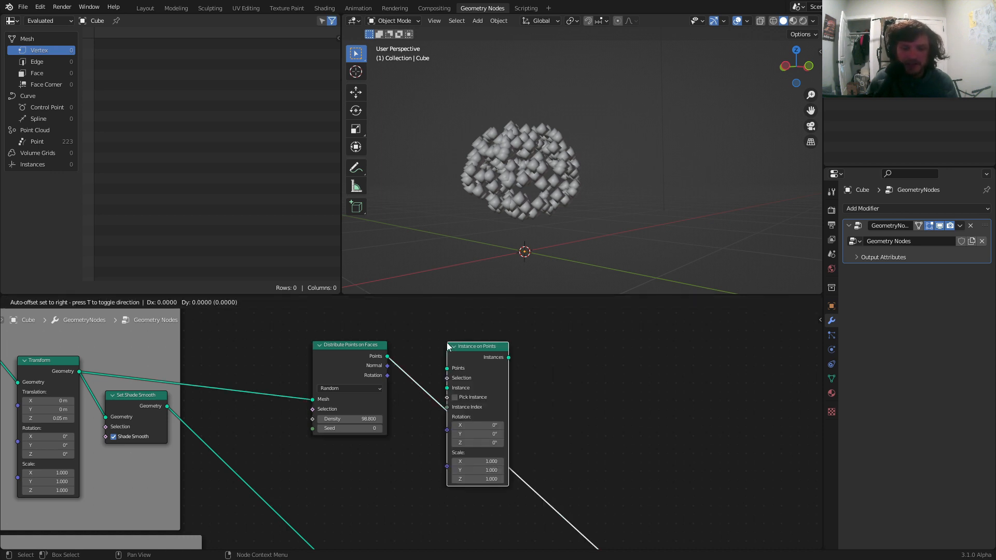
pyautogui.click(552, 334)
# Feed a new Cylinder mesh into Instance on Points as the instance and set the instance scale to -0.010 on all axes.
pyautogui.hotkey('shift', 'a')
pyautogui.write('c')
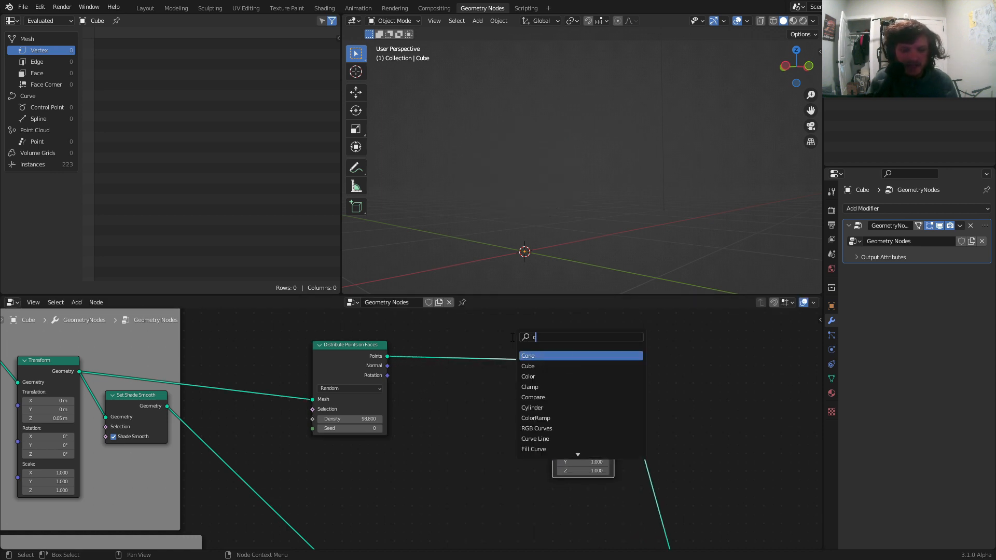
pyautogui.write('ylin')
pyautogui.press('Return')
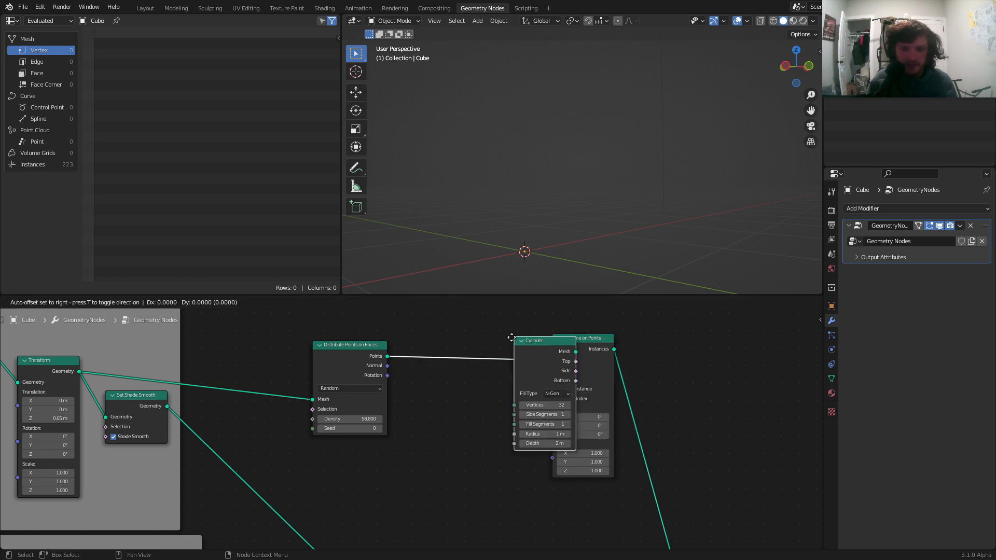
pyautogui.click(411, 421)
pyautogui.moveTo(474, 434); pyautogui.dragTo(552, 379)
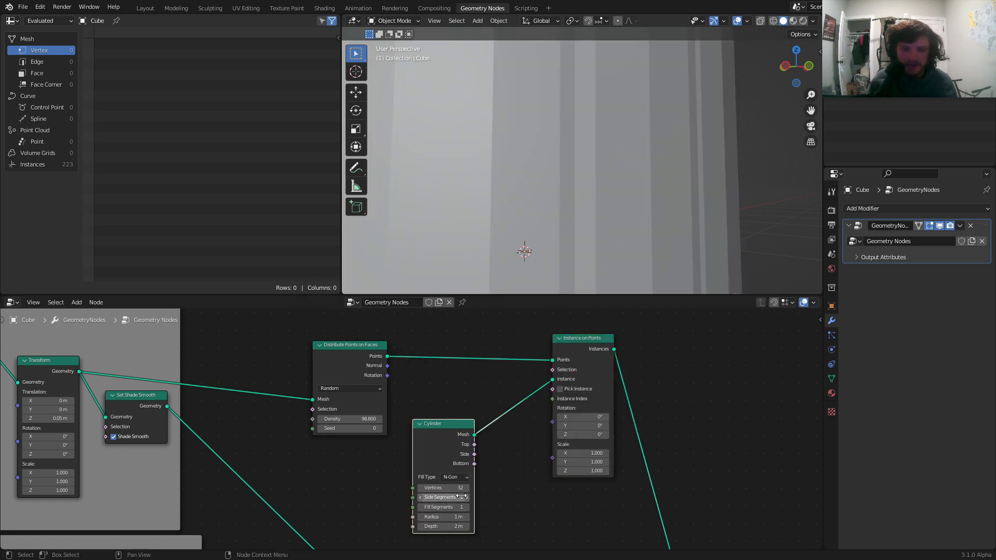
pyautogui.keyDown('shift'); pyautogui.moveTo(594, 453); pyautogui.dragTo(542, 471); pyautogui.keyUp('shift')
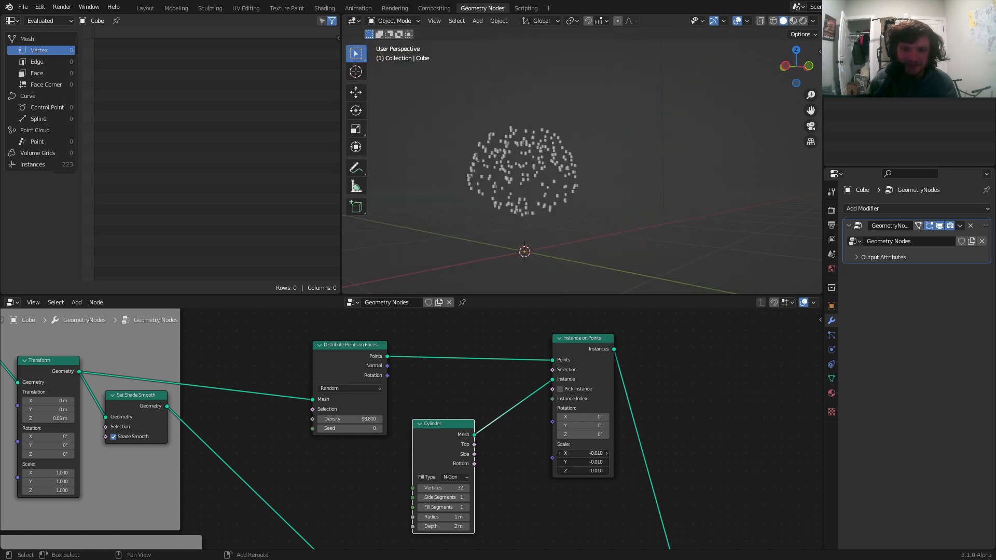
# Connect the Instance on Points output to Join Geometry and send the joined geometry to the Group Output.
pyautogui.scroll(-3, 519, 415)
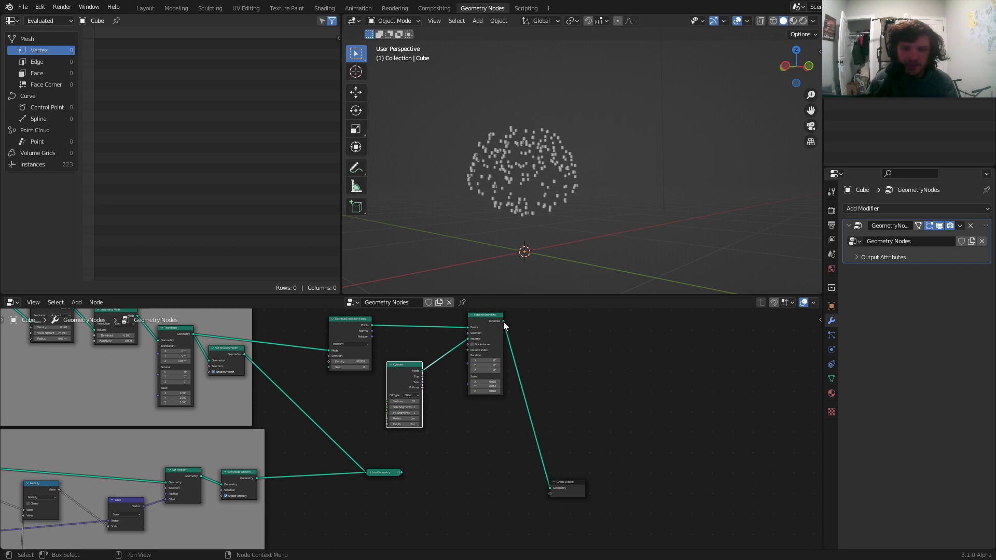
pyautogui.moveTo(503, 322); pyautogui.dragTo(367, 472)
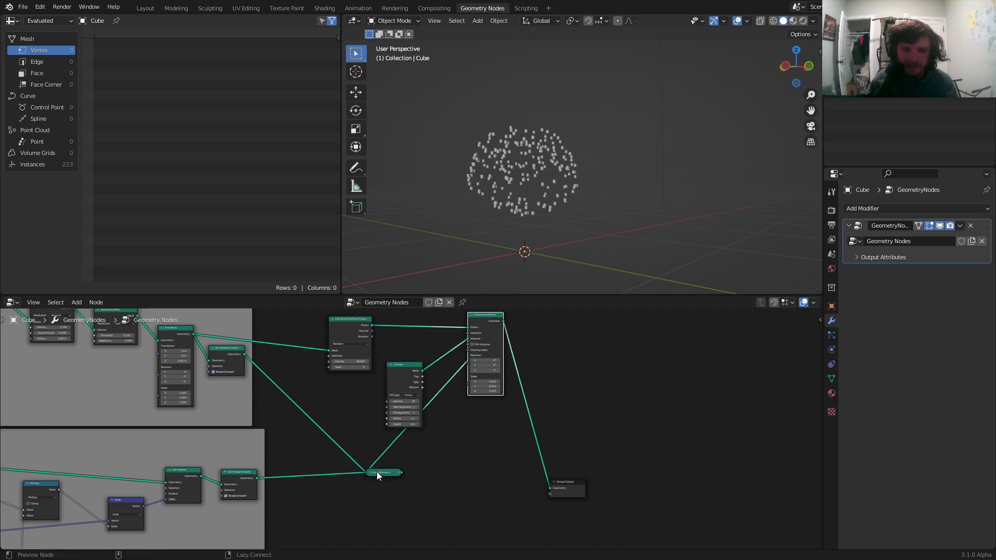
pyautogui.scroll(3, 509, 164)
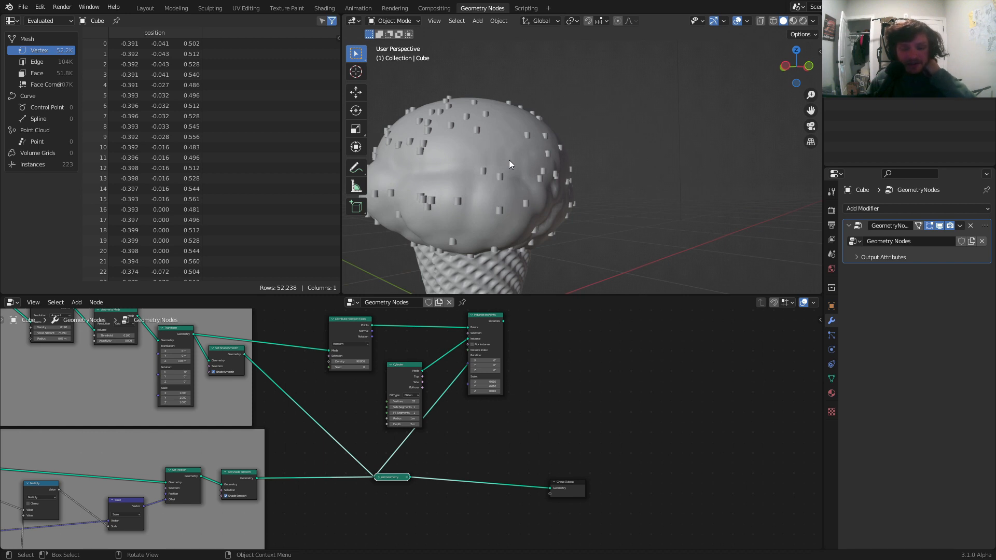
pyautogui.scroll(2, 455, 378)
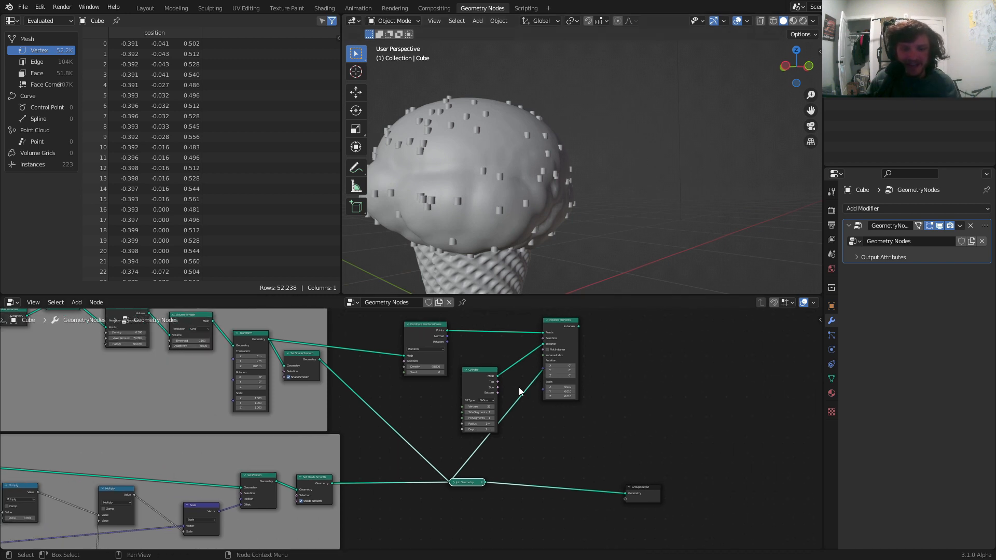
# Reposition the Cylinder node and thin the sprinkles by setting its radius to 0.29 m.
pyautogui.scroll(3, 496, 222)
pyautogui.scroll(2, 514, 399)
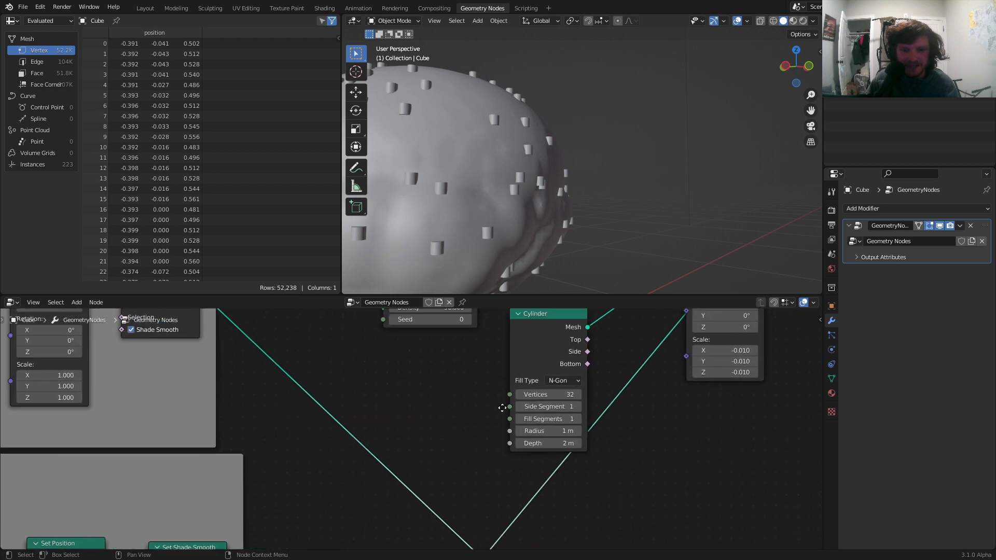
pyautogui.moveTo(523, 356); pyautogui.dragTo(445, 379)
pyautogui.scroll(1, 465, 497)
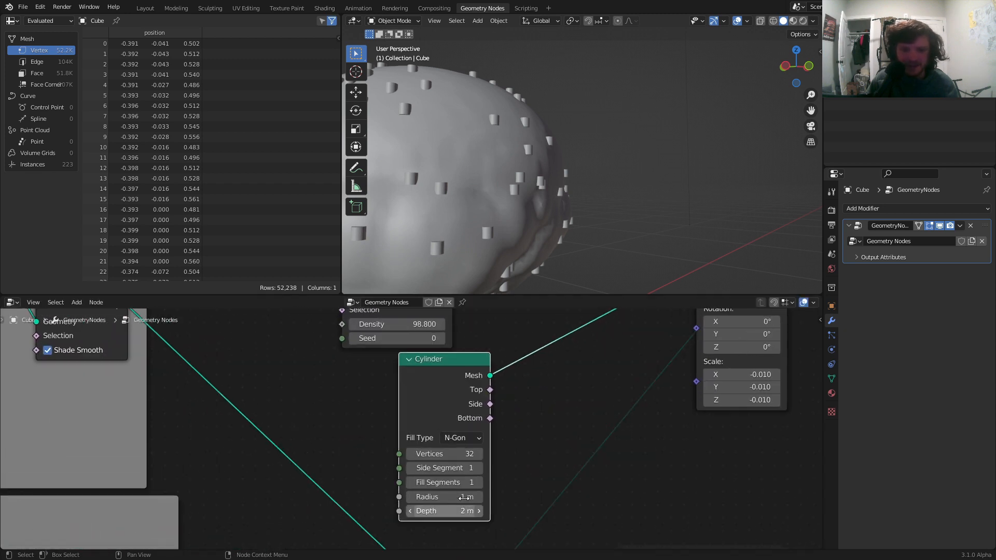
pyautogui.moveTo(464, 497); pyautogui.dragTo(425, 497)
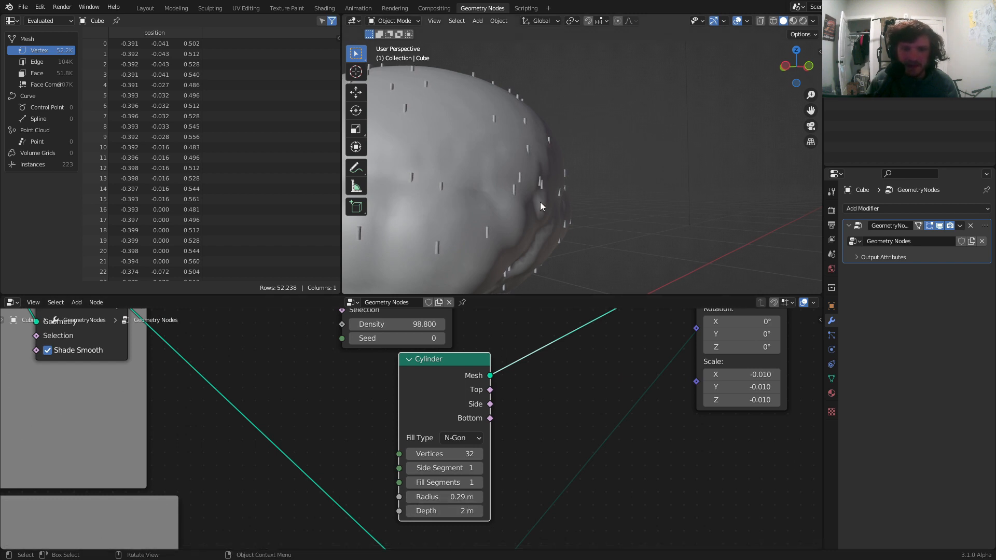
pyautogui.scroll(-3, 540, 201)
pyautogui.scroll(5, 534, 140)
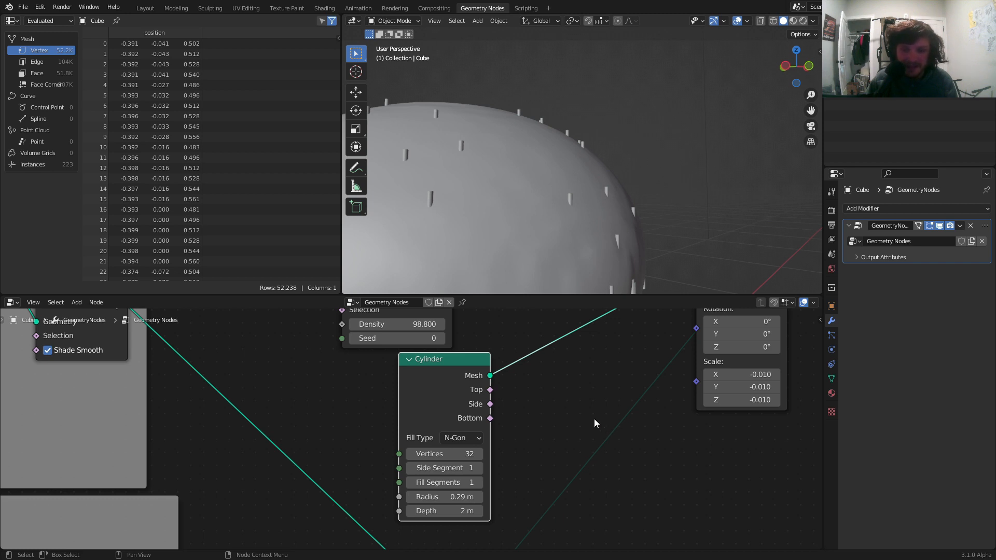
# Connect the Rotation output of Distribute Points on Faces to the Rotation input of Instance on Points.
pyautogui.moveTo(593, 419); pyautogui.dragTo(497, 517, button='middle')
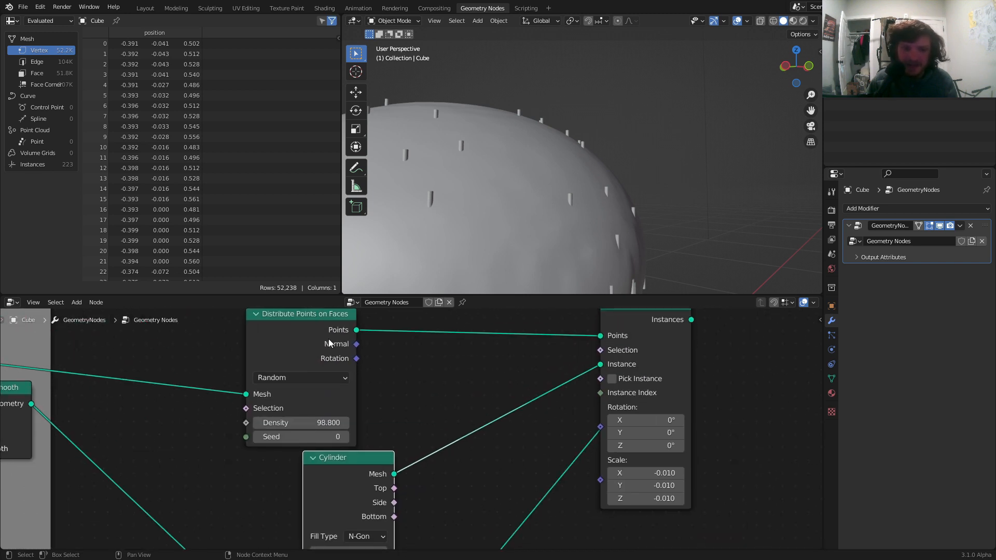
pyautogui.moveTo(329, 339); pyautogui.dragTo(347, 332)
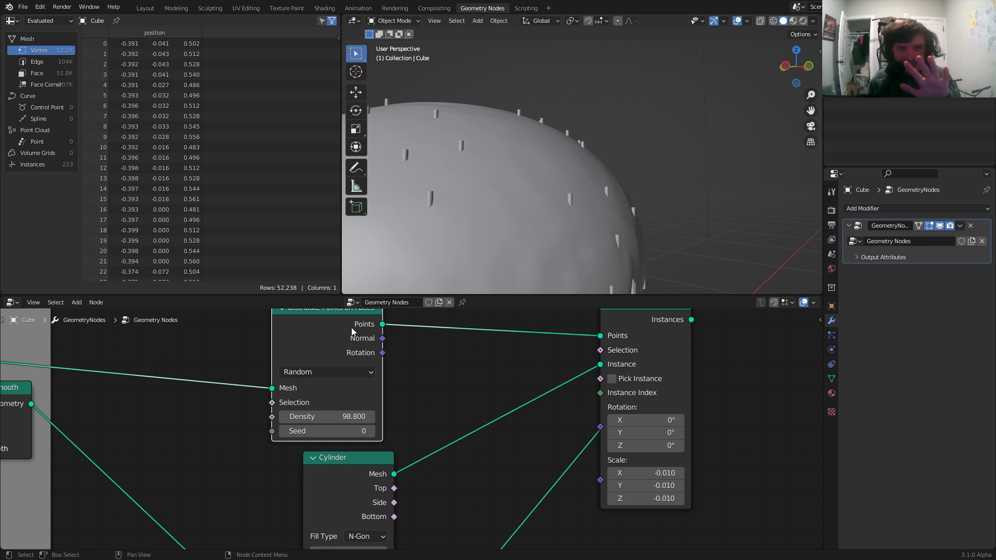
pyautogui.moveTo(382, 338); pyautogui.dragTo(467, 353)
pyautogui.press('Escape')
pyautogui.moveTo(385, 354); pyautogui.dragTo(600, 447)
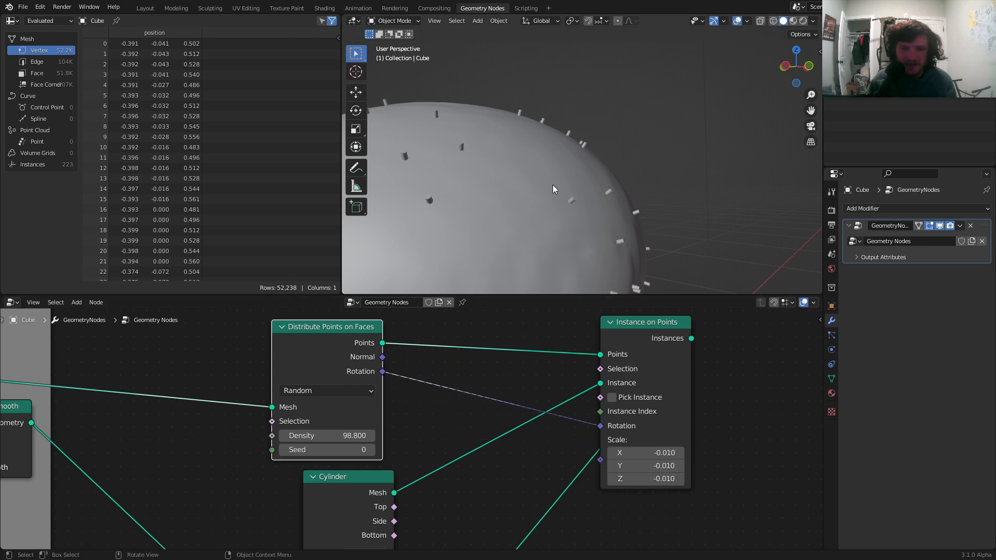
pyautogui.scroll(-3, 518, 148)
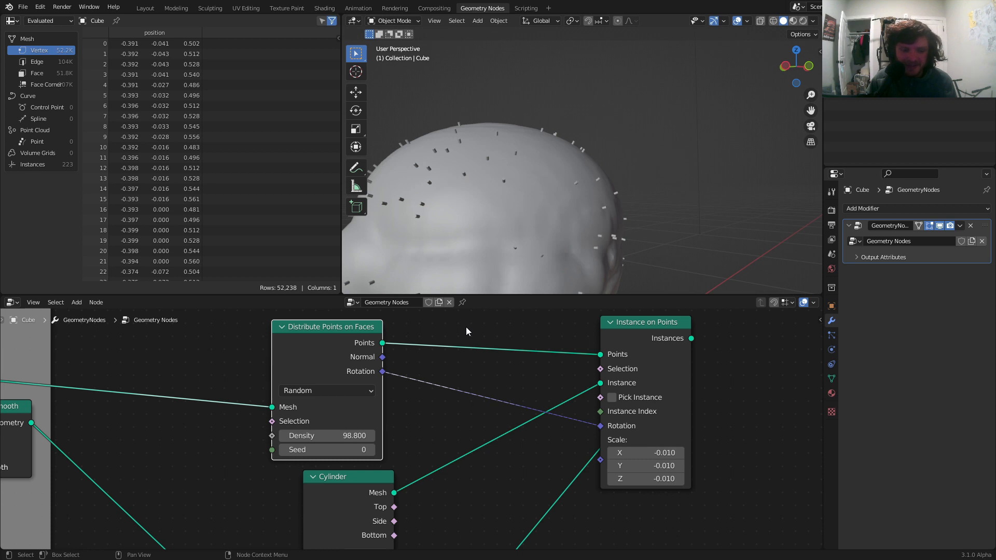
# Insert a Vector Math node set to Add into the rotation link between Distribute Points on Faces and Instance on Points.
pyautogui.hotkey('shift', 'a')
pyautogui.write('vec')
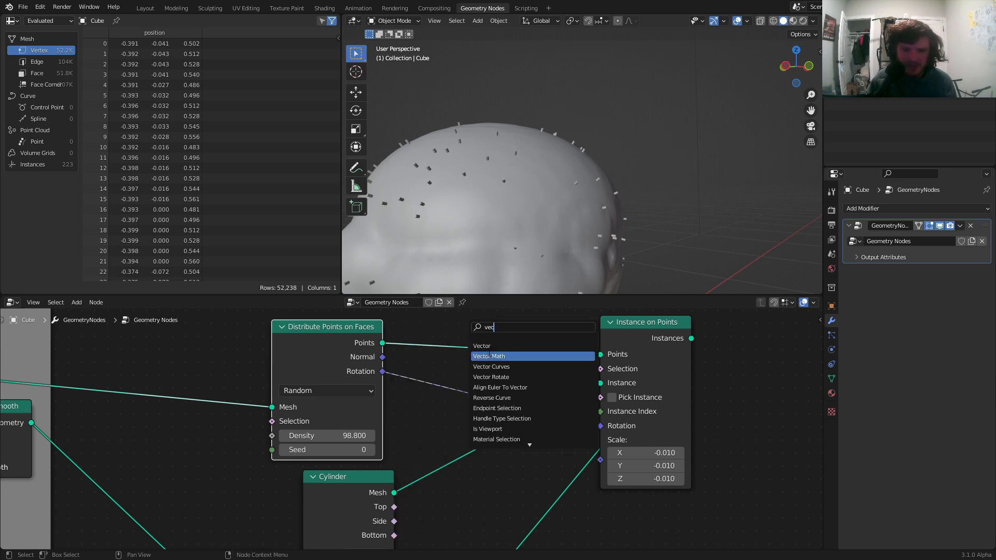
pyautogui.click(489, 356)
pyautogui.click(464, 402)
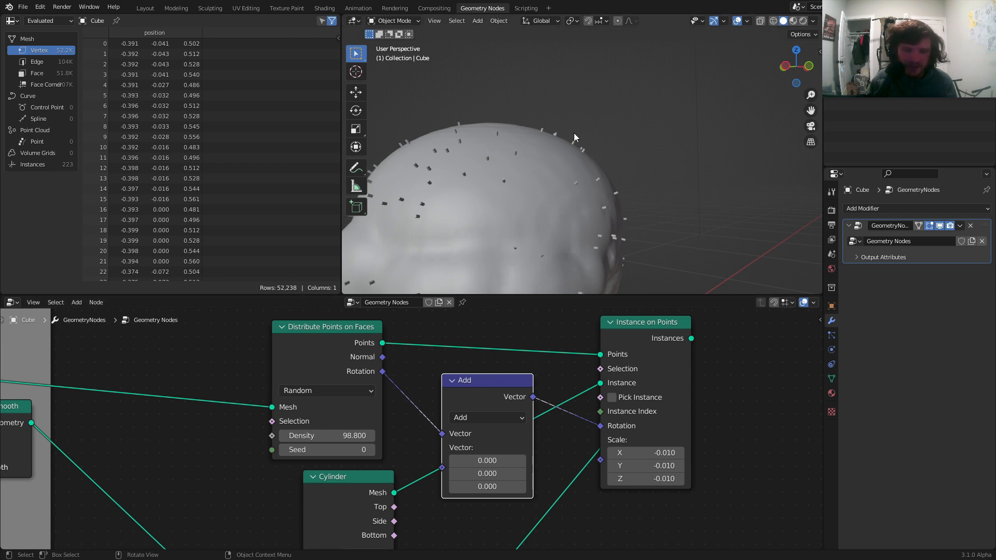
# Lay the sprinkles flat on the scoop by setting the Add node's first vector component to pi/2.
pyautogui.scroll(1, 574, 133)
pyautogui.moveTo(499, 427); pyautogui.dragTo(553, 409, button='middle')
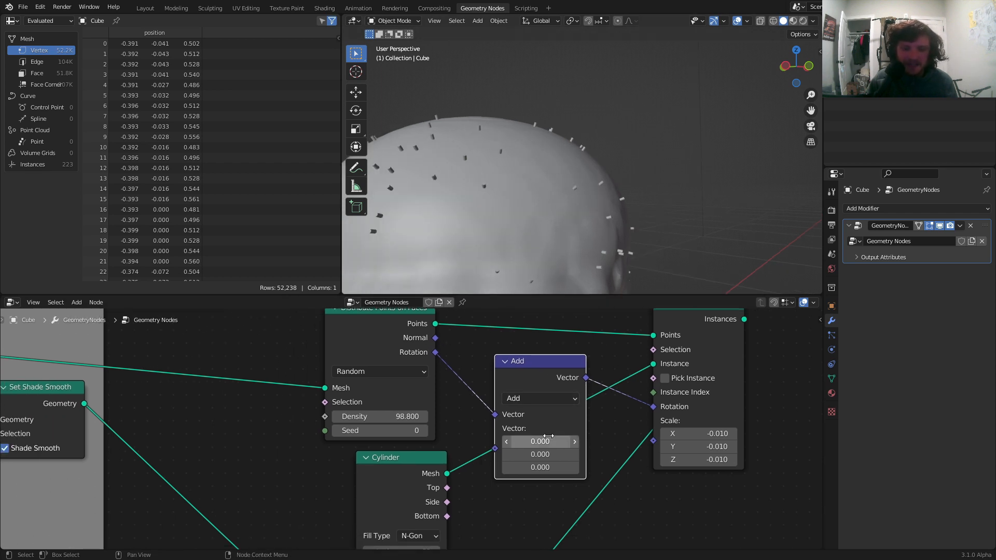
pyautogui.moveTo(540, 442); pyautogui.dragTo(597, 442)
pyautogui.click(542, 442)
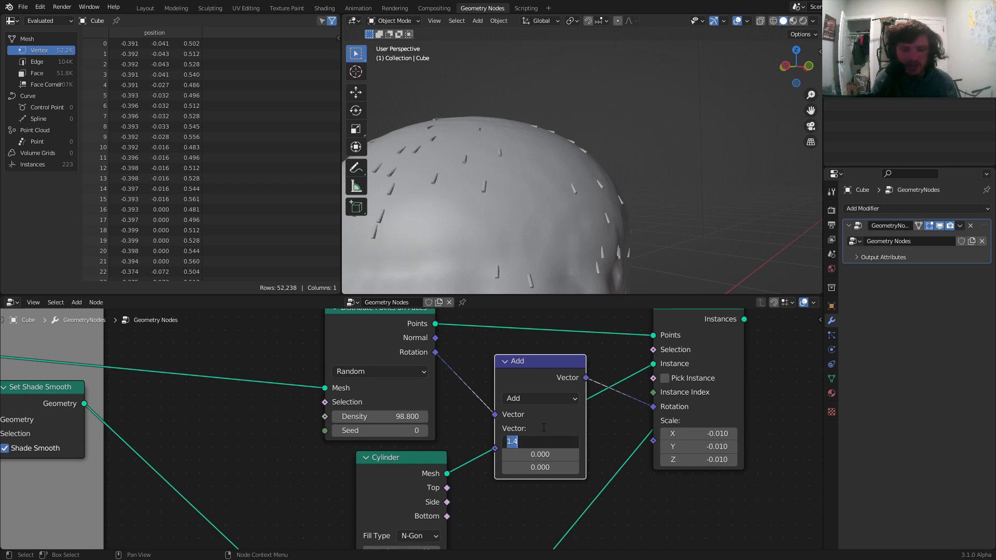
pyautogui.write('pi/2')
pyautogui.press('Return')
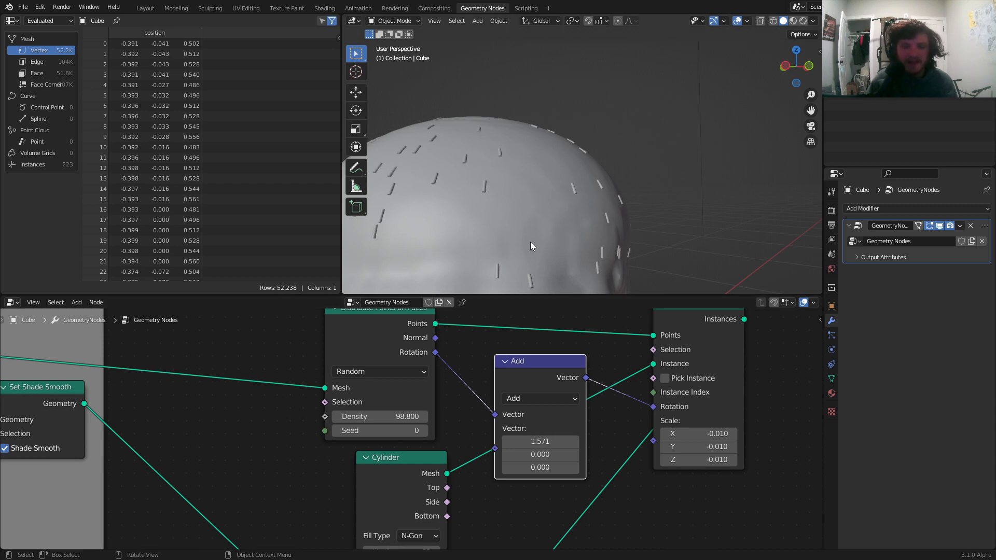
pyautogui.scroll(-5, 530, 242)
pyautogui.moveTo(523, 198); pyautogui.dragTo(664, 191, button='middle')
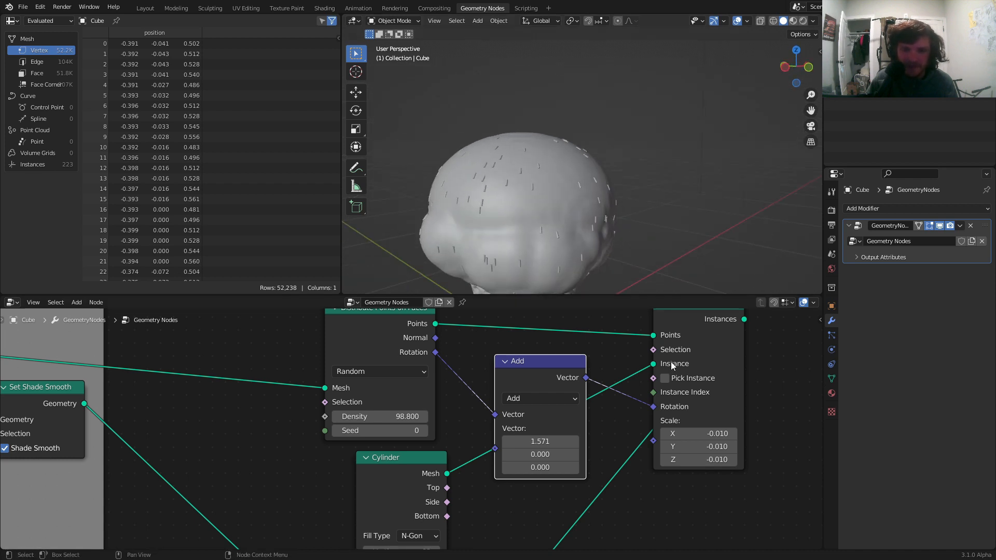
# Move the Join Geometry and Group Output nodes farther away from the sprinkle nodes to make room.
pyautogui.scroll(-8, 410, 388)
pyautogui.press('b')
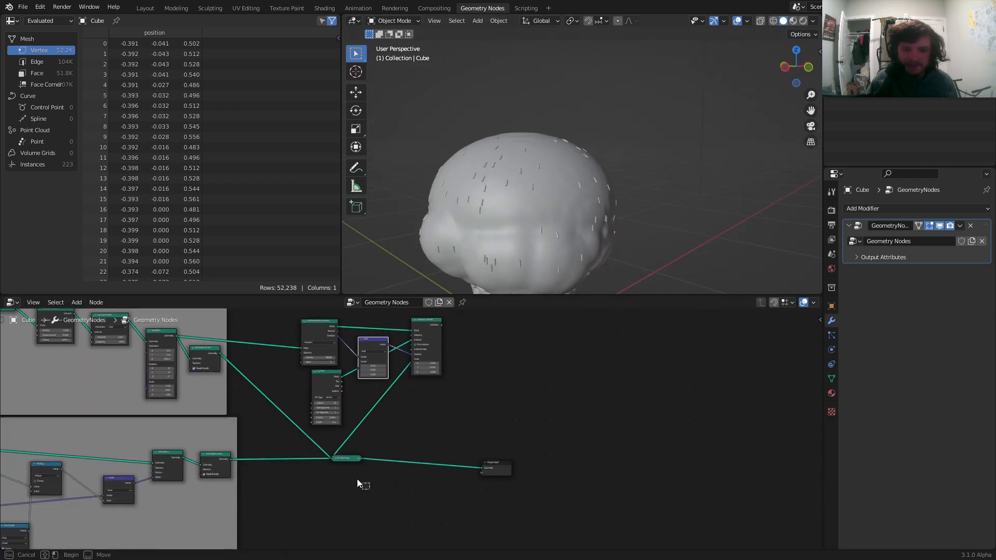
pyautogui.moveTo(357, 479); pyautogui.dragTo(336, 458)
pyautogui.press('g')
pyautogui.click(442, 461)
pyautogui.moveTo(587, 516); pyautogui.dragTo(432, 445)
pyautogui.press('g')
pyautogui.click(585, 445)
# Inspect the sprinkles on the scoop from several distances and save the file.
pyautogui.scroll(4, 576, 190)
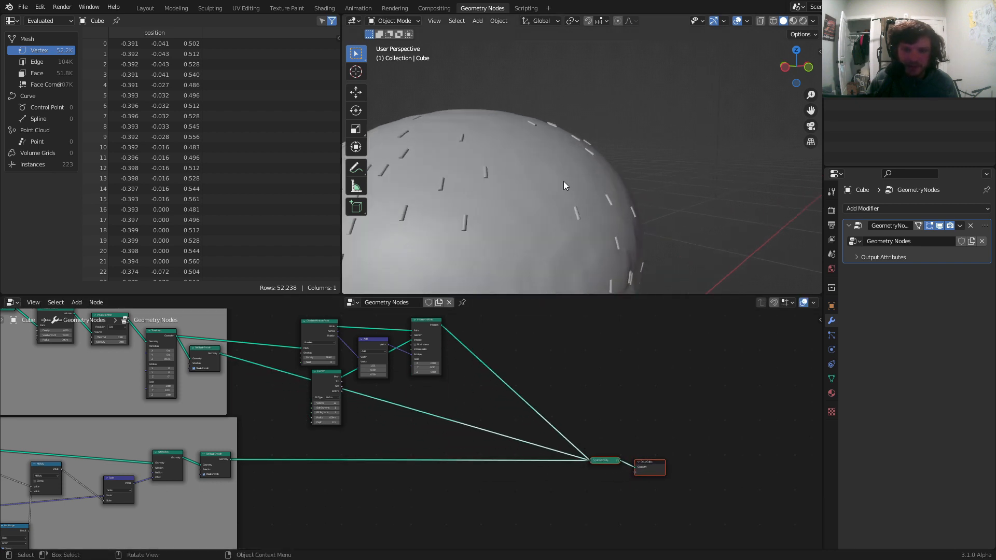
pyautogui.scroll(-4, 563, 181)
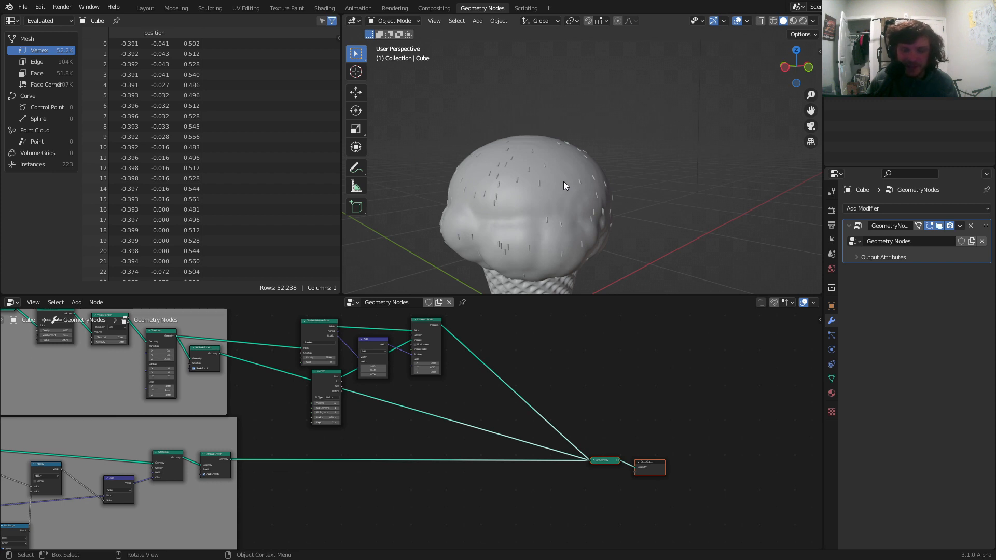
pyautogui.scroll(2, 563, 182)
pyautogui.moveTo(564, 181)
pyautogui.mouseDown(button='middle')
pyautogui.moveTo(543, 201)
pyautogui.moveTo(552, 166)
pyautogui.mouseUp(button='middle')
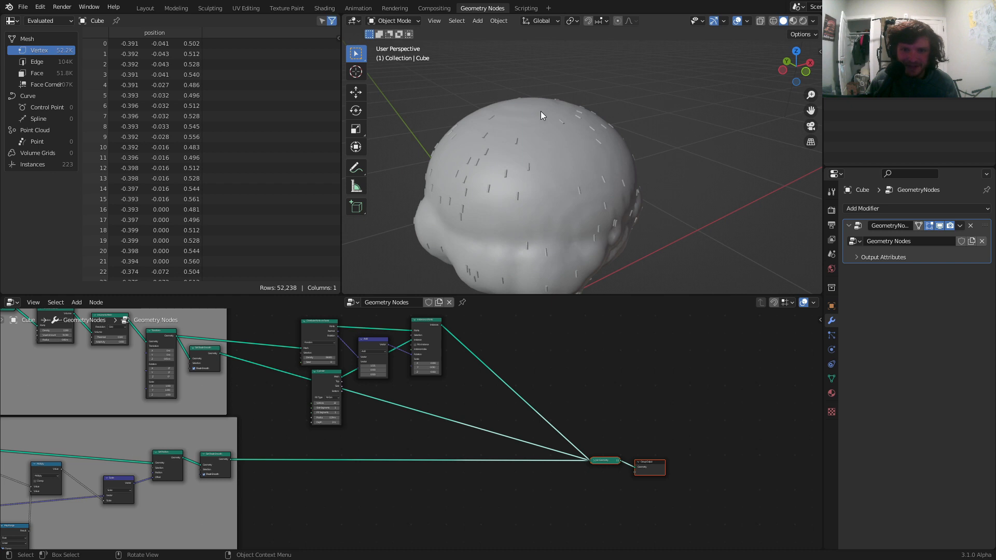
pyautogui.hotkey('ctrl', 's')
# Insert a Rotate Instances node between Instance on Points and Join Geometry, leaving space in front of it.
pyautogui.scroll(3, 509, 356)
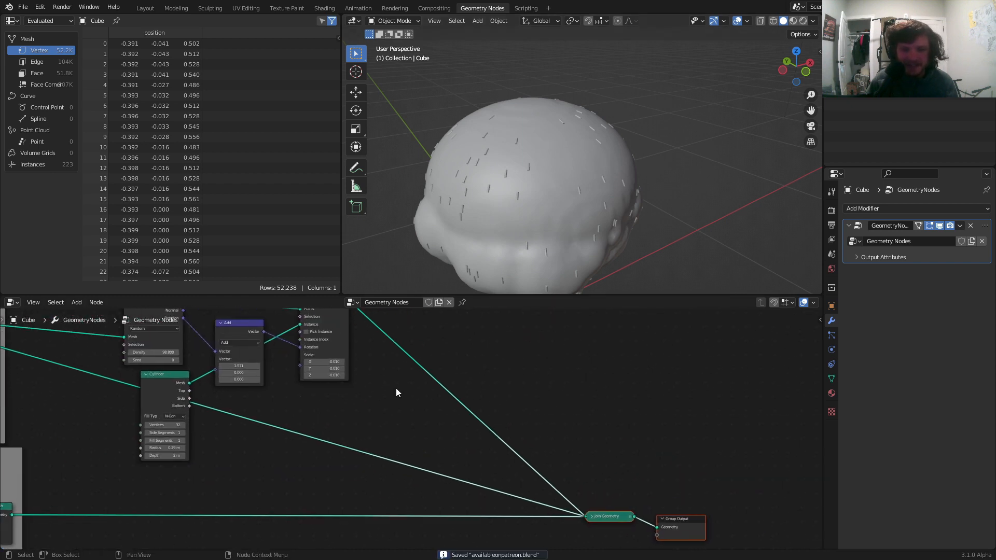
pyautogui.hotkey('shift', 'a')
pyautogui.click(452, 343)
pyautogui.write('rotat')
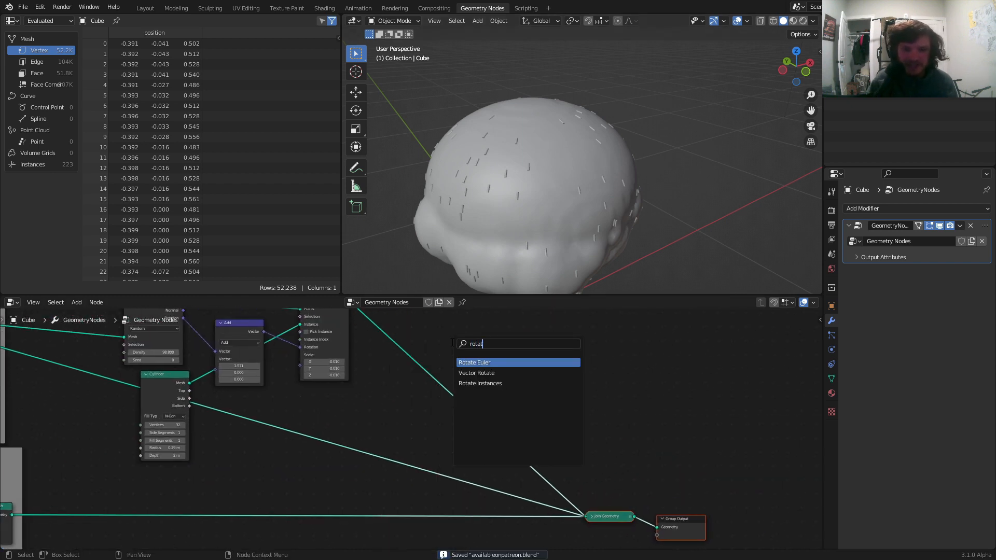
pyautogui.click(468, 384)
pyautogui.click(441, 356)
pyautogui.scroll(1, 229, 360)
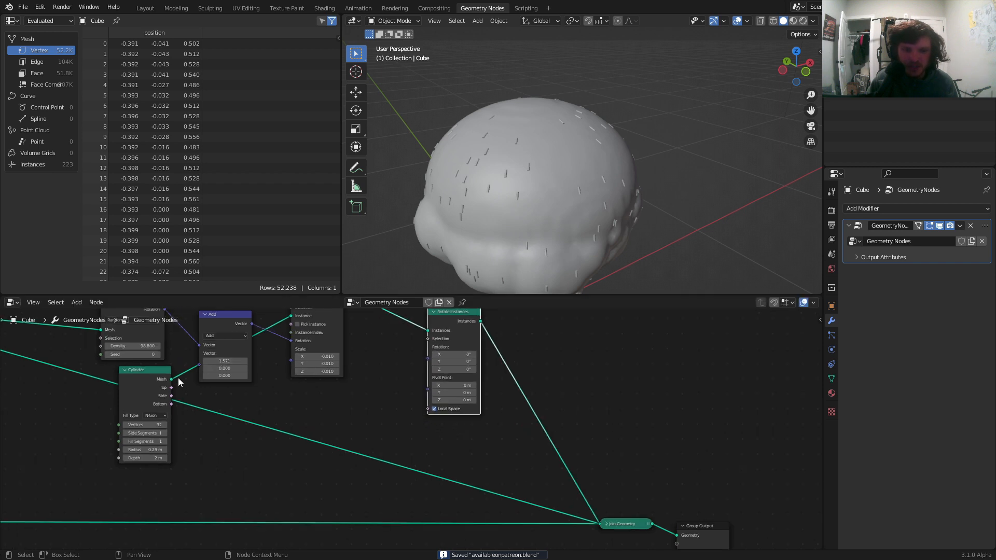
pyautogui.scroll(-3, 501, 409)
pyautogui.moveTo(443, 357); pyautogui.dragTo(480, 341)
# Add a Random Value node between the Instance on Points and Rotate Instances nodes.
pyautogui.scroll(2, 479, 341)
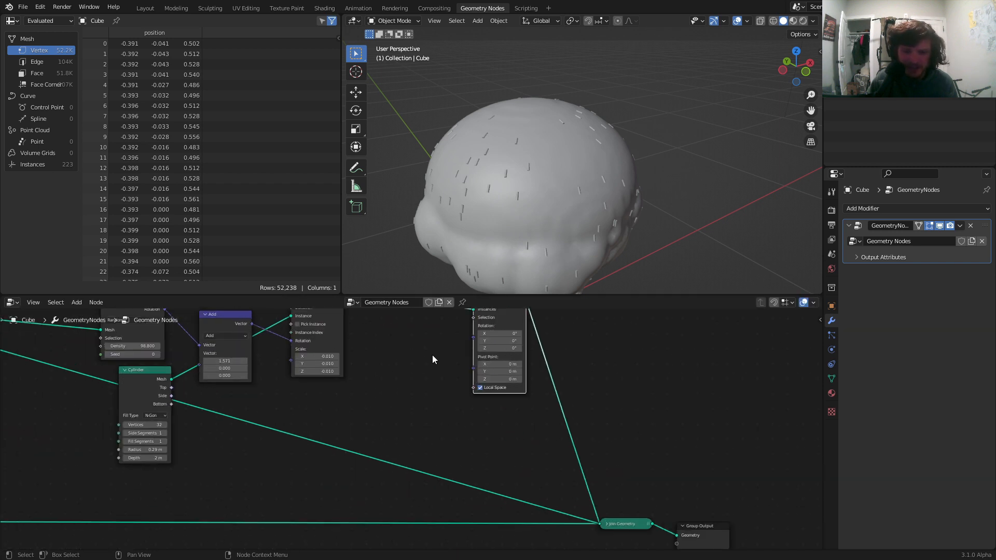
pyautogui.hotkey('shift', 'a')
pyautogui.click(375, 332)
pyautogui.write('v')
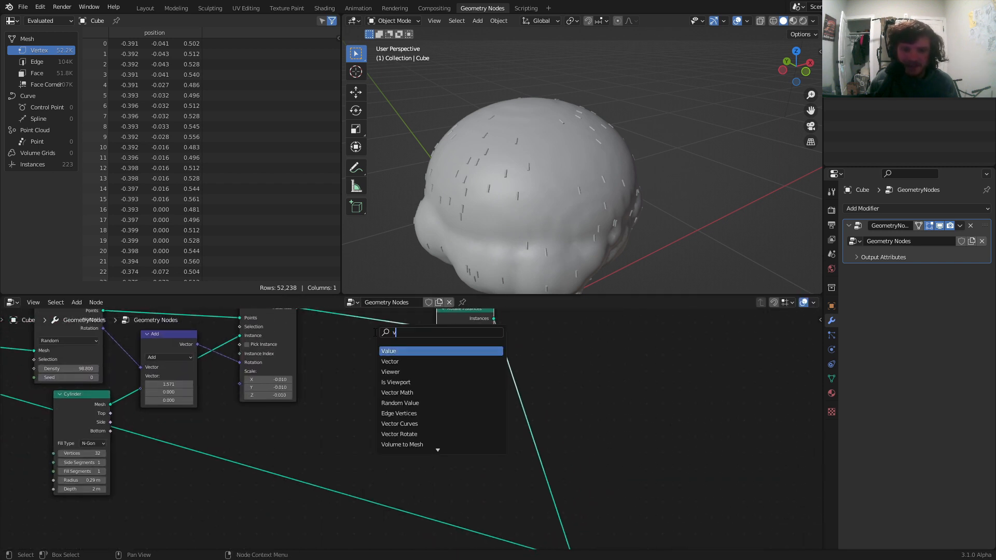
pyautogui.press('BackSpace')
pyautogui.write('random')
pyautogui.press('Return')
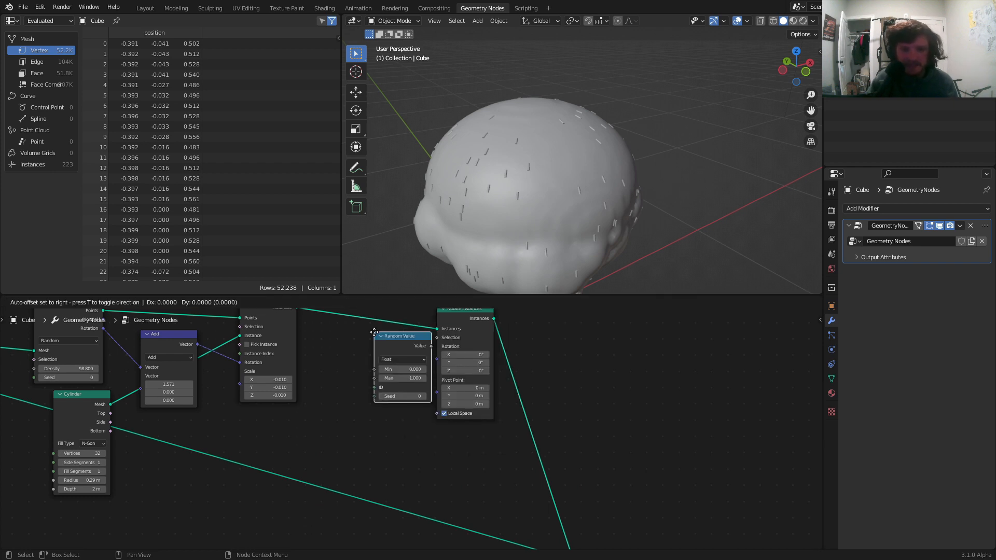
pyautogui.click(333, 375)
# Switch the Random Value node to Vector and connect its Value to the Rotation input of Rotate Instances.
pyautogui.scroll(2, 349, 367)
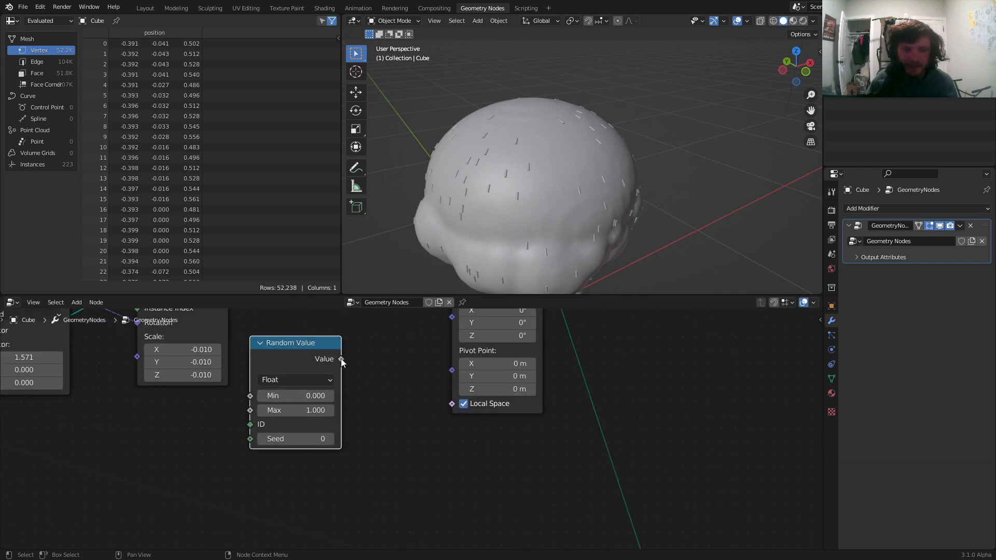
pyautogui.click(267, 381)
pyautogui.click(274, 423)
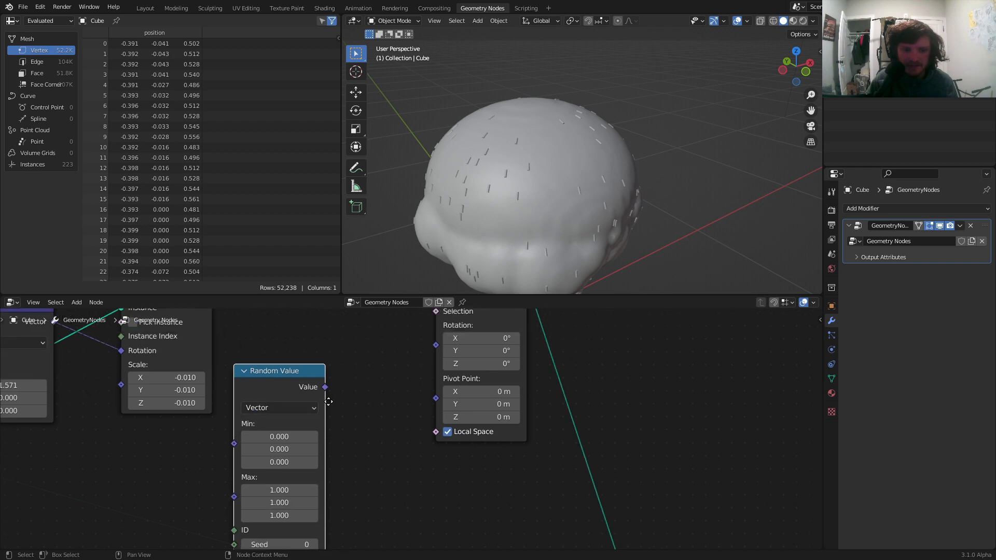
pyautogui.moveTo(430, 360); pyautogui.dragTo(316, 401)
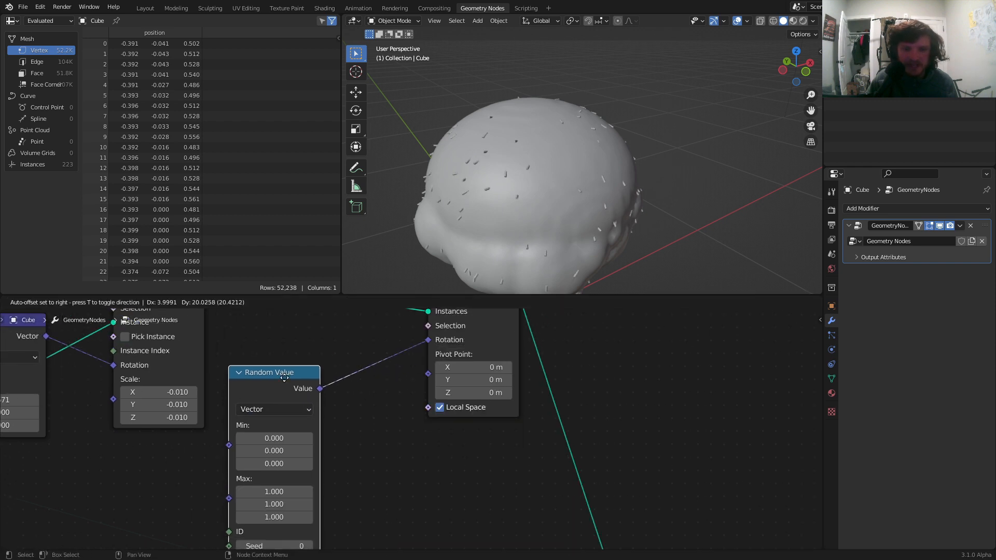
# Set the Random Value node's maximum to 0 in X and Y, and try 7.5 and a larger maximum in Z.
pyautogui.moveTo(291, 498); pyautogui.dragTo(314, 429, button='middle')
pyautogui.click(298, 435)
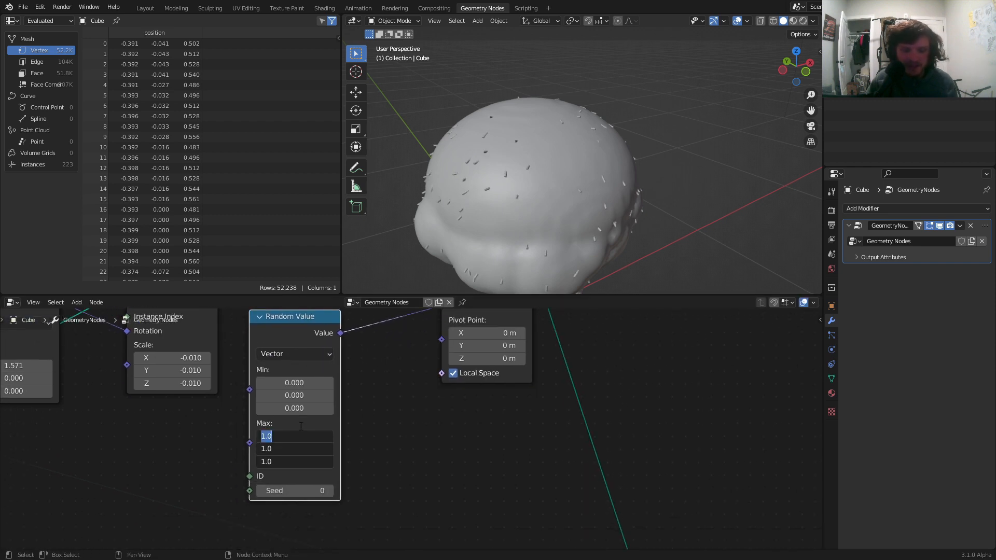
pyautogui.write('0')
pyautogui.press('Return')
pyautogui.scroll(3, 565, 172)
pyautogui.click(294, 462)
pyautogui.write('7.5')
pyautogui.press('Return')
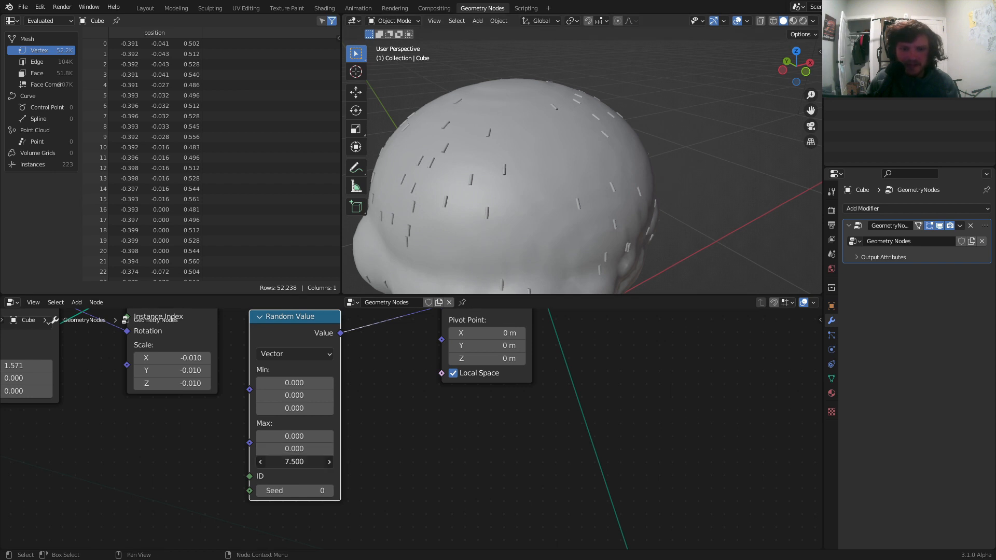
pyautogui.moveTo(289, 462); pyautogui.dragTo(289, 462)
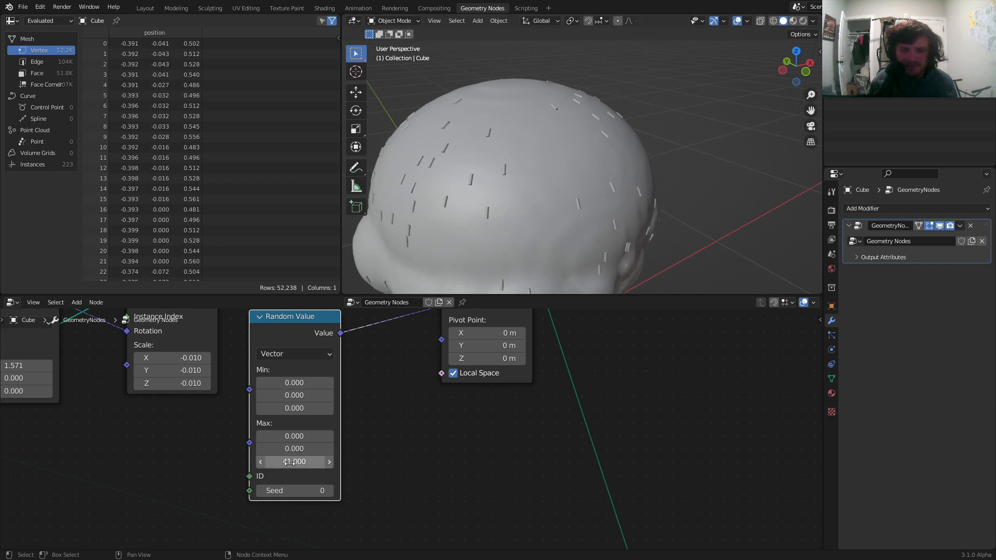
# Set the Random Value node's maximum to 17.8 in Y and 0 in Z, and check the sprinkles' rotation up close.
pyautogui.moveTo(113, 335); pyautogui.dragTo(243, 351, button='middle')
pyautogui.moveTo(377, 445); pyautogui.dragTo(471, 458)
pyautogui.hotkey('ctrl', 'z')
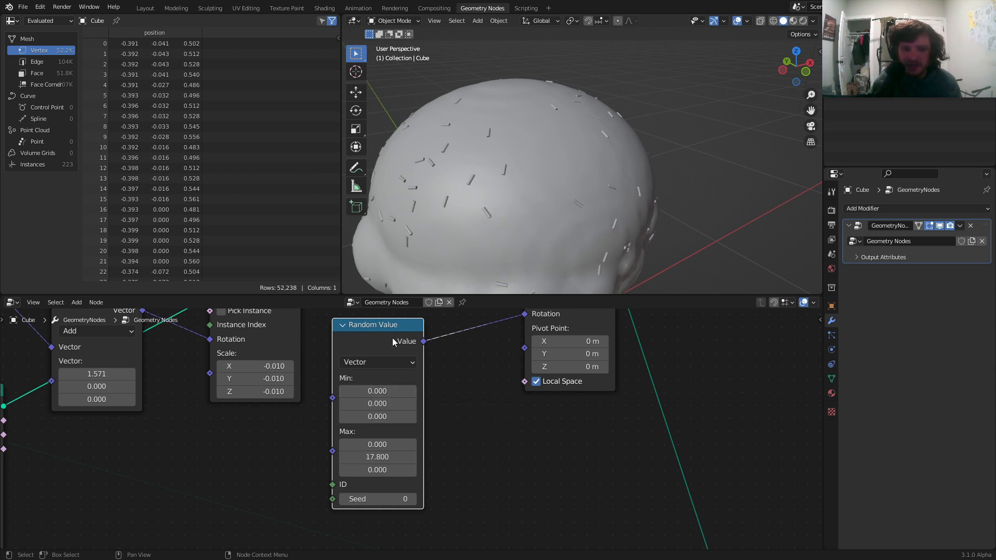
pyautogui.moveTo(478, 378); pyautogui.dragTo(435, 436, button='middle')
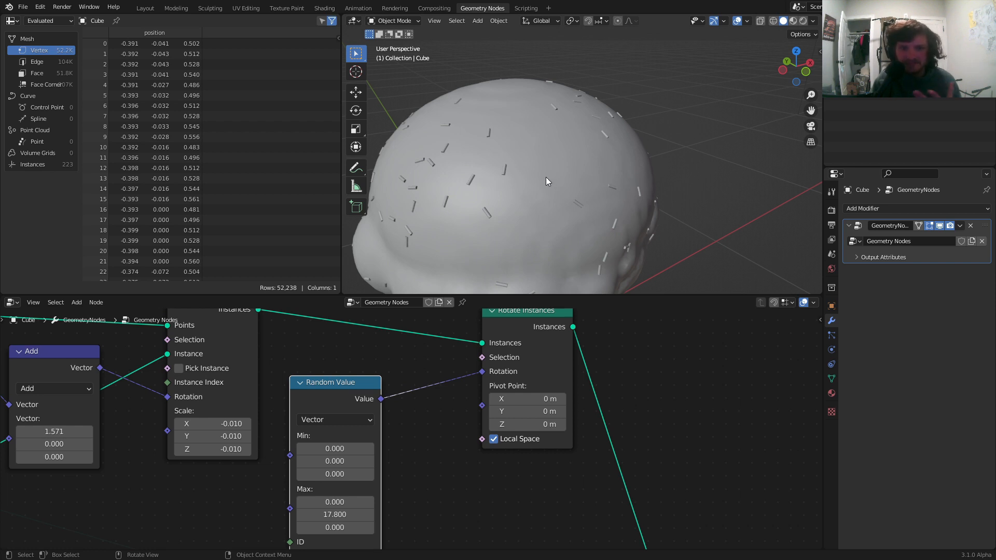
pyautogui.moveTo(547, 177); pyautogui.dragTo(555, 198, button='middle')
pyautogui.scroll(4, 530, 204)
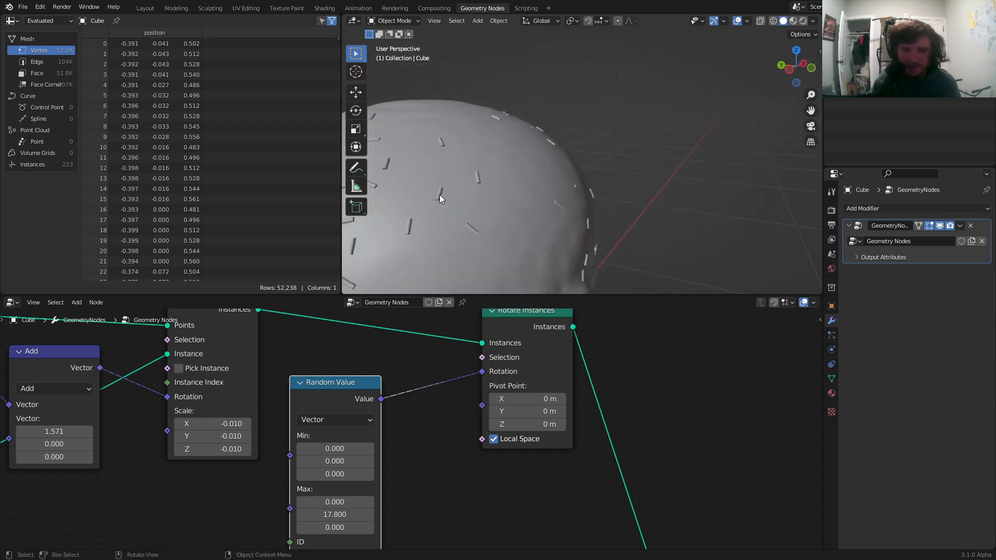
pyautogui.scroll(6, 566, 176)
# Move the Cylinder node away from the Add node to make room after its Mesh output.
pyautogui.moveTo(299, 421); pyautogui.dragTo(560, 388, button='middle')
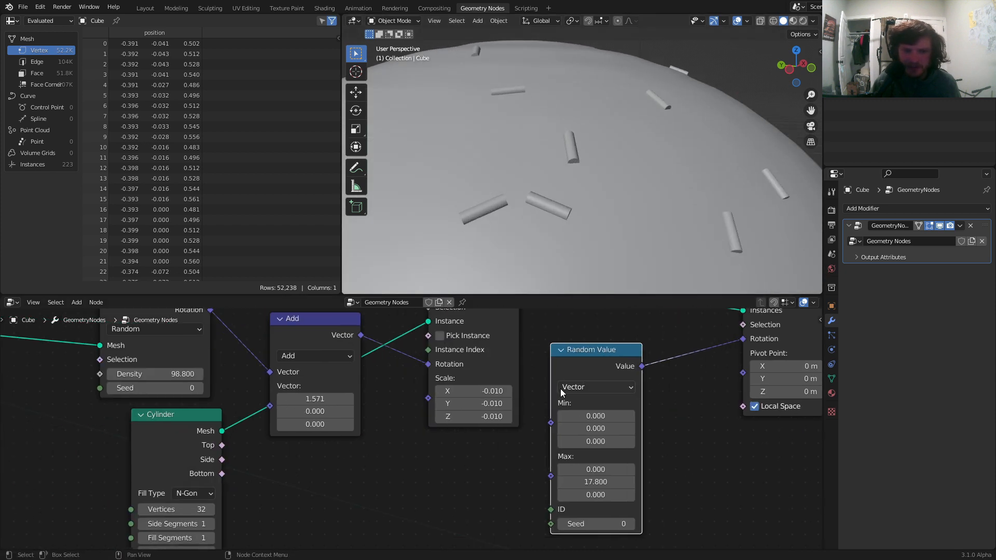
pyautogui.scroll(-2, 561, 388)
pyautogui.moveTo(247, 425); pyautogui.dragTo(424, 387, button='middle')
pyautogui.moveTo(424, 387); pyautogui.dragTo(312, 426)
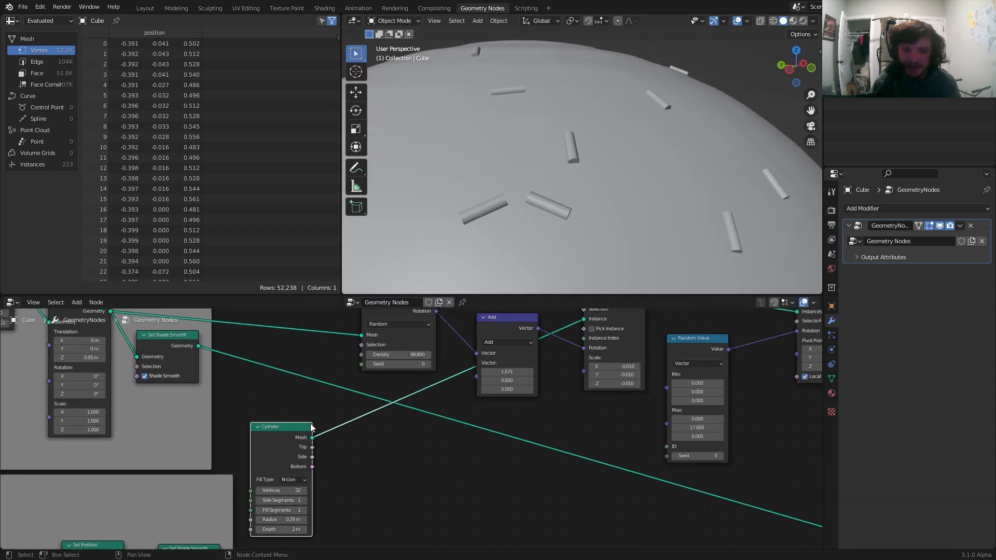
# Insert a Subdivision Surface node on the link between Cylinder and Instance on Points.
pyautogui.scroll(1, 311, 426)
pyautogui.hotkey('shift', 'a')
pyautogui.write('su')
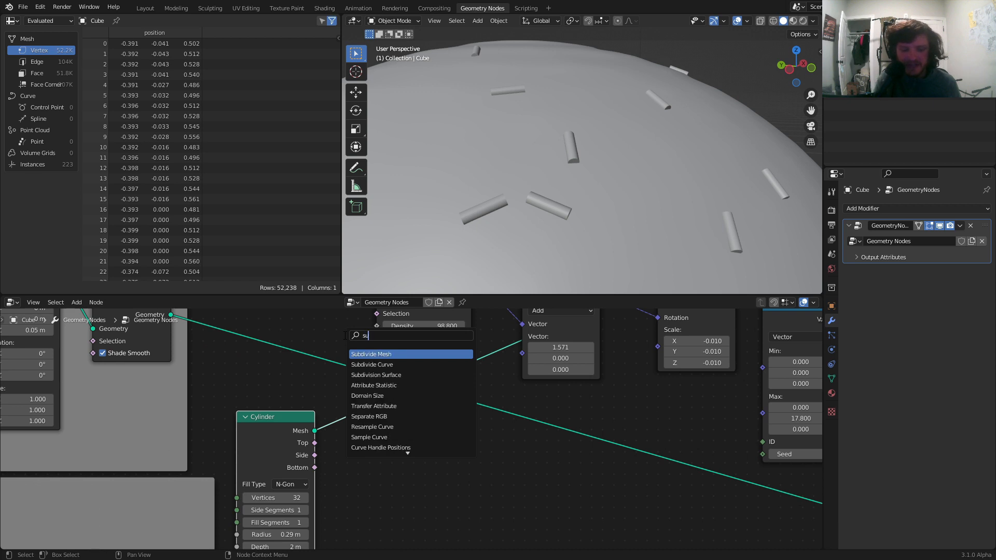
pyautogui.write('b')
pyautogui.click(376, 375)
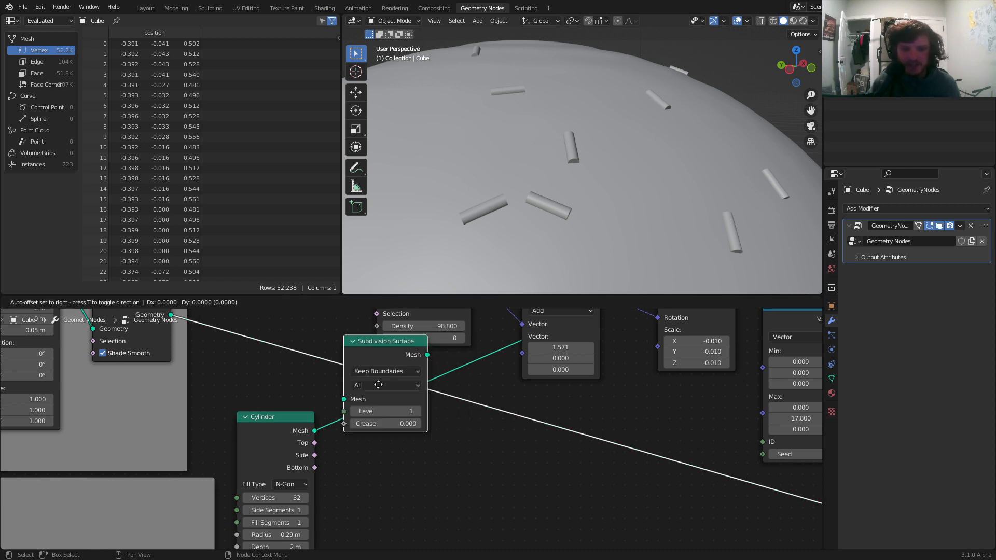
pyautogui.click(376, 445)
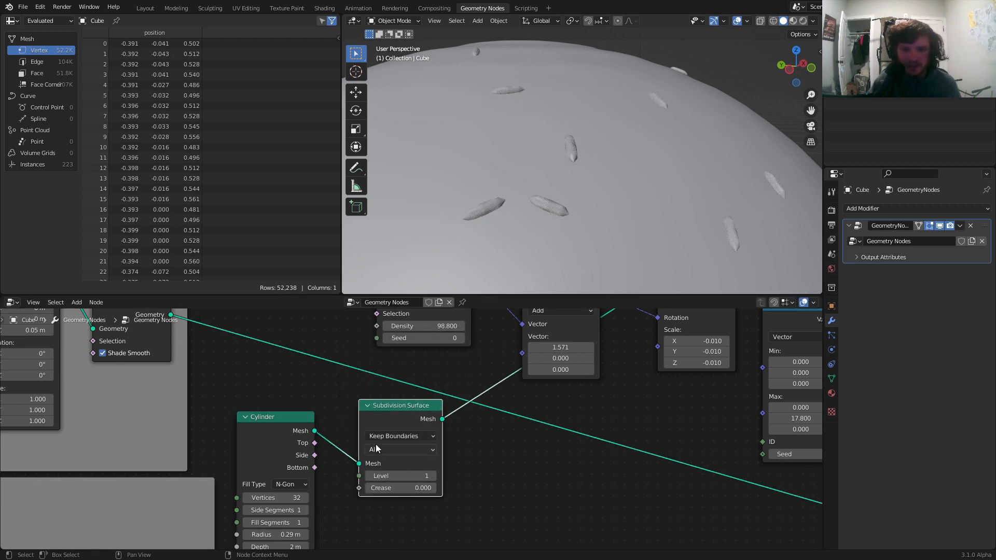
# Set the Subdivision Surface level to 2 and the Cylinder's side segments to 3.
pyautogui.click(434, 476)
pyautogui.scroll(5, 564, 186)
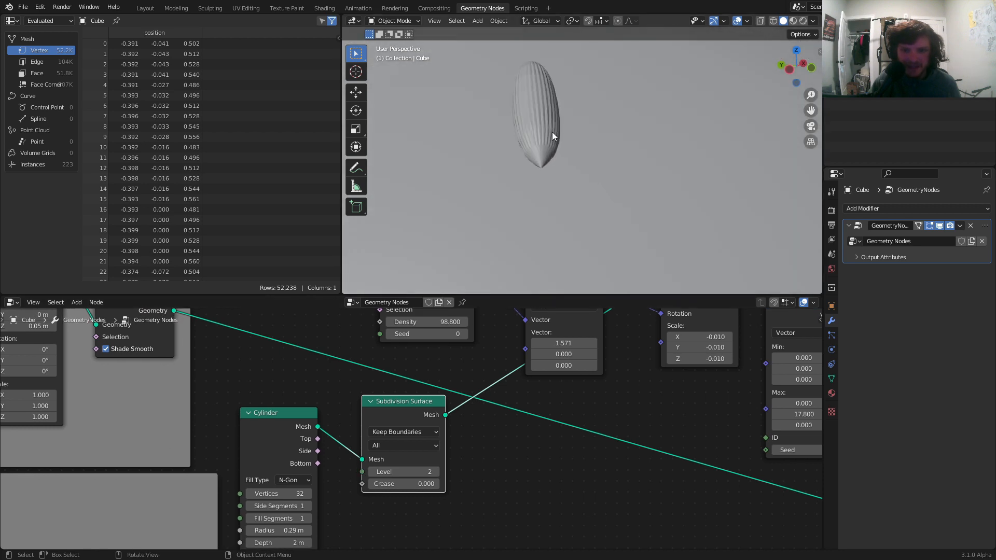
pyautogui.moveTo(308, 506); pyautogui.dragTo(319, 494, button='middle')
pyautogui.click(319, 493)
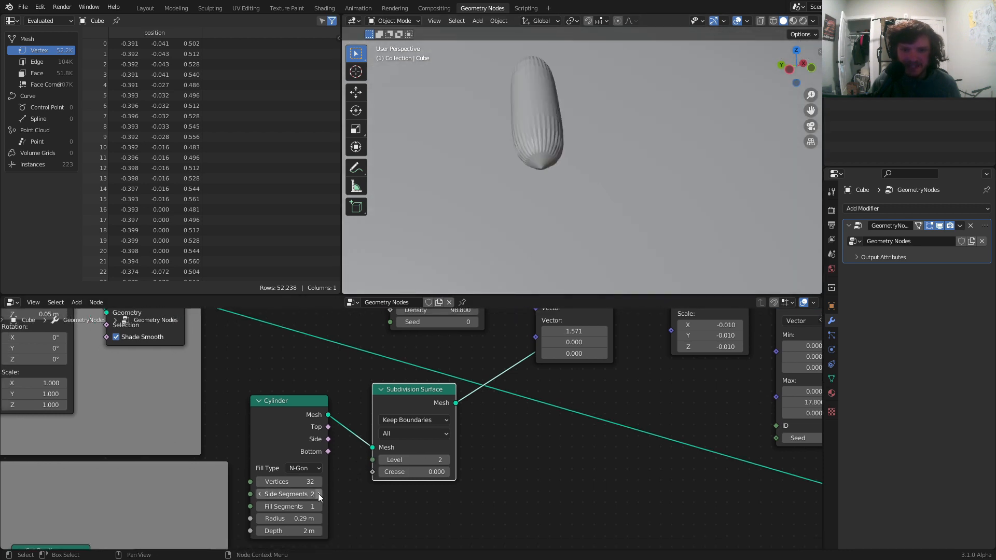
pyautogui.click(319, 493)
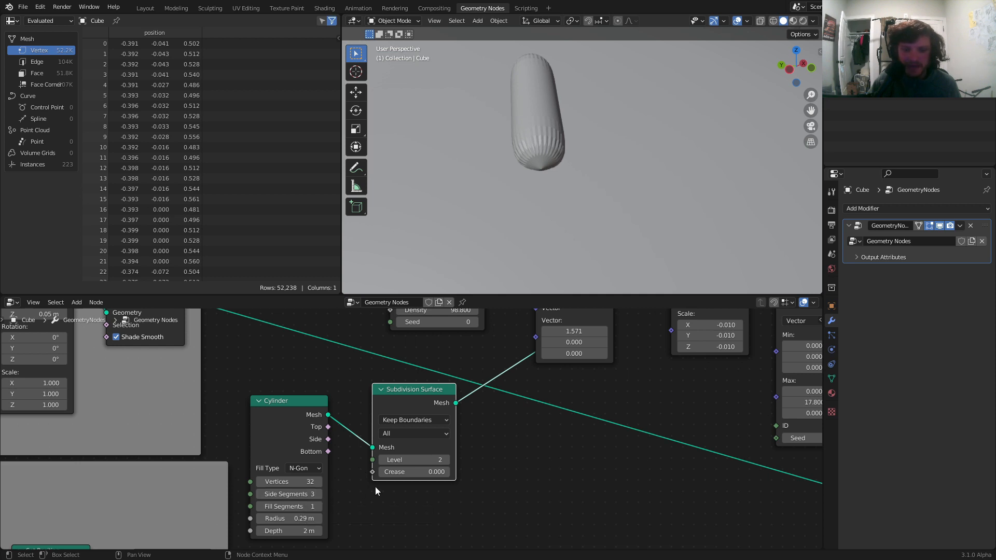
# Move the Subdivision Surface node closer to the Cylinder and insert a Set Shade Smooth node on its Mesh output link.
pyautogui.moveTo(420, 473)
pyautogui.mouseDown()
pyautogui.moveTo(493, 474)
pyautogui.moveTo(414, 473)
pyautogui.mouseUp()
pyautogui.moveTo(430, 401); pyautogui.dragTo(413, 425)
pyautogui.hotkey('shift', 'a')
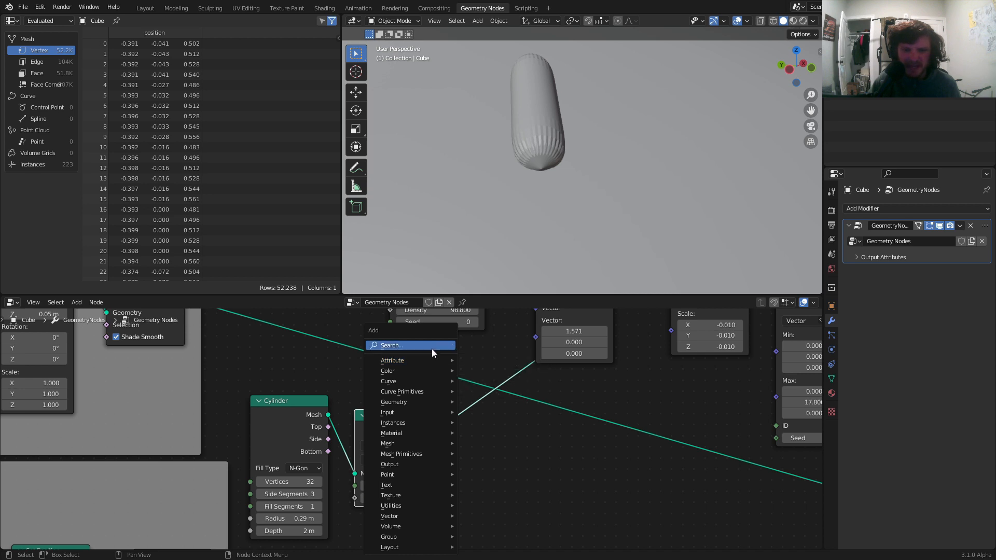
pyautogui.click(432, 349)
pyautogui.write('set s')
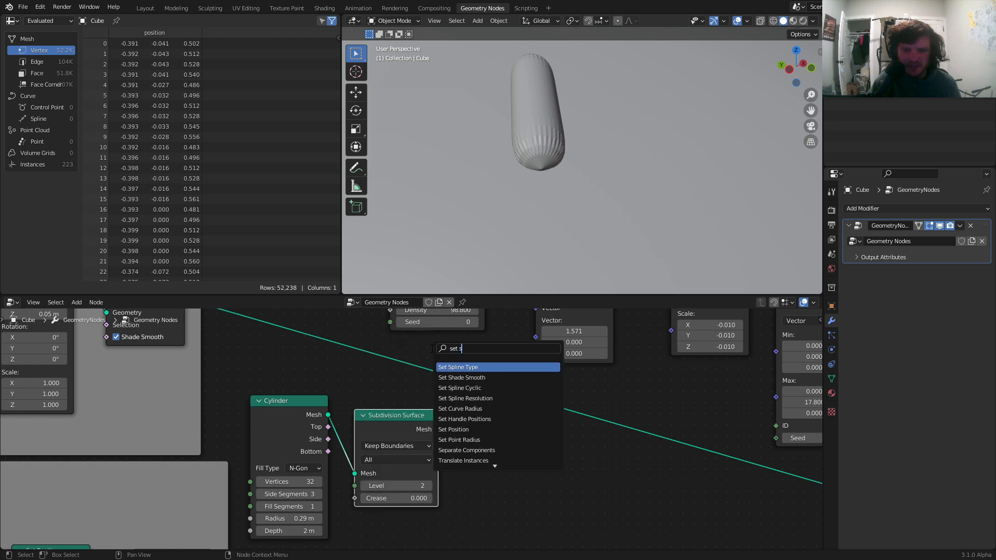
pyautogui.click(462, 377)
pyautogui.click(514, 410)
# Raise the Density of Distribute Points on Faces to 413.6, check the sprinkles on the scoop, and increase it to 463.6.
pyautogui.scroll(-10, 573, 132)
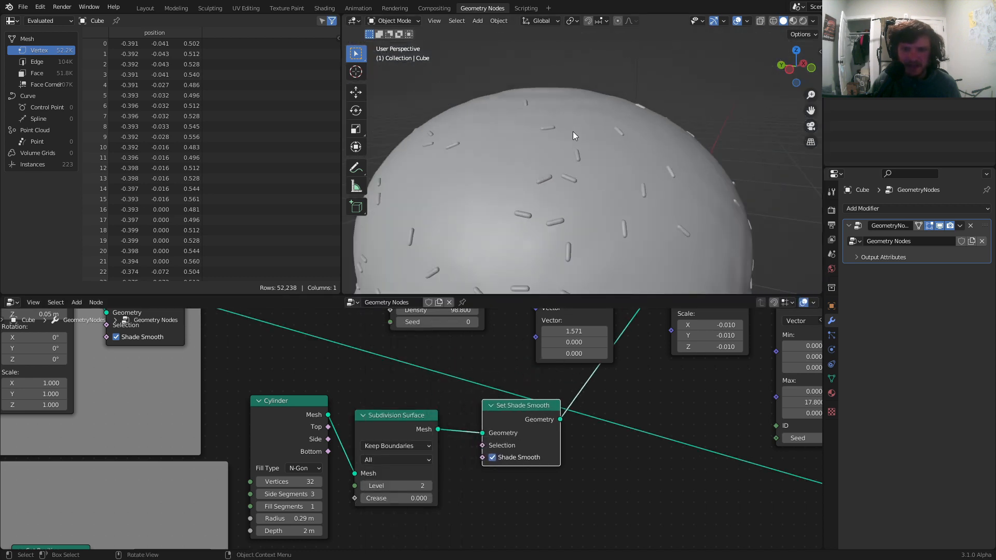
pyautogui.scroll(5, 580, 170)
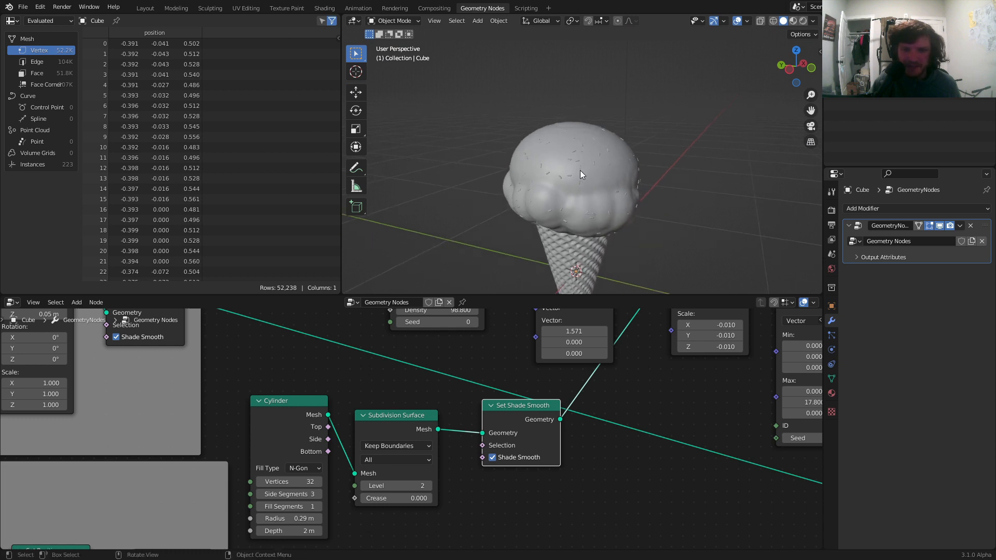
pyautogui.moveTo(591, 314); pyautogui.dragTo(577, 414, button='middle')
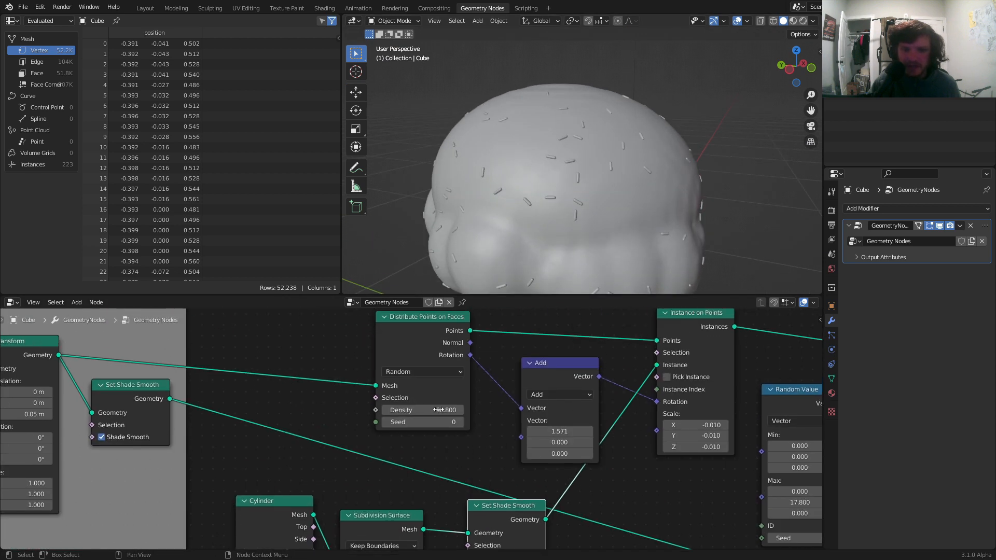
pyautogui.scroll(3, 526, 202)
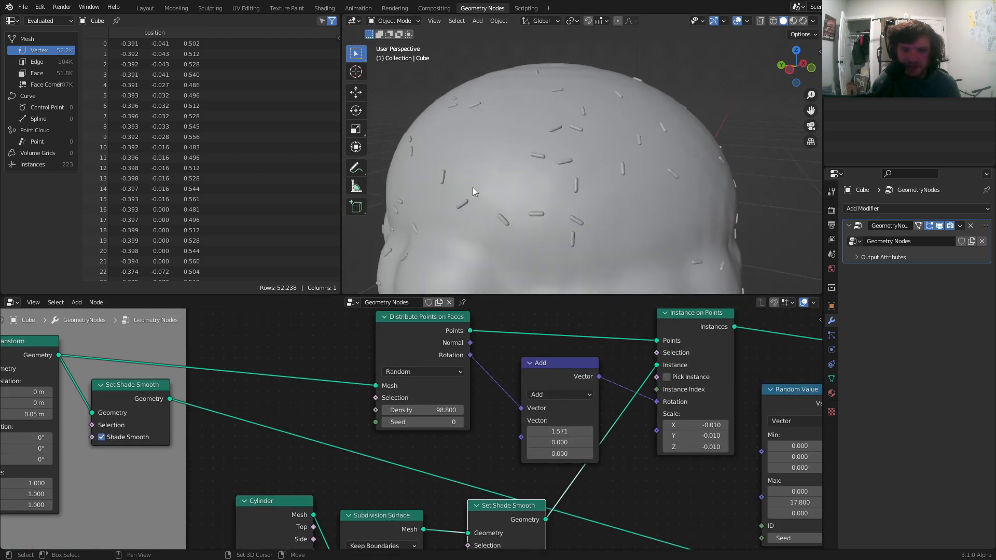
pyautogui.scroll(-3, 535, 172)
pyautogui.moveTo(536, 170); pyautogui.dragTo(682, 201, button='middle')
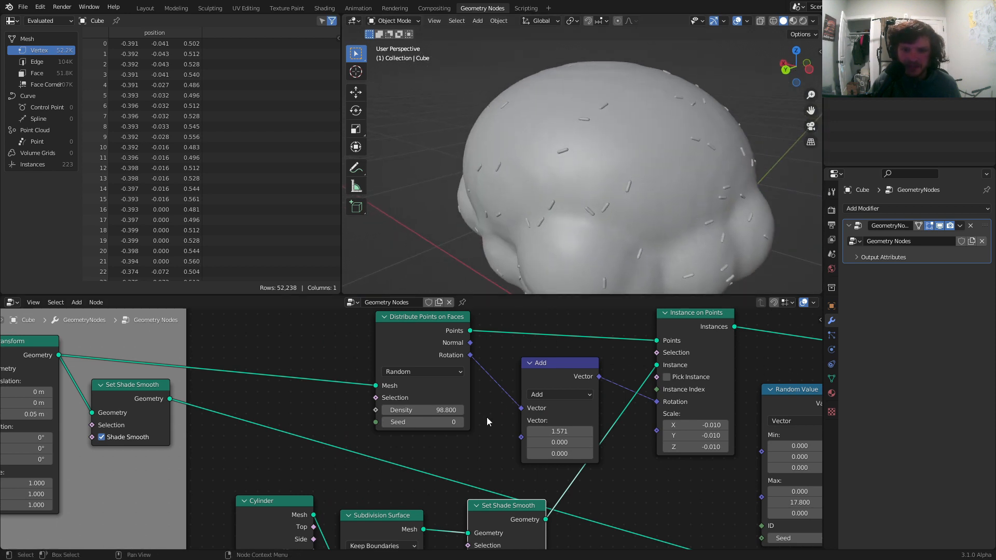
pyautogui.moveTo(433, 408); pyautogui.dragTo(416, 379)
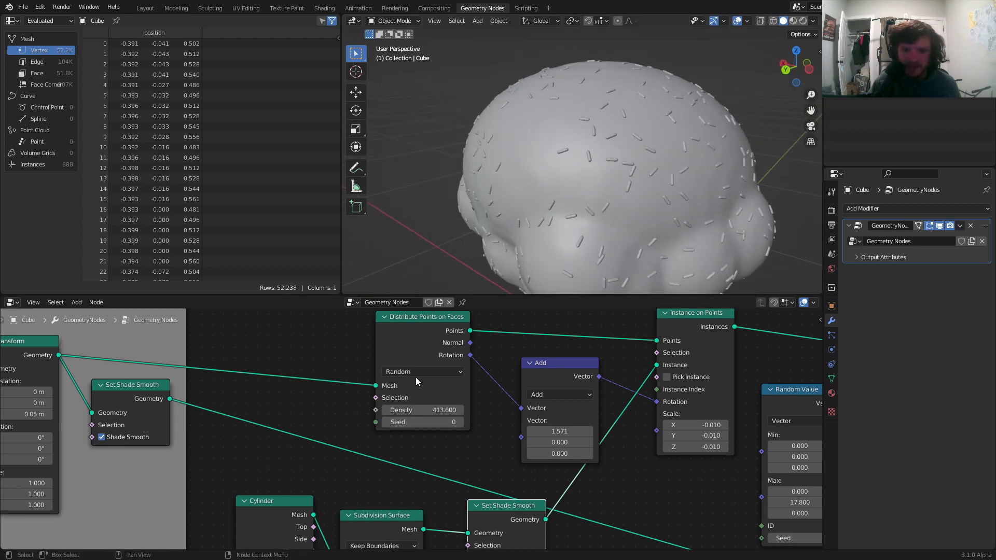
pyautogui.scroll(8, 596, 188)
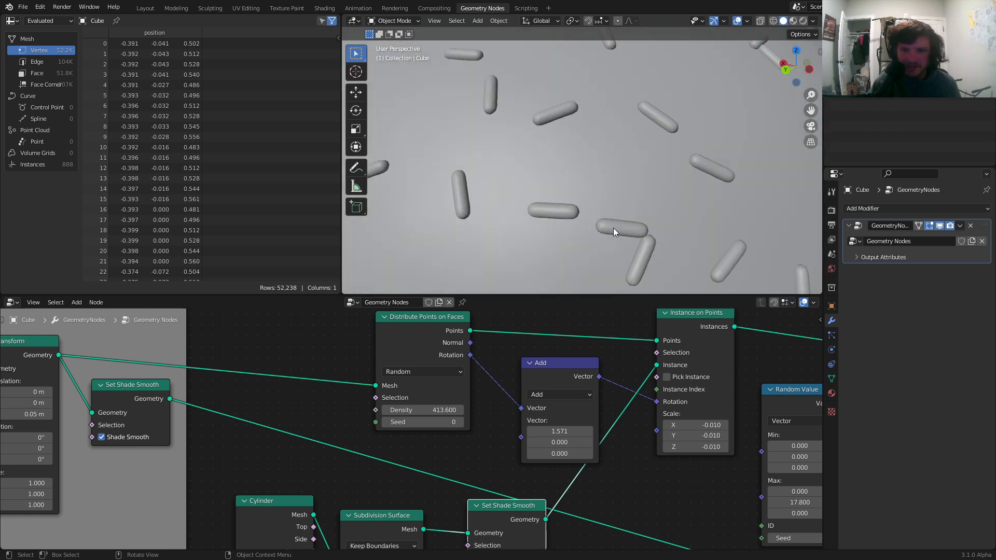
pyautogui.scroll(5, 594, 194)
pyautogui.scroll(-13, 604, 216)
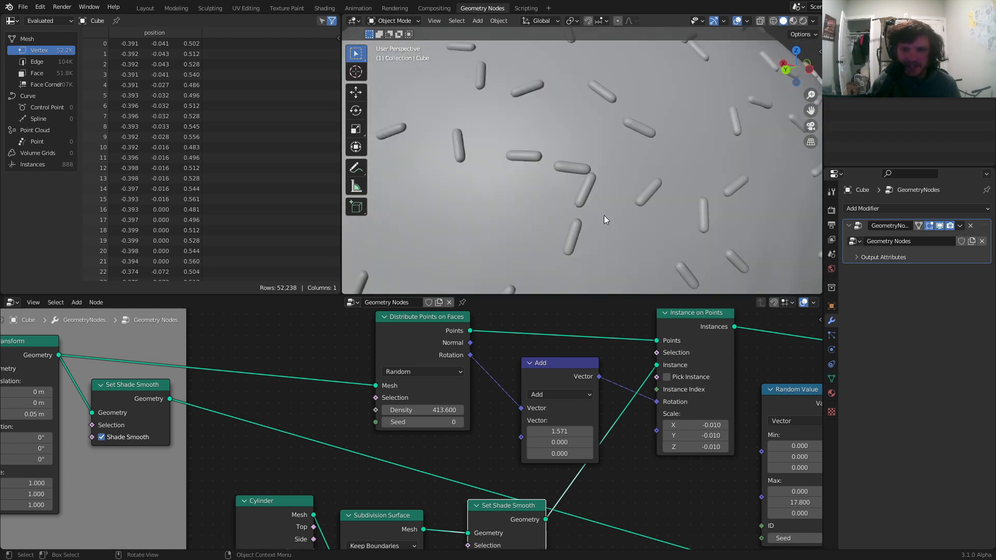
pyautogui.moveTo(514, 142); pyautogui.dragTo(615, 111, button='middle')
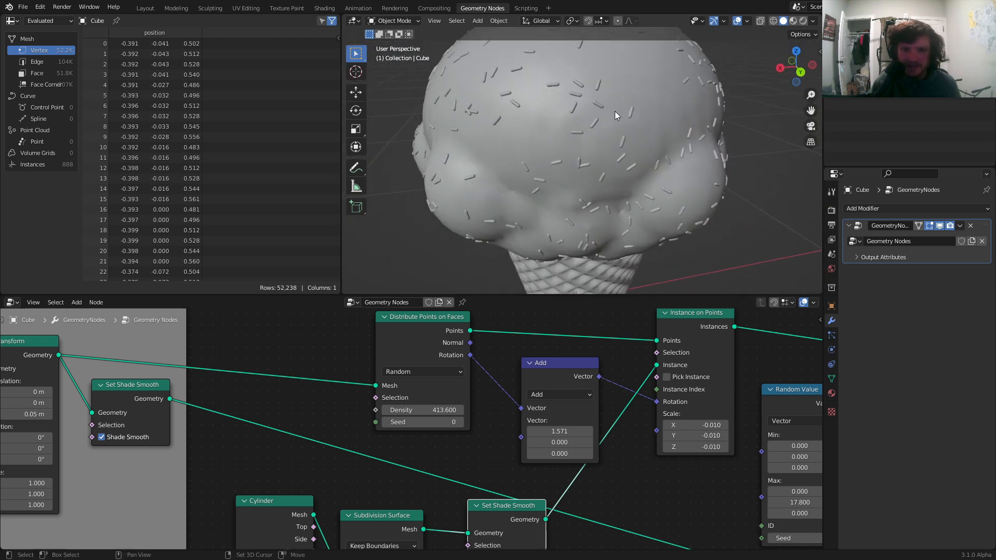
pyautogui.moveTo(423, 409); pyautogui.dragTo(455, 410)
# Switch Distribute Points on Faces to Poisson Disk with a Distance Min of 0.03 m and a Density Max of 484.7.
pyautogui.scroll(8, 527, 151)
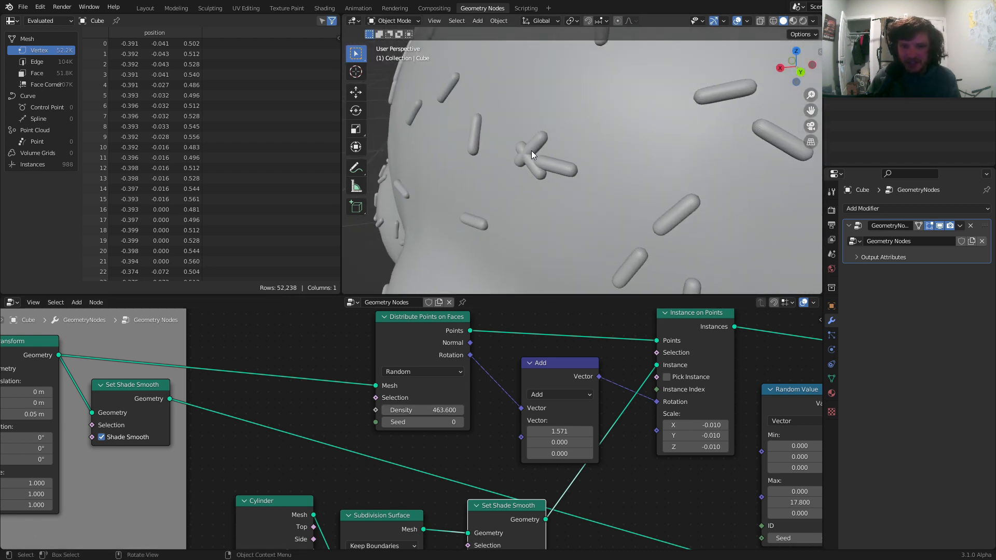
pyautogui.scroll(5, 531, 151)
pyautogui.moveTo(516, 147); pyautogui.dragTo(619, 164, button='middle')
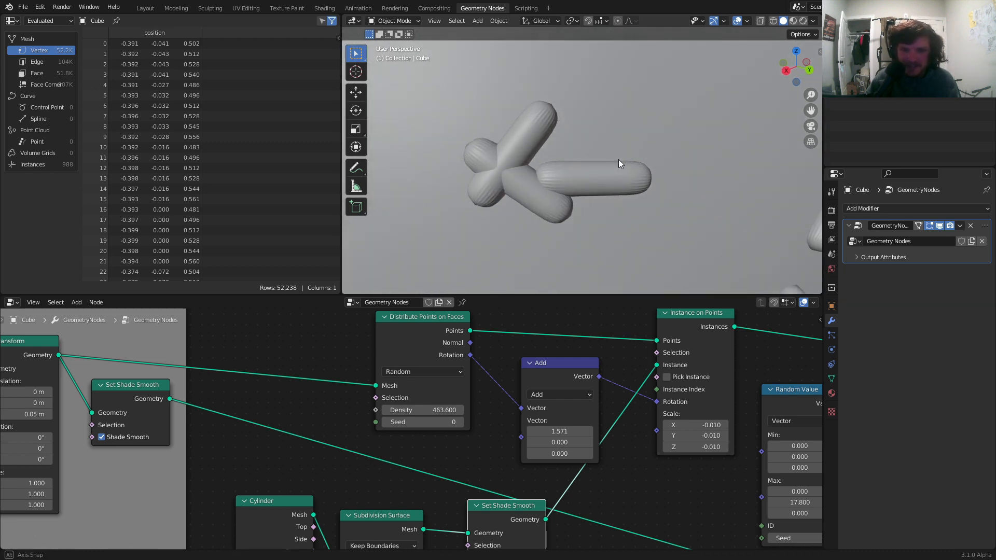
pyautogui.scroll(-2, 618, 164)
pyautogui.scroll(-8, 619, 159)
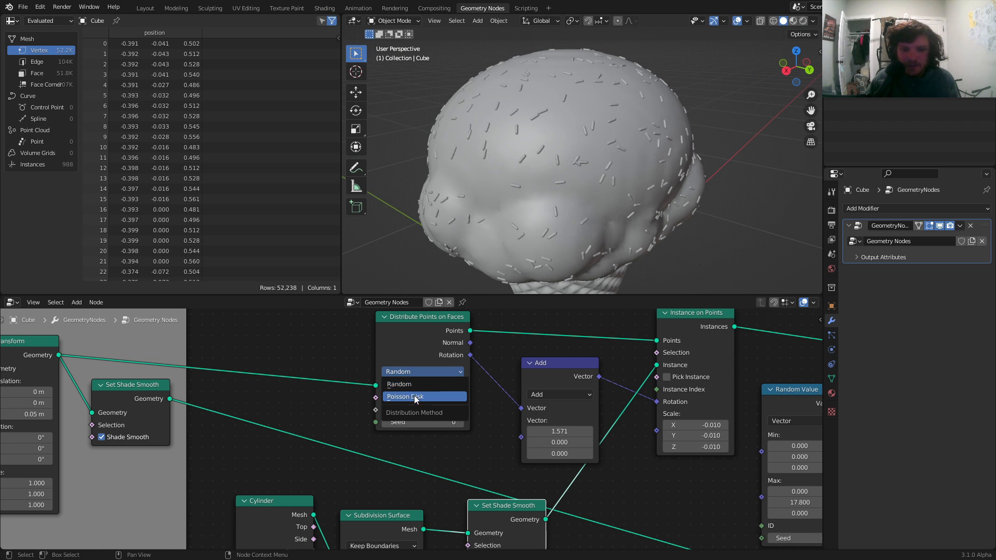
pyautogui.click(414, 397)
pyautogui.click(436, 422)
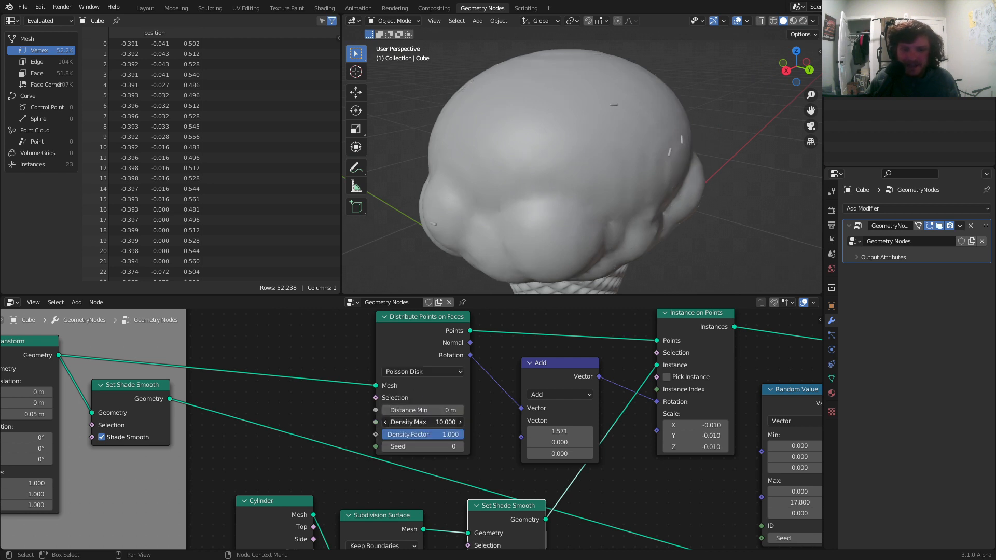
pyautogui.moveTo(436, 422)
pyautogui.mouseDown()
pyautogui.moveTo(487, 422)
pyautogui.moveTo(440, 409)
pyautogui.mouseUp()
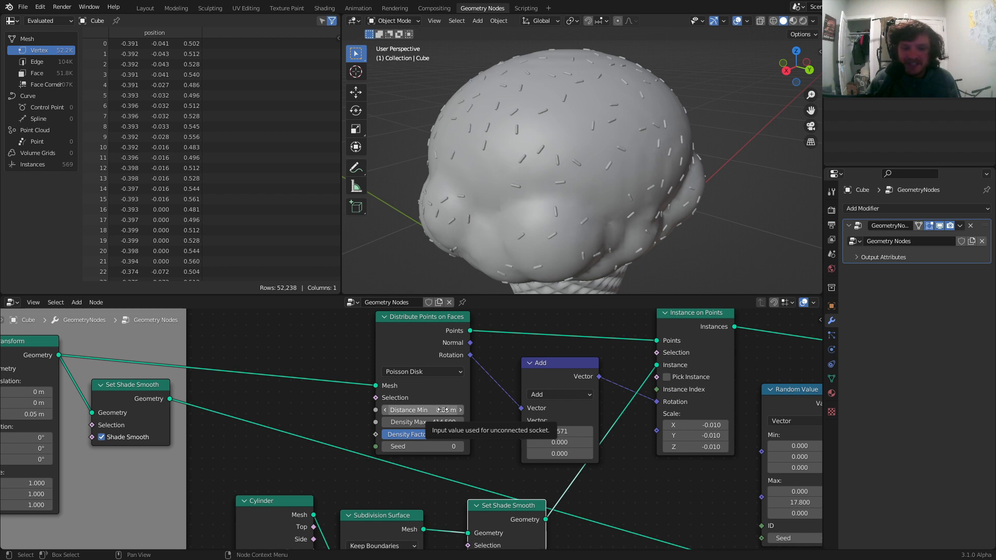
pyautogui.moveTo(442, 421); pyautogui.dragTo(452, 422)
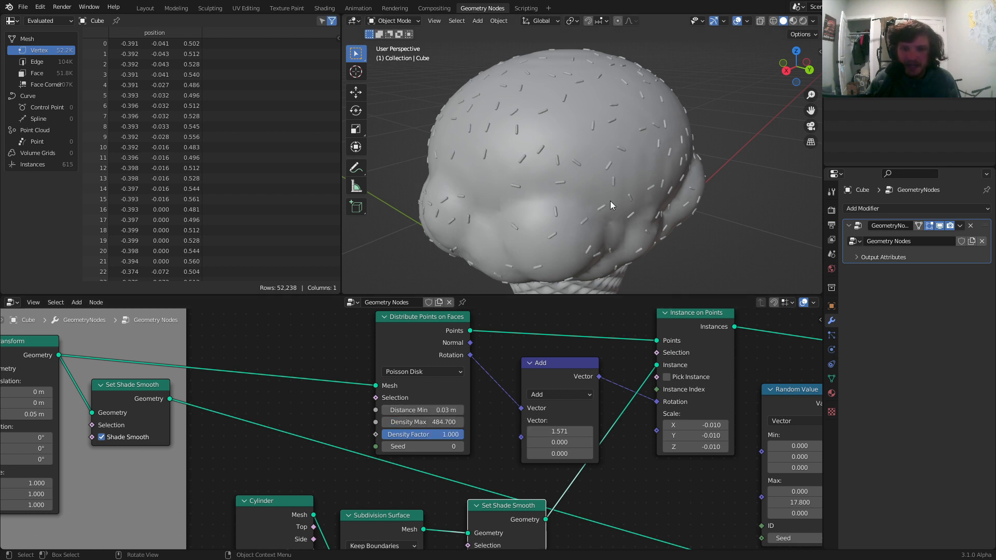
# Halve the Distance Min of Distribute Points on Faces by entering 0.03 m/2.
pyautogui.scroll(-4, 610, 205)
pyautogui.moveTo(580, 161); pyautogui.dragTo(552, 170, button='middle')
pyautogui.scroll(4, 552, 170)
pyautogui.scroll(-3, 640, 469)
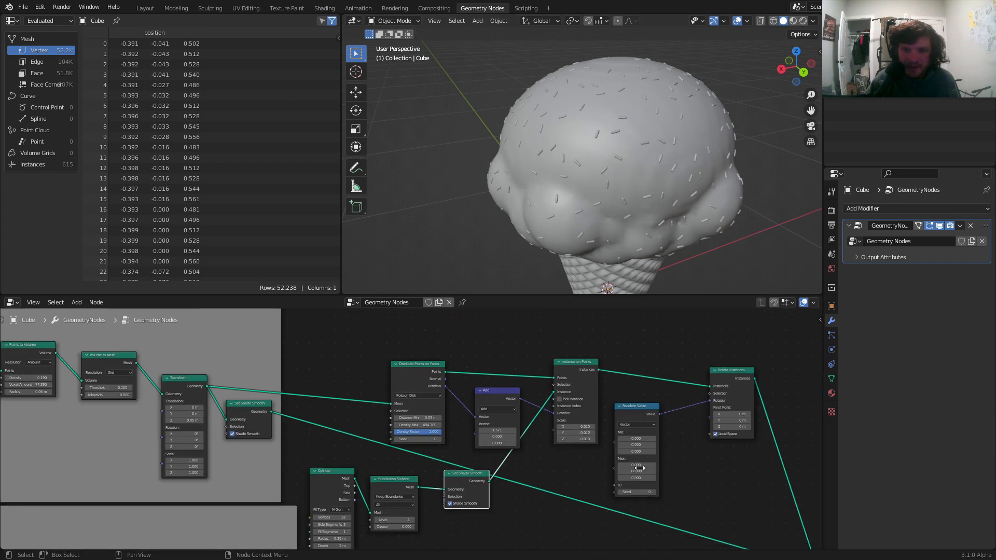
pyautogui.scroll(3, 425, 423)
pyautogui.click(433, 417)
pyautogui.press('End')
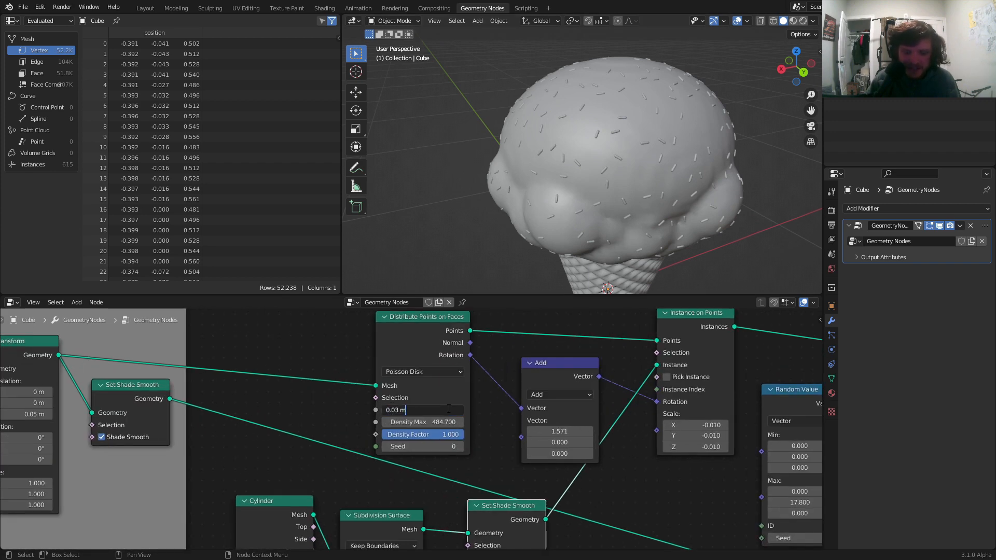
pyautogui.write('/2')
pyautogui.press('Return')
# Duplicate the Random Value node, switch the copy to Float, and place it beside the sprinkles' Set Shade Smooth node.
pyautogui.scroll(-3, 587, 397)
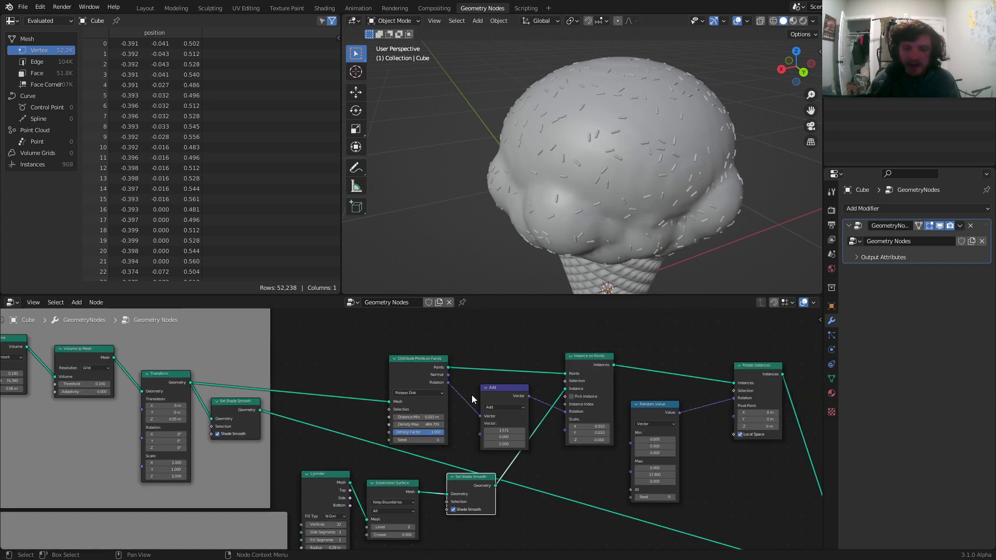
pyautogui.scroll(2, 587, 397)
pyautogui.moveTo(568, 356); pyautogui.dragTo(590, 360)
pyautogui.scroll(-3, 581, 374)
pyautogui.hotkey('shift', 'd')
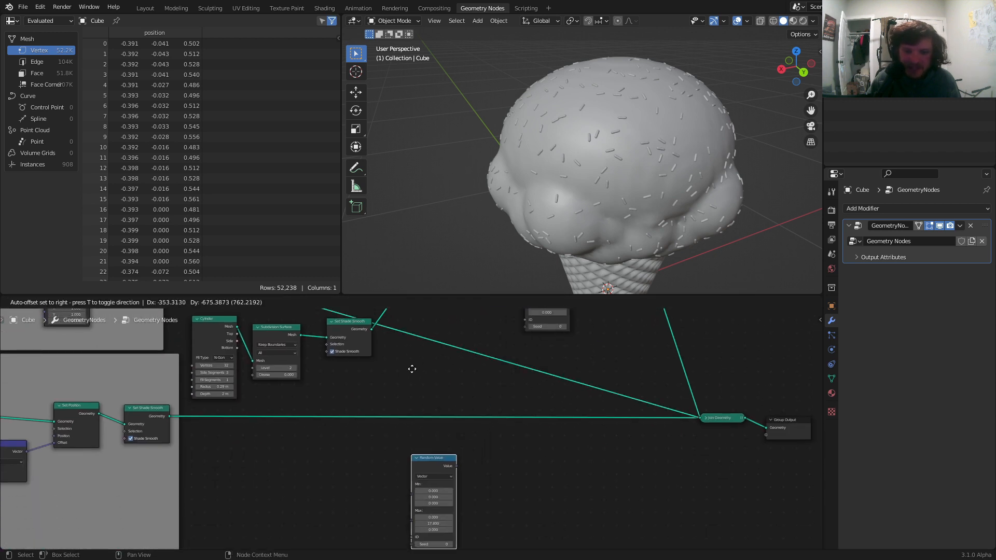
pyautogui.click(456, 520)
pyautogui.click(441, 485)
pyautogui.click(439, 496)
pyautogui.moveTo(434, 475); pyautogui.dragTo(393, 361)
# Try driving the Scale of Instance on Points with the Float Random Value node, and undo the link.
pyautogui.moveTo(393, 363); pyautogui.dragTo(374, 413, button='middle')
pyautogui.keyDown('alt'); pyautogui.moveTo(383, 409); pyautogui.dragTo(422, 335, button='right'); pyautogui.keyUp('alt')
pyautogui.moveTo(422, 335); pyautogui.dragTo(392, 431, button='middle')
pyautogui.moveTo(370, 478); pyautogui.dragTo(401, 393)
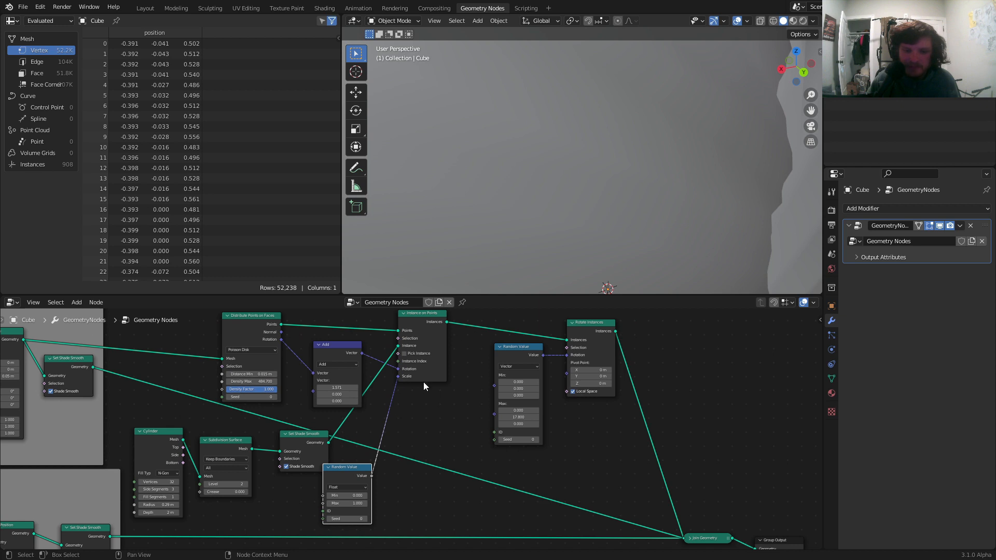
pyautogui.scroll(2, 407, 409)
pyautogui.scroll(-4, 532, 216)
pyautogui.hotkey('ctrl', 'z')
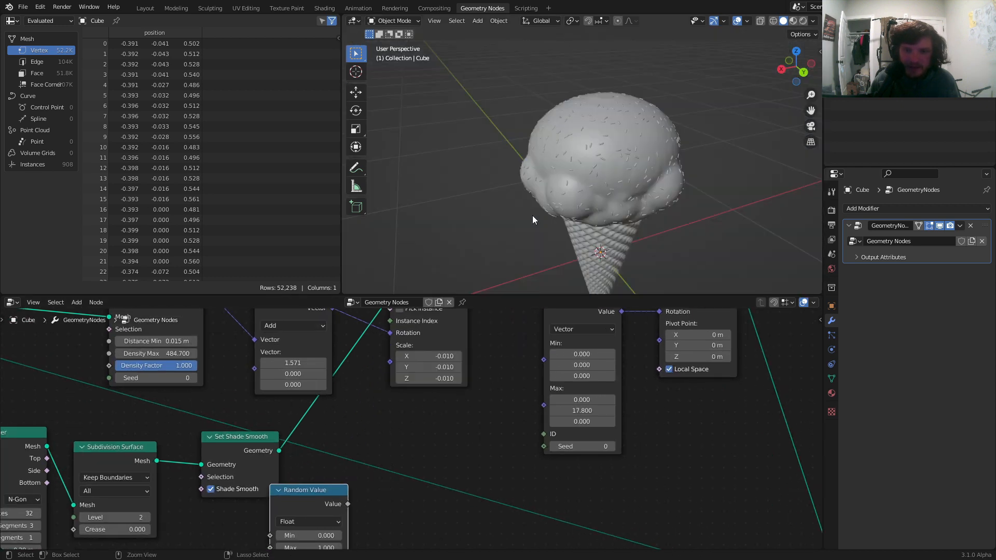
# Set the X, Y and Z Scale of Instance on Points to 0.01.
pyautogui.scroll(3, 409, 373)
pyautogui.moveTo(417, 365); pyautogui.dragTo(396, 450, button='middle')
pyautogui.scroll(-2, 415, 409)
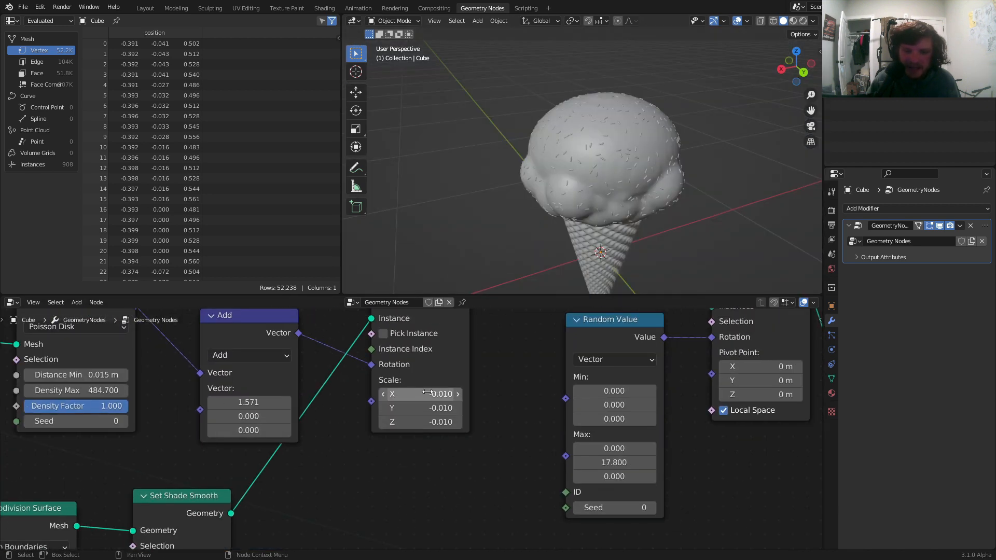
pyautogui.moveTo(427, 393); pyautogui.dragTo(427, 422)
pyautogui.write('.01')
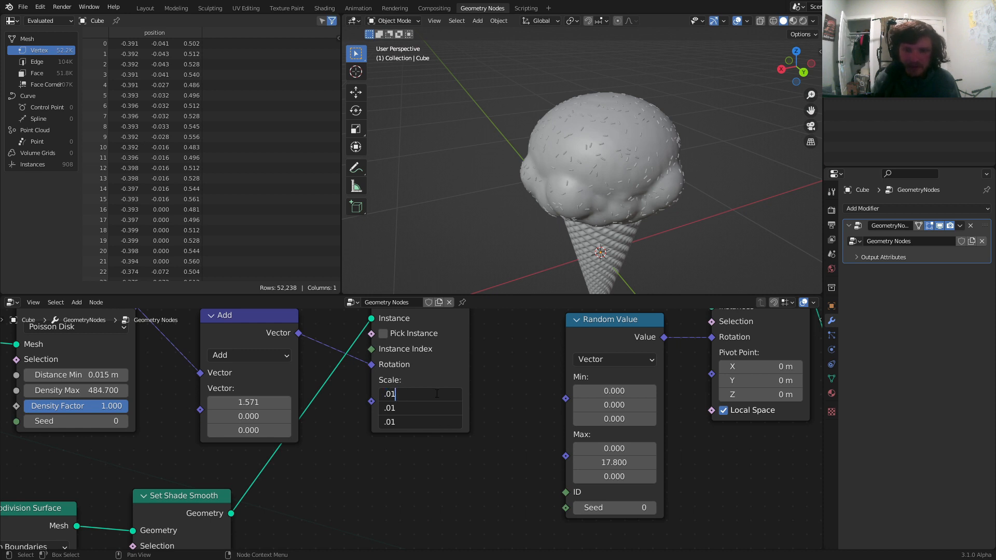
pyautogui.press('Return')
# Connect the Float Random Value output to the Scale of Instance on Points and set its Max to 0.01.
pyautogui.scroll(-3, 410, 405)
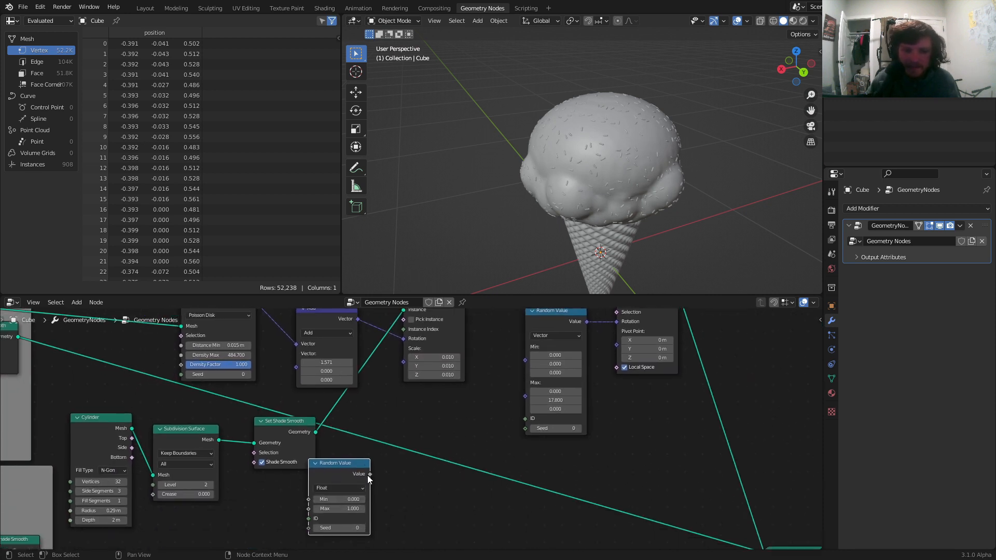
pyautogui.moveTo(370, 475); pyautogui.dragTo(406, 365)
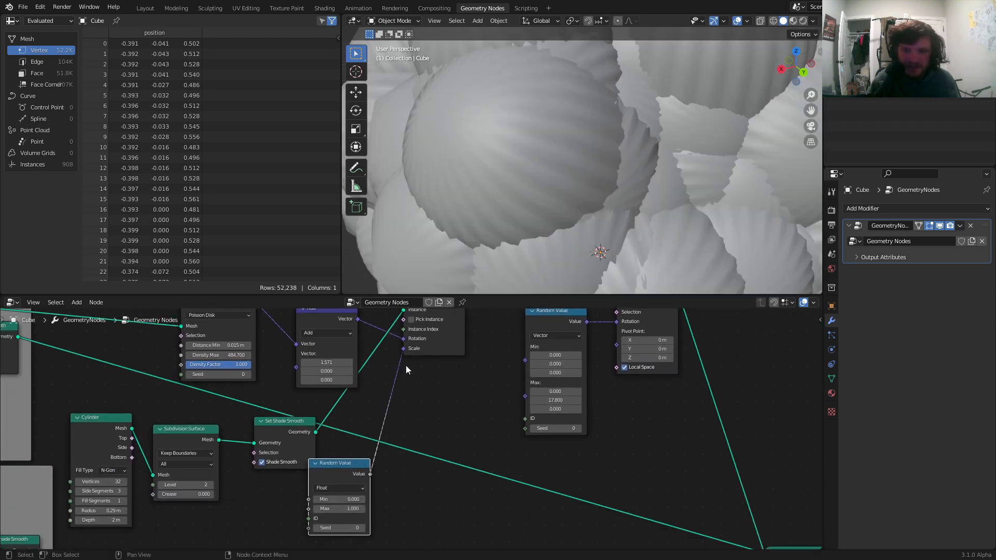
pyautogui.scroll(3, 375, 454)
pyautogui.click(374, 451)
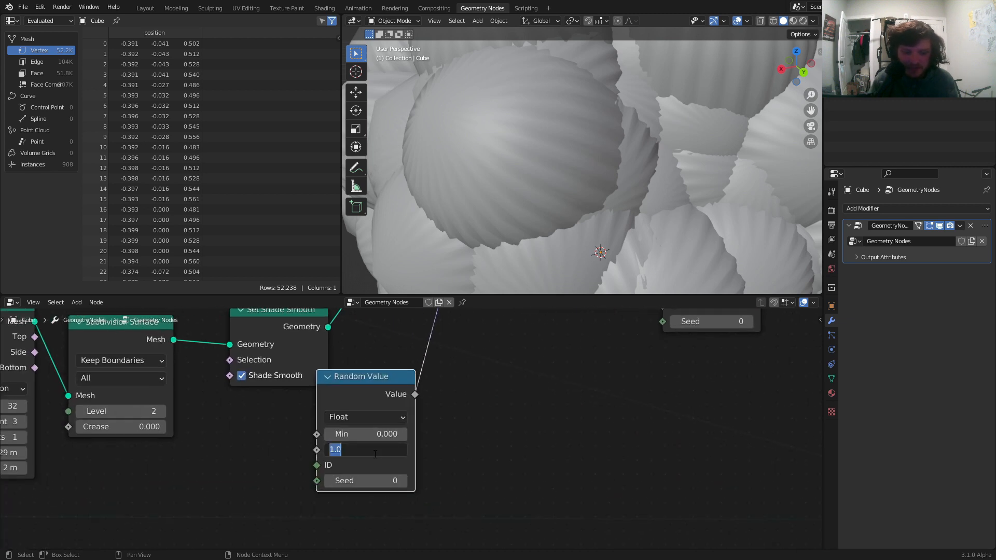
pyautogui.write('.01')
pyautogui.press('Return')
# Set the Min of the Float Random Value node to 0.005.
pyautogui.scroll(3, 590, 223)
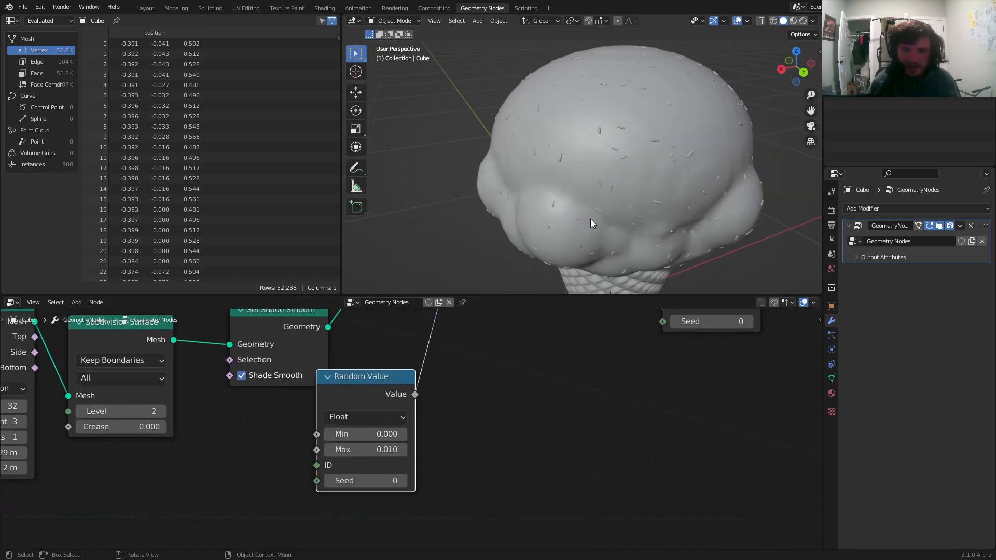
pyautogui.click(358, 434)
pyautogui.press('BackSpace')
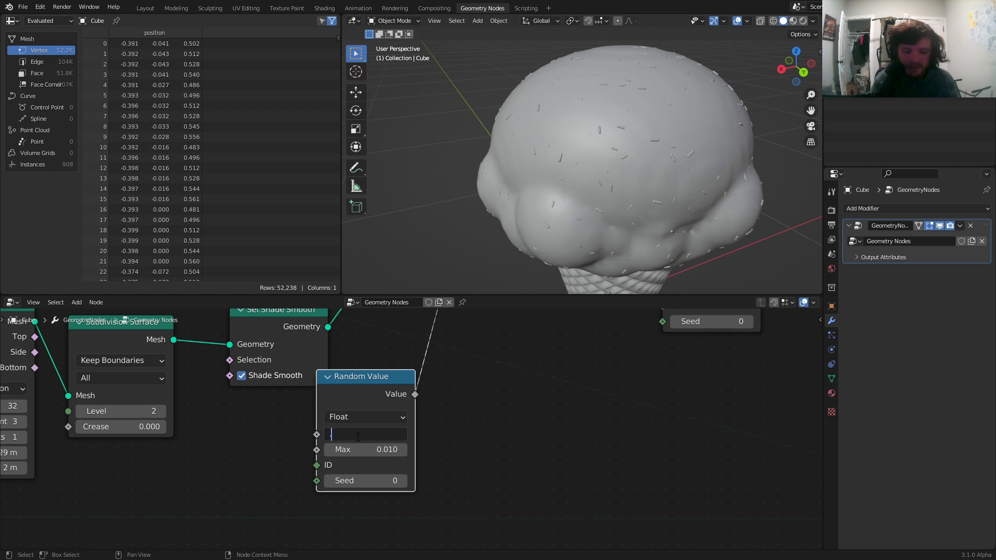
pyautogui.write('.005')
pyautogui.press('Return')
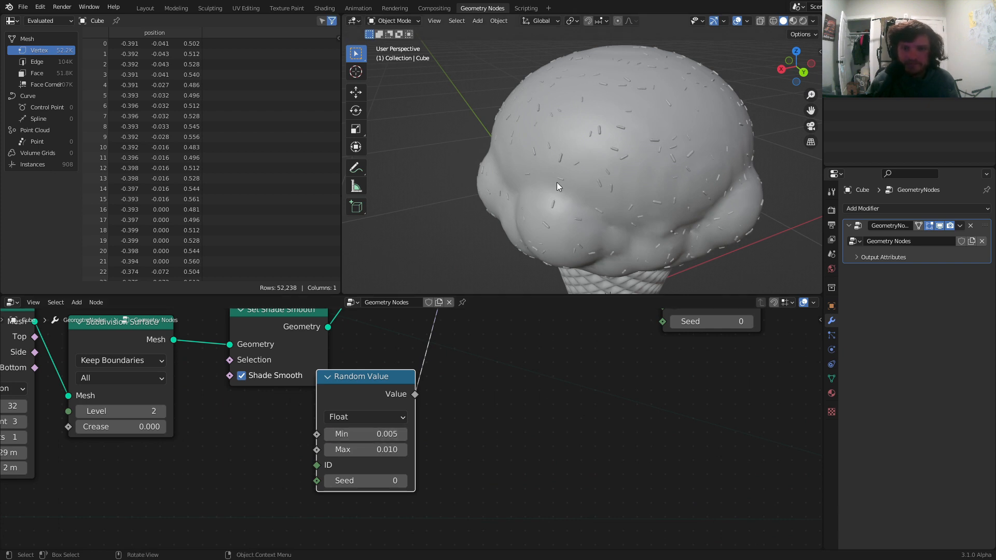
# Check the sprinkles' size variation on the scoop from near and far, and save the file.
pyautogui.scroll(3, 632, 121)
pyautogui.moveTo(628, 162); pyautogui.dragTo(682, 144, button='middle')
pyautogui.scroll(-3, 683, 144)
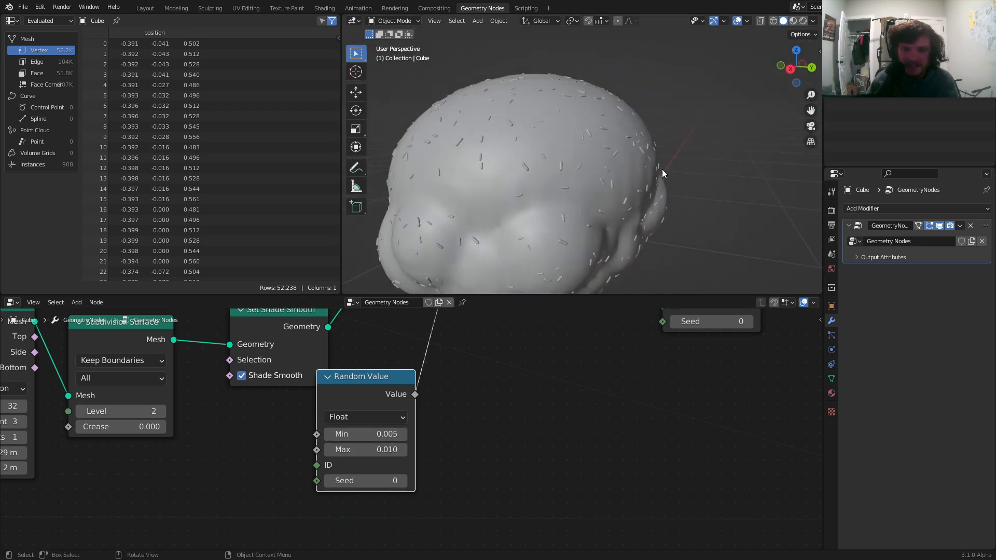
pyautogui.scroll(-3, 662, 169)
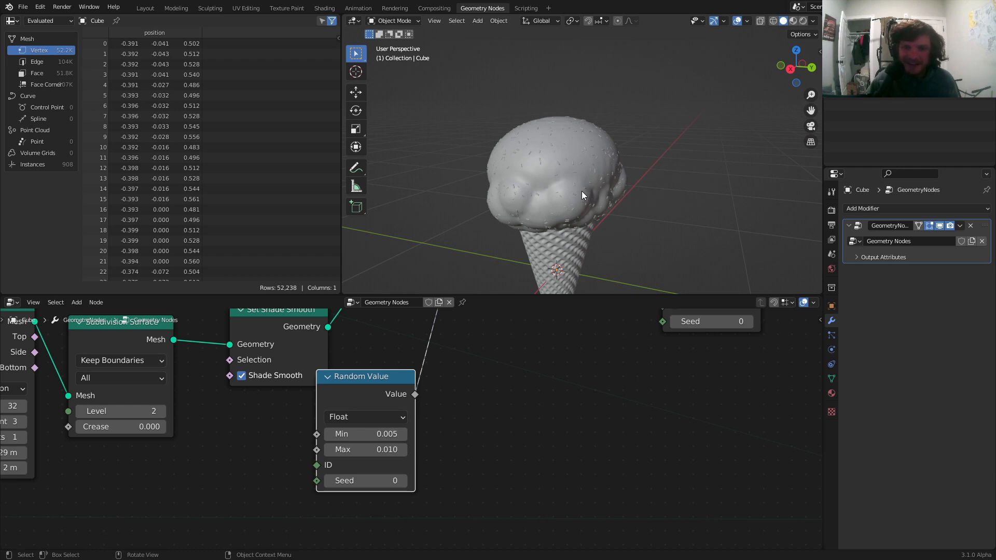
pyautogui.scroll(4, 578, 186)
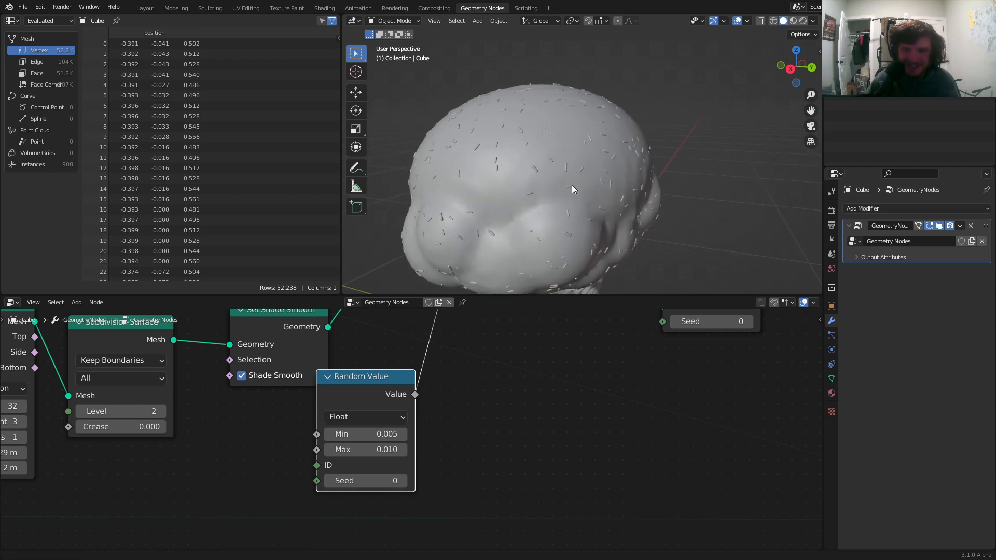
pyautogui.moveTo(573, 188); pyautogui.dragTo(546, 197, button='middle')
pyautogui.scroll(-4, 546, 197)
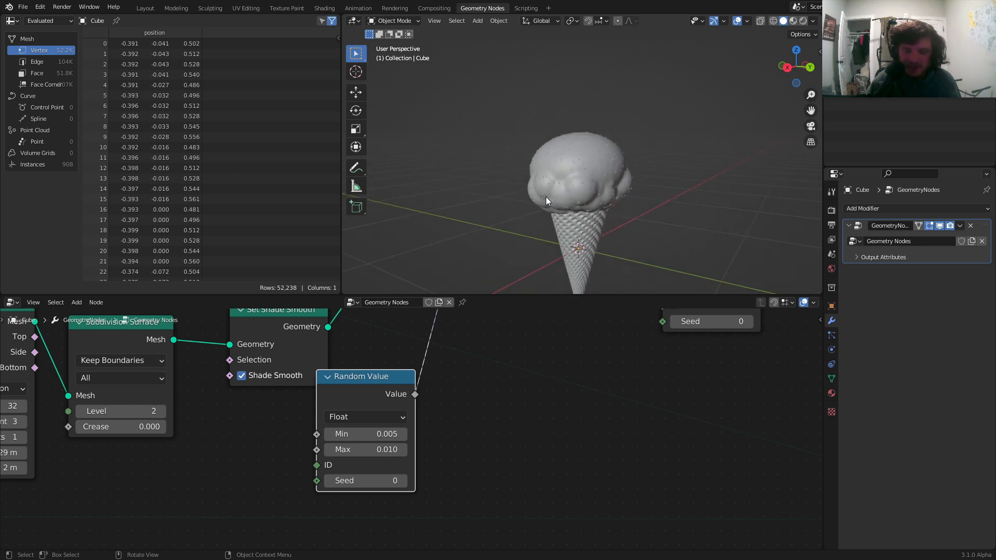
pyautogui.scroll(4, 546, 198)
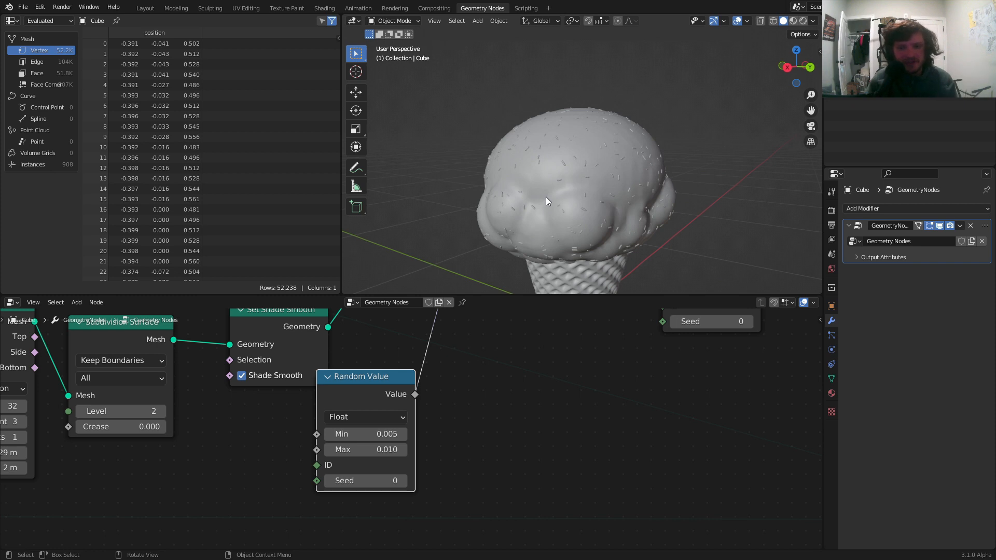
pyautogui.hotkey('ctrl', 's')
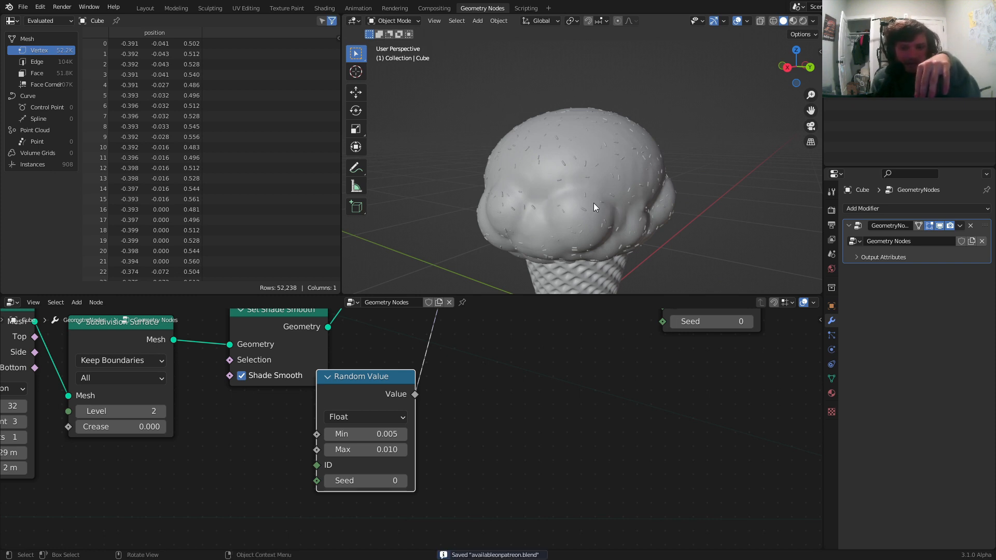
# Examine how the sprinkles are distributed on the underside of the scoop around the cone's rim.
pyautogui.scroll(3, 593, 203)
pyautogui.keyDown('shift'); pyautogui.moveTo(587, 229); pyautogui.dragTo(609, 83, button='middle'); pyautogui.keyUp('shift')
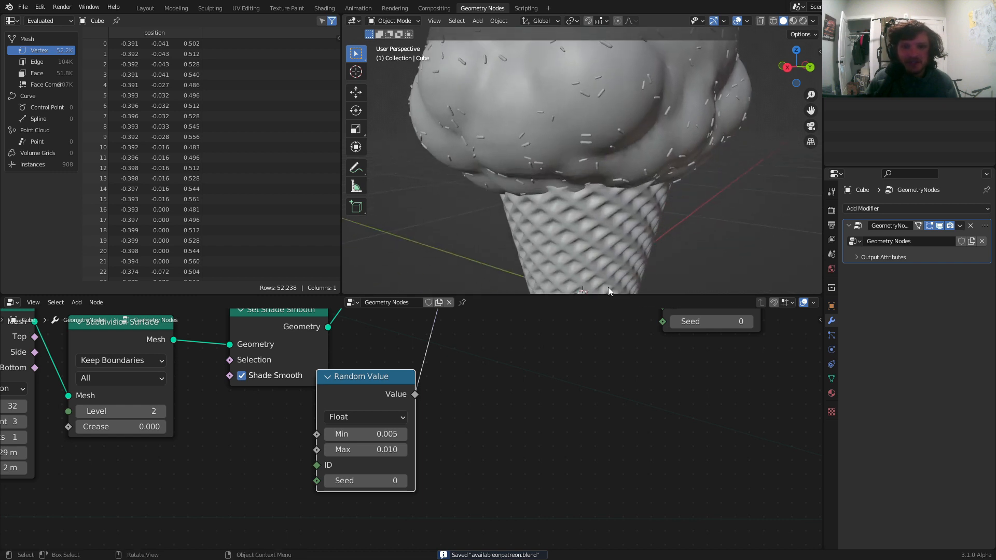
pyautogui.moveTo(568, 134); pyautogui.dragTo(561, 160, button='middle')
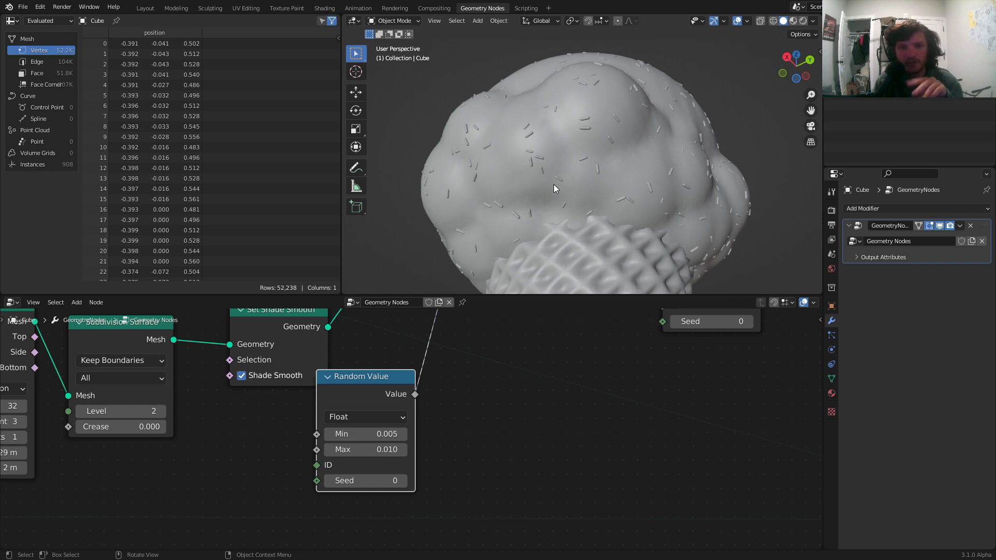
pyautogui.scroll(-4, 573, 135)
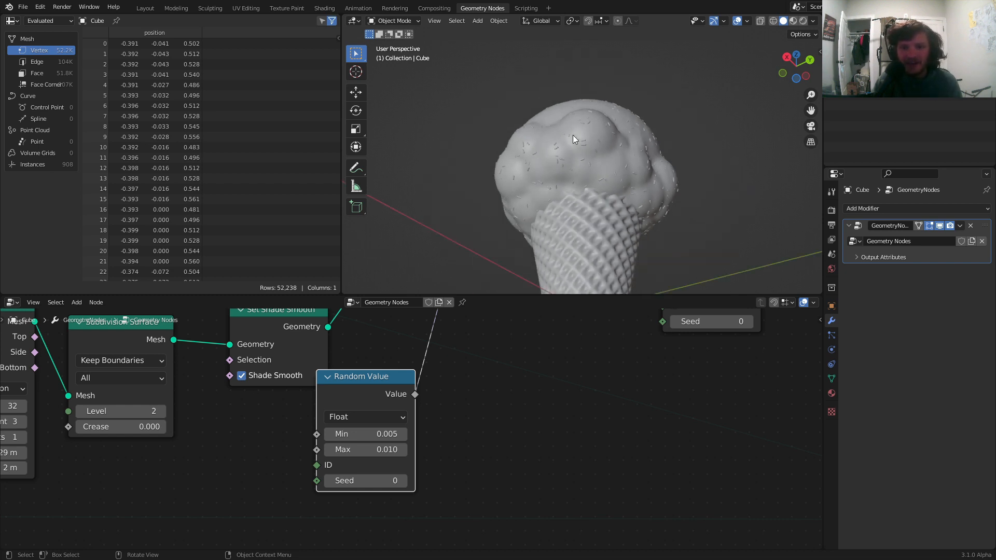
pyautogui.moveTo(581, 102); pyautogui.dragTo(590, 130, button='middle')
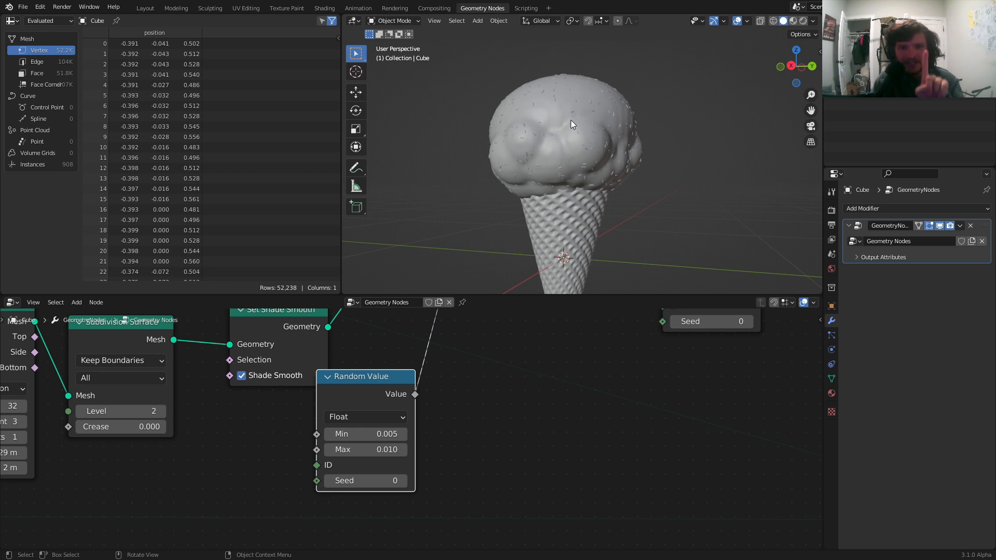
pyautogui.scroll(3, 563, 172)
pyautogui.moveTo(549, 145); pyautogui.dragTo(552, 194, button='middle')
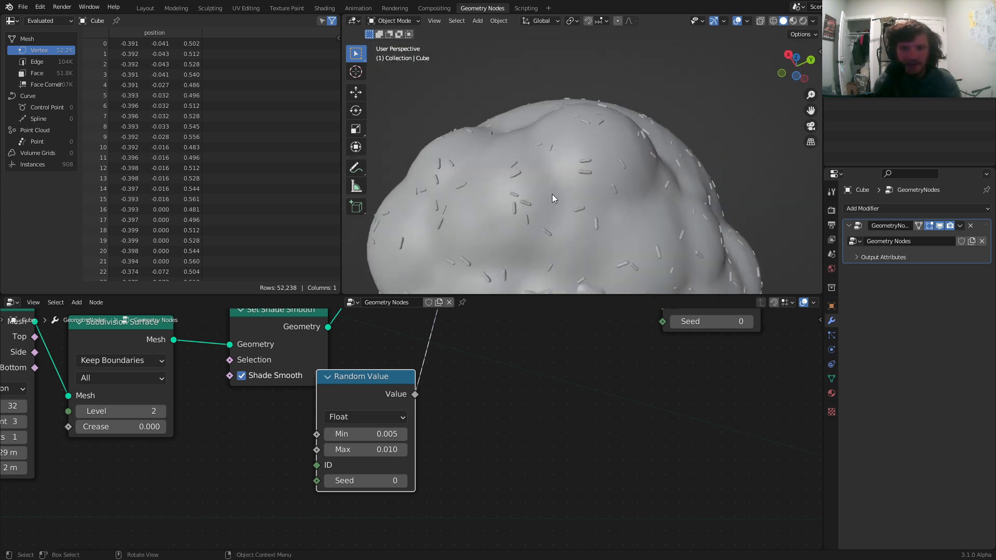
pyautogui.scroll(-2, 551, 193)
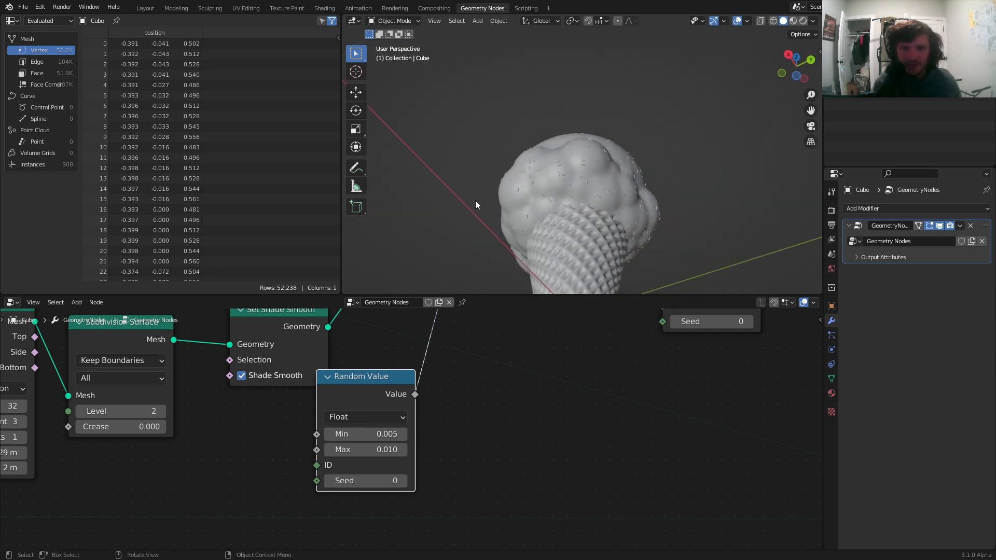
pyautogui.moveTo(590, 89); pyautogui.dragTo(545, 218, button='middle')
# Add a Normal node and place it in the empty space above and before Distribute Points on Faces.
pyautogui.scroll(-3, 511, 347)
pyautogui.moveTo(508, 358); pyautogui.dragTo(507, 513, button='middle')
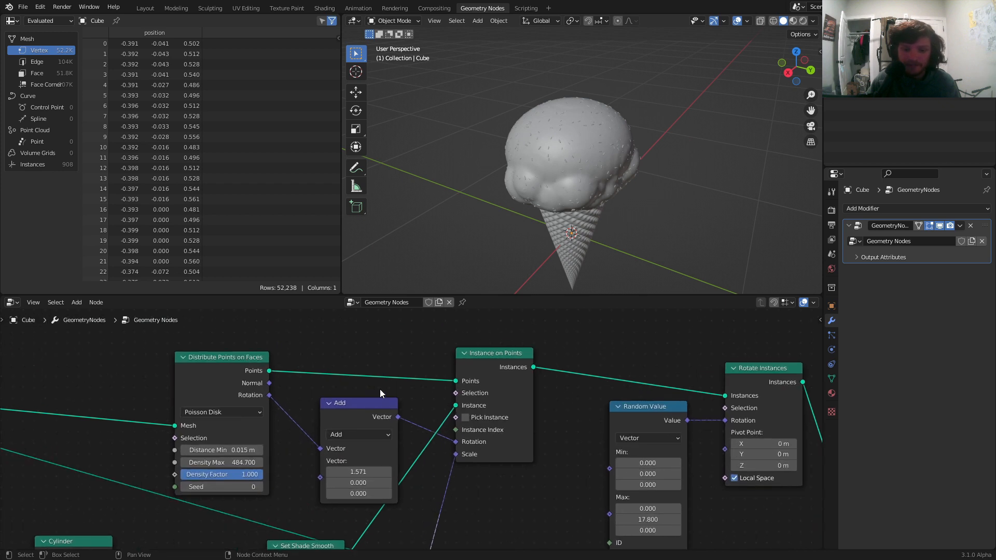
pyautogui.scroll(2, 378, 412)
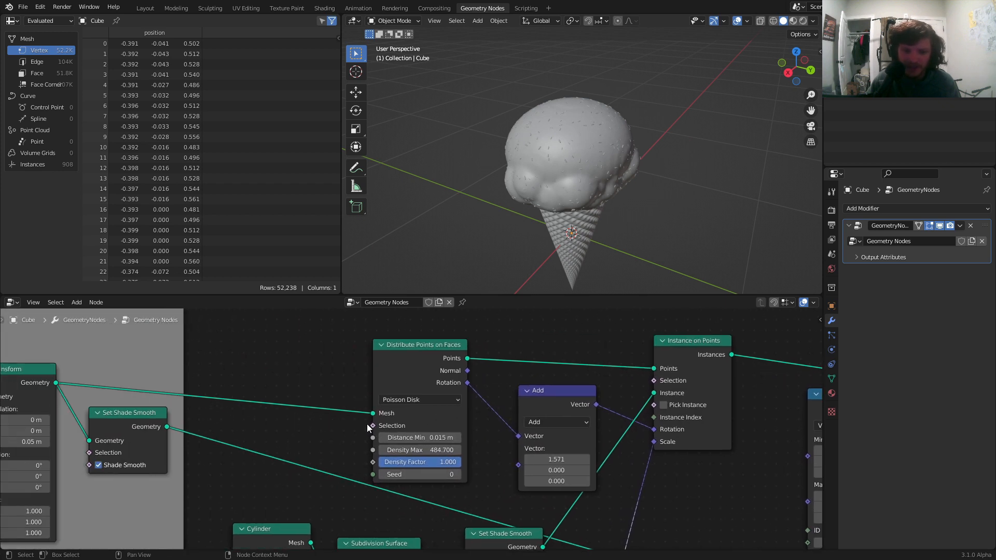
pyautogui.moveTo(338, 354); pyautogui.dragTo(429, 387, button='middle')
pyautogui.scroll(1, 429, 387)
pyautogui.hotkey('shift', 'a')
pyautogui.click(341, 337)
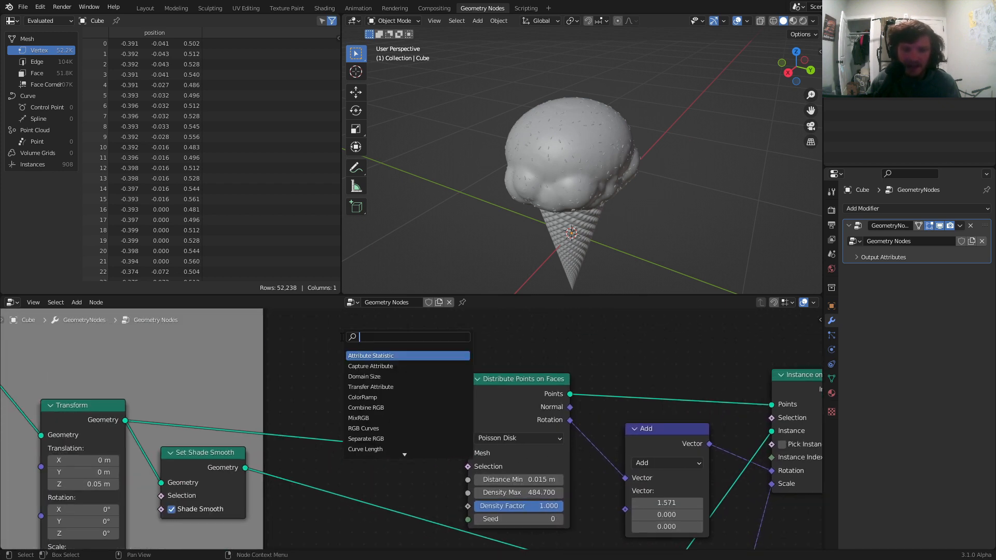
pyautogui.write('normal')
pyautogui.press('Return')
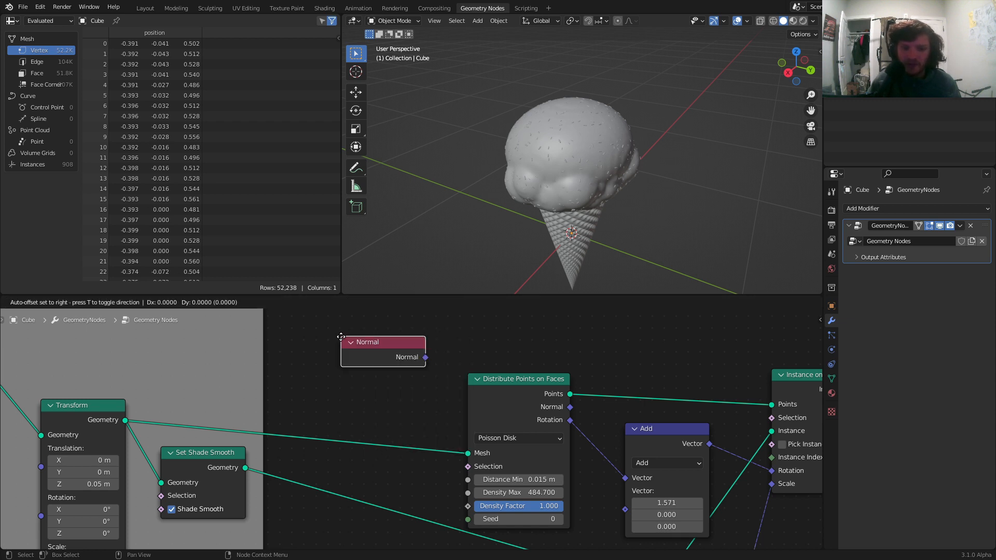
pyautogui.click(304, 344)
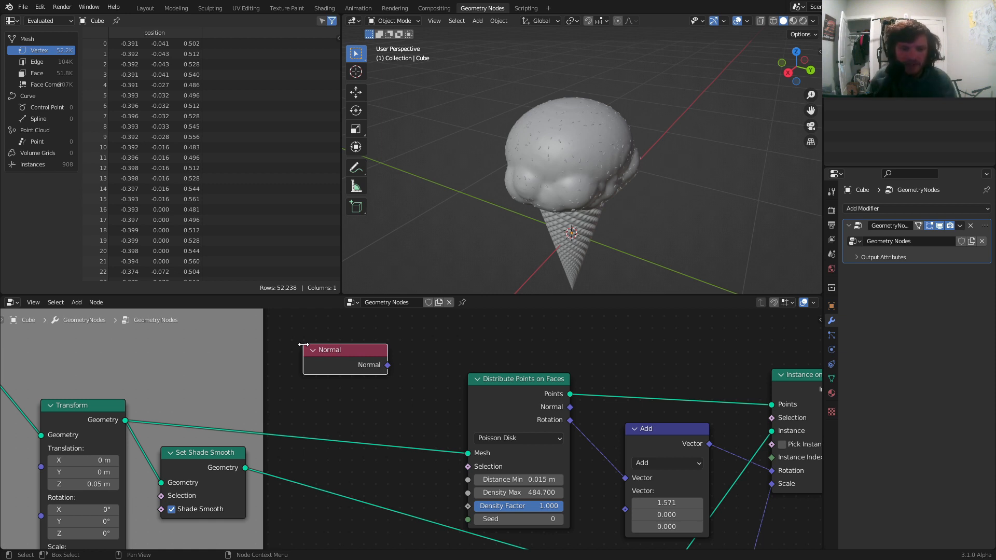
pyautogui.moveTo(303, 345); pyautogui.dragTo(364, 453, button='middle')
pyautogui.scroll(-2, 366, 413)
pyautogui.moveTo(364, 453); pyautogui.dragTo(365, 392)
# Add a Vector Math node just after the Normal node.
pyautogui.scroll(-7, 365, 389)
pyautogui.scroll(6, 355, 386)
pyautogui.scroll(-4, 349, 399)
pyautogui.scroll(-2, 348, 402)
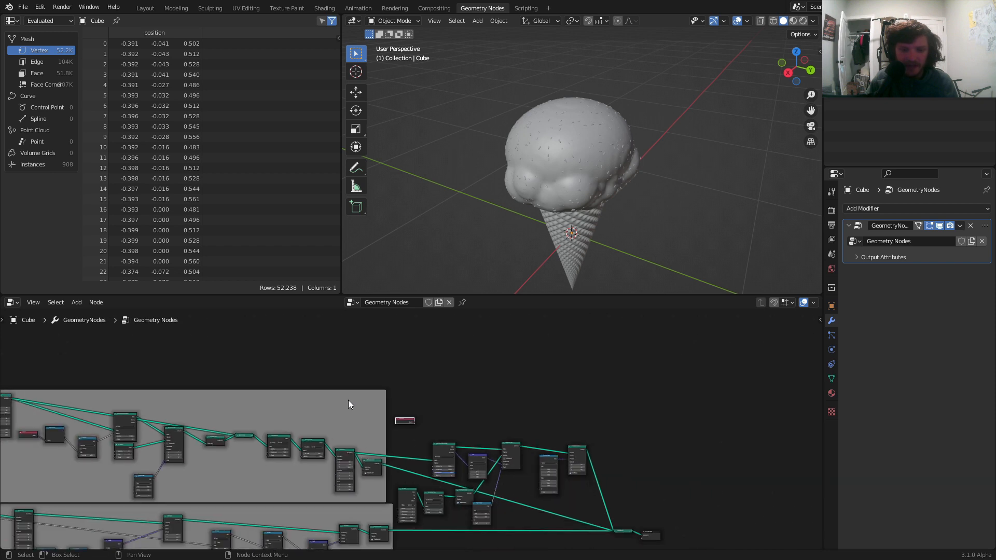
pyautogui.scroll(5, 357, 406)
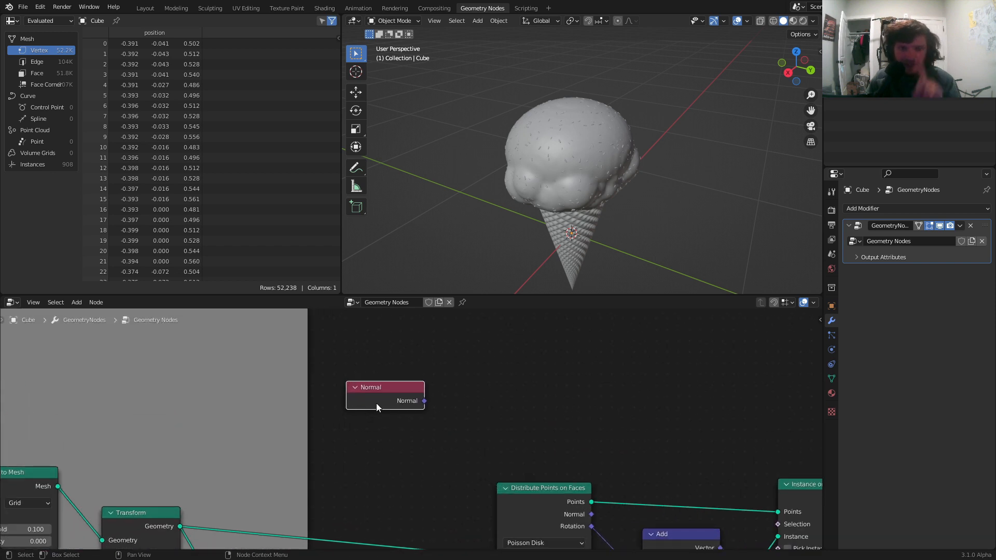
pyautogui.scroll(2, 394, 384)
pyautogui.hotkey('shift', 'a')
pyautogui.click(451, 337)
pyautogui.write('vec')
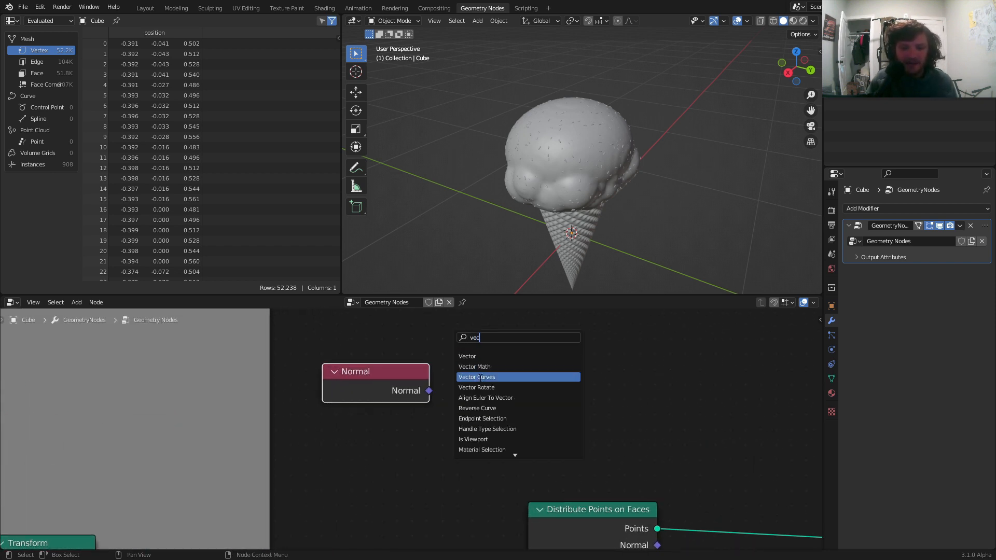
pyautogui.click(484, 366)
pyautogui.click(493, 351)
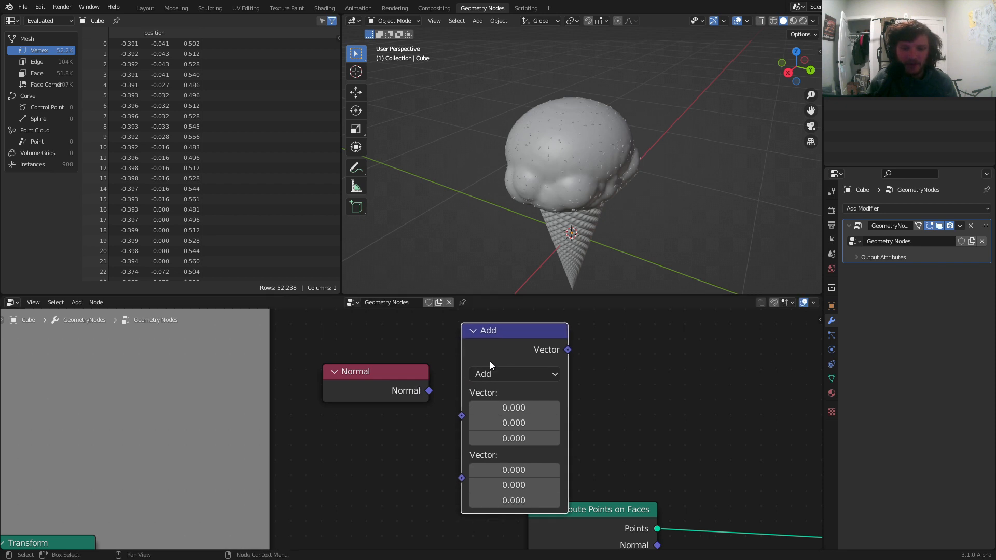
# Connect Normal to the Vector Math node's first Vector input and change its operation to Dot Product.
pyautogui.moveTo(428, 391); pyautogui.dragTo(461, 416)
pyautogui.click(494, 376)
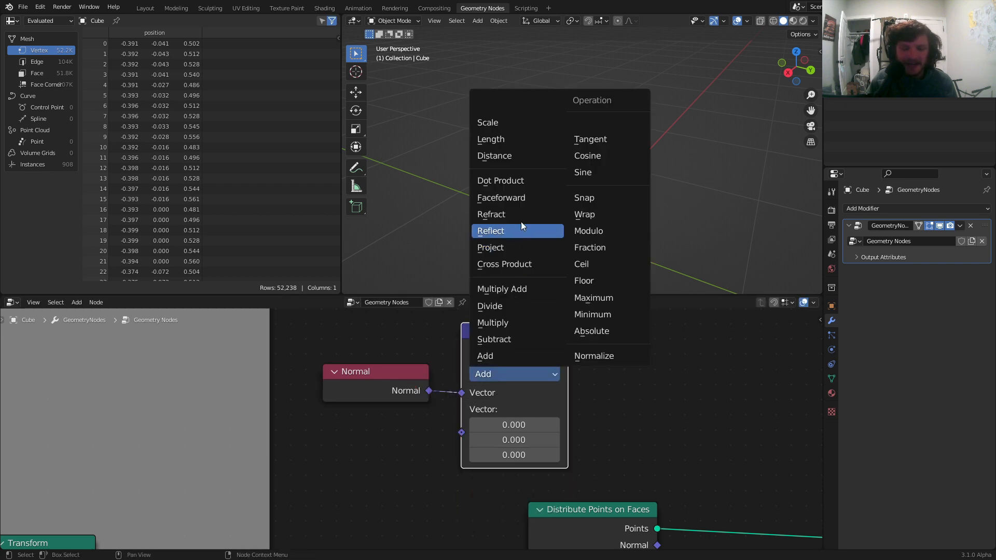
pyautogui.click(510, 182)
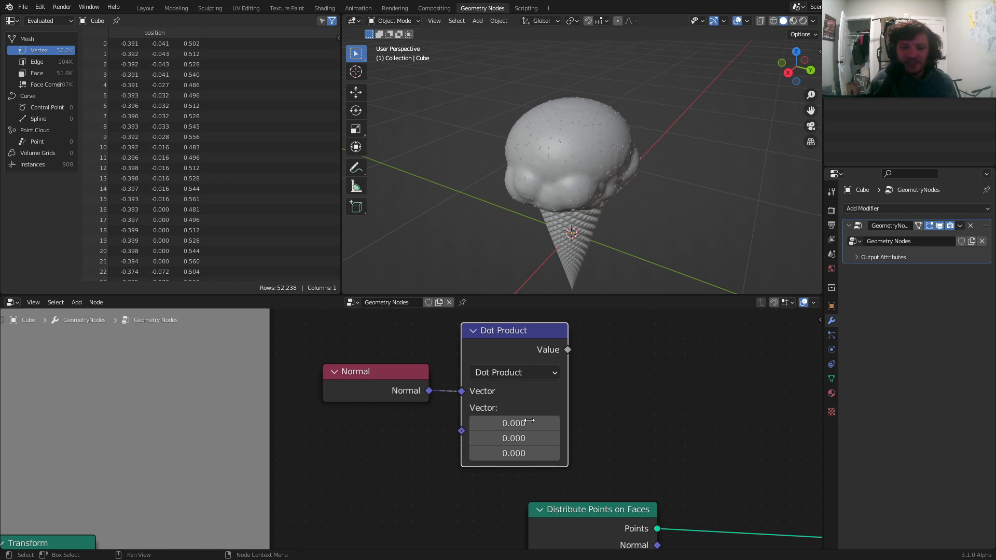
# Set the Z component of the Dot Product node's second vector to 1.
pyautogui.click(538, 453)
pyautogui.write('1')
pyautogui.press('Return')
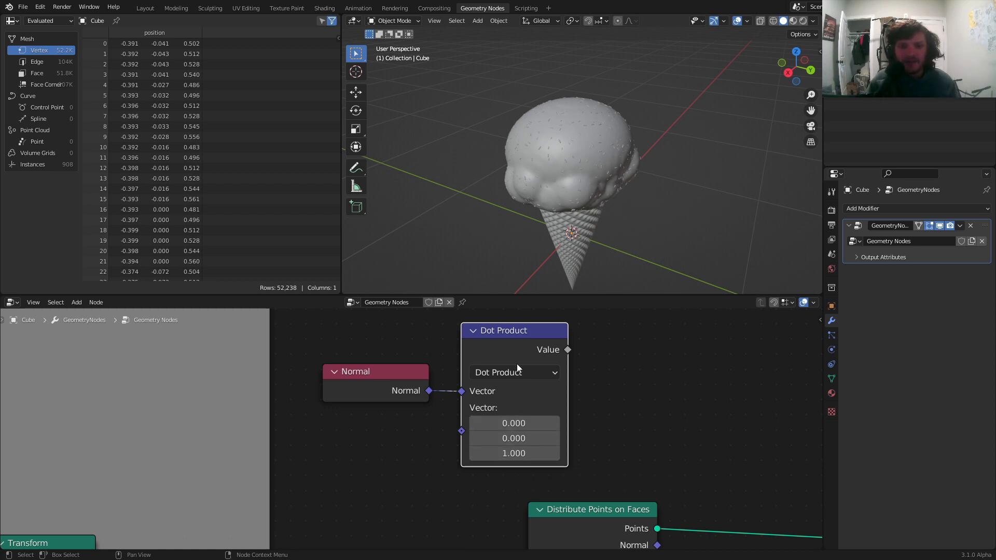
pyautogui.moveTo(572, 350); pyautogui.dragTo(633, 349)
pyautogui.press('Escape')
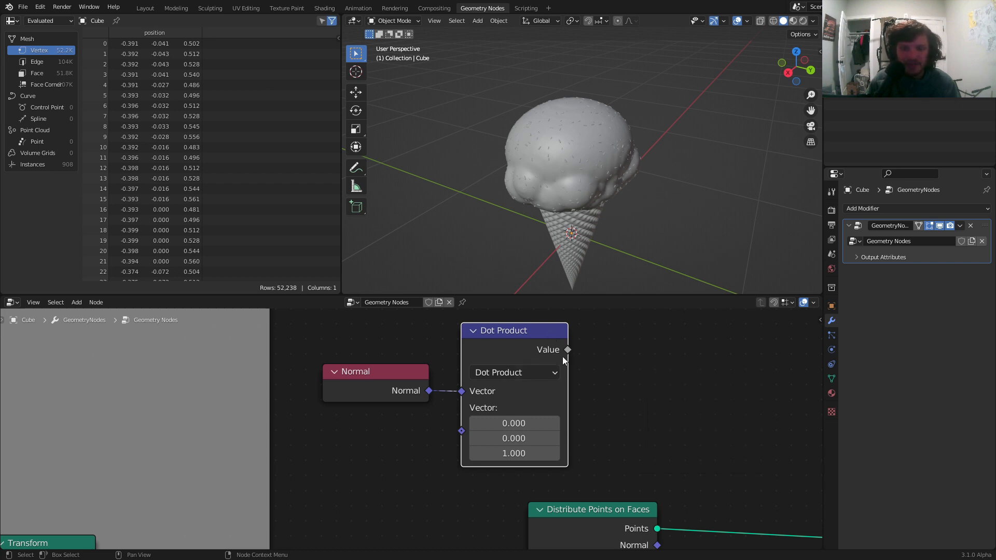
pyautogui.moveTo(567, 350); pyautogui.dragTo(611, 338)
pyautogui.press('Escape')
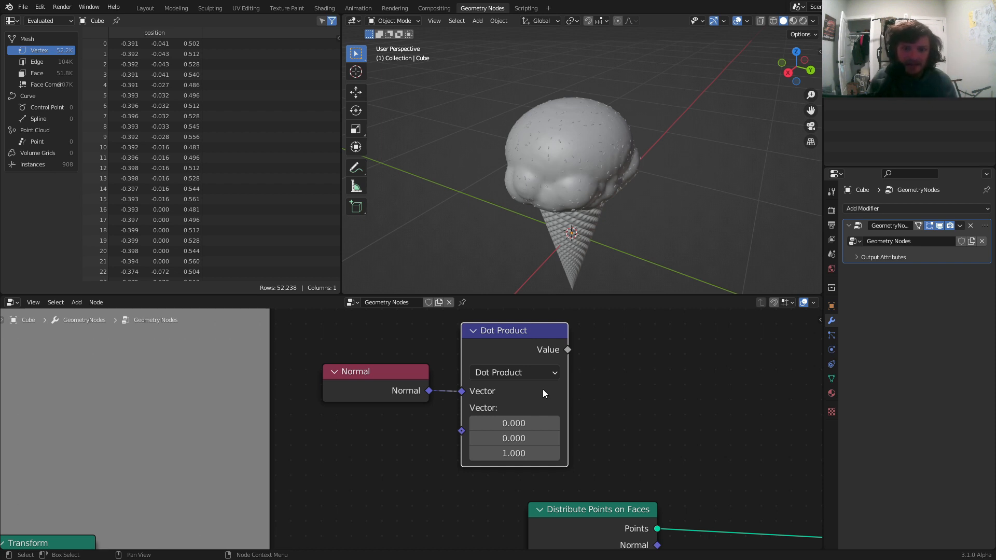
# Connect Dot Product's Value to the Selection of Distribute Points on Faces and shift the Normal and Dot Product nodes further before it.
pyautogui.keyDown('ctrl'); pyautogui.moveTo(543, 389); pyautogui.dragTo(516, 360, button='middle'); pyautogui.keyUp('ctrl')
pyautogui.moveTo(506, 360); pyautogui.dragTo(482, 529)
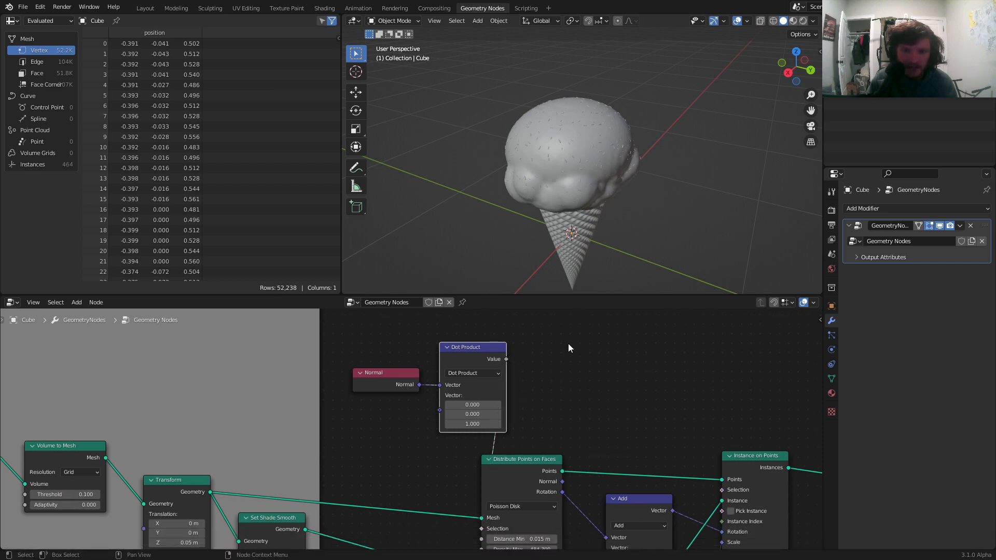
pyautogui.moveTo(369, 424); pyautogui.dragTo(471, 353)
pyautogui.press('g')
pyautogui.click(439, 373)
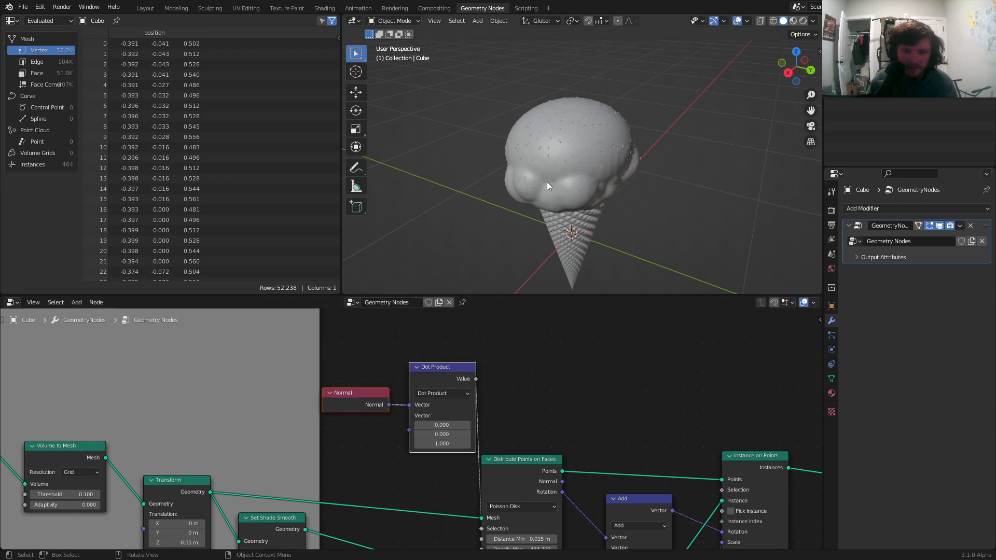
# Examine the sprinkle distribution over the top, sides and underside of the scoop.
pyautogui.scroll(4, 553, 176)
pyautogui.moveTo(559, 169); pyautogui.dragTo(564, 98, button='middle')
pyautogui.moveTo(507, 218); pyautogui.dragTo(534, 95, button='middle')
pyautogui.scroll(-5, 534, 95)
pyautogui.moveTo(533, 131); pyautogui.dragTo(541, 174, button='middle')
pyautogui.scroll(5, 541, 174)
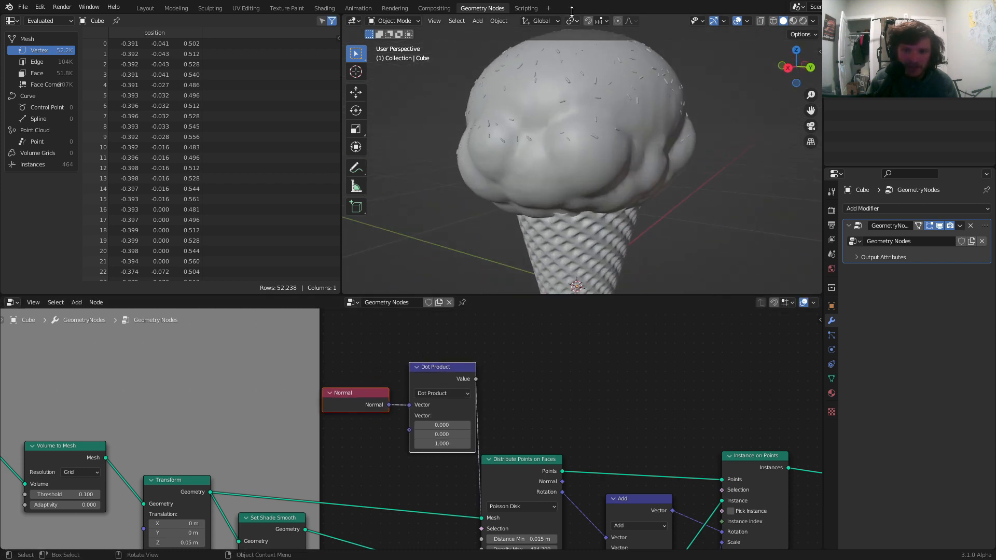
# Move the Normal and Dot Product nodes farther away from Distribute Points on Faces, above the scoop frame.
pyautogui.scroll(-4, 402, 384)
pyautogui.moveTo(383, 333); pyautogui.dragTo(426, 388, button='middle')
pyautogui.moveTo(396, 395); pyautogui.dragTo(316, 326)
# Insert a Math node on the link after Dot Product and set its operation to Greater Than.
pyautogui.hotkey('shift', 'a')
pyautogui.click(391, 326)
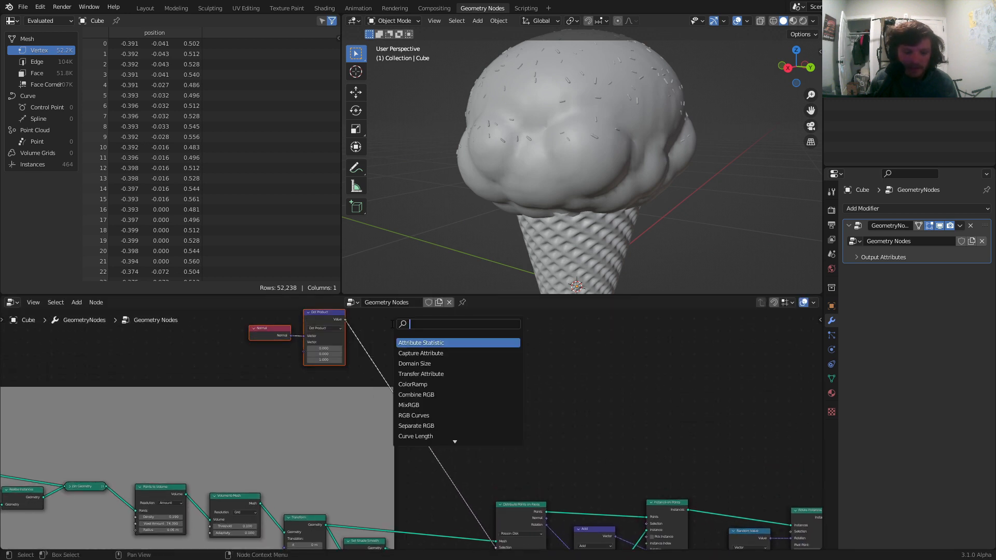
pyautogui.write('math')
pyautogui.press('Return')
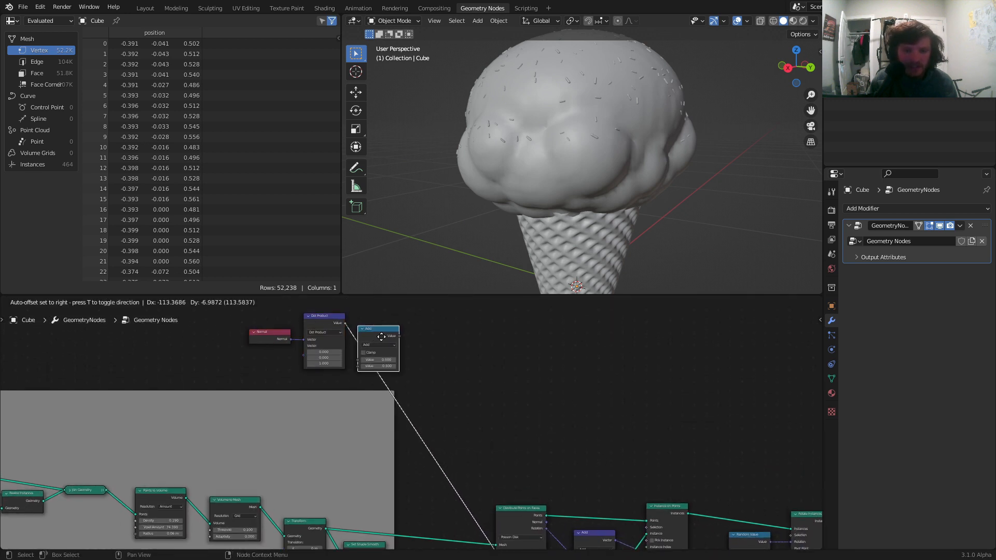
pyautogui.click(391, 336)
pyautogui.click(381, 346)
pyautogui.click(431, 381)
pyautogui.scroll(2, 397, 358)
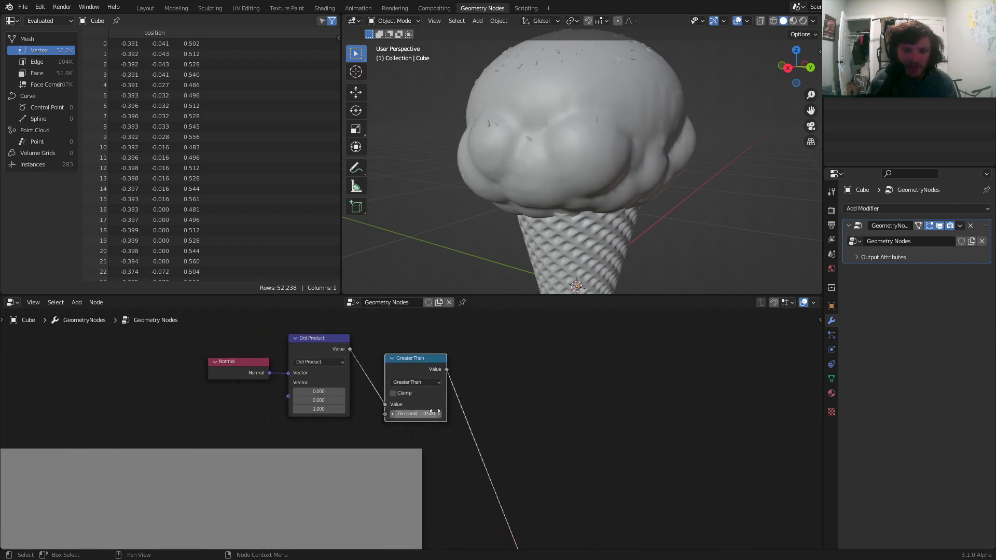
# Try Greater Than thresholds of 0.2 and 0.9, checking the sprinkles on top of the scoop.
pyautogui.moveTo(415, 414); pyautogui.dragTo(394, 413)
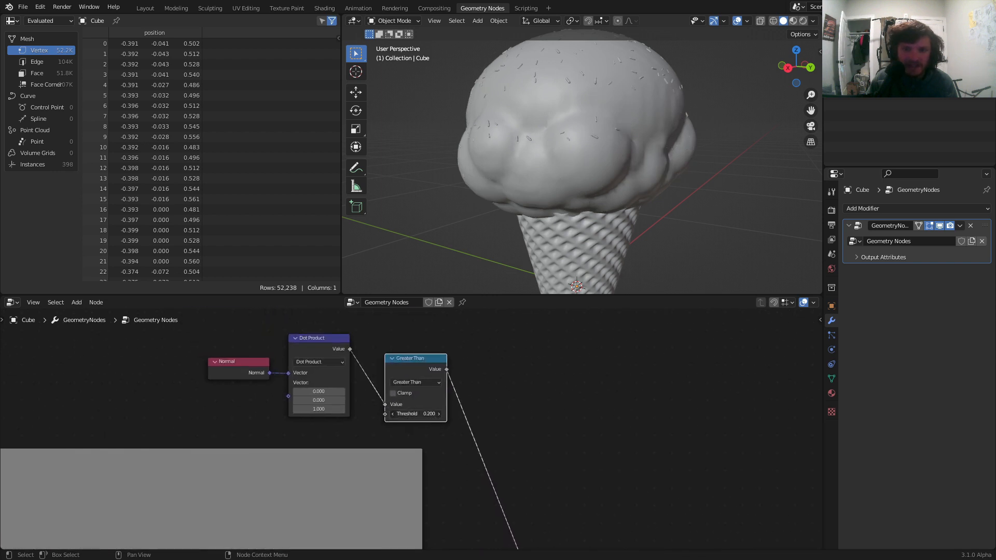
pyautogui.click(433, 413)
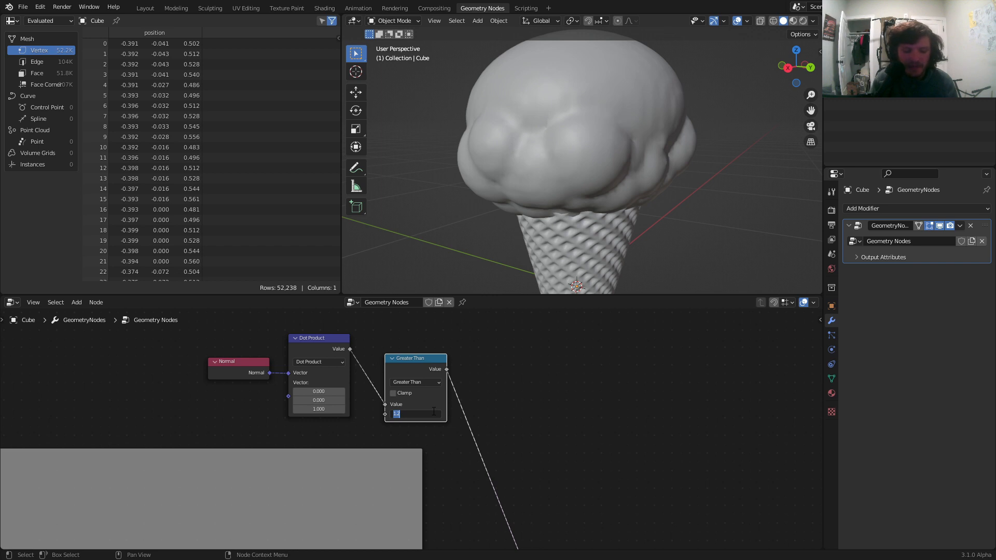
pyautogui.write('.9')
pyautogui.press('Return')
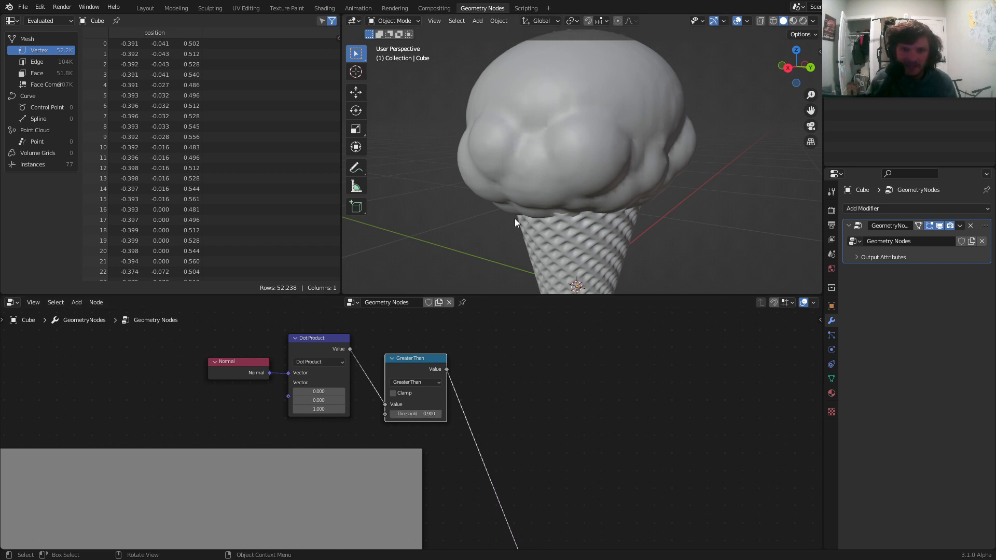
pyautogui.moveTo(515, 219); pyautogui.dragTo(623, 101, button='middle')
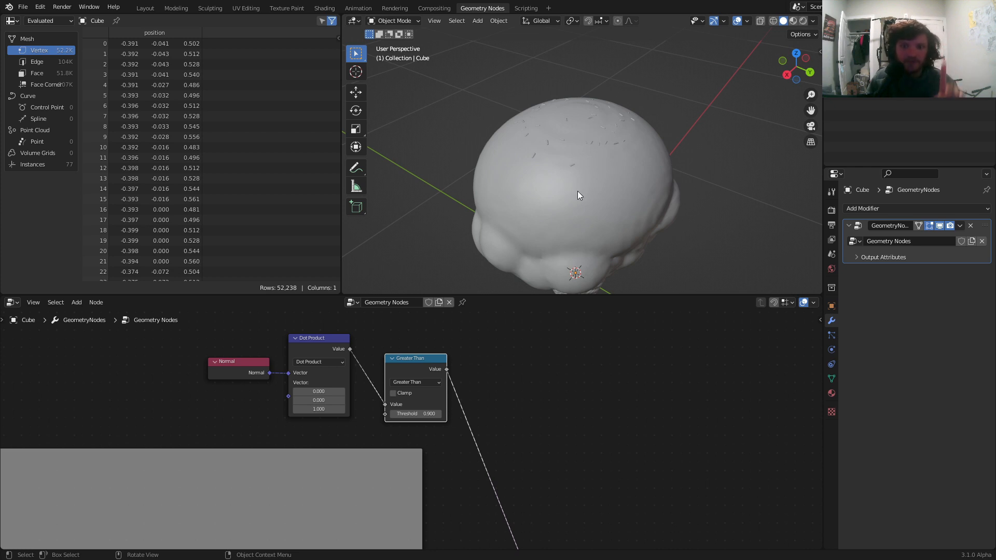
# Try a Greater Than threshold of -0.110 and check the sprinkles around the scoop's bulges.
pyautogui.moveTo(578, 191); pyautogui.dragTo(556, 125, button='middle')
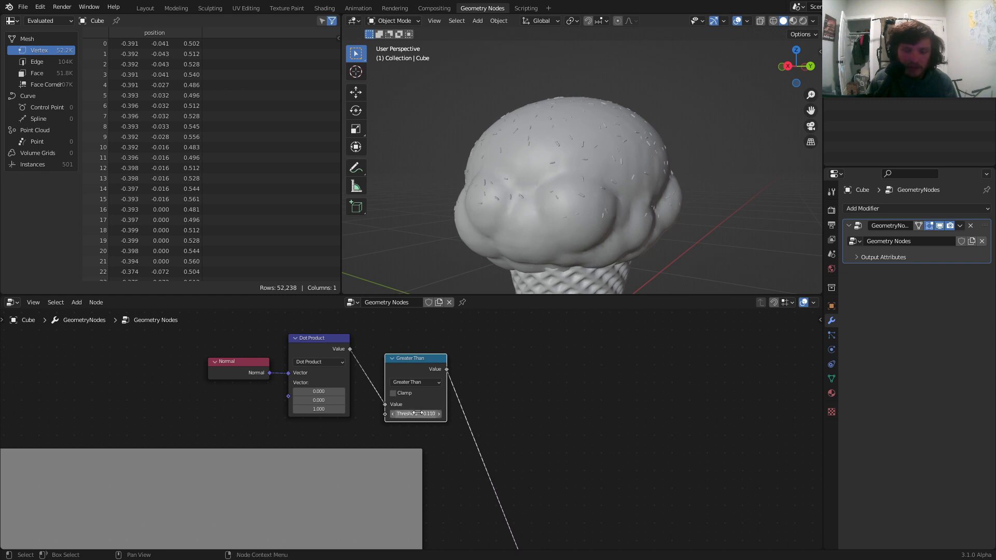
pyautogui.scroll(-3, 570, 207)
pyautogui.moveTo(571, 206); pyautogui.dragTo(618, 201, button='middle')
pyautogui.scroll(2, 619, 201)
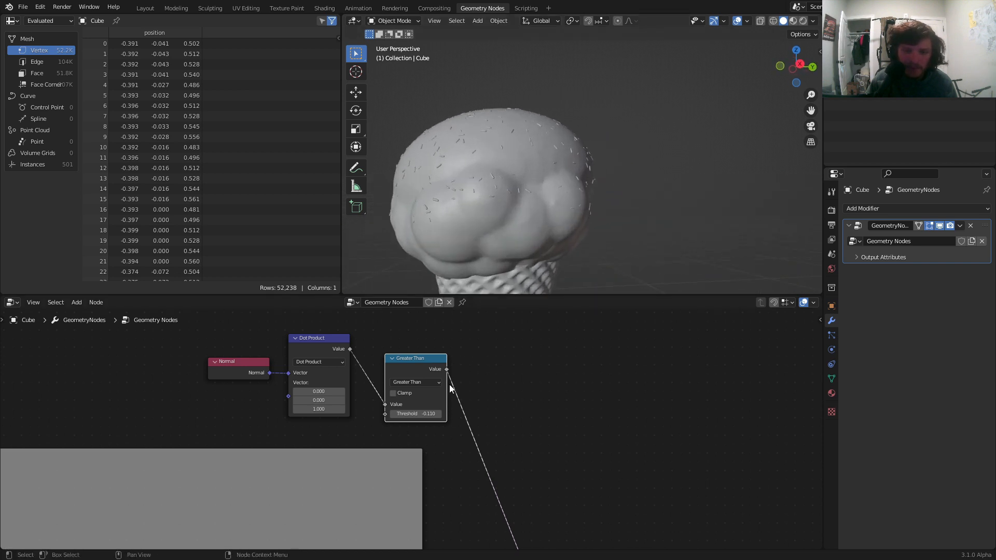
# Set the Greater Than threshold to 0, then remove that node while keeping Dot Product linked to the Selection.
pyautogui.click(427, 415)
pyautogui.write('0')
pyautogui.press('Return')
pyautogui.hotkey('ctrl', 'x')
pyautogui.moveTo(517, 172); pyautogui.dragTo(528, 142, button='middle')
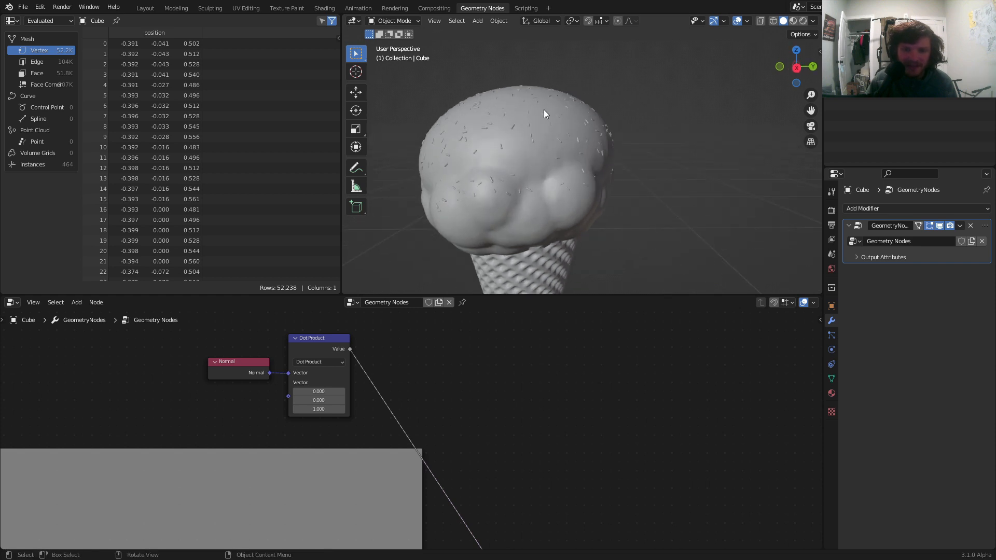
# Set the sprinkles' Distribute Points on Faces to a Density Max of 692 and a Distance Min of 0.01 m.
pyautogui.scroll(-3, 487, 419)
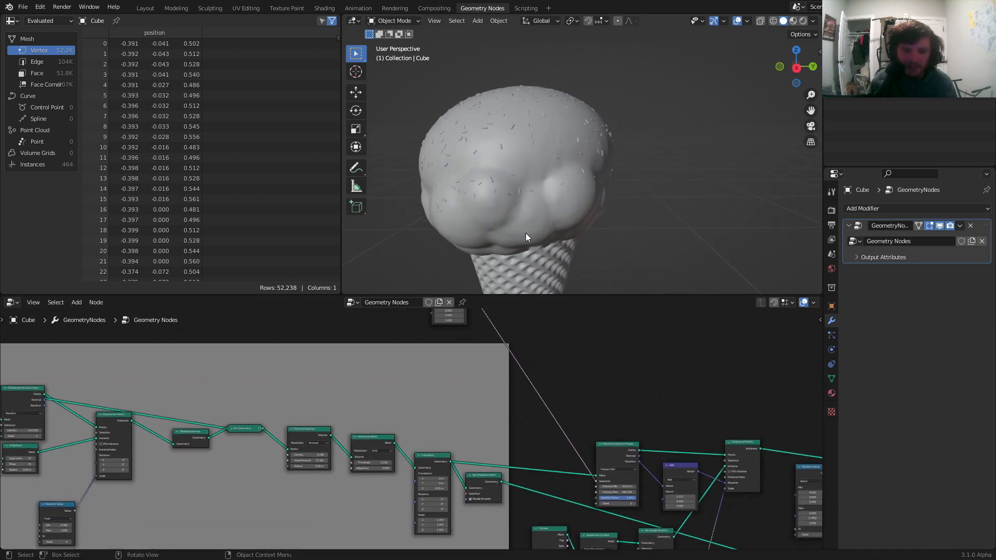
pyautogui.moveTo(461, 337); pyautogui.dragTo(443, 399, button='middle')
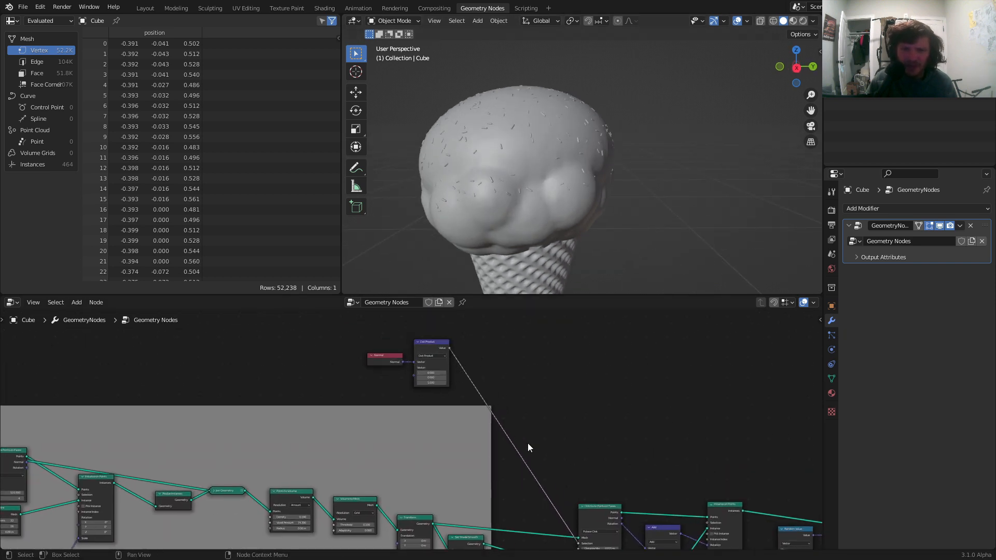
pyautogui.moveTo(528, 443); pyautogui.dragTo(526, 366, button='middle')
pyautogui.moveTo(294, 450); pyautogui.dragTo(331, 429, button='middle')
pyautogui.scroll(10, 331, 428)
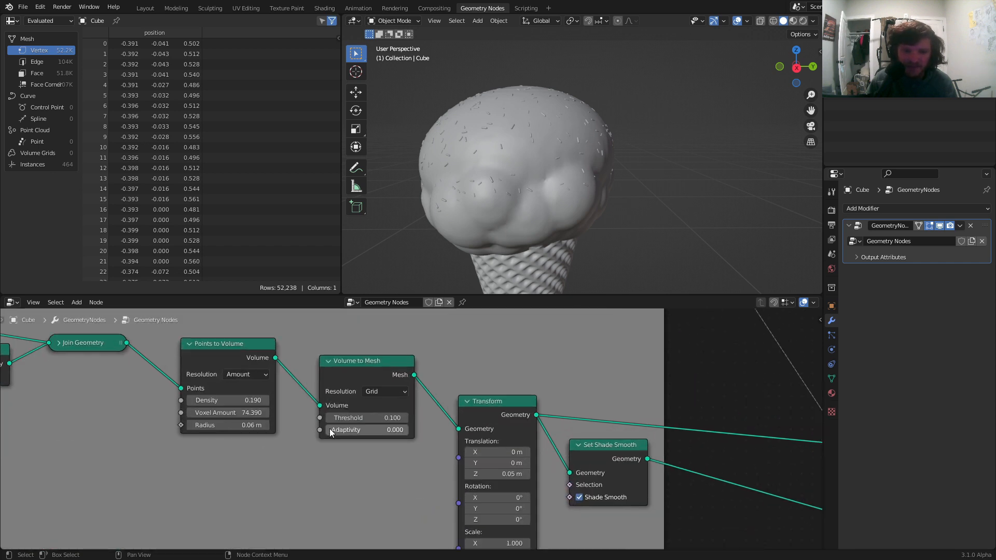
pyautogui.moveTo(403, 457); pyautogui.dragTo(254, 394, button='middle')
pyautogui.moveTo(649, 429); pyautogui.dragTo(264, 387, button='middle')
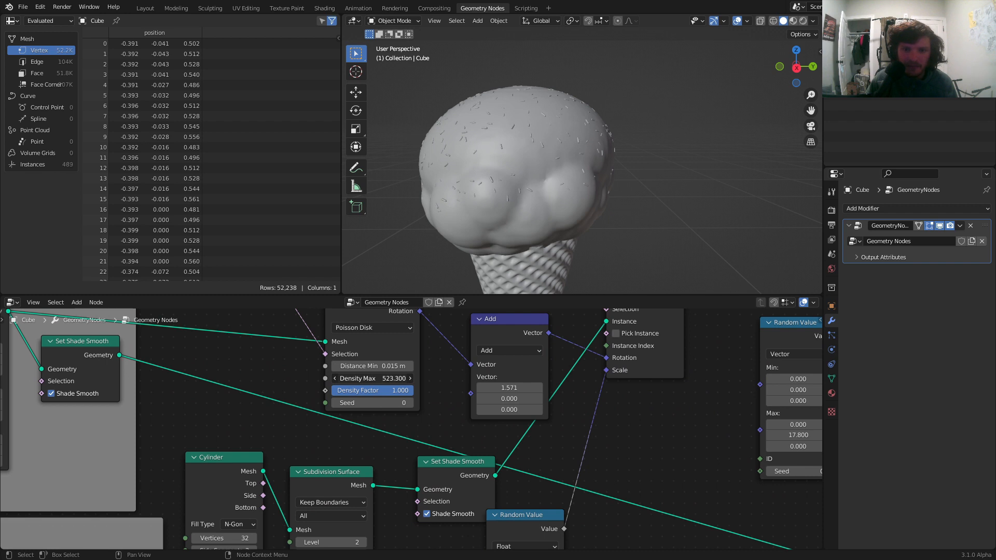
pyautogui.moveTo(371, 349); pyautogui.dragTo(369, 348)
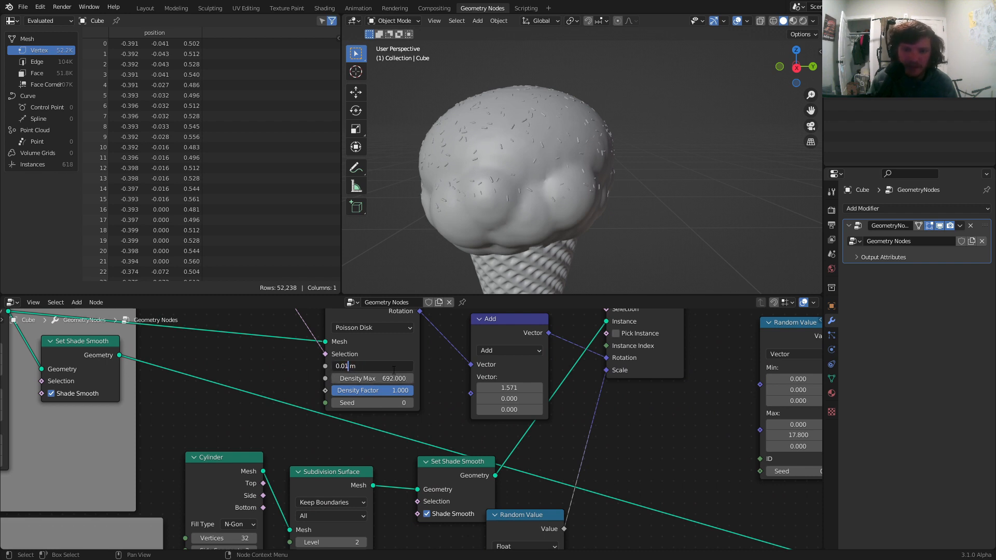
# Save the file with the whole ice cream cone in view.
pyautogui.scroll(-6, 579, 157)
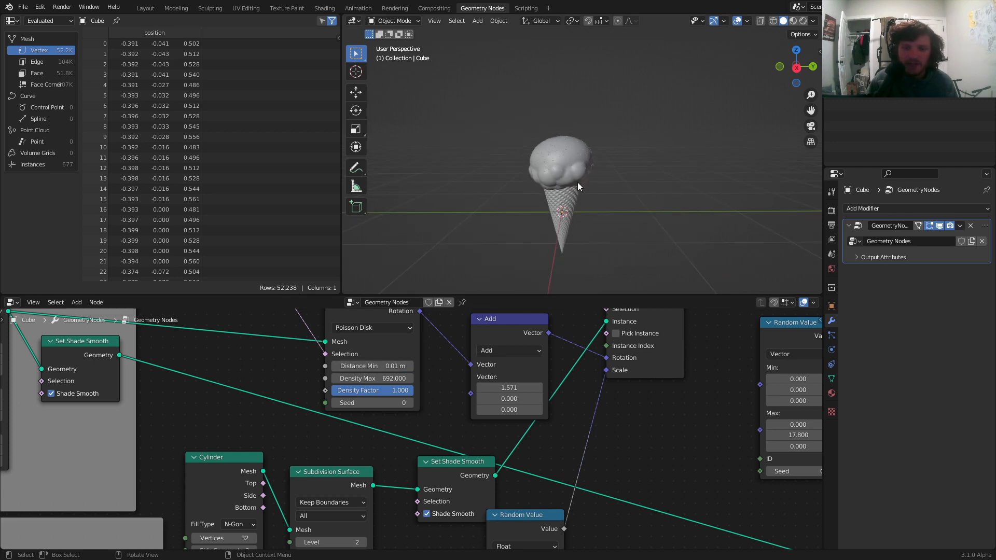
pyautogui.hotkey('ctrl', 's')
pyautogui.moveTo(568, 197); pyautogui.dragTo(600, 176, button='middle')
pyautogui.scroll(-3, 277, 416)
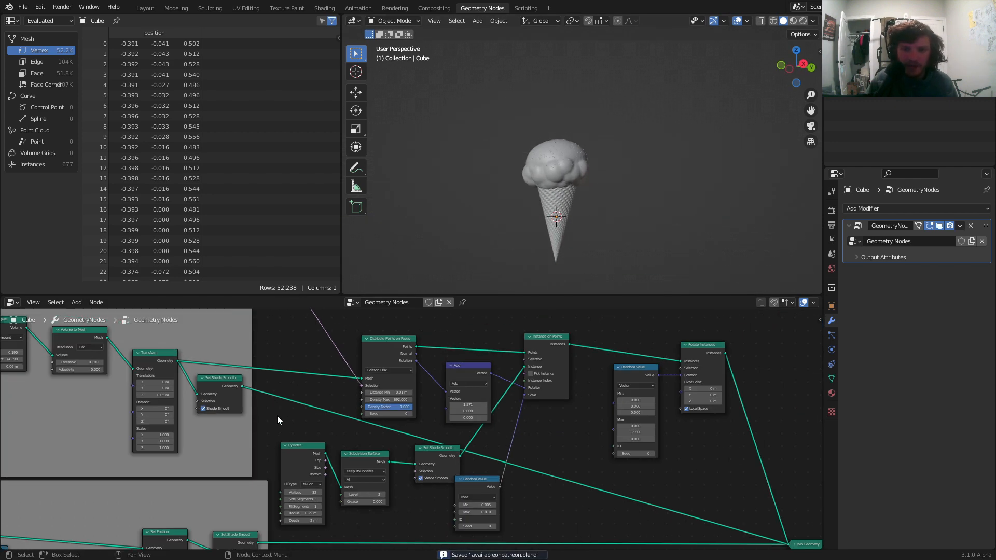
# Adjust the Value node that feeds the Multiply and Sine nodes of the waffle cone pattern.
pyautogui.scroll(-8, 277, 416)
pyautogui.moveTo(103, 475); pyautogui.dragTo(458, 382, button='middle')
pyautogui.moveTo(230, 406); pyautogui.dragTo(450, 387, button='middle')
pyautogui.scroll(7, 230, 413)
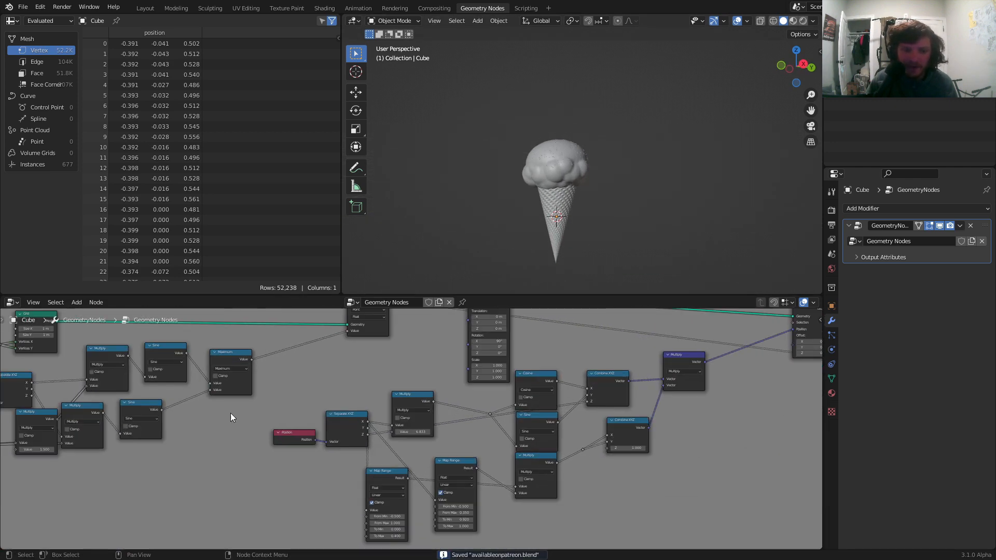
pyautogui.moveTo(231, 413); pyautogui.dragTo(558, 405, button='middle')
pyautogui.scroll(6, 192, 447)
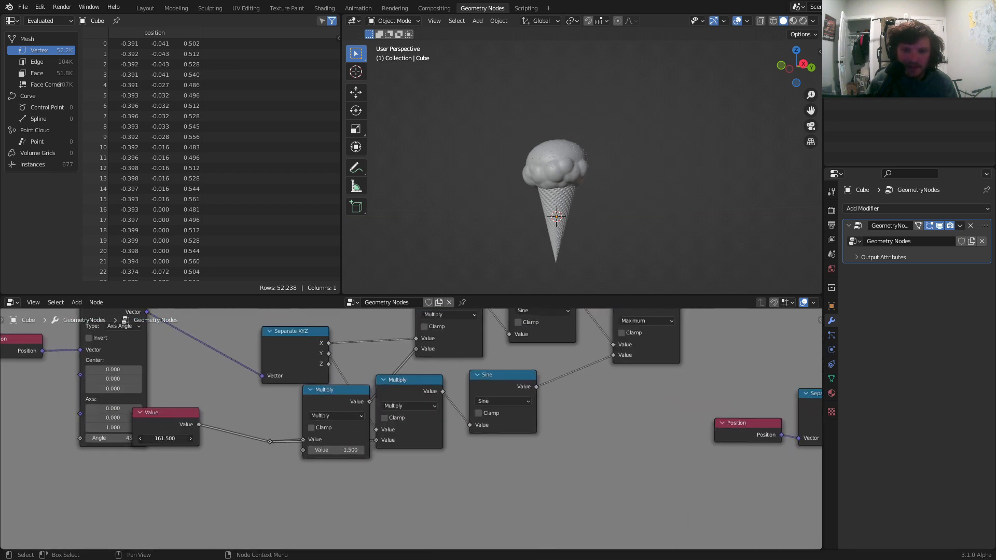
pyautogui.keyDown('ctrl'); pyautogui.moveTo(165, 439); pyautogui.dragTo(172, 438); pyautogui.keyUp('ctrl')
pyautogui.scroll(-3, 449, 406)
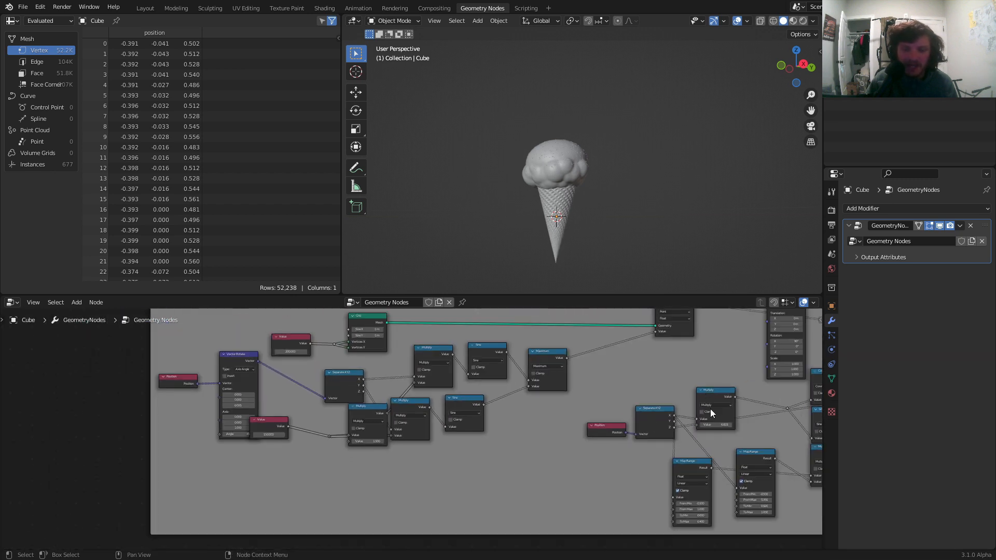
# Try a much higher Multiply value for the cone's displacement along its normals, and undo it.
pyautogui.moveTo(710, 409); pyautogui.dragTo(306, 382, button='middle')
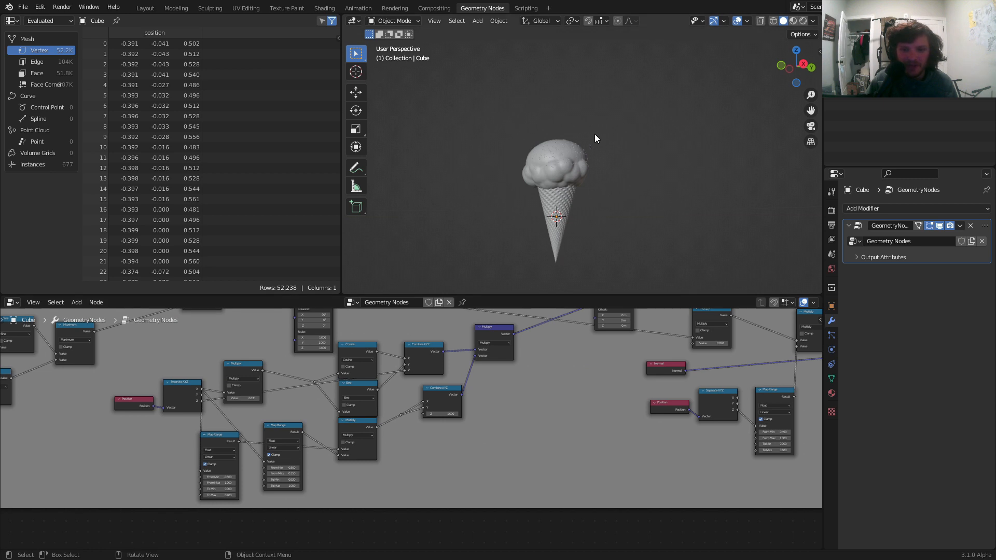
pyautogui.scroll(4, 551, 197)
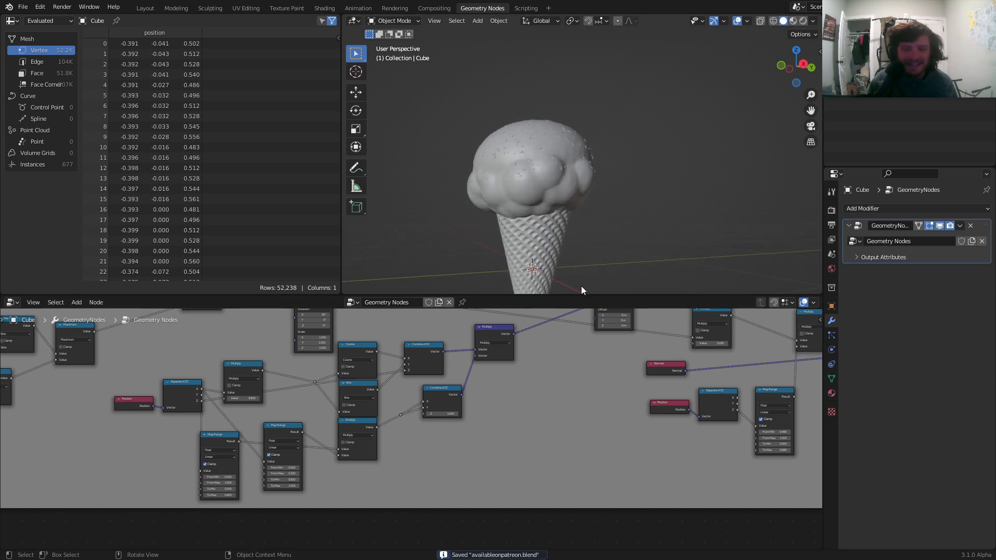
pyautogui.moveTo(642, 372); pyautogui.dragTo(449, 431, button='middle')
pyautogui.scroll(2, 450, 431)
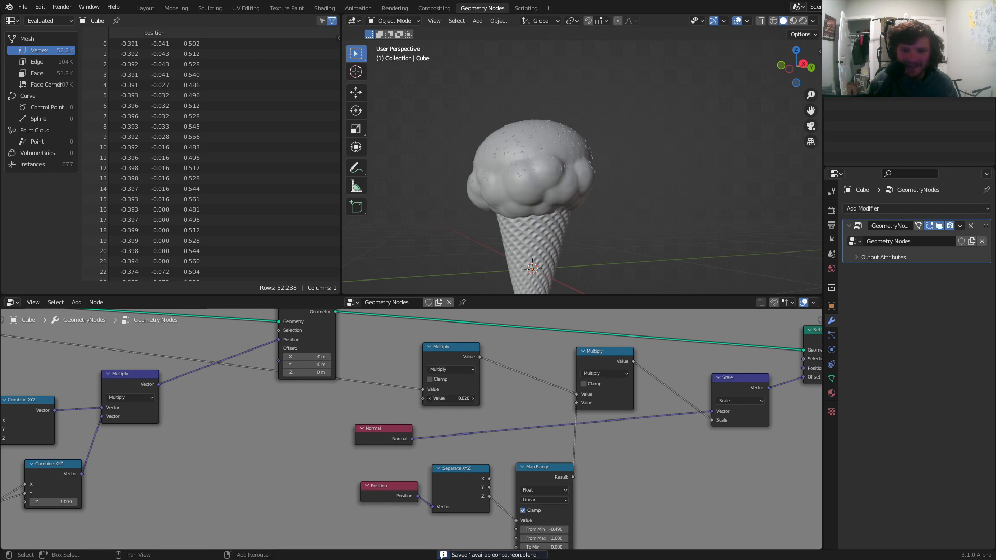
pyautogui.moveTo(451, 399); pyautogui.dragTo(460, 400)
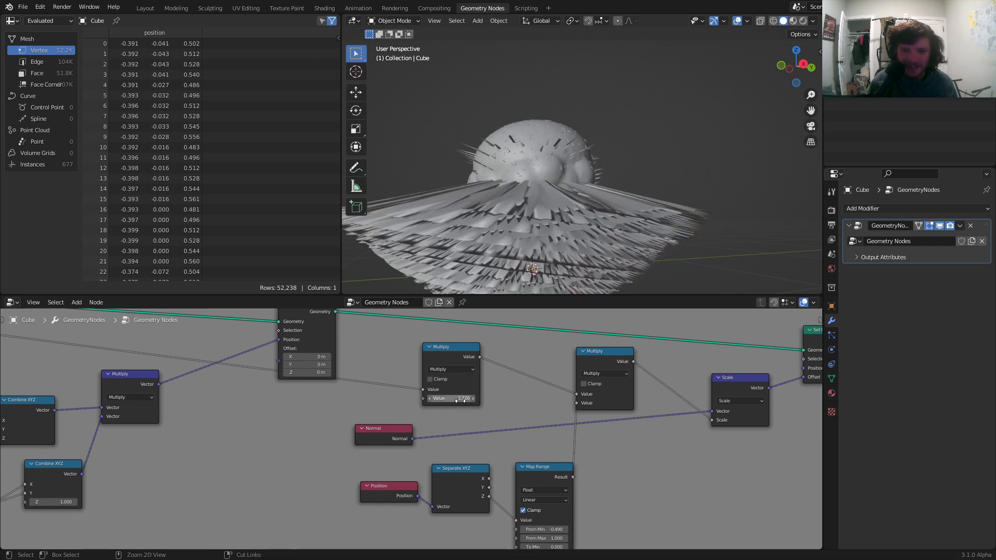
pyautogui.hotkey('ctrl', 'z')
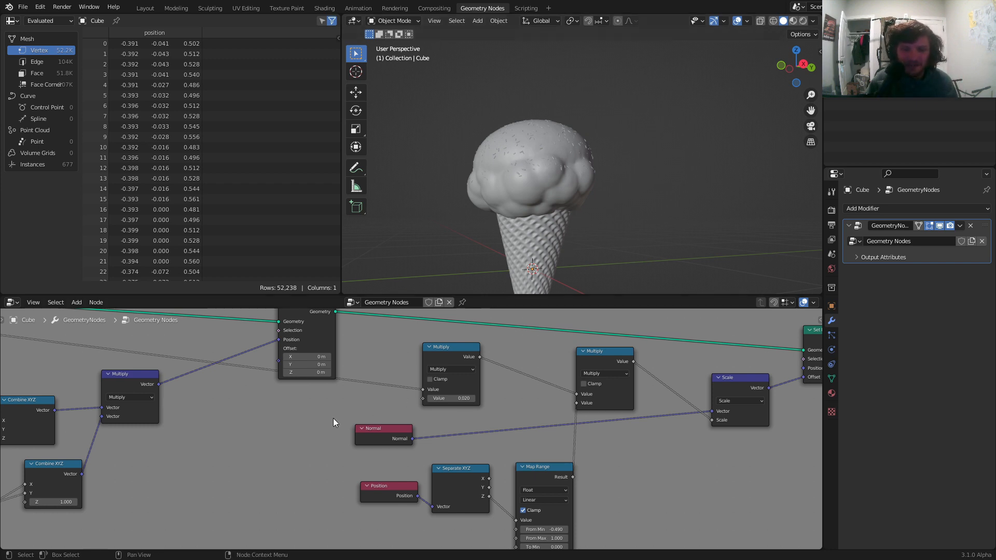
pyautogui.moveTo(221, 442); pyautogui.dragTo(468, 323, button='middle')
pyautogui.moveTo(80, 465); pyautogui.dragTo(411, 423, button='middle')
pyautogui.moveTo(303, 447); pyautogui.dragTo(434, 309)
pyautogui.scroll(-5, 523, 179)
pyautogui.hotkey('ctrl', 'z')
pyautogui.hotkey('ctrl', 'z')
# Bring up the scoop's UV Sphere and point distribution nodes and save the file.
pyautogui.scroll(-8, 622, 380)
pyautogui.moveTo(650, 364); pyautogui.dragTo(412, 515, button='middle')
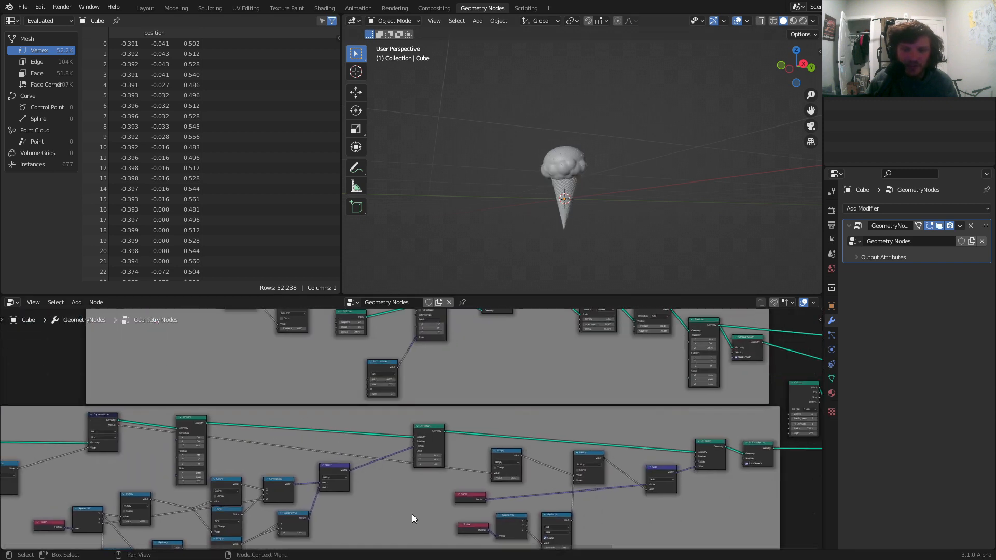
pyautogui.moveTo(466, 435); pyautogui.dragTo(447, 468, button='middle')
pyautogui.scroll(5, 486, 404)
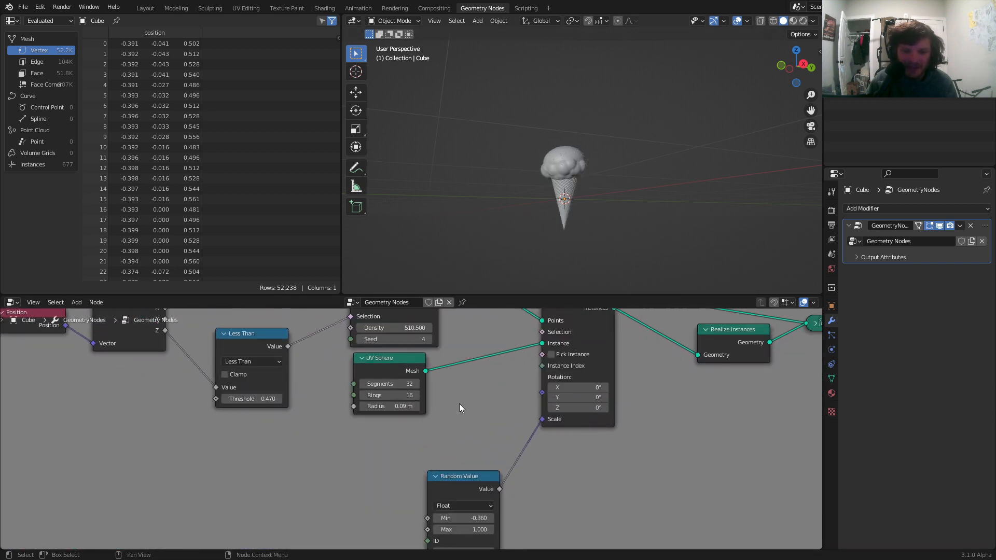
pyautogui.hotkey('ctrl', 's')
# Try higher Seed values for the scoop's point distribution, and set the Seed back to 4.
pyautogui.click(430, 340)
pyautogui.click(430, 339)
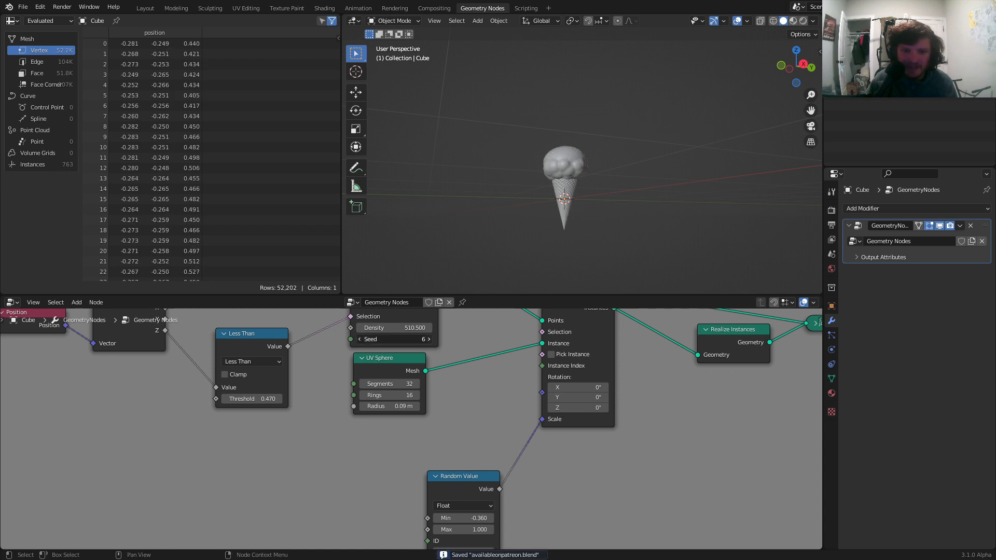
pyautogui.click(430, 339)
pyautogui.click(430, 339)
pyautogui.click(400, 341)
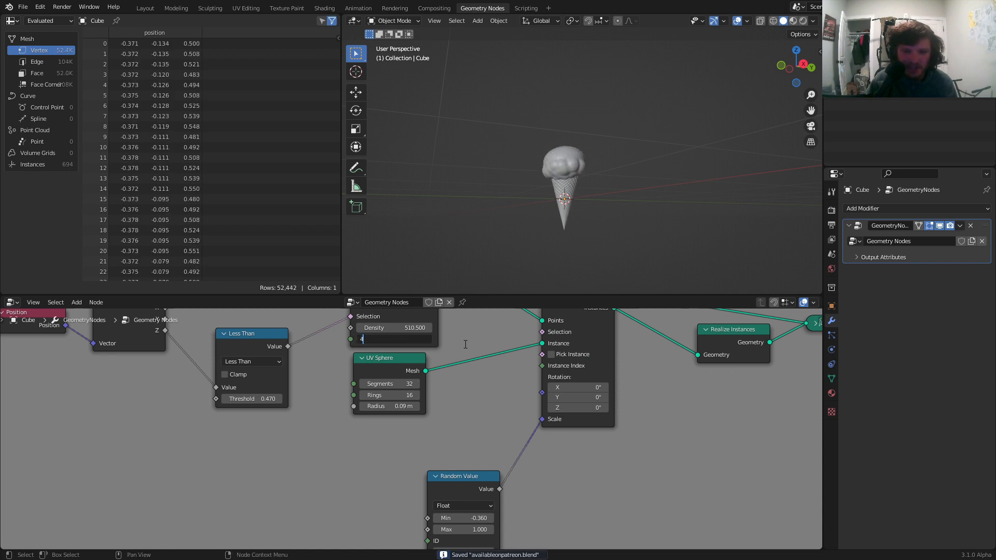
pyautogui.write('4')
pyautogui.press('Return')
# Save the file with the ice cream cone seen from a closer angle.
pyautogui.scroll(4, 600, 148)
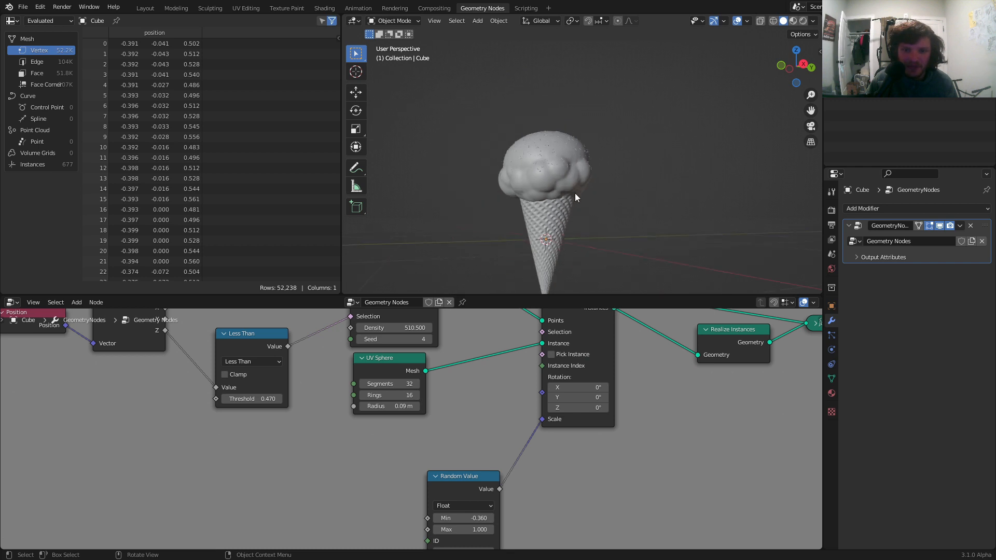
pyautogui.moveTo(575, 198); pyautogui.dragTo(549, 216, button='middle')
pyautogui.hotkey('ctrl', 's')
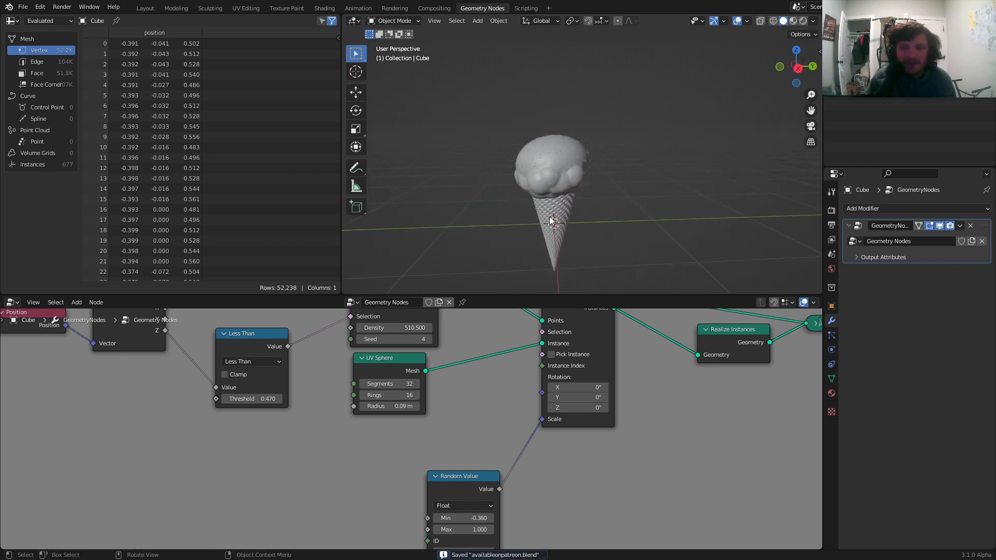
# Open the recent file creamdemo.blend and examine its scoop and the waffle pattern of the cone up close.
pyautogui.scroll(4, 551, 219)
pyautogui.click(23, 6)
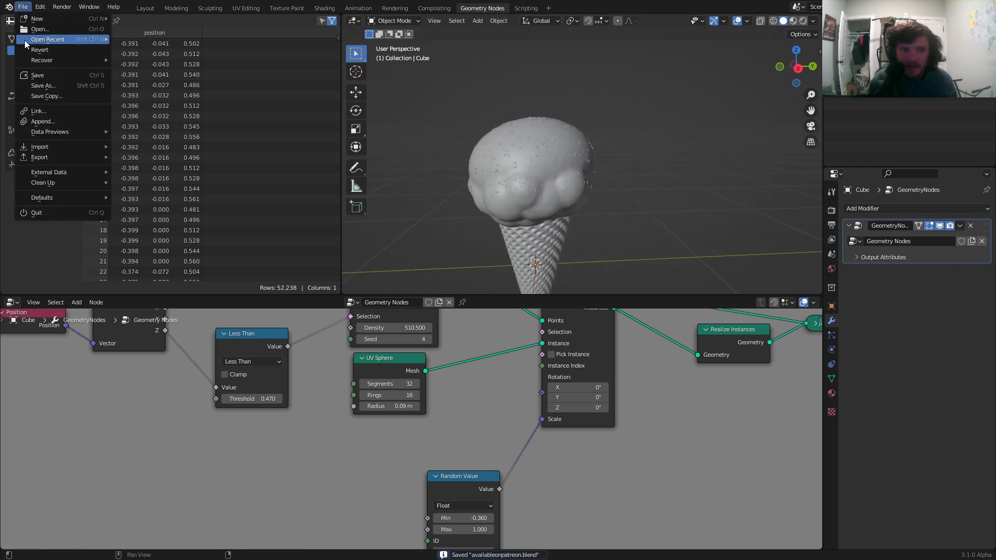
pyautogui.moveTo(51, 40)
pyautogui.click(194, 51)
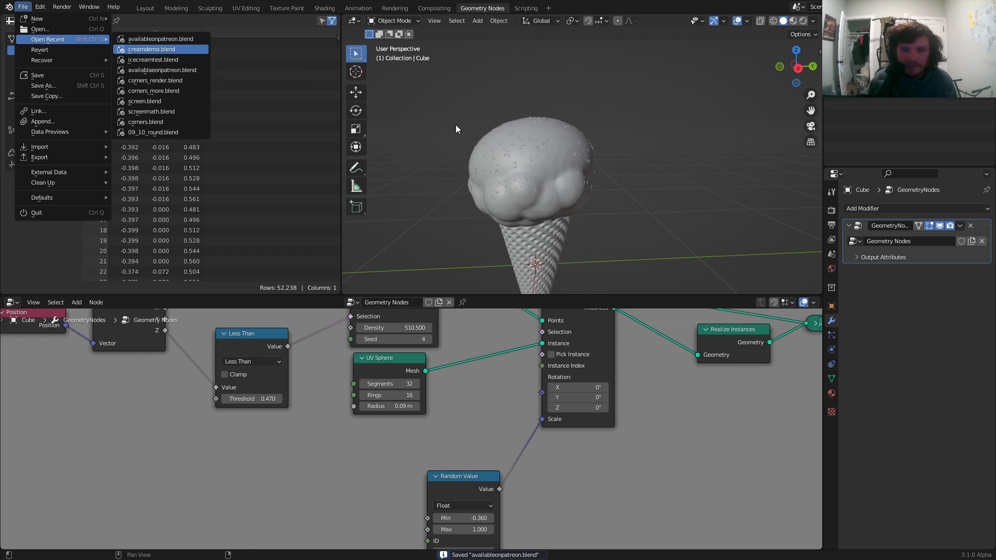
pyautogui.moveTo(560, 90); pyautogui.dragTo(616, 117, button='middle')
pyautogui.scroll(6, 592, 101)
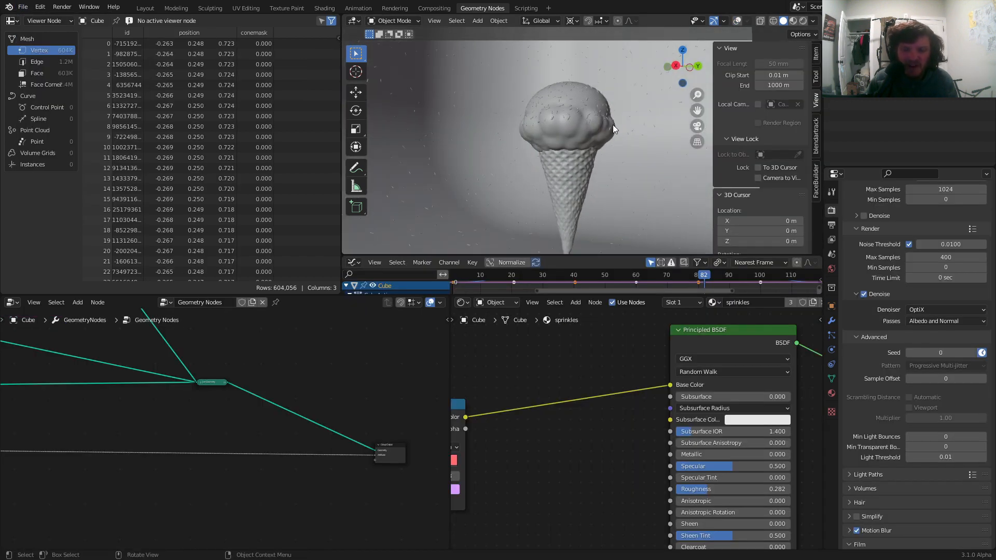
pyautogui.scroll(4, 573, 207)
pyautogui.keyDown('shift'); pyautogui.moveTo(574, 207); pyautogui.dragTo(567, 54, button='middle'); pyautogui.keyUp('shift')
pyautogui.moveTo(540, 120); pyautogui.dragTo(507, 70, button='middle')
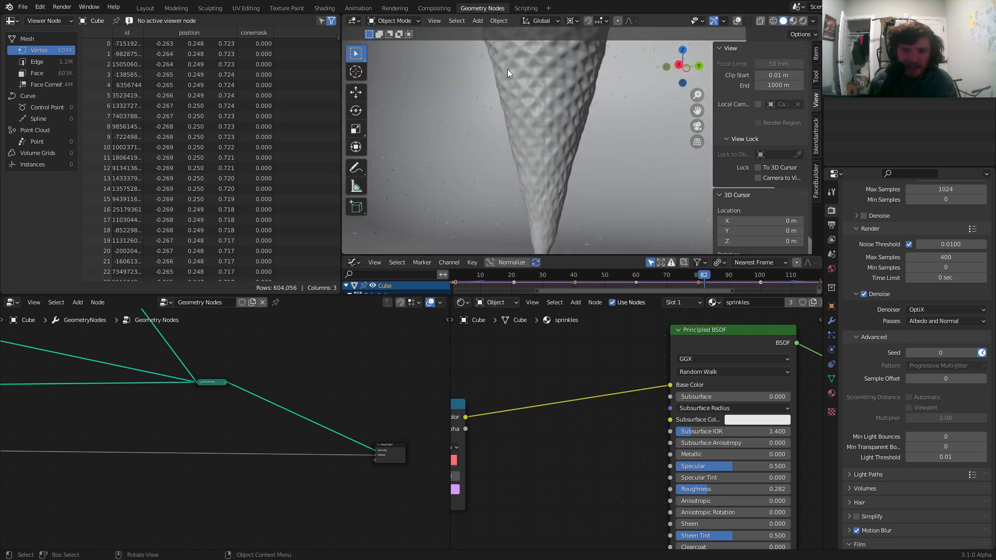
# Reopen the recent file availableonpatreon.blend and save it.
pyautogui.click(23, 6)
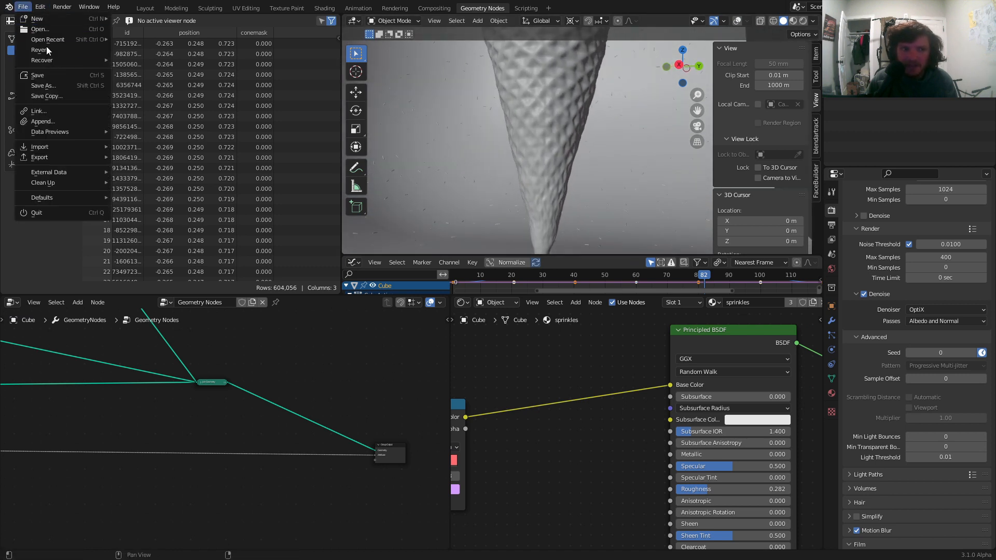
pyautogui.moveTo(57, 41)
pyautogui.click(160, 49)
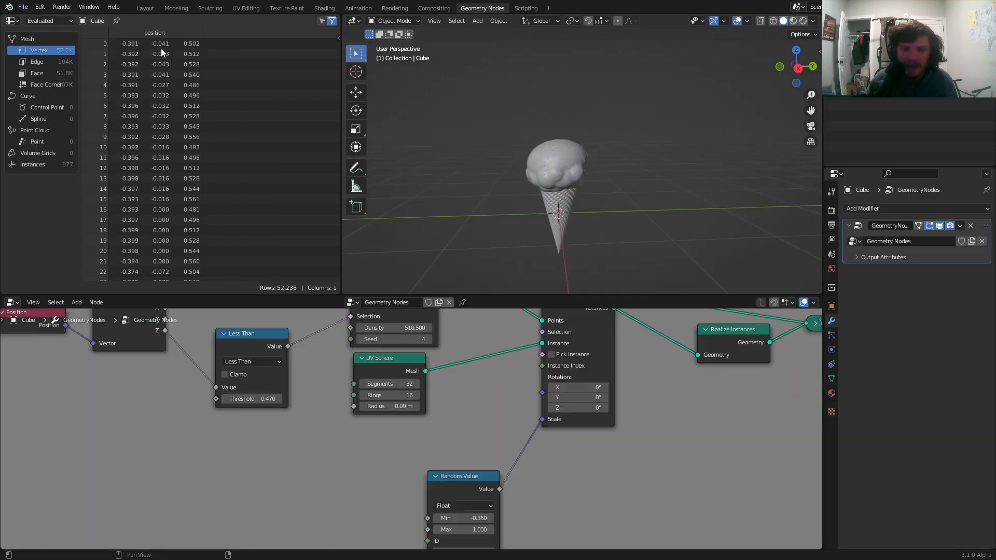
pyautogui.hotkey('ctrl', 's')
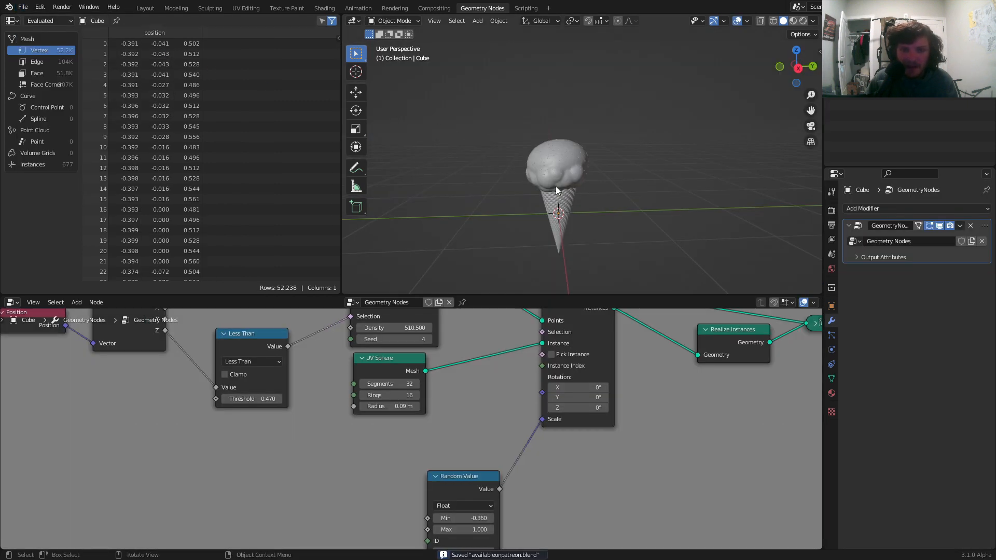
# Leave full-screen mode, switch to OBS, maximize its window and activate the bigcam scene.
pyautogui.scroll(2, 556, 186)
pyautogui.press('q')
pyautogui.click(556, 187)
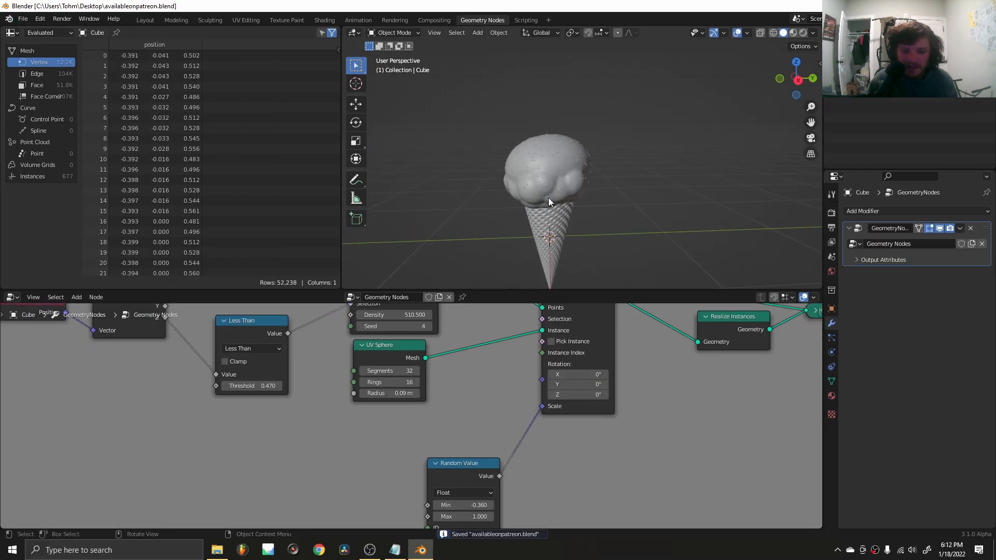
pyautogui.click(369, 550)
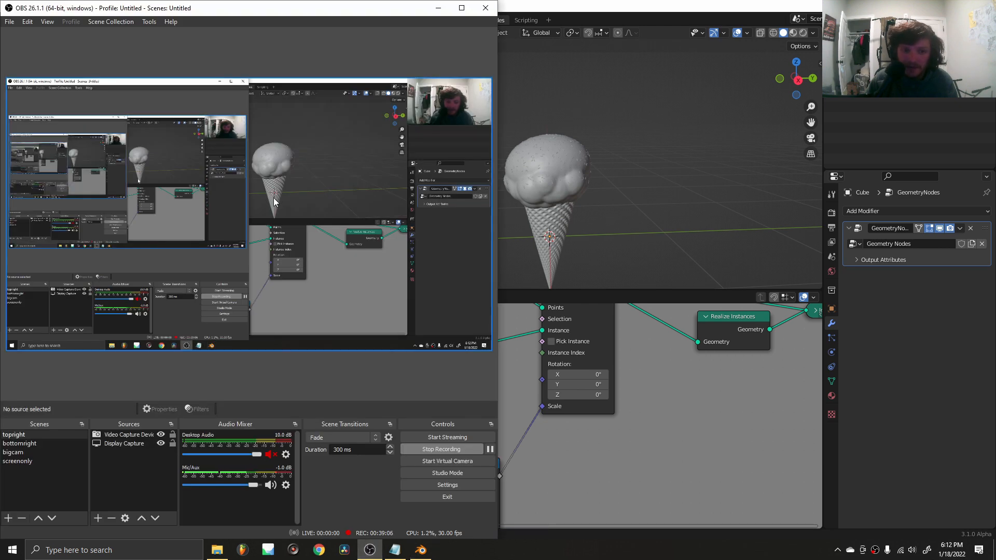
pyautogui.doubleClick(329, 8)
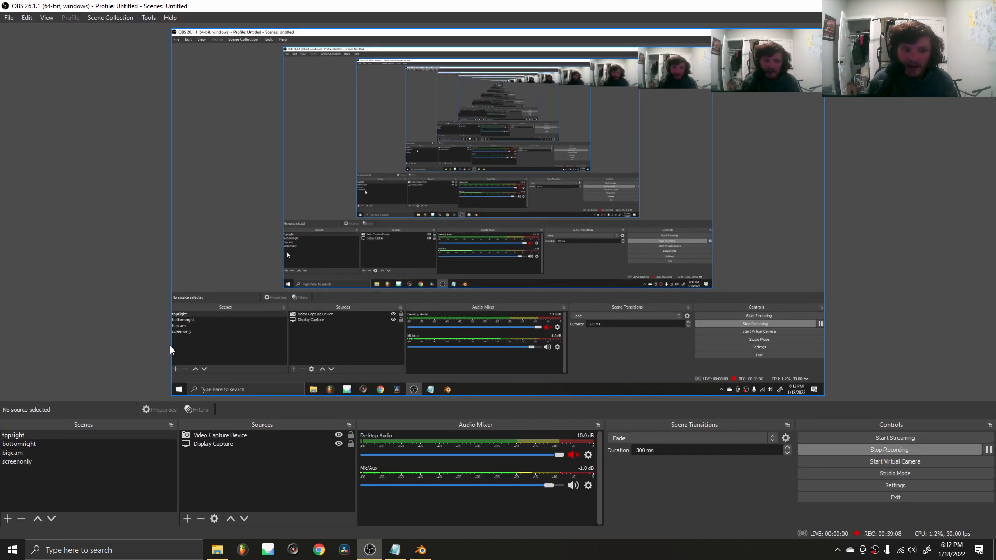
pyautogui.click(29, 453)
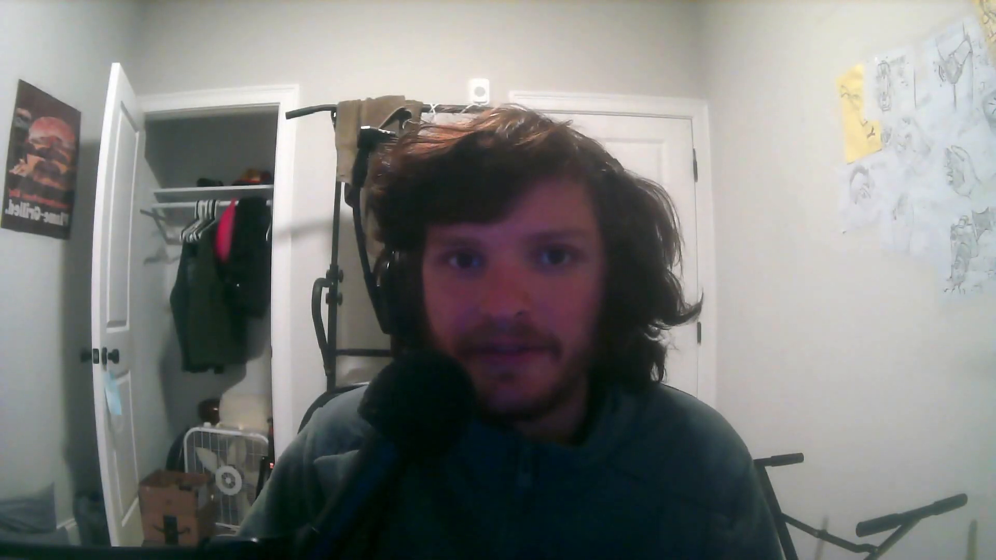